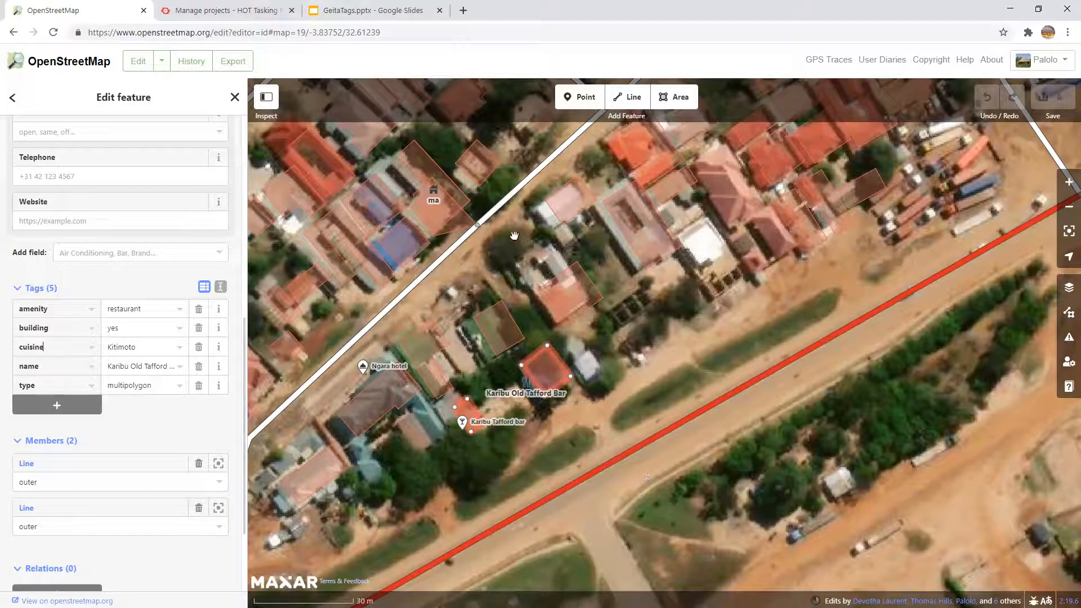
# - Detach the house outline overlapping the "ma" building from the residential road it is joined to
pyautogui.scroll(3, 473, 222)
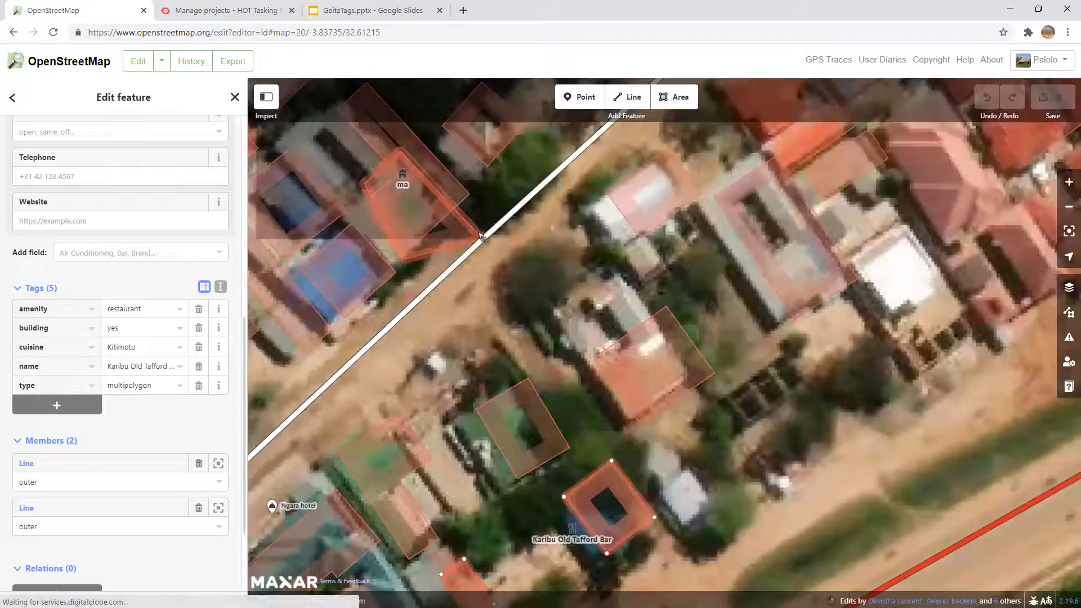
pyautogui.click(482, 238)
pyautogui.scroll(3, 483, 243)
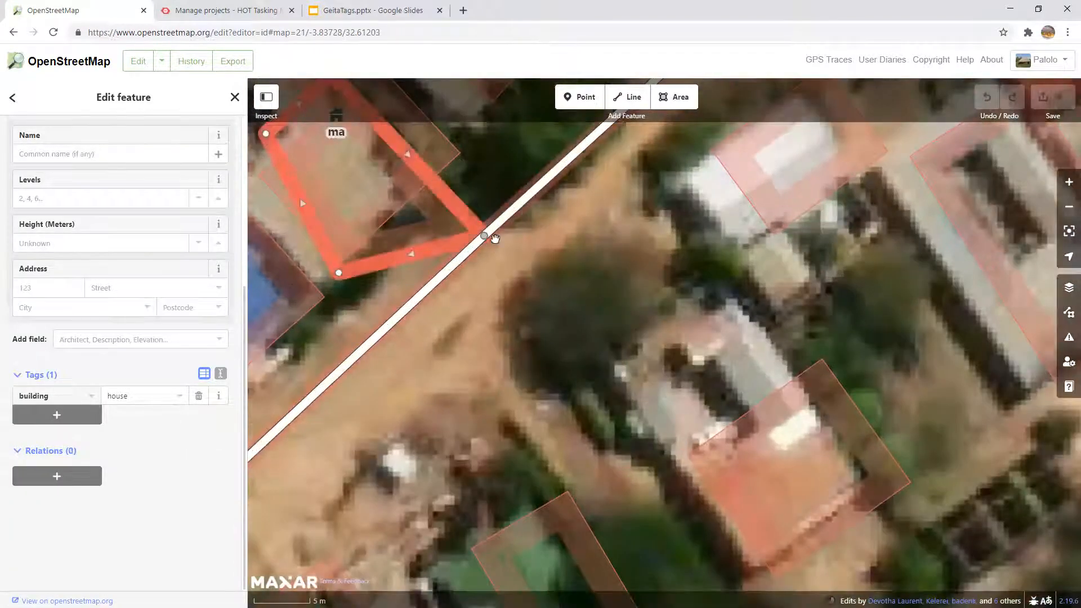
pyautogui.moveTo(584, 321); pyautogui.dragTo(647, 405)
pyautogui.scroll(-5, 647, 406)
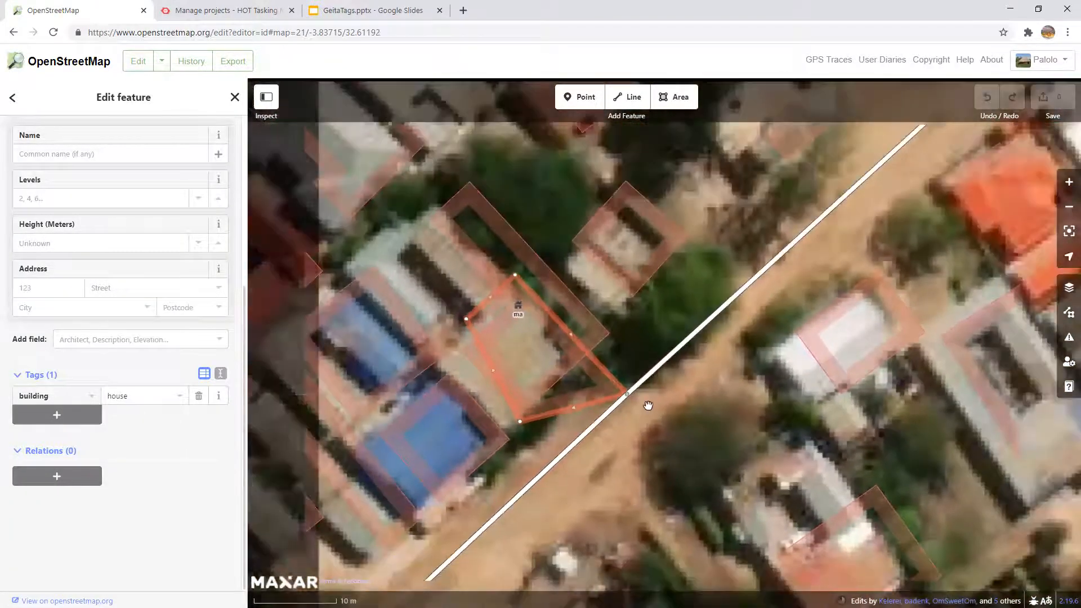
pyautogui.scroll(2, 649, 406)
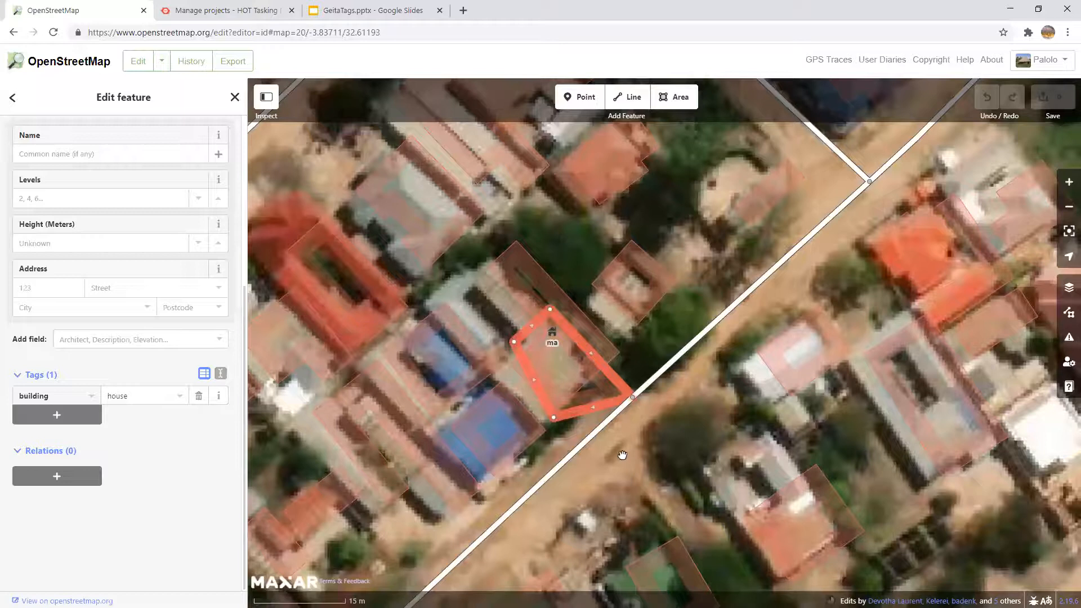
pyautogui.moveTo(623, 455); pyautogui.dragTo(695, 232)
pyautogui.scroll(-1, 680, 277)
pyautogui.scroll(-2, 680, 277)
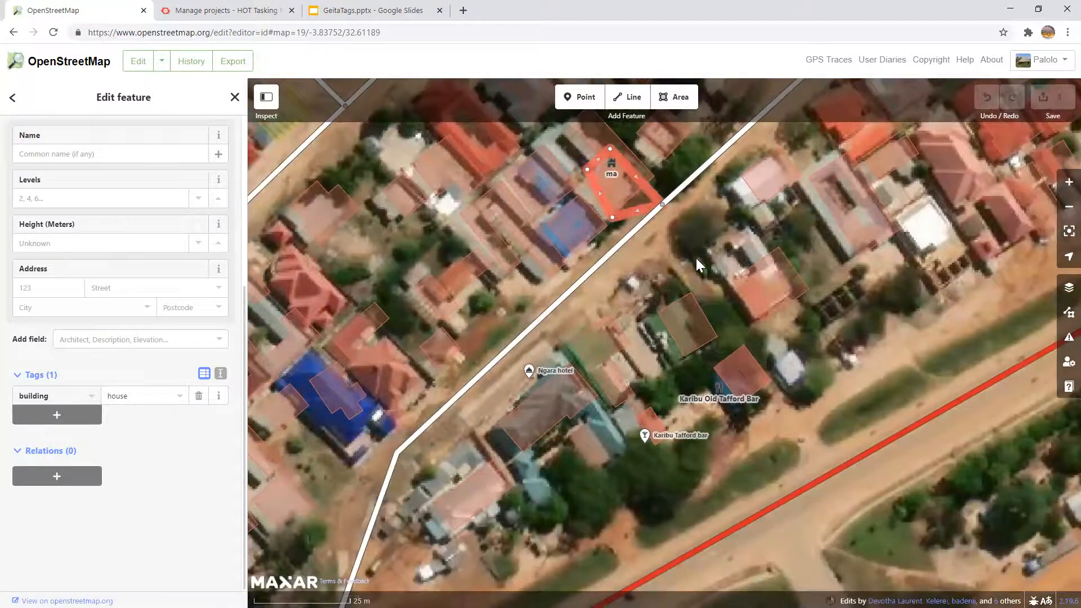
pyautogui.moveTo(692, 281); pyautogui.dragTo(704, 345)
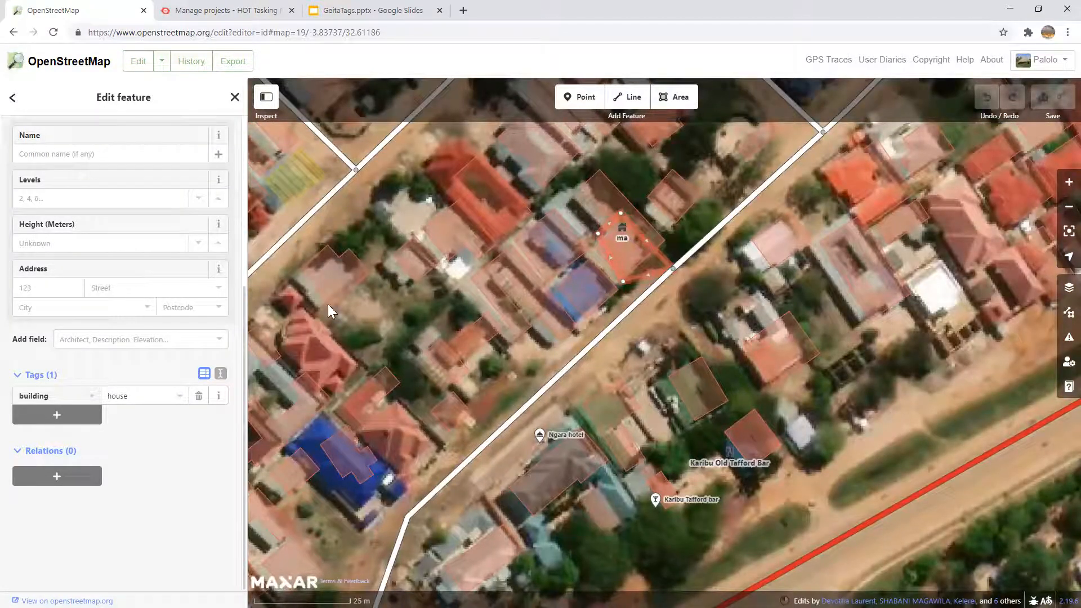
pyautogui.rightClick(675, 273)
pyautogui.click(691, 305)
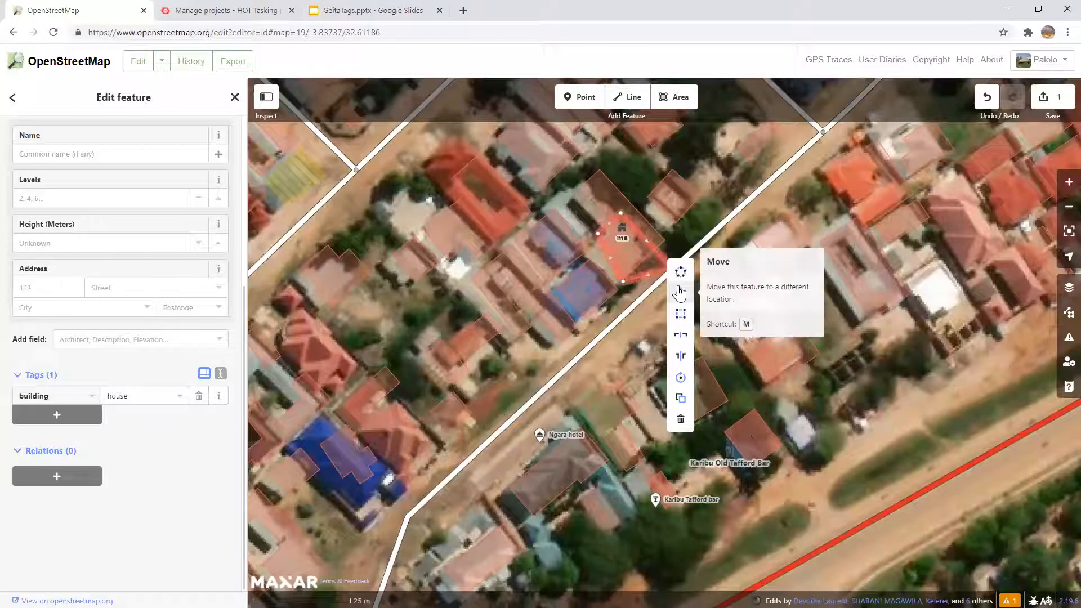
# - Move the detached house outline onto the untraced building just south of Ngara hotel and fit its corners to the roof
pyautogui.click(543, 496)
pyautogui.moveTo(648, 582); pyautogui.dragTo(648, 527)
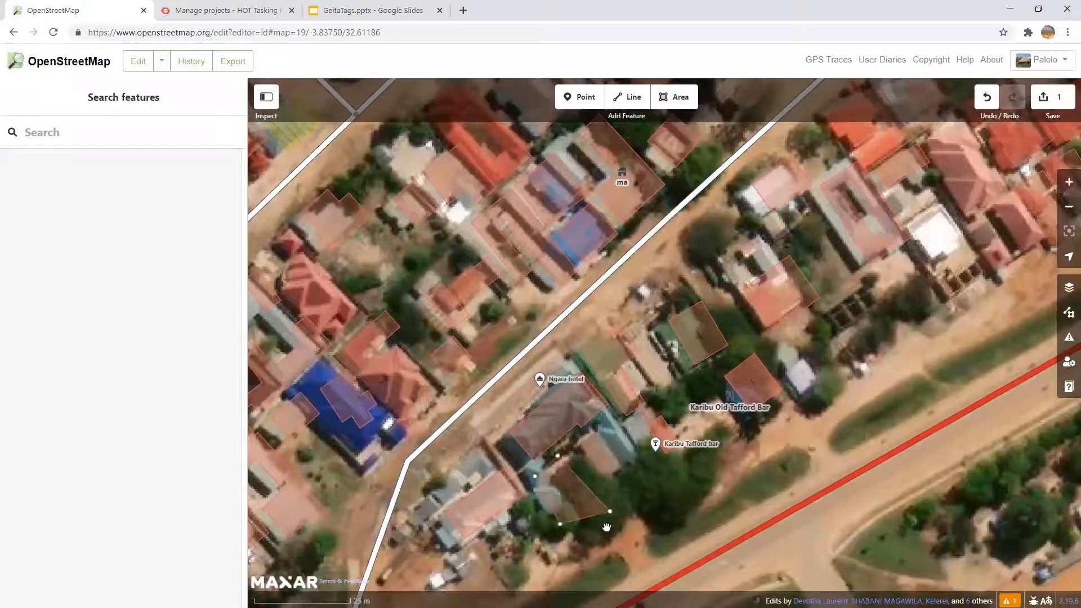
pyautogui.click(608, 526)
pyautogui.click(566, 527)
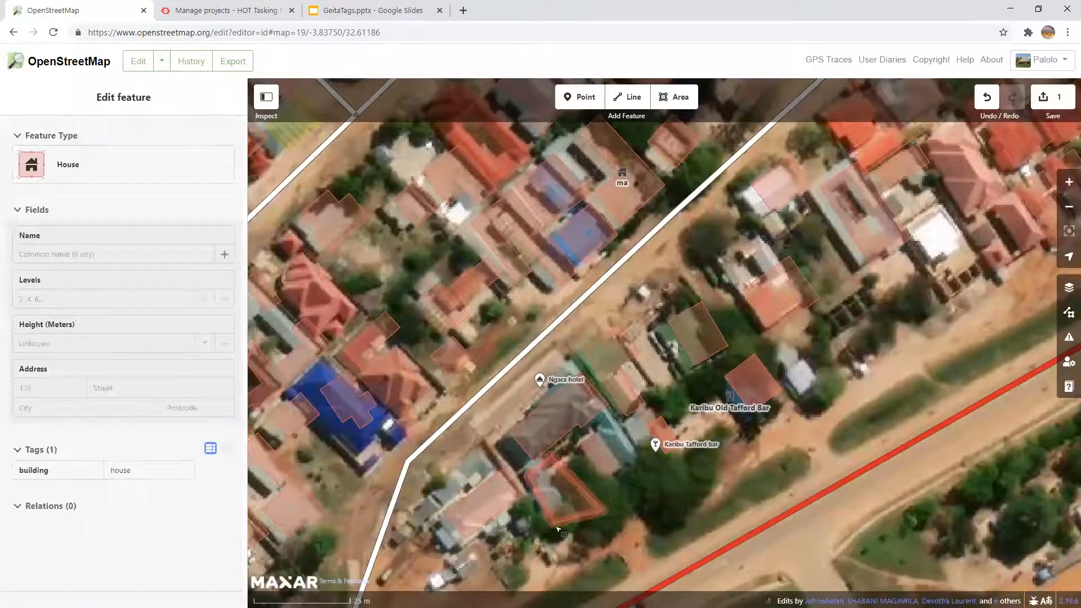
pyautogui.click(562, 521)
pyautogui.press('Escape')
pyautogui.moveTo(557, 515); pyautogui.dragTo(574, 500)
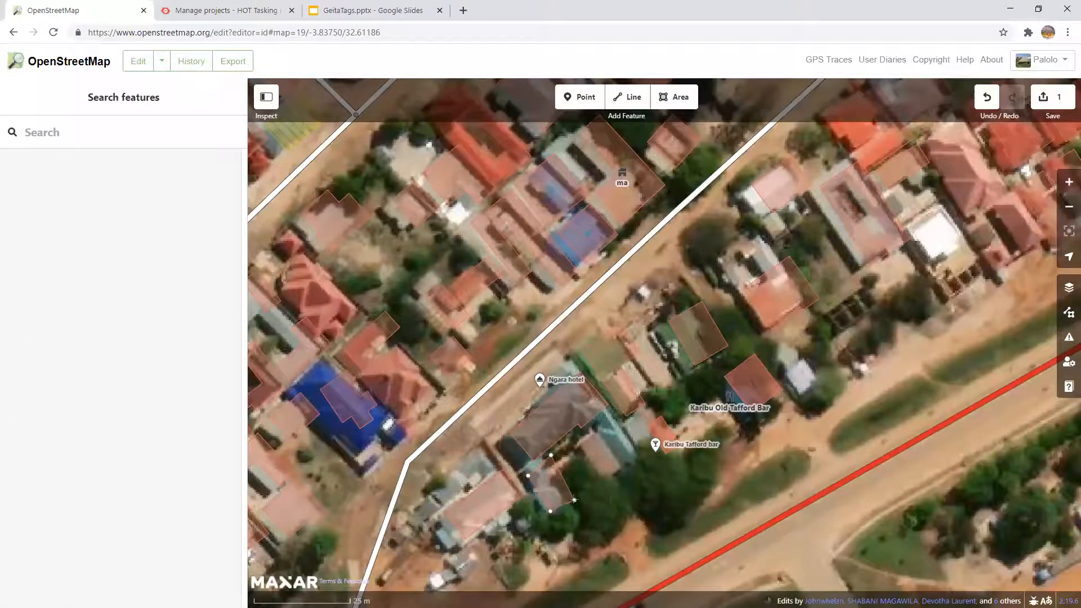
# - Square the corners of the relocated house outline south of Ngara hotel
pyautogui.click(562, 474)
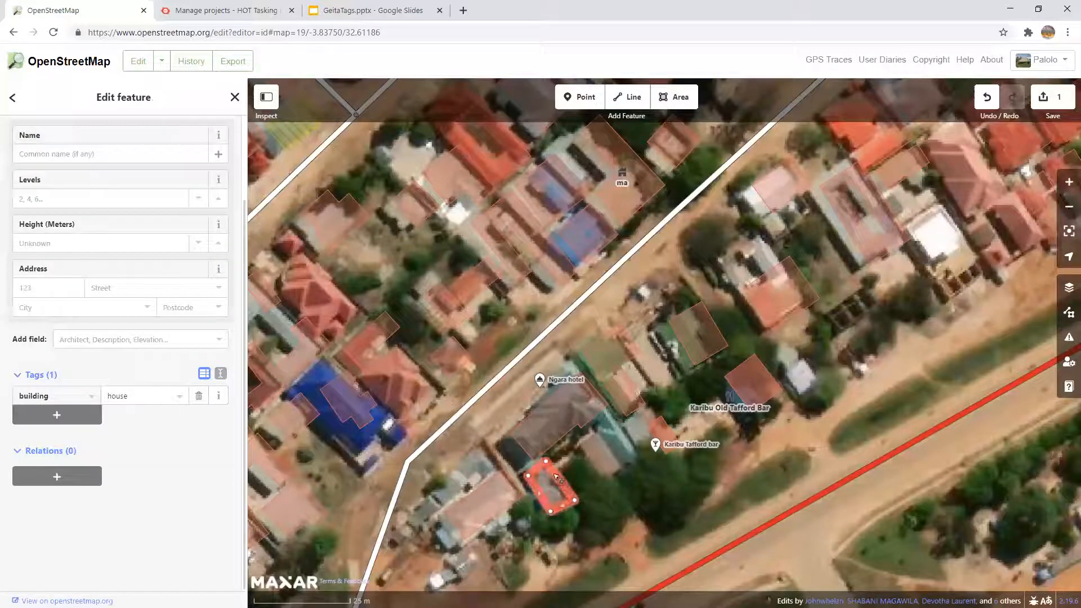
pyautogui.rightClick(558, 478)
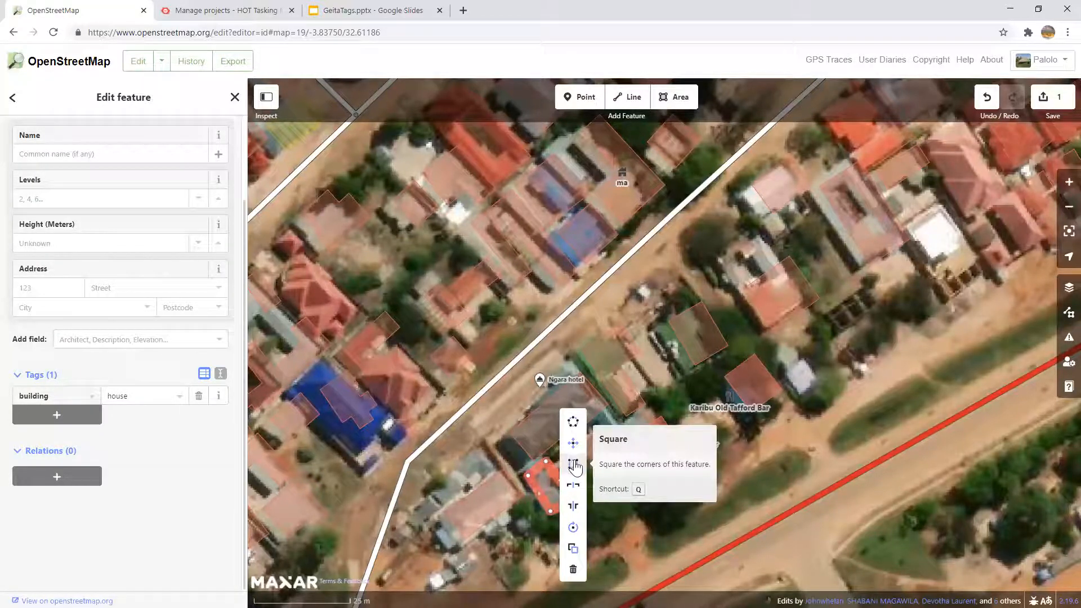
pyautogui.click(574, 465)
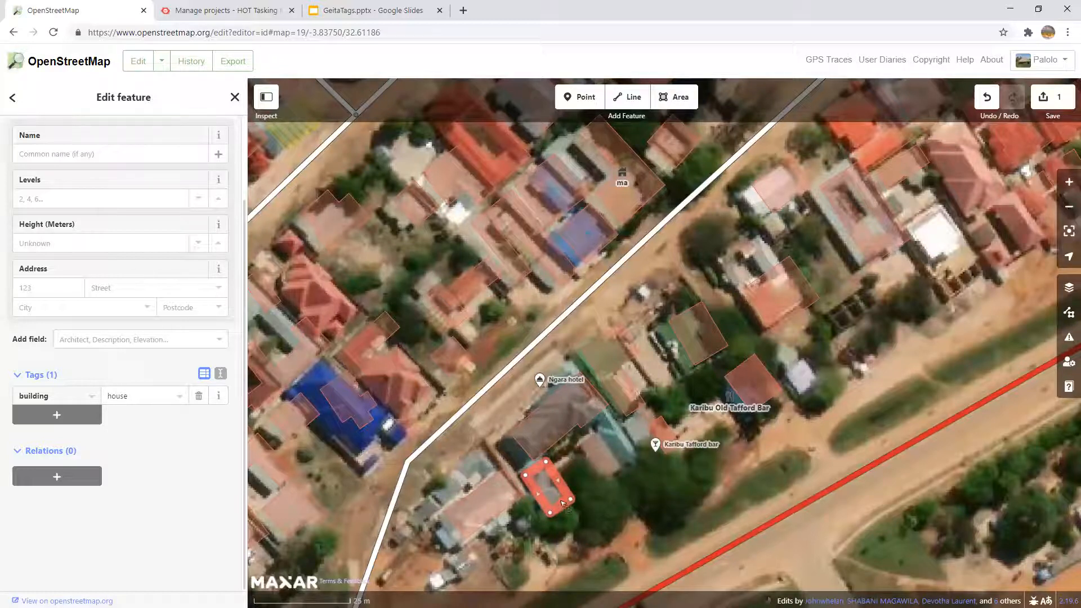
# - Check the details of the "ma" building and of the two neighbouring High Way Car Wash points south of the main road
pyautogui.click(649, 204)
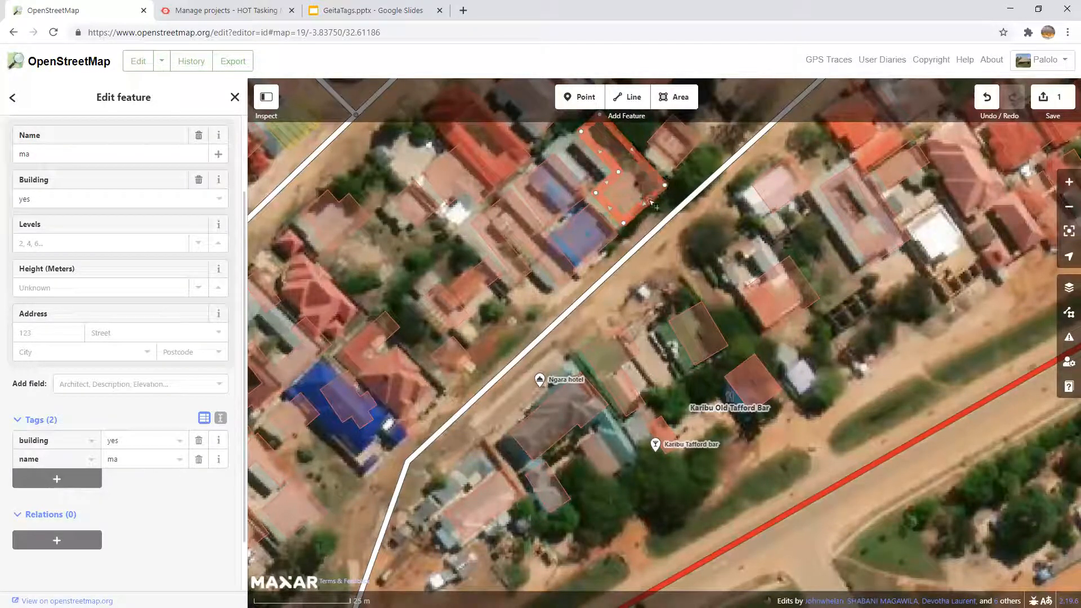
pyautogui.moveTo(681, 179); pyautogui.dragTo(583, 305)
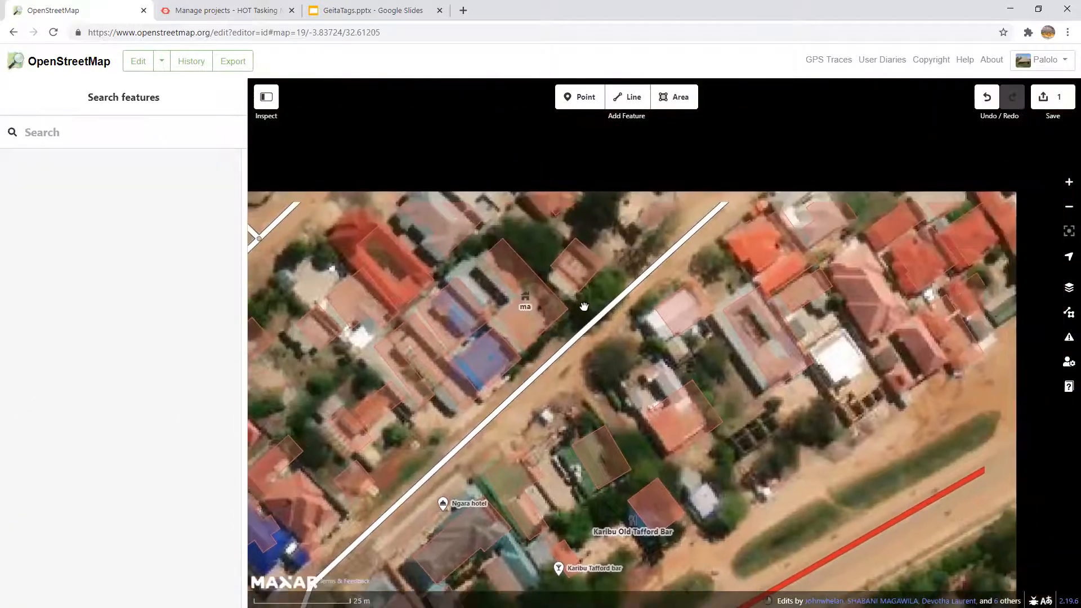
pyautogui.scroll(-3, 570, 315)
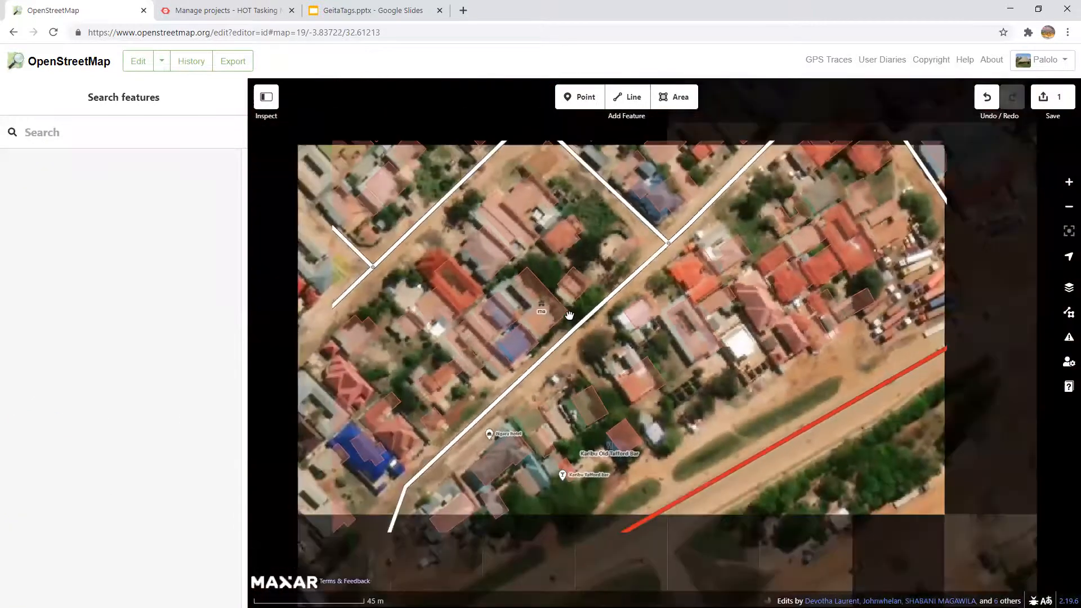
pyautogui.scroll(-5, 569, 316)
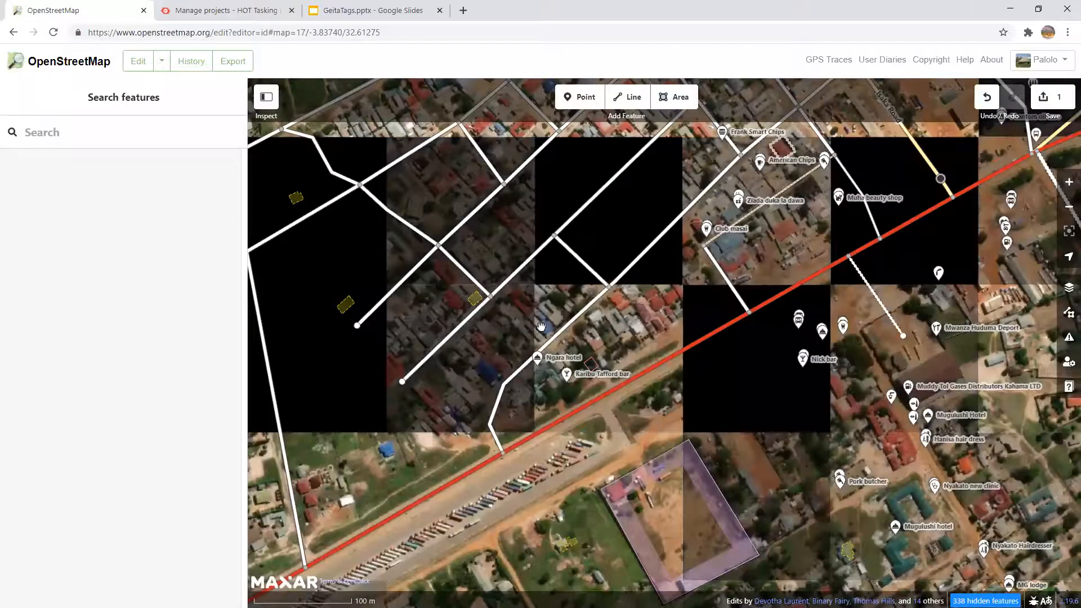
pyautogui.scroll(5, 540, 326)
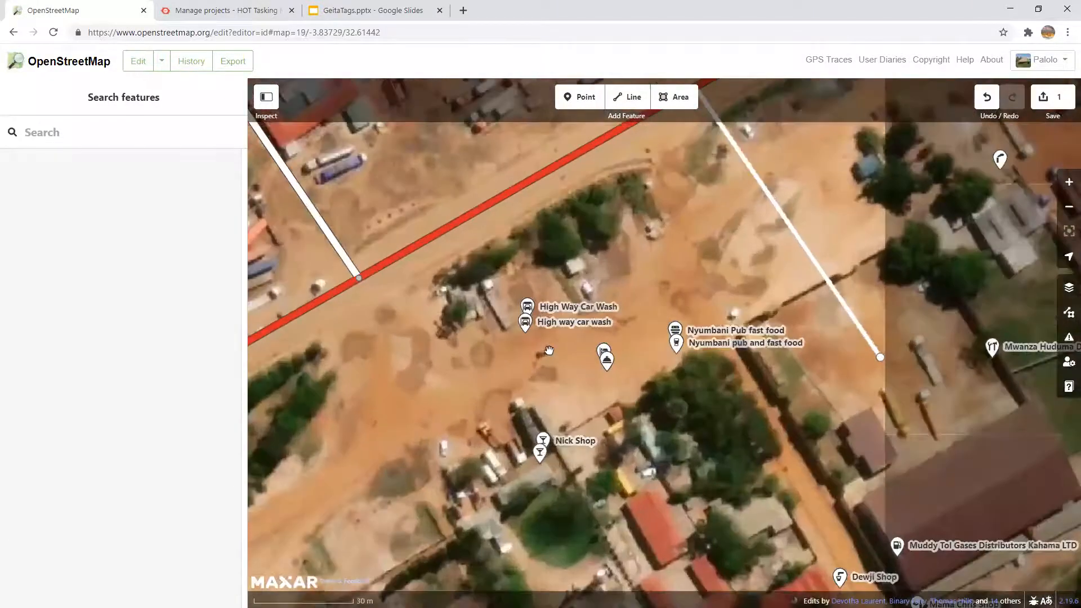
pyautogui.click(526, 306)
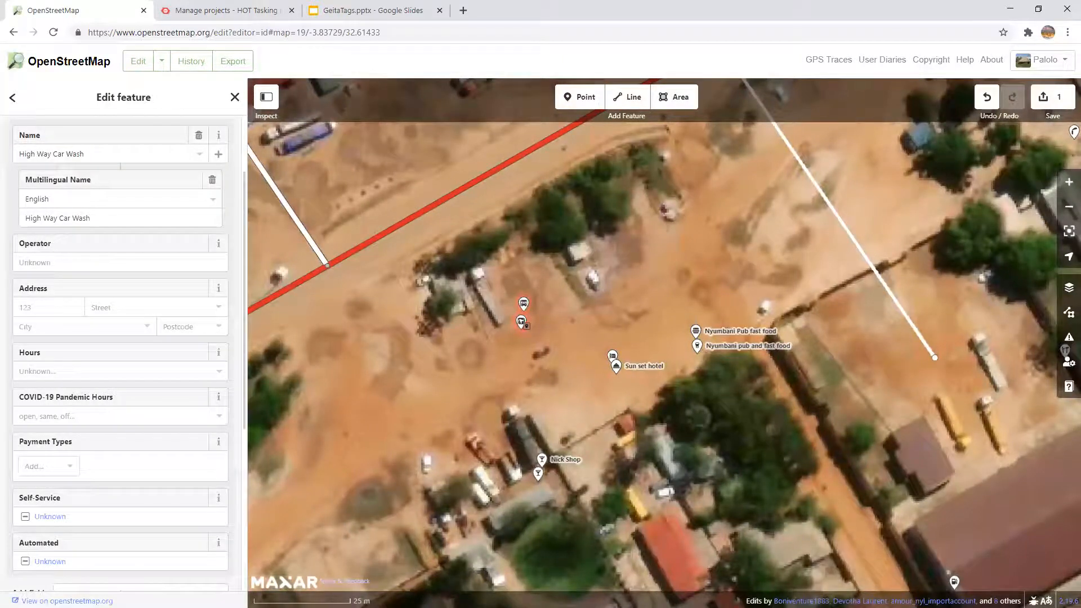
pyautogui.click(522, 323)
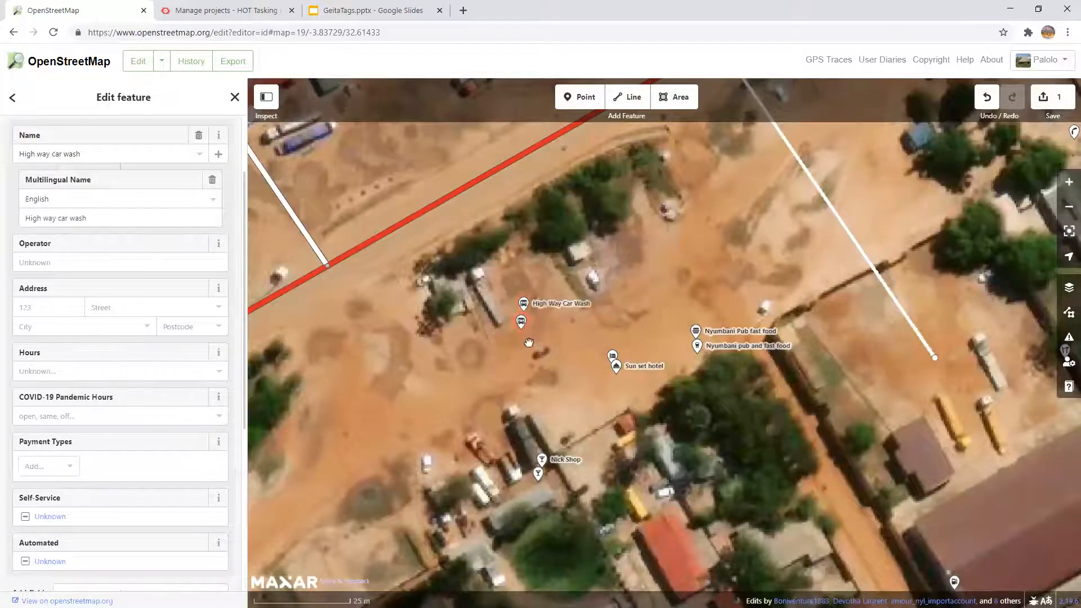
# - Compare the feature types and names of the adjacent Nick Shop and Nick bar points for possible duplication
pyautogui.click(544, 461)
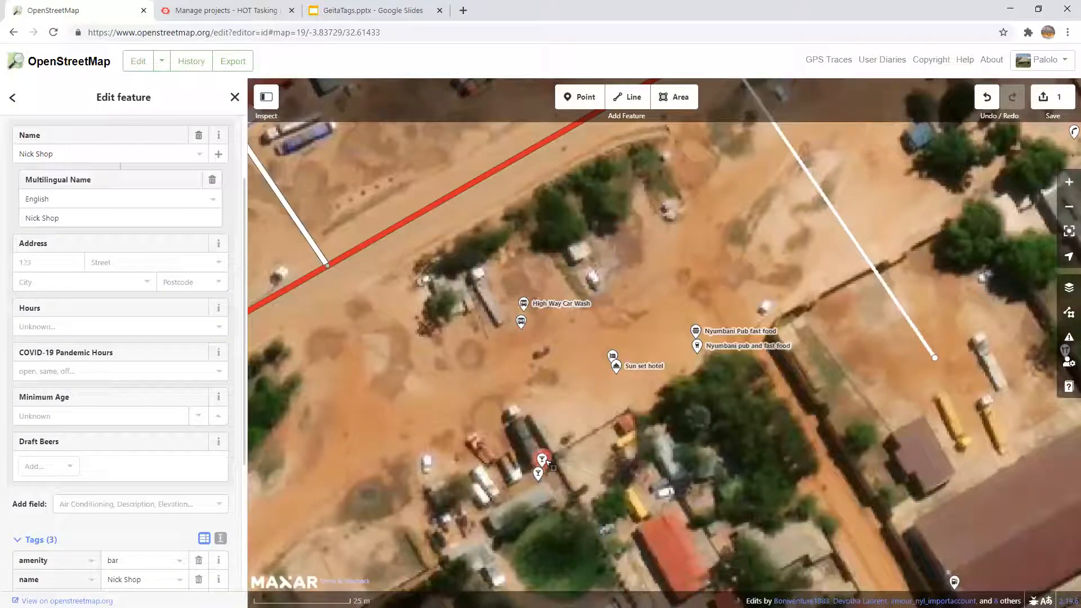
pyautogui.scroll(2, 172, 344)
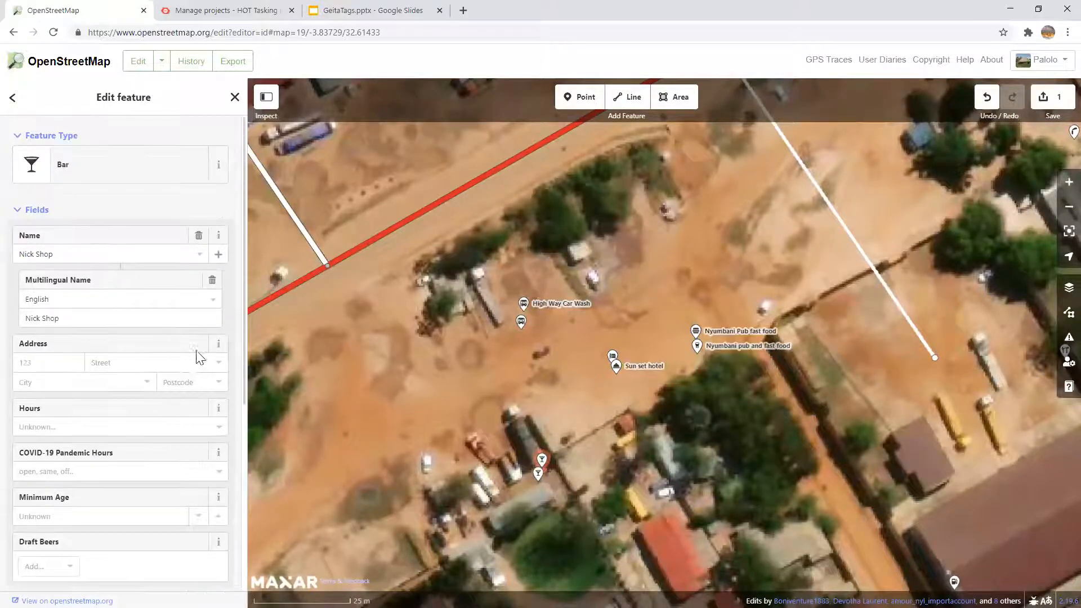
pyautogui.click(539, 474)
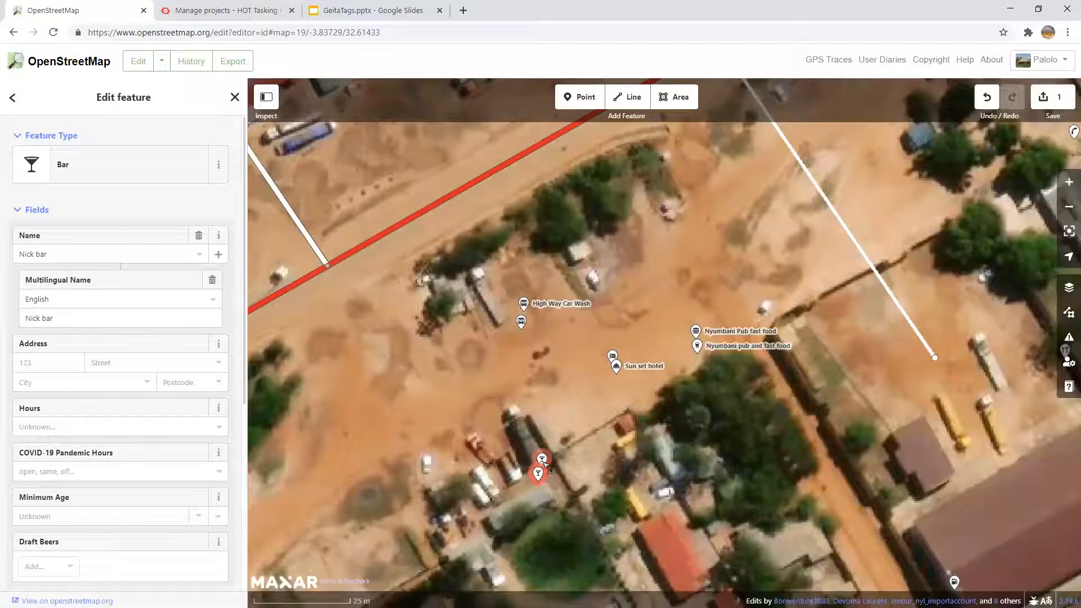
pyautogui.moveTo(554, 478); pyautogui.dragTo(598, 341)
pyautogui.click(598, 340)
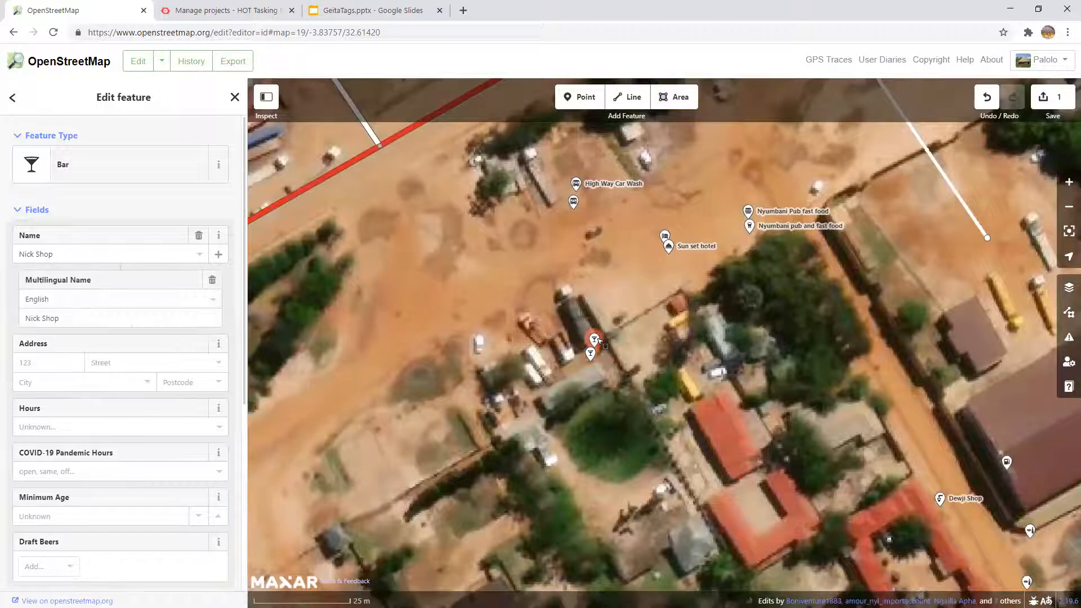
pyautogui.rightClick(599, 342)
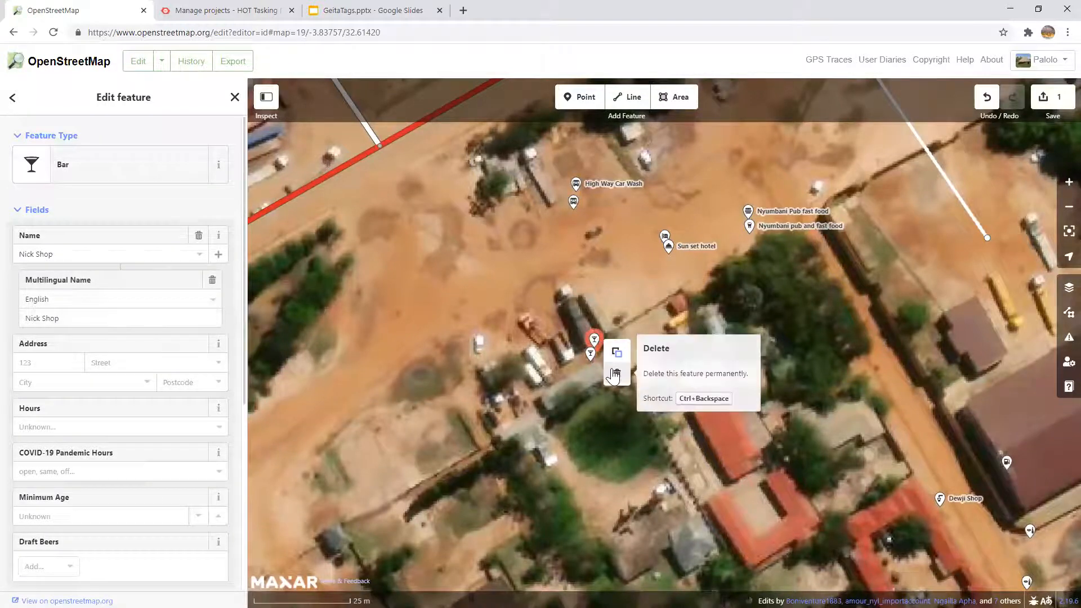
pyautogui.click(523, 312)
pyautogui.click(595, 340)
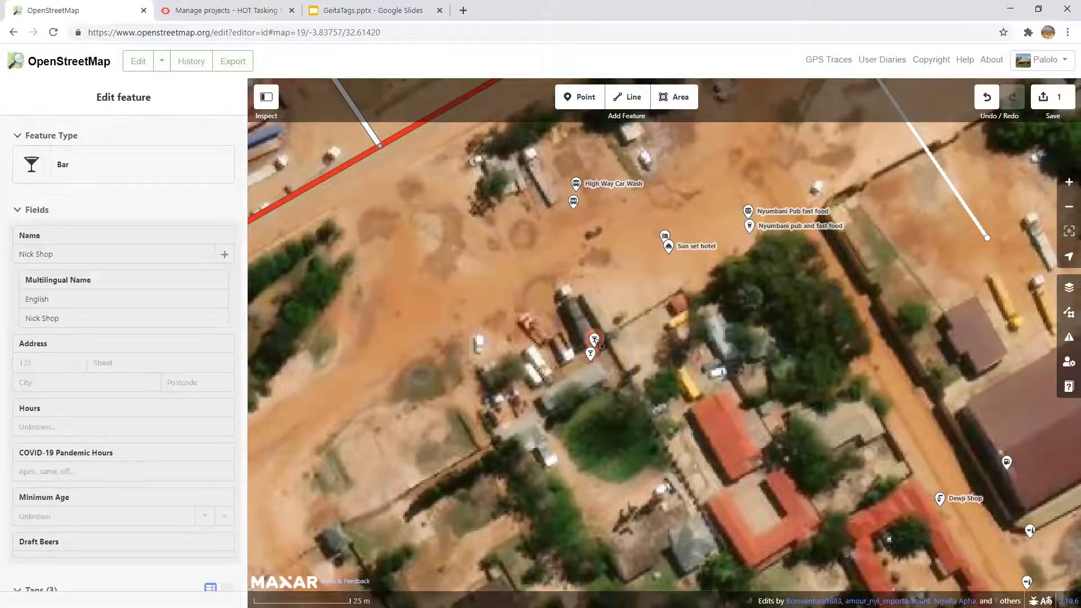
pyautogui.click(592, 354)
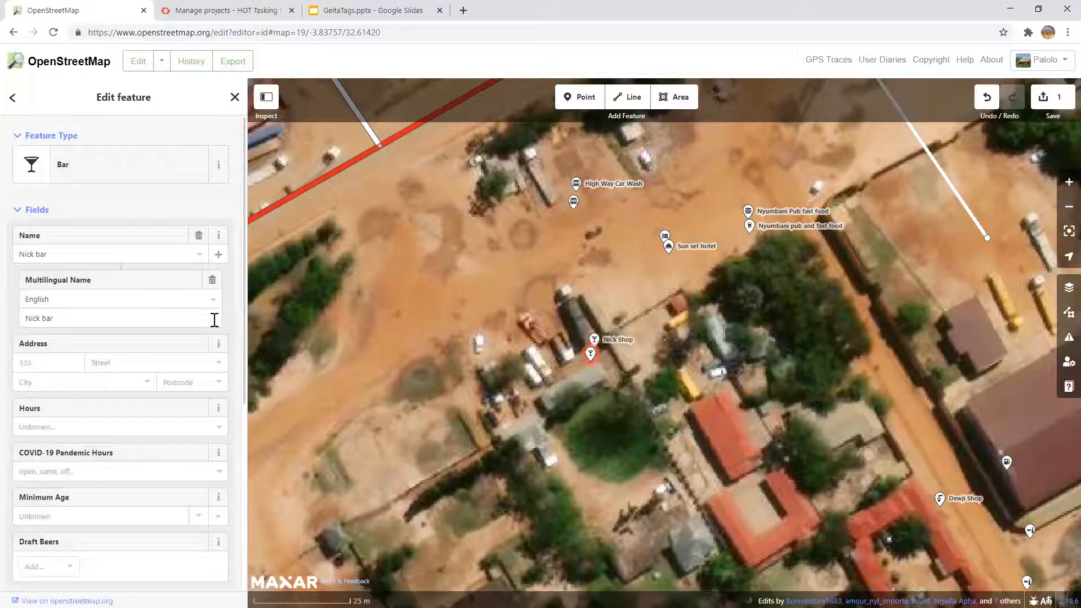
pyautogui.click(595, 339)
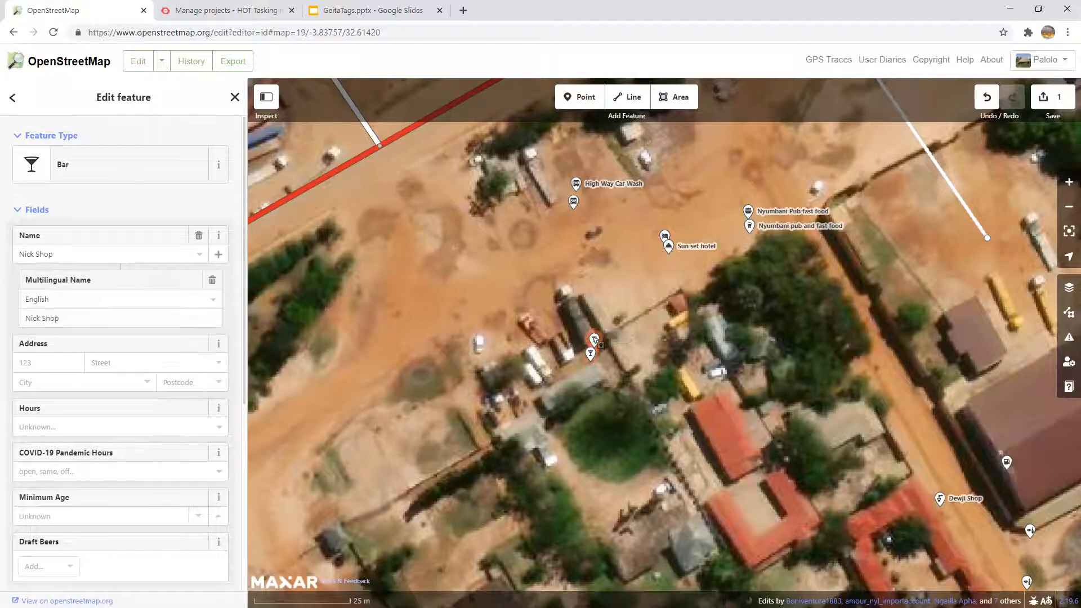
pyautogui.click(592, 354)
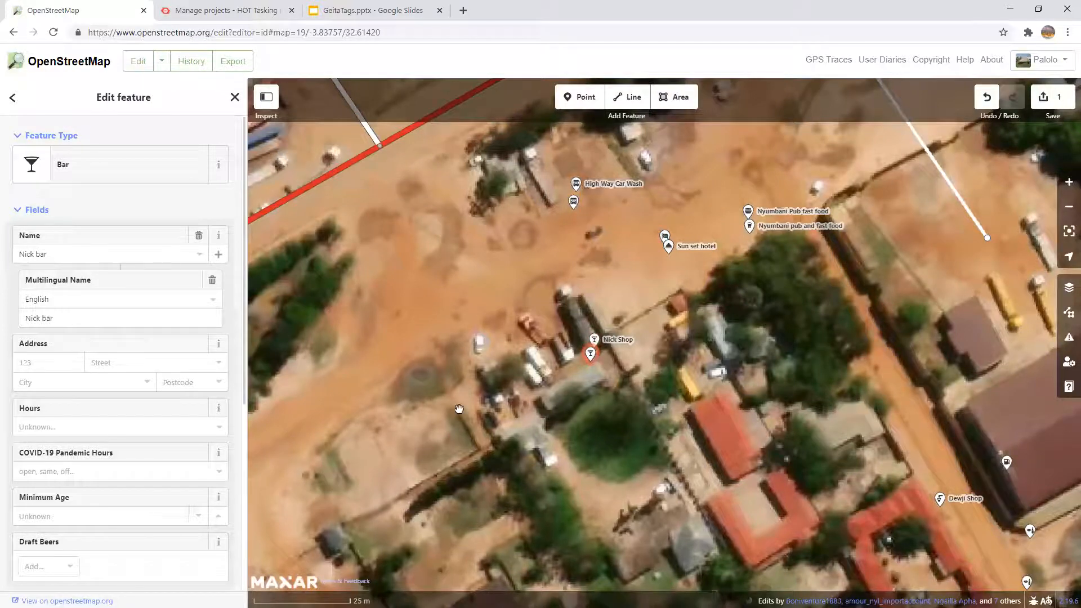
# - Review the tags of the Nick bar point
pyautogui.scroll(-3, 130, 511)
pyautogui.scroll(-1, 148, 515)
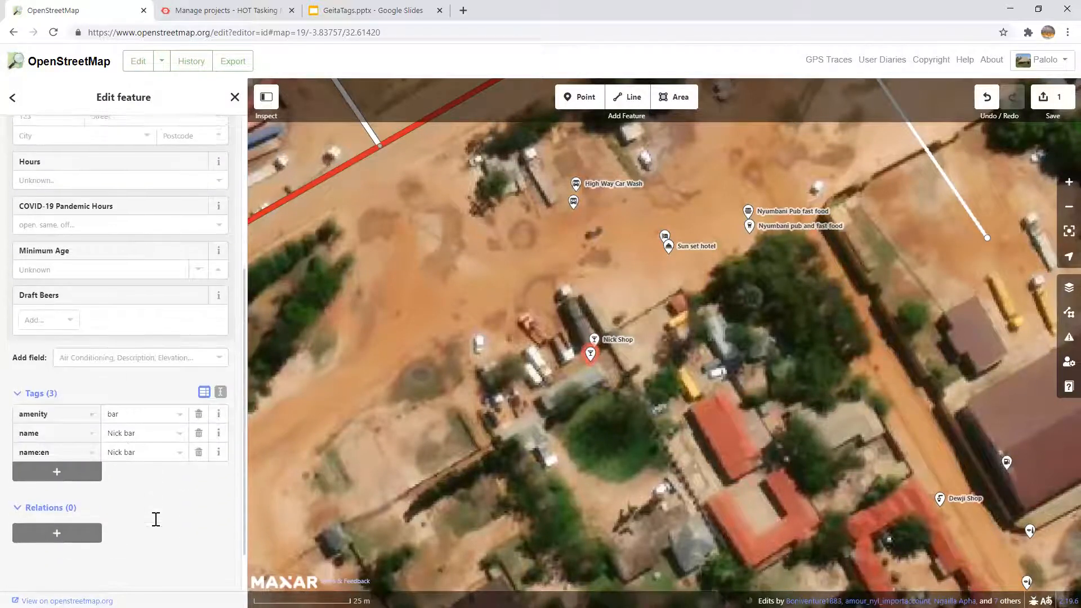
pyautogui.scroll(-1, 159, 523)
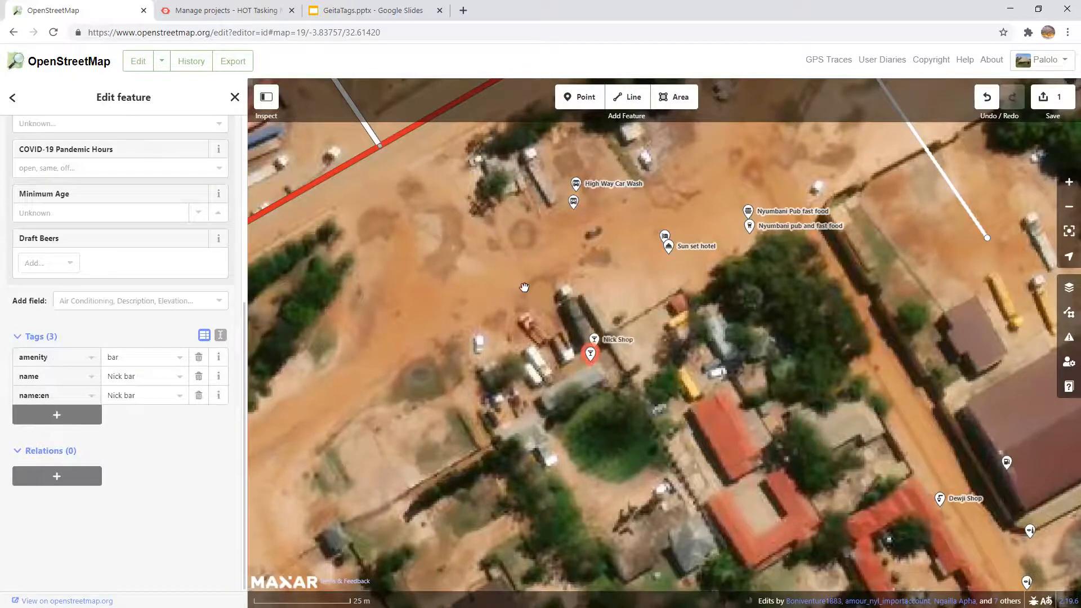
# - Inspect the fields and tags of the Club Masai restaurant point next to the similarly named Club masai point
pyautogui.moveTo(601, 347); pyautogui.dragTo(703, 478)
pyautogui.moveTo(545, 320); pyautogui.dragTo(668, 573)
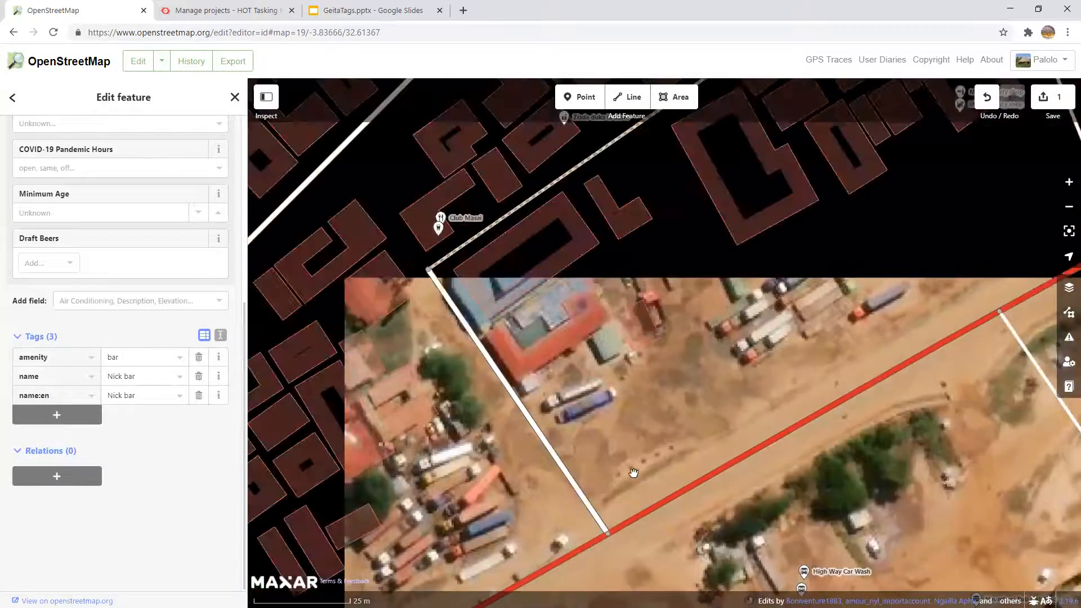
pyautogui.moveTo(442, 223); pyautogui.dragTo(465, 295)
pyautogui.scroll(2, 465, 296)
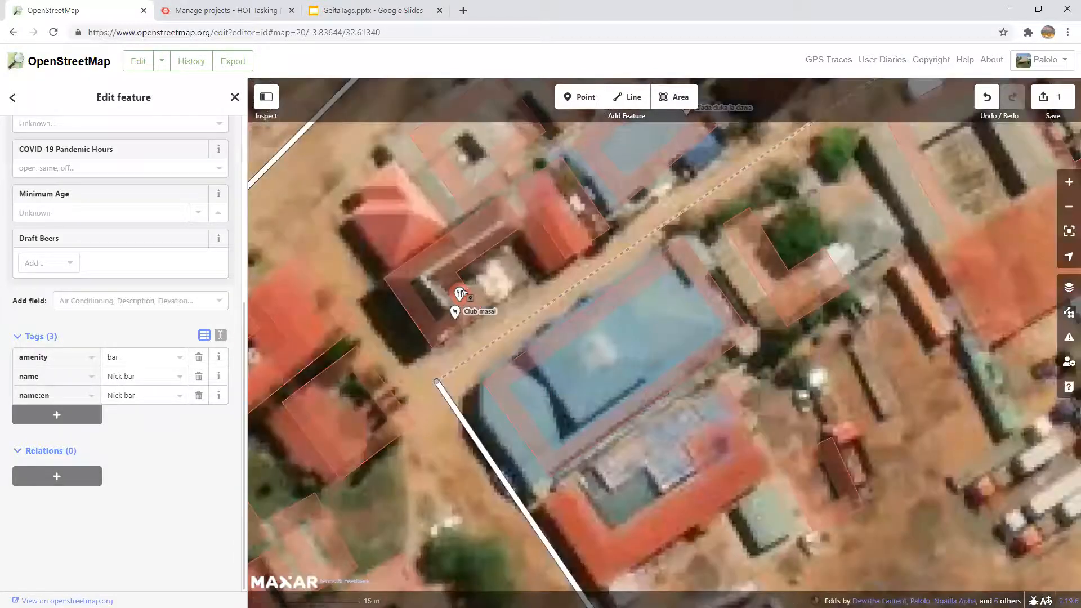
pyautogui.click(463, 292)
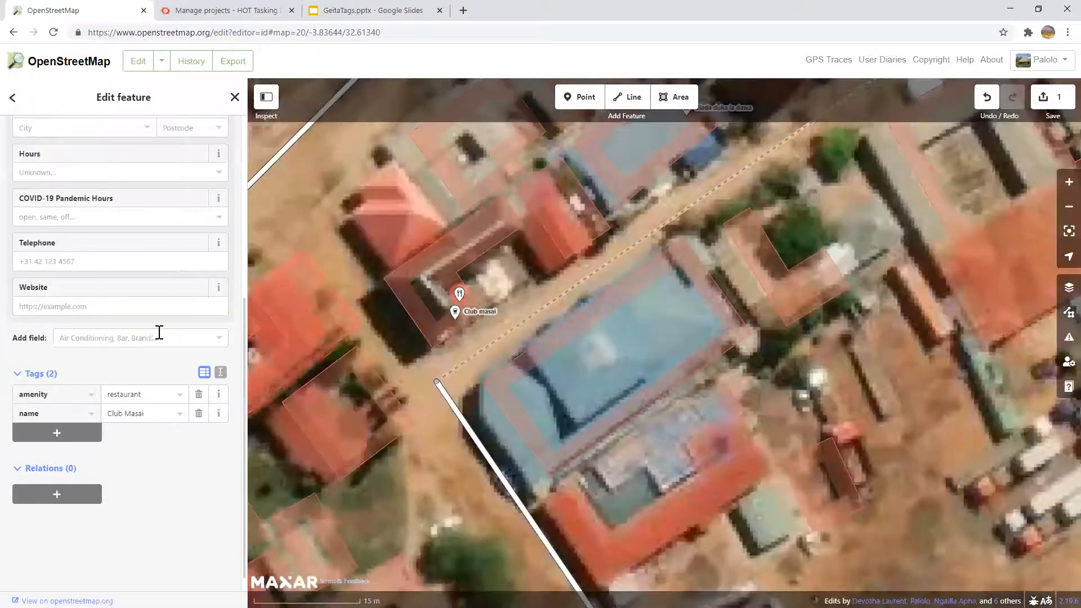
pyautogui.scroll(4, 158, 333)
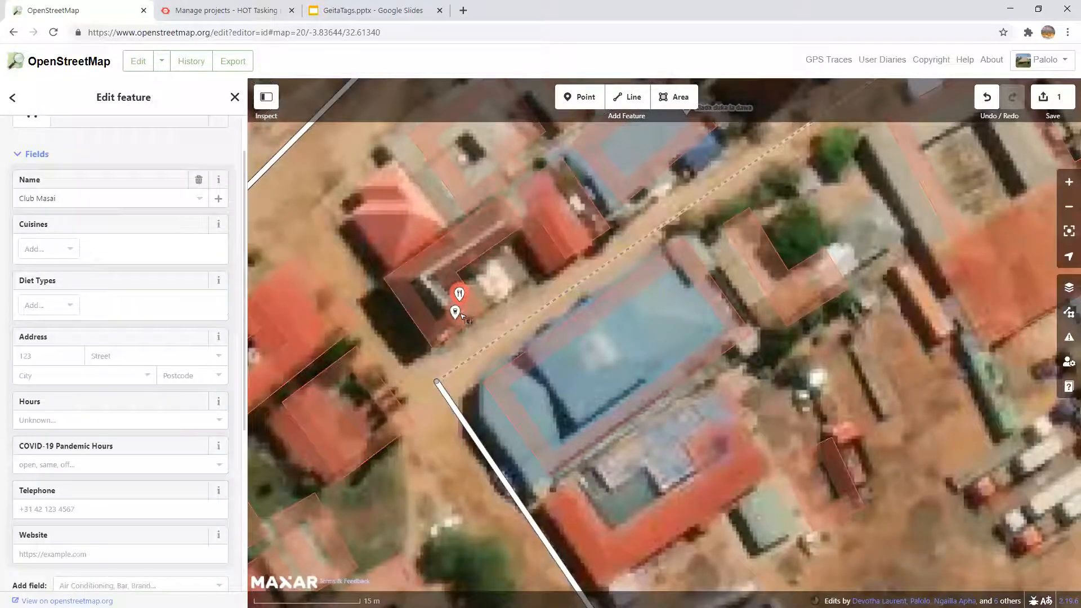
# - Inspect the fields and tags of the Club masai pub point beside the Club Masai restaurant point
pyautogui.click(456, 312)
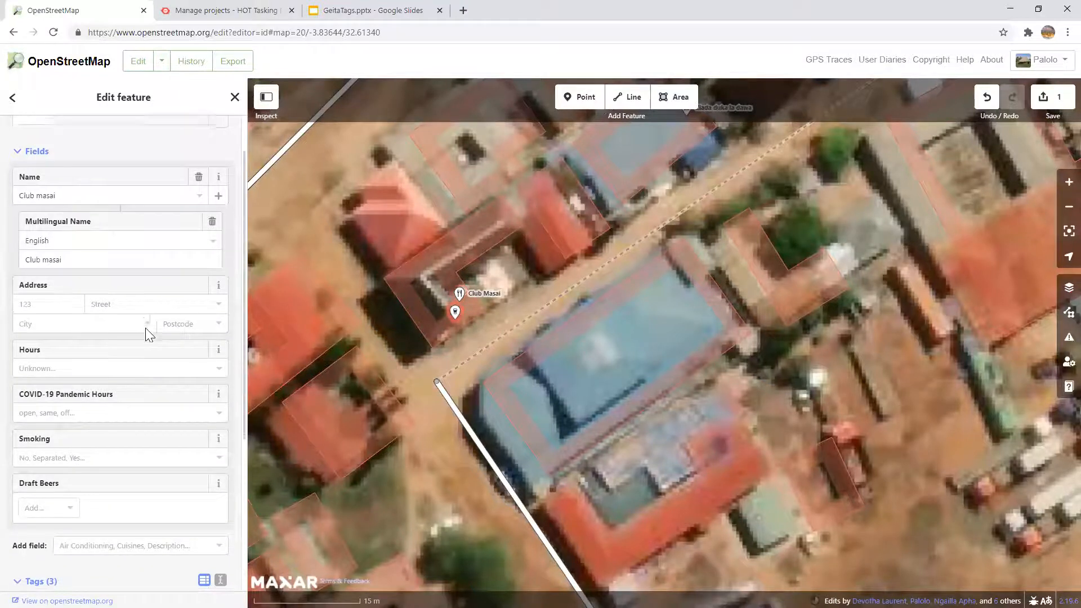
pyautogui.scroll(-5, 148, 330)
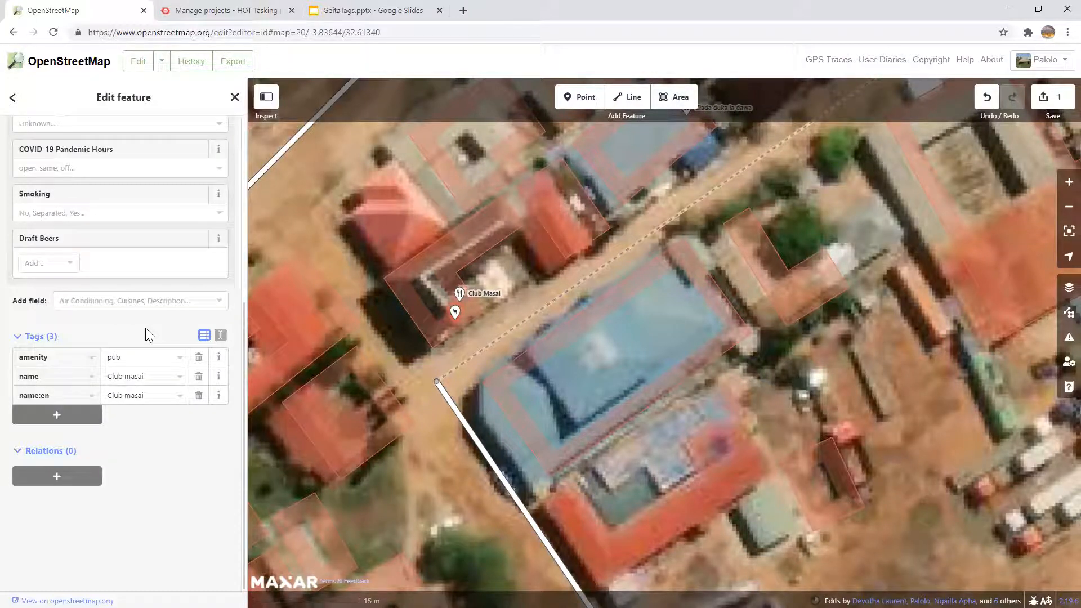
# - Bring the map from the Club masai point to the built-up Nyasaka area on the east side of Mwanza
pyautogui.scroll(-2, 448, 331)
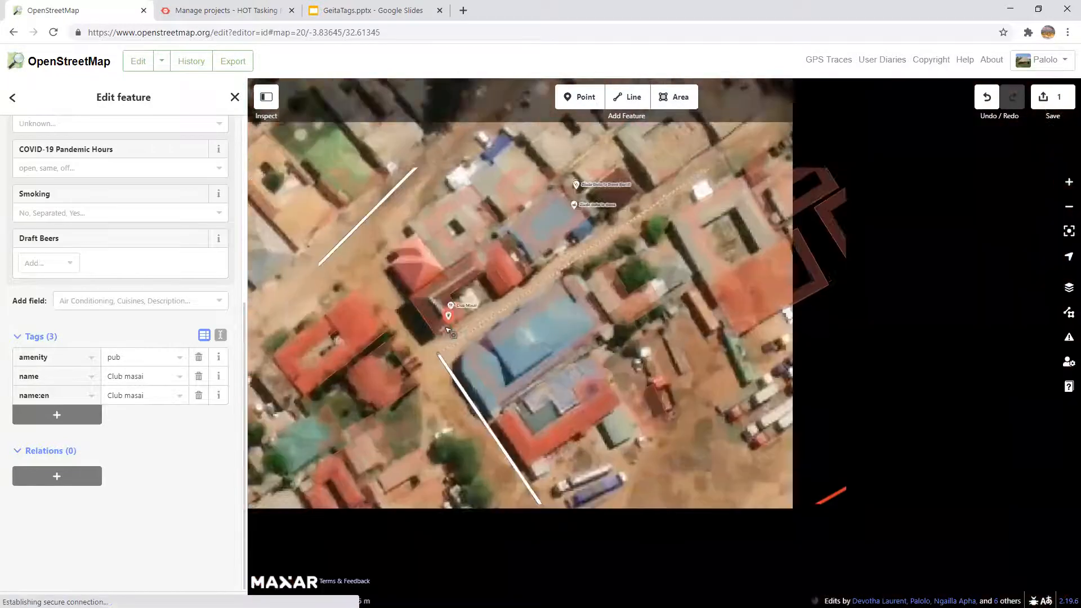
pyautogui.scroll(-7, 449, 332)
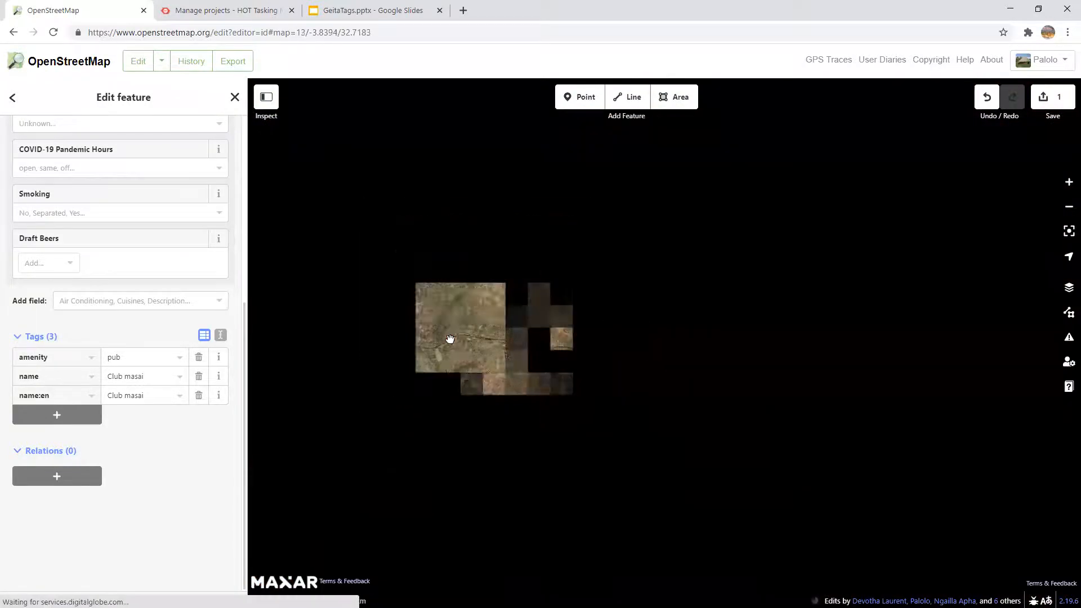
pyautogui.scroll(-2, 450, 338)
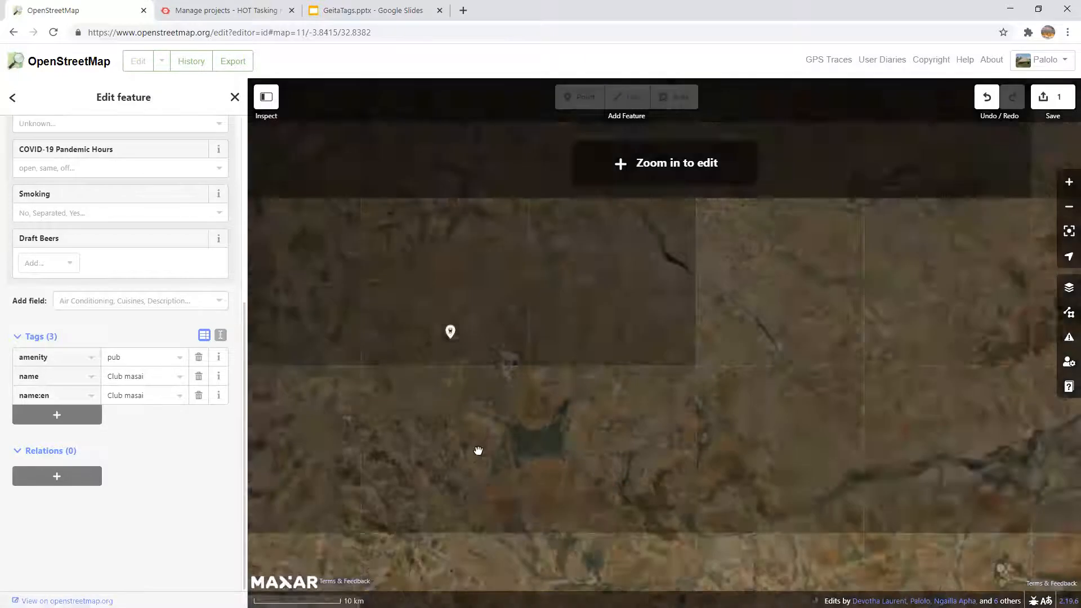
pyautogui.scroll(-2, 478, 450)
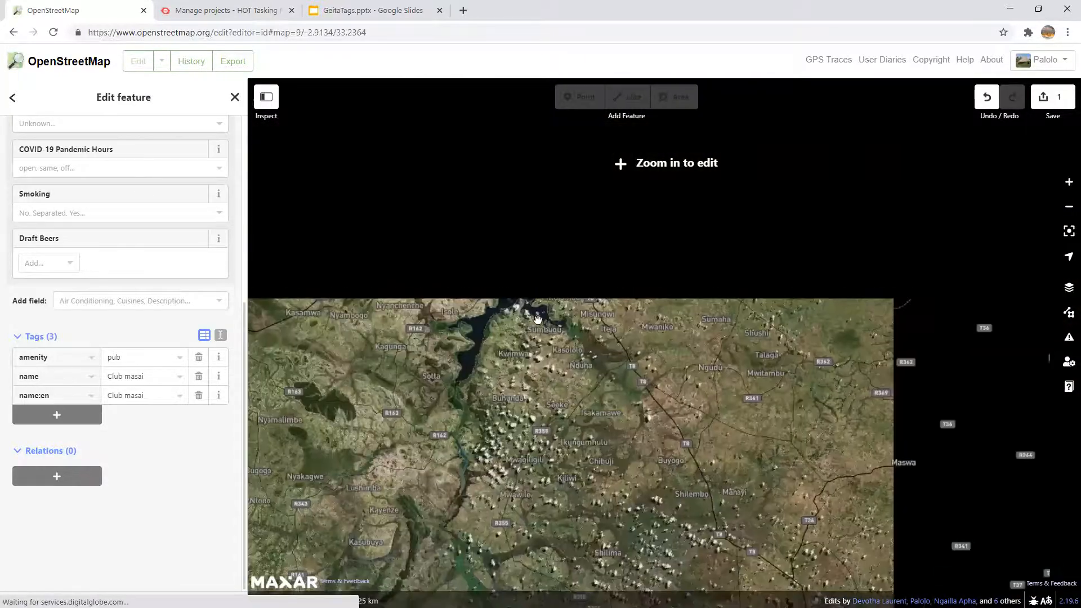
pyautogui.scroll(3, 459, 367)
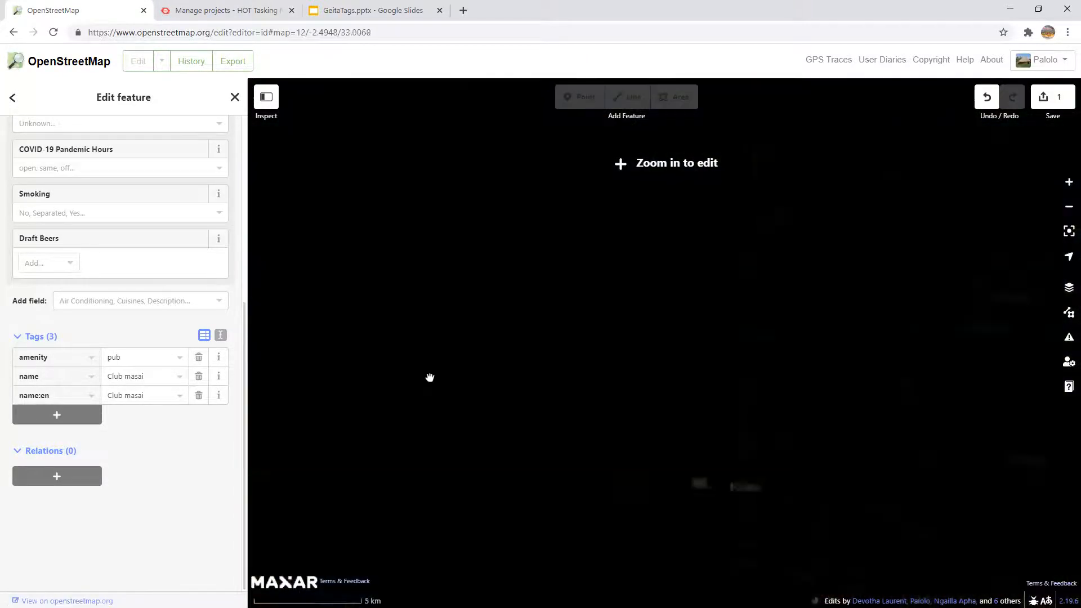
pyautogui.scroll(1, 466, 396)
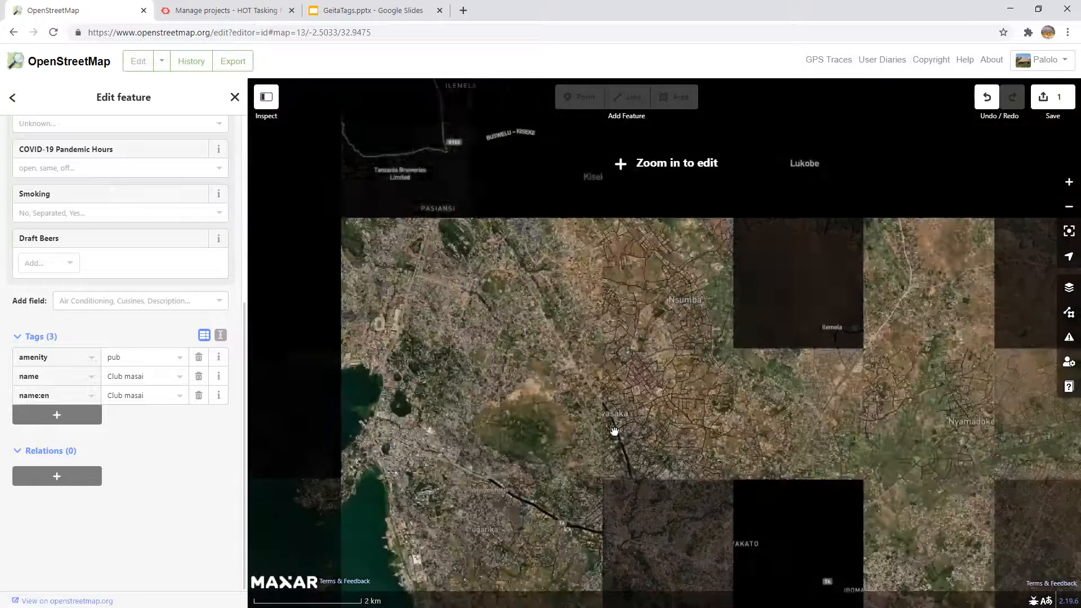
pyautogui.scroll(2, 536, 359)
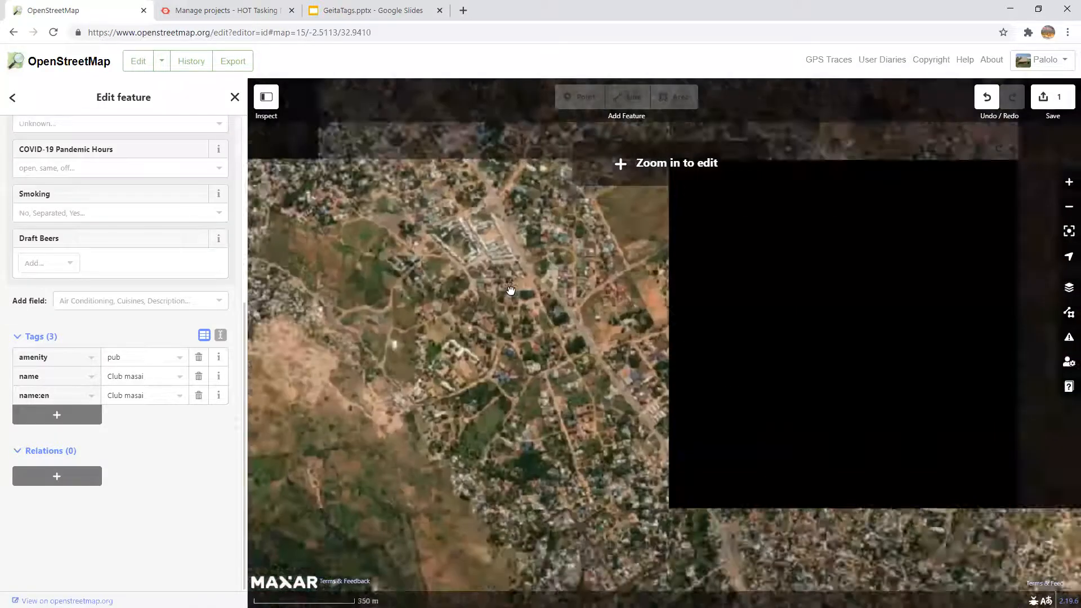
pyautogui.scroll(3, 511, 290)
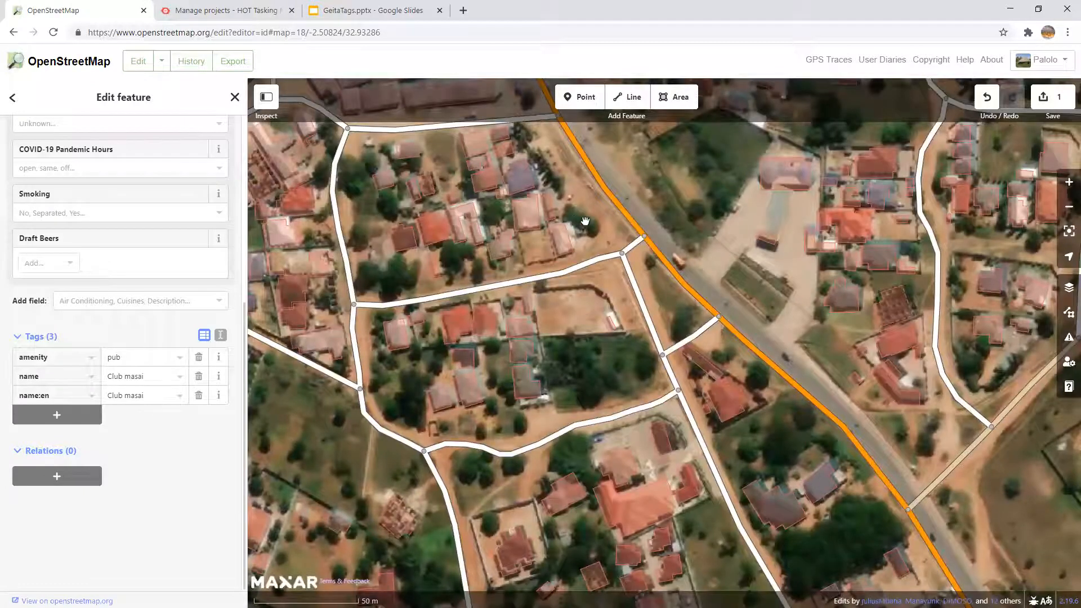
# - Examine the mapped roads and buildings around the maduka 9 Street point and the wider Mwanza area
pyautogui.moveTo(586, 221); pyautogui.dragTo(868, 472)
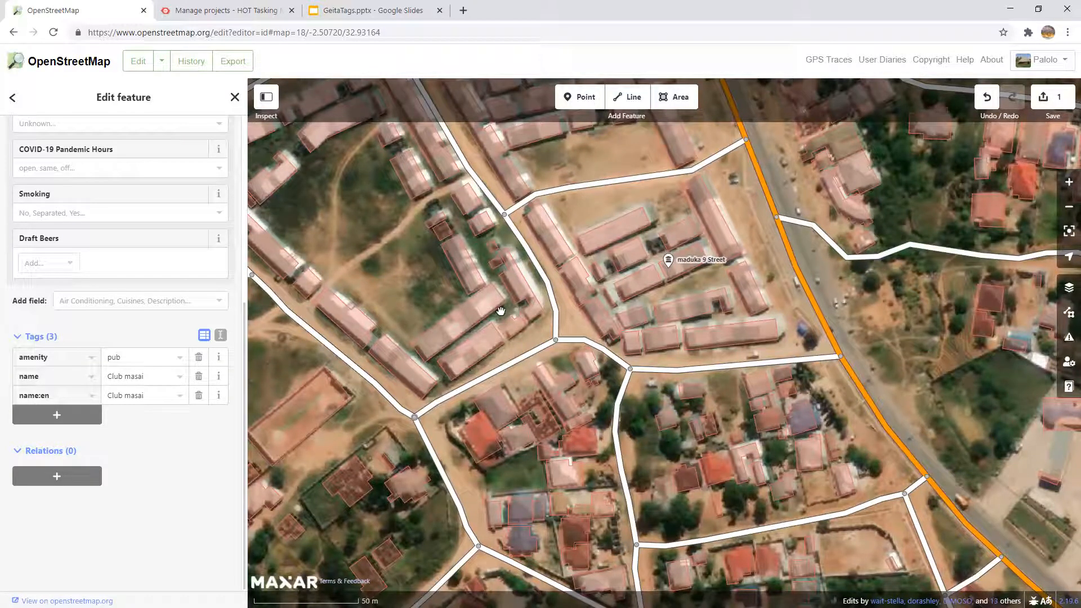
pyautogui.scroll(-3, 471, 354)
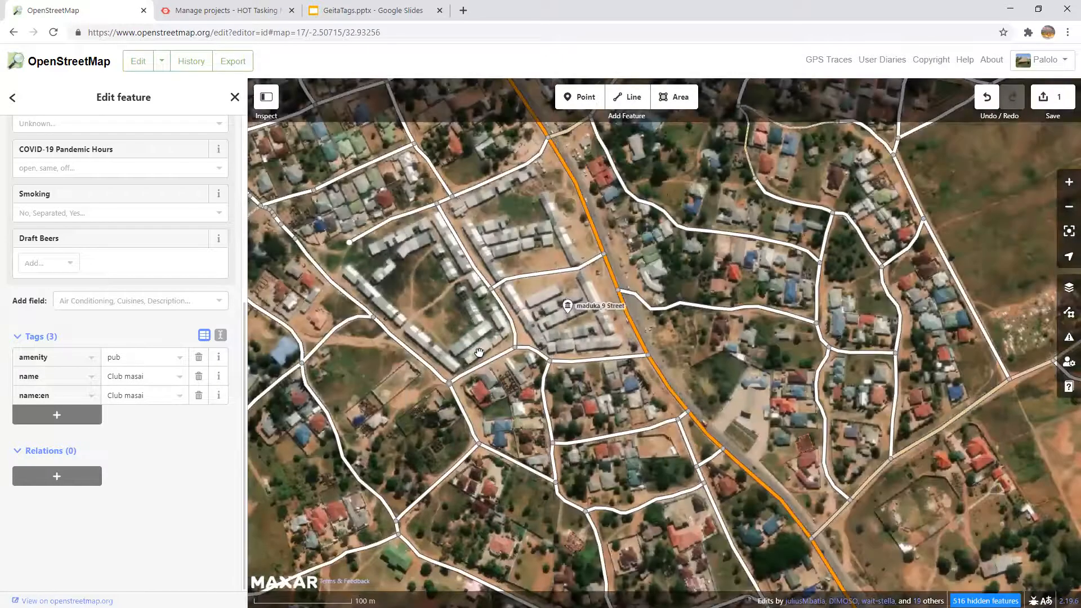
pyautogui.scroll(-3, 479, 353)
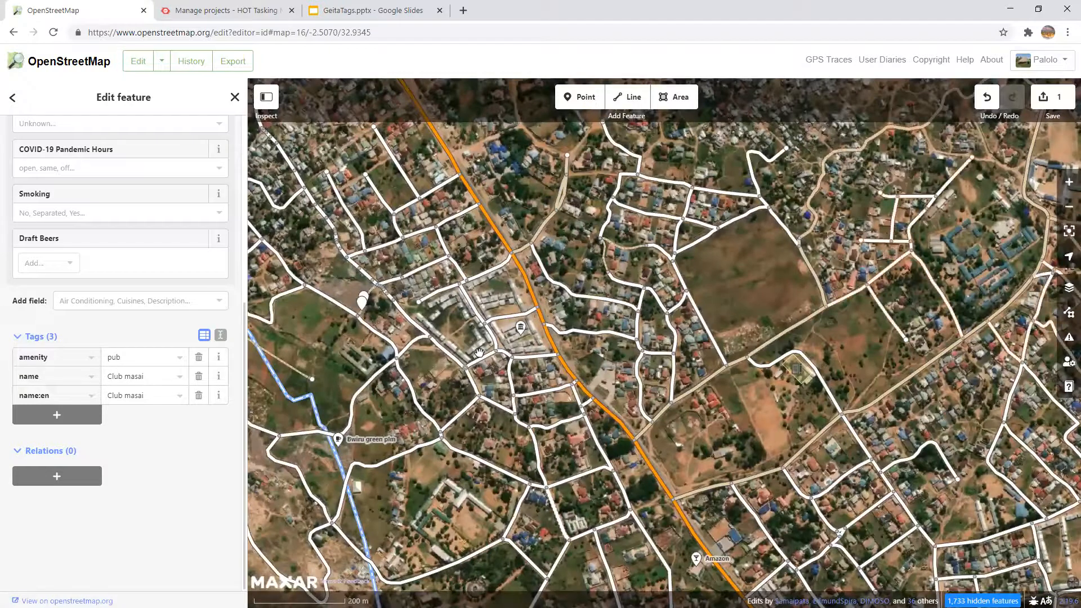
pyautogui.scroll(-3, 480, 353)
pyautogui.scroll(-5, 479, 353)
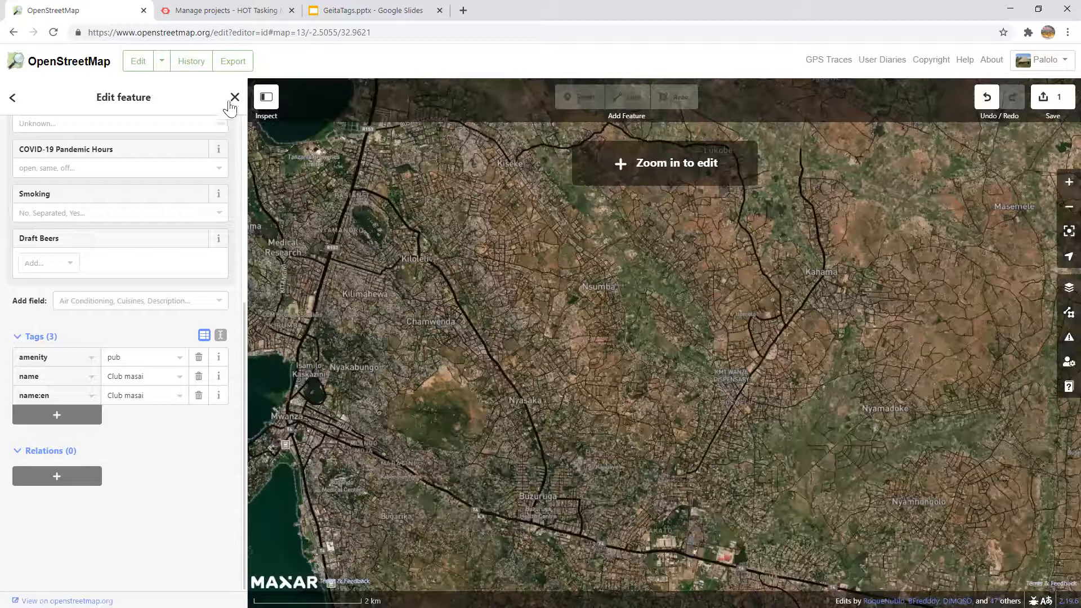
# - Close the Club masai feature details and search the map features for "mugumu"
pyautogui.click(234, 97)
pyautogui.click(77, 136)
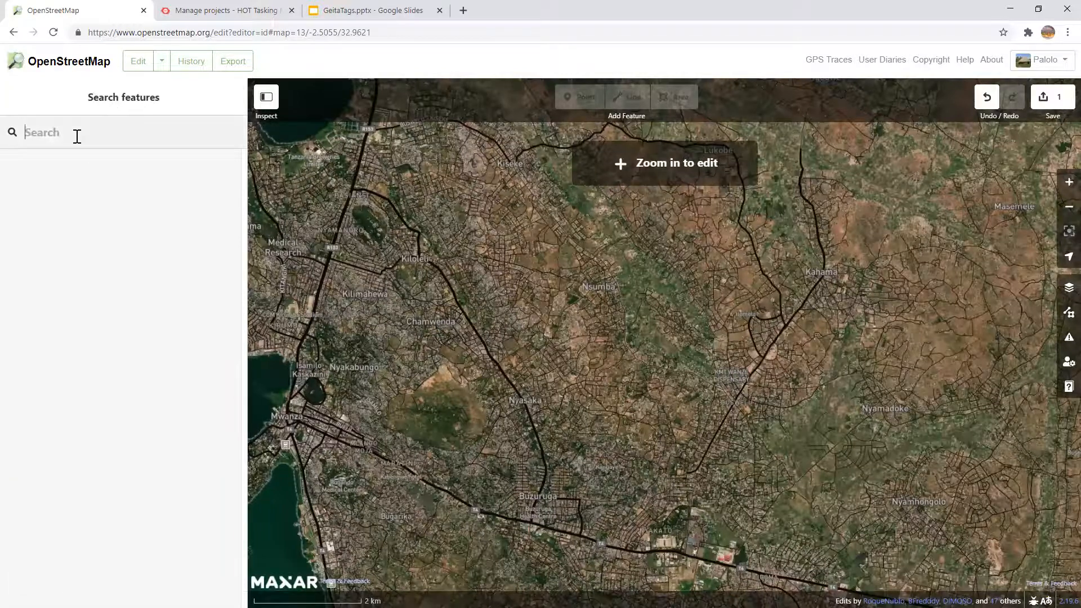
pyautogui.write('mgum')
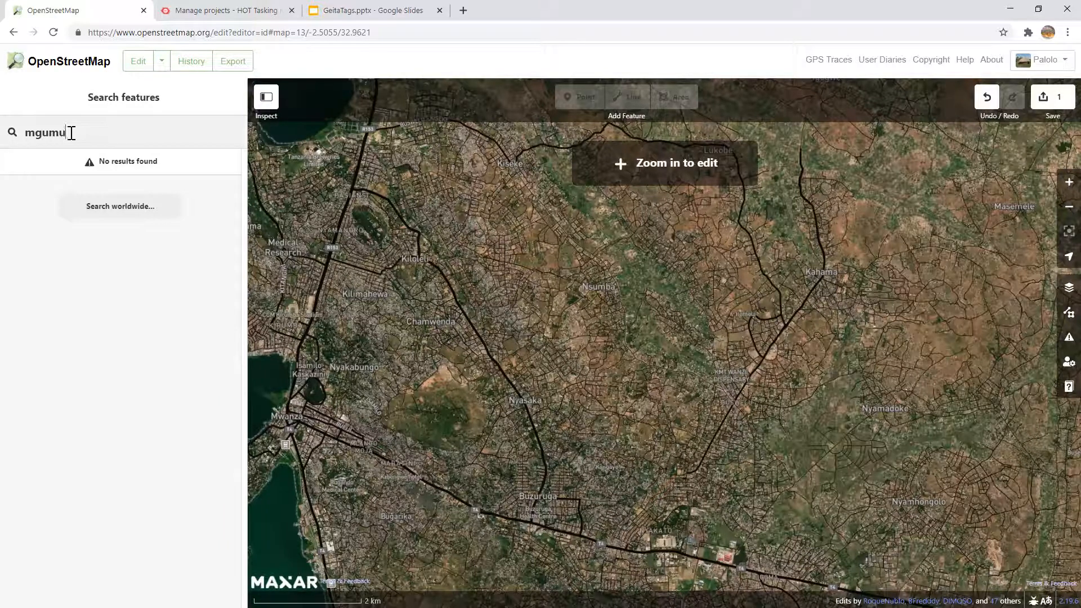
pyautogui.write('u')
pyautogui.press('Left')
pyautogui.press('Left')
pyautogui.press('Left')
pyautogui.press('Left')
pyautogui.write('a')
# - Extend the "mugumu" search worldwide and open the MUGUMU residential area in Serengeti, Mara
pyautogui.scroll(-3, 701, 307)
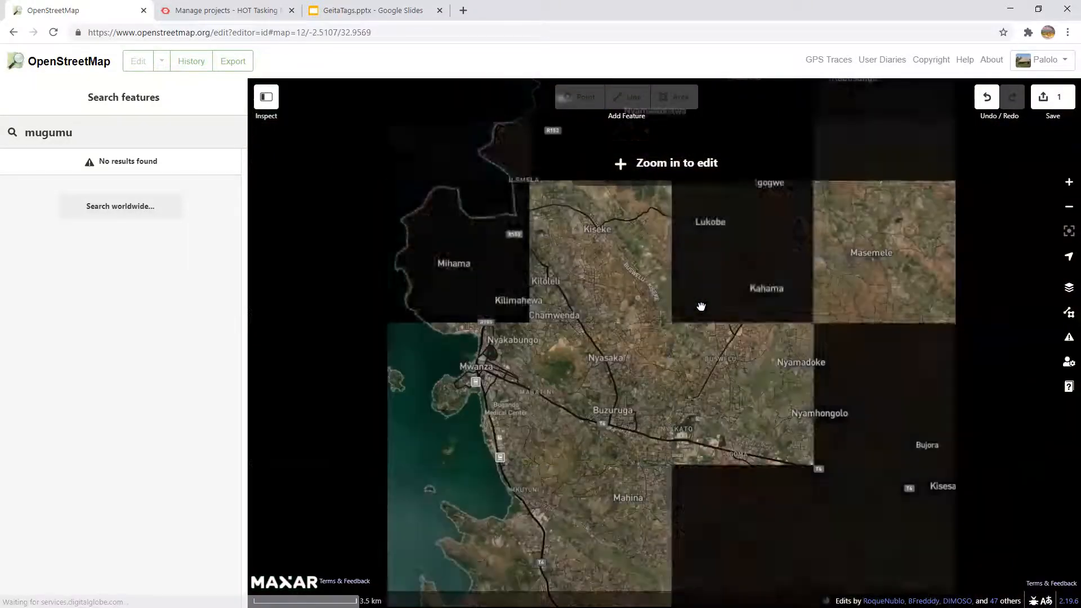
pyautogui.scroll(-5, 701, 307)
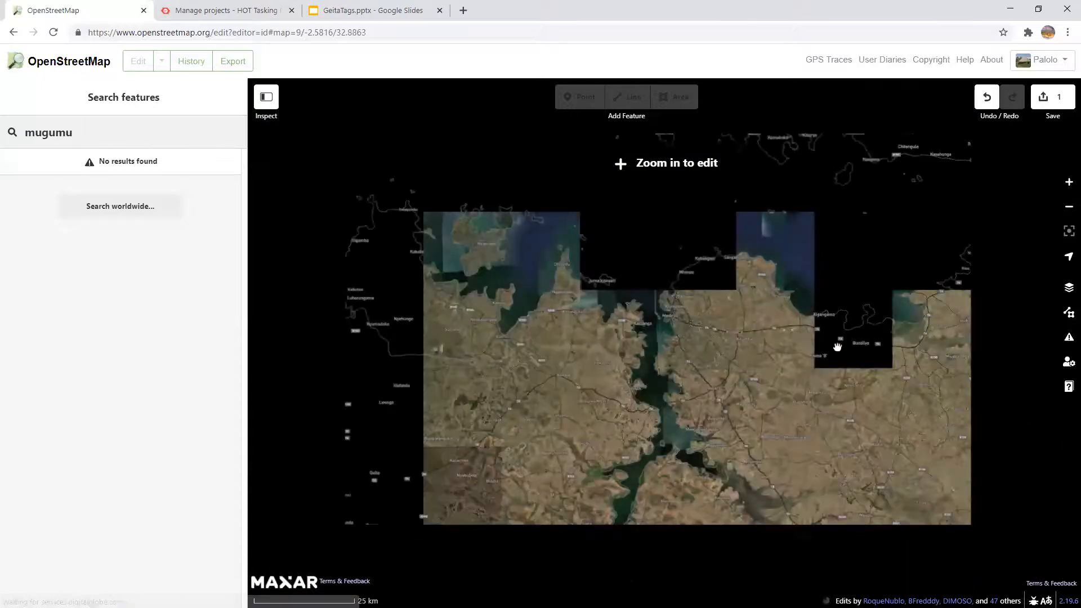
pyautogui.scroll(-2, 701, 308)
pyautogui.moveTo(605, 311); pyautogui.dragTo(545, 304)
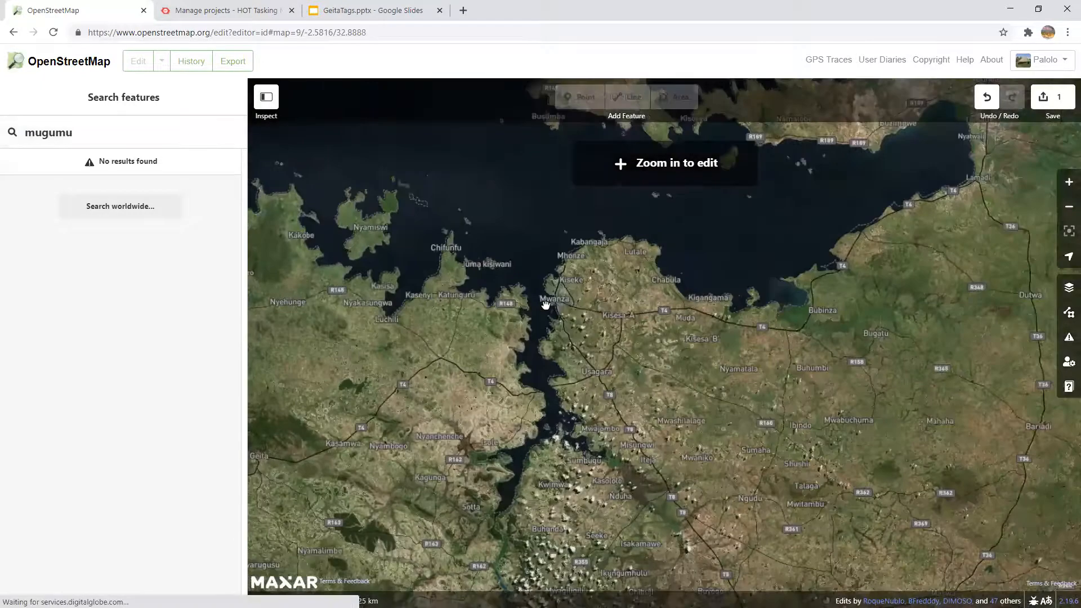
pyautogui.doubleClick(107, 134)
pyautogui.write('mugumo')
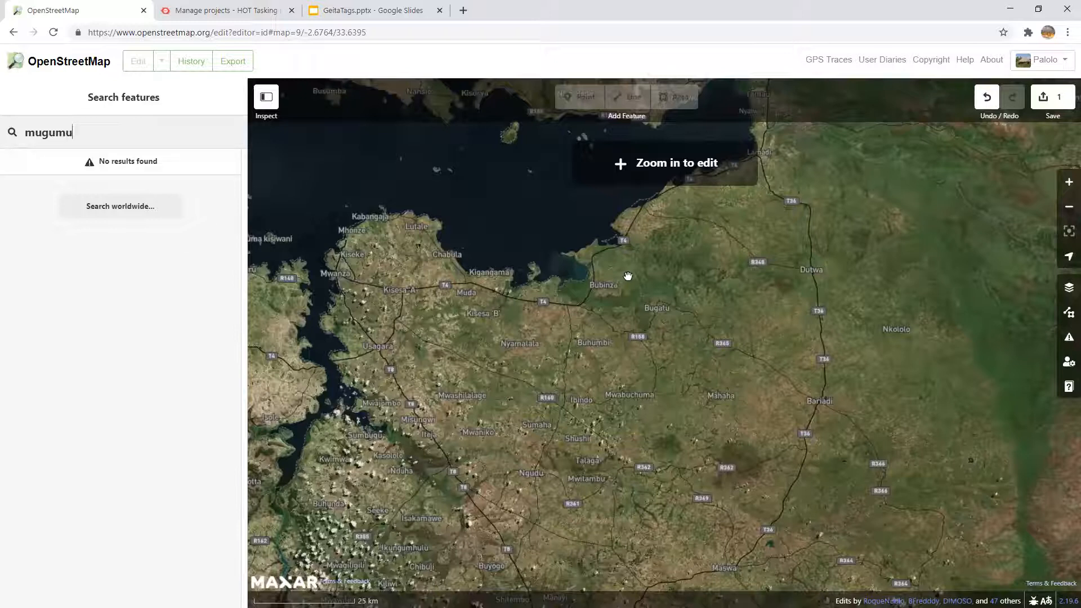
pyautogui.scroll(-1, 629, 276)
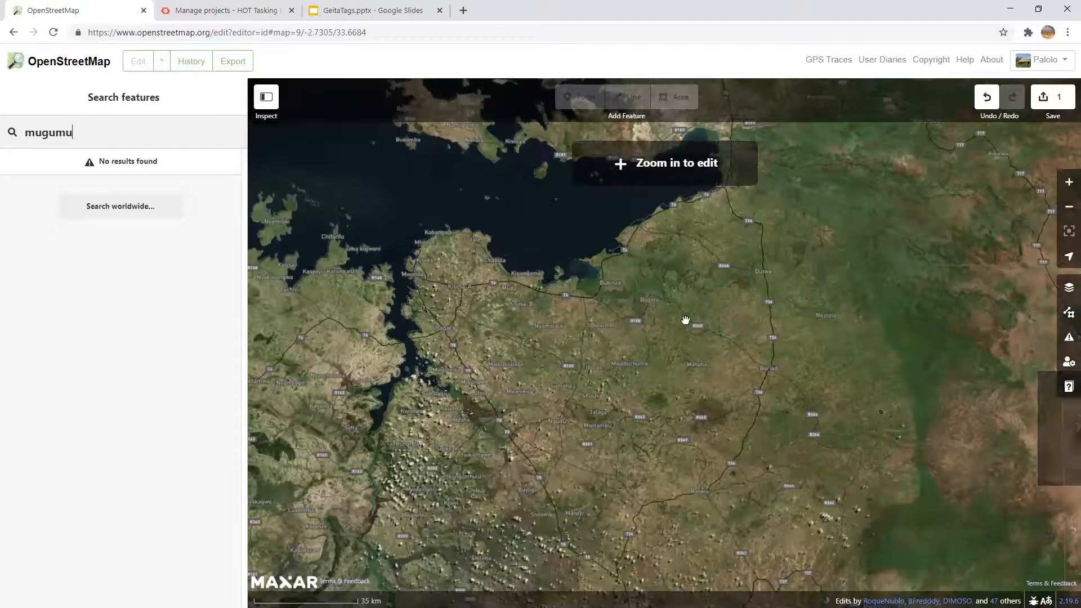
pyautogui.moveTo(688, 321); pyautogui.dragTo(635, 468)
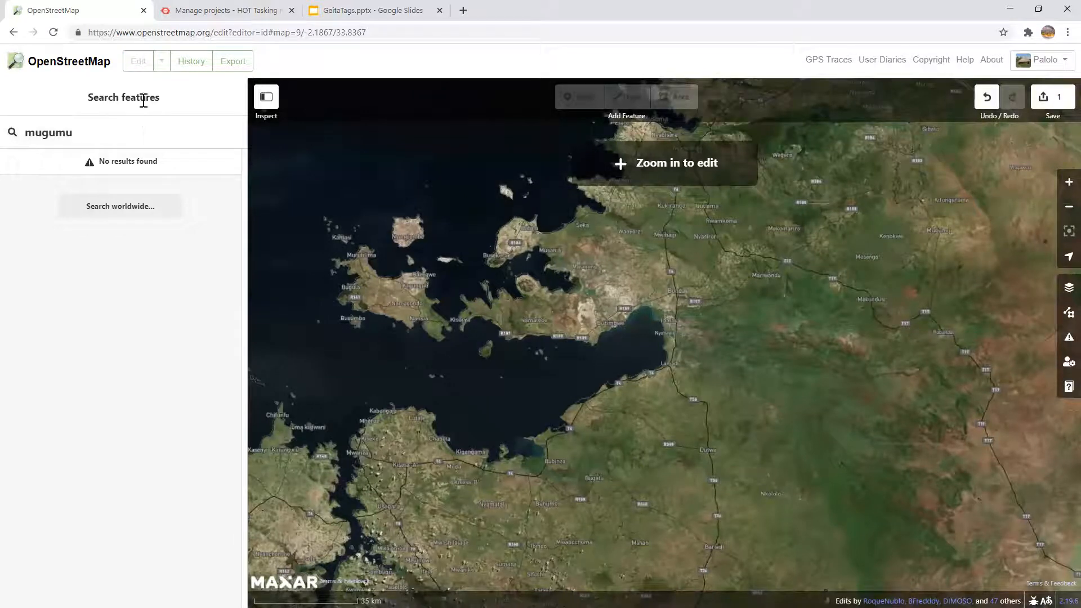
pyautogui.click(115, 210)
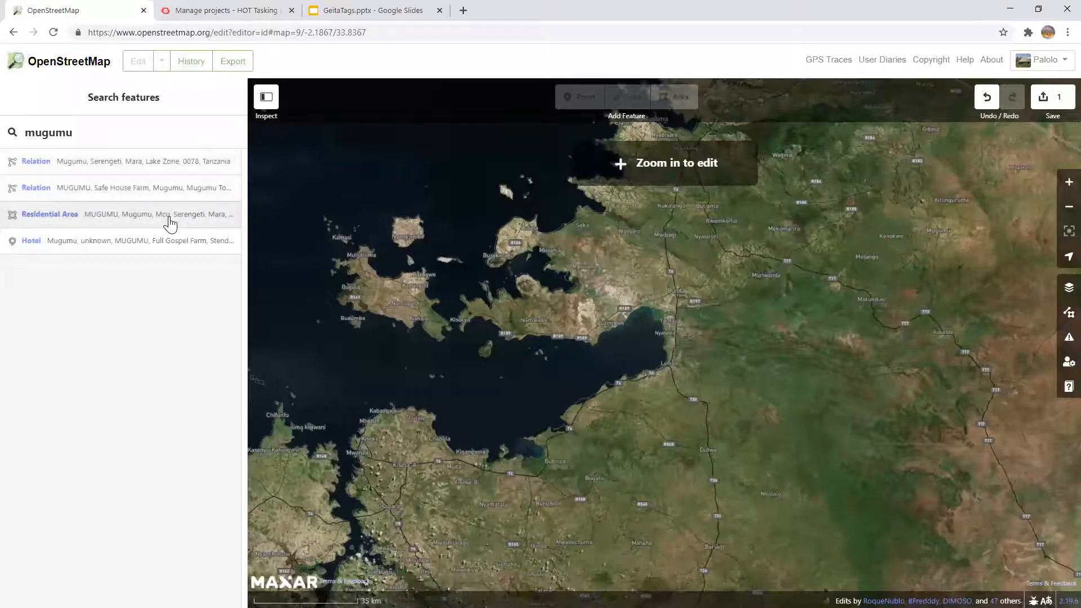
pyautogui.click(169, 220)
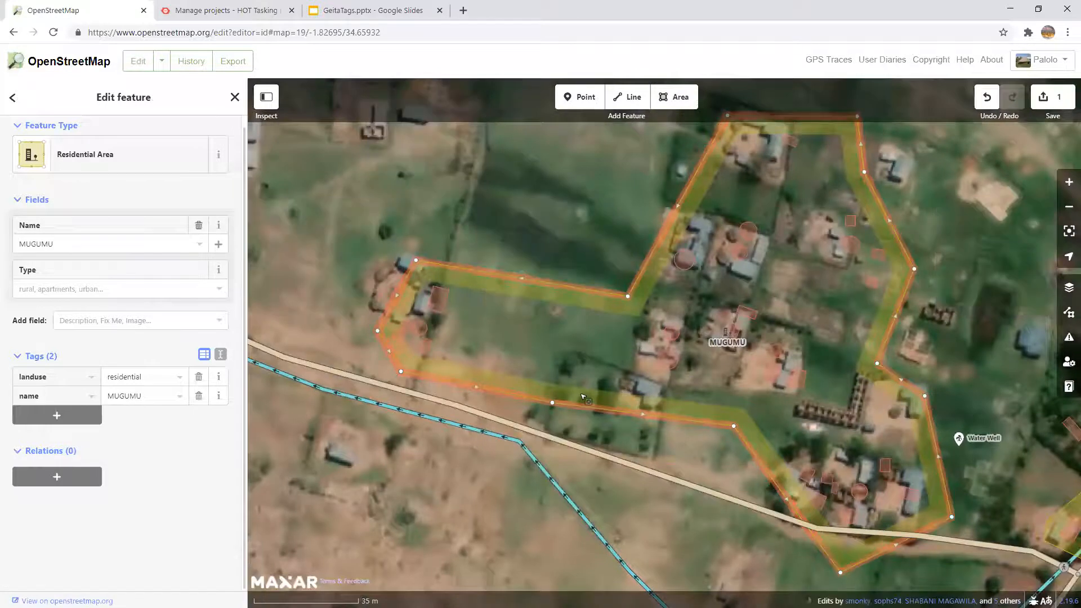
# - Examine the outline and tags of the MUGUMU residential area and its immediate surroundings
pyautogui.moveTo(789, 321); pyautogui.dragTo(745, 301)
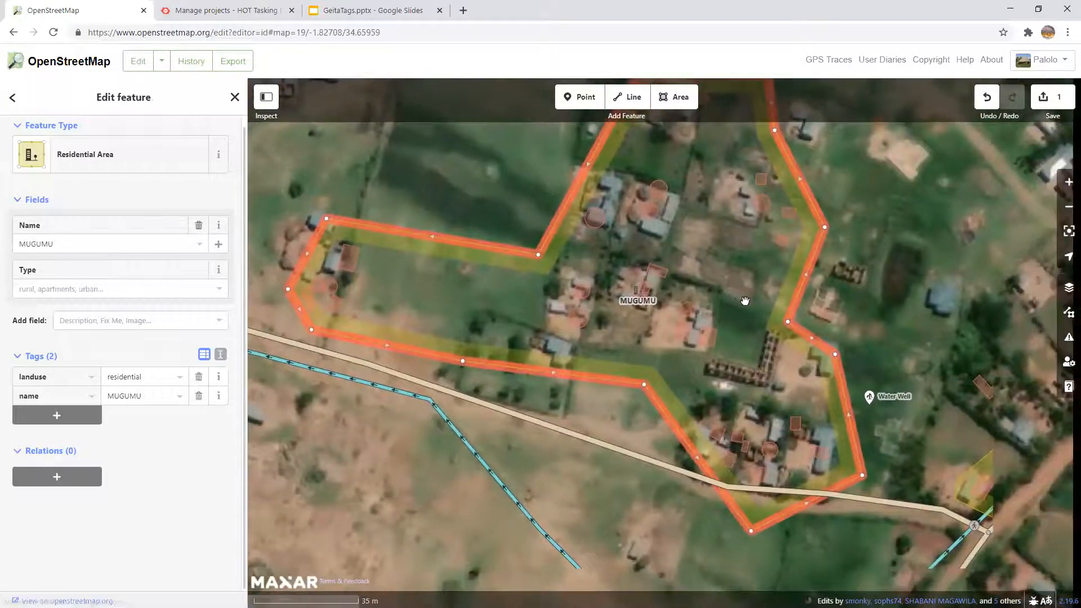
pyautogui.click(543, 275)
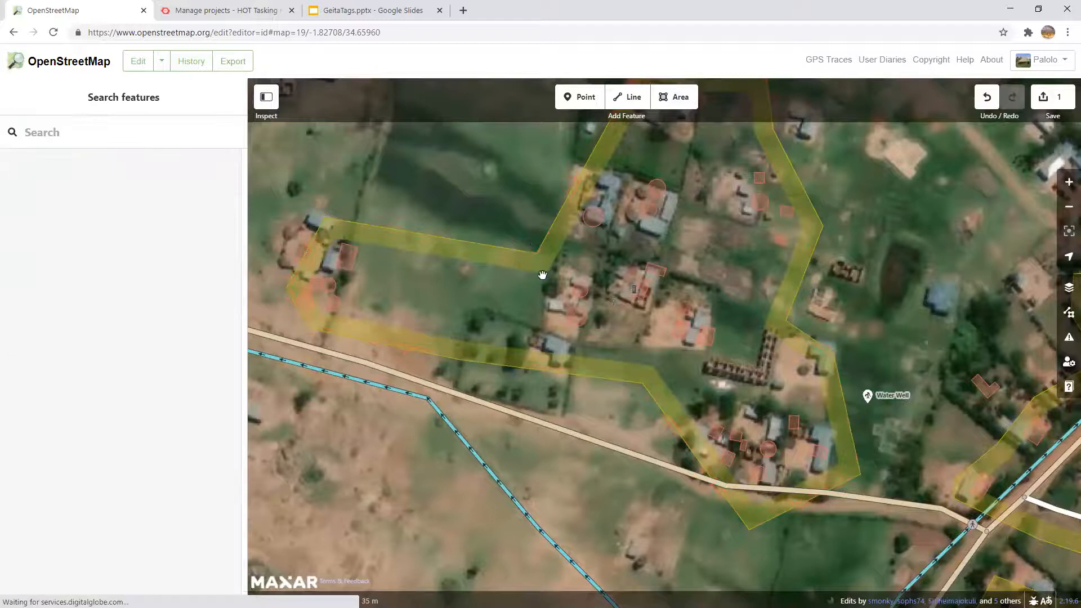
pyautogui.click(538, 256)
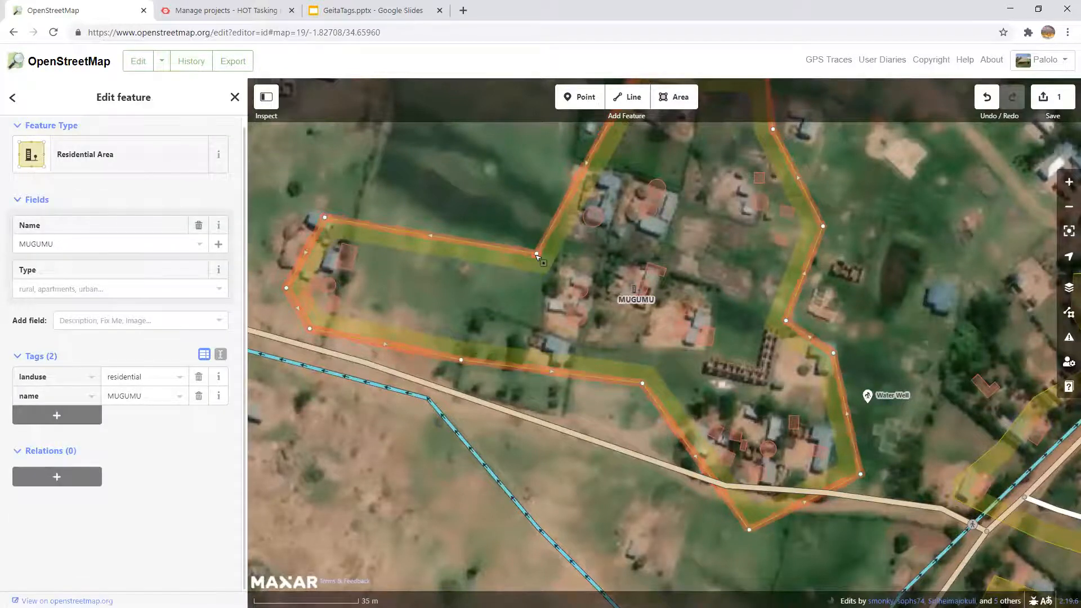
pyautogui.moveTo(646, 316); pyautogui.dragTo(276, 216)
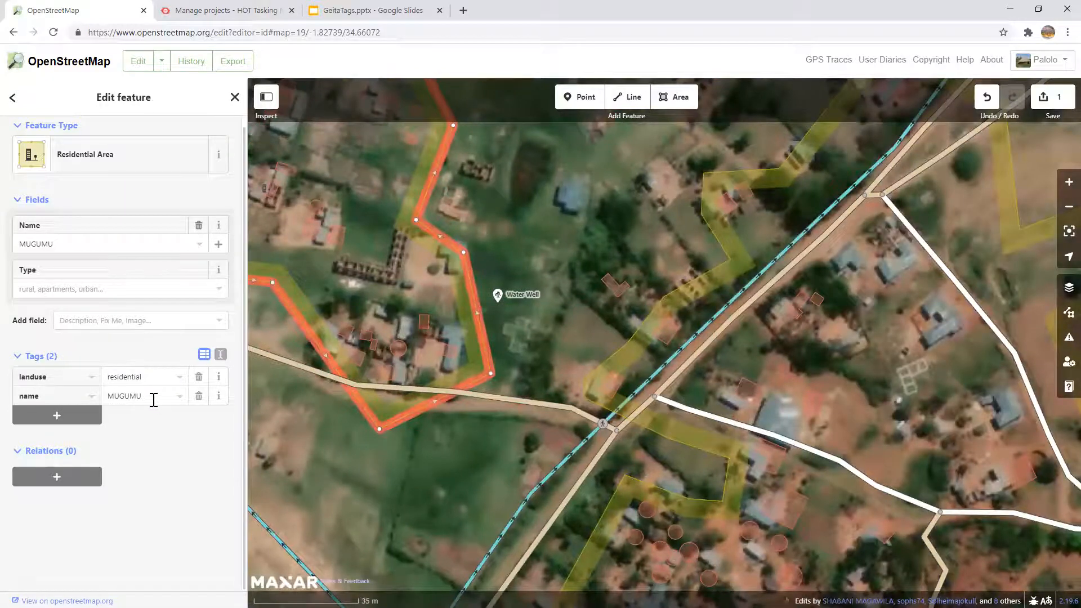
# - Examine the mapped roads, residential outlines and points of interest southeast of the MUGUMU residential area, as far as the R183 road
pyautogui.scroll(-3, 712, 376)
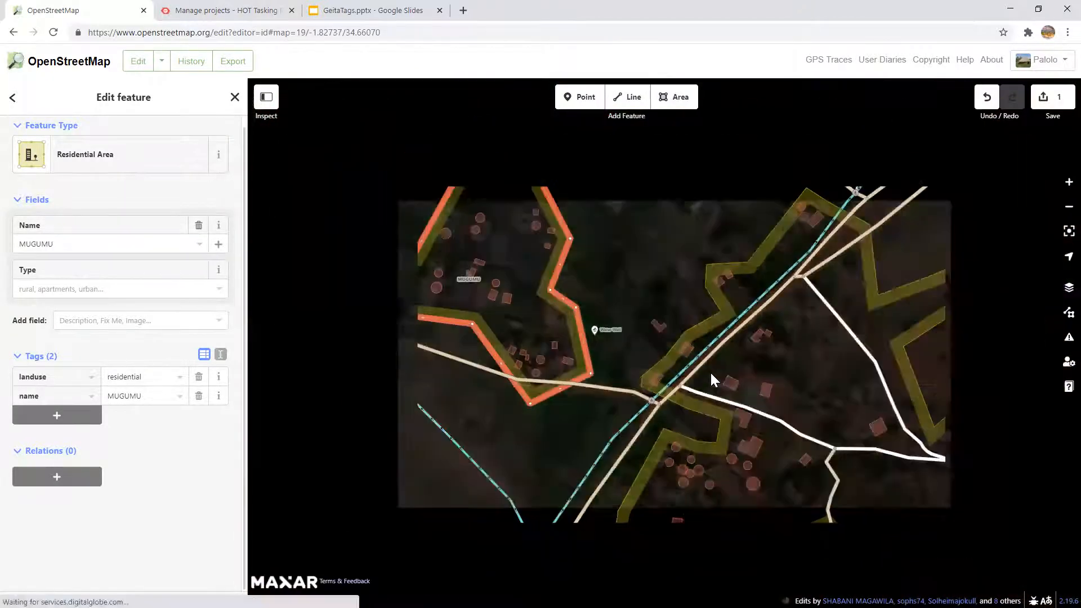
pyautogui.scroll(-2, 711, 373)
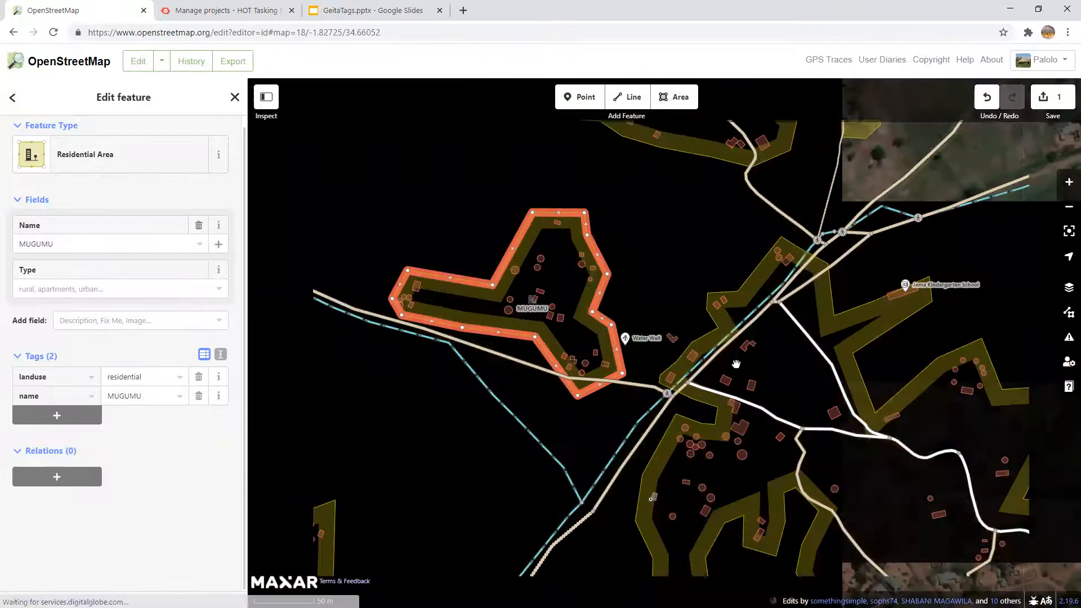
pyautogui.moveTo(736, 364); pyautogui.dragTo(539, 196)
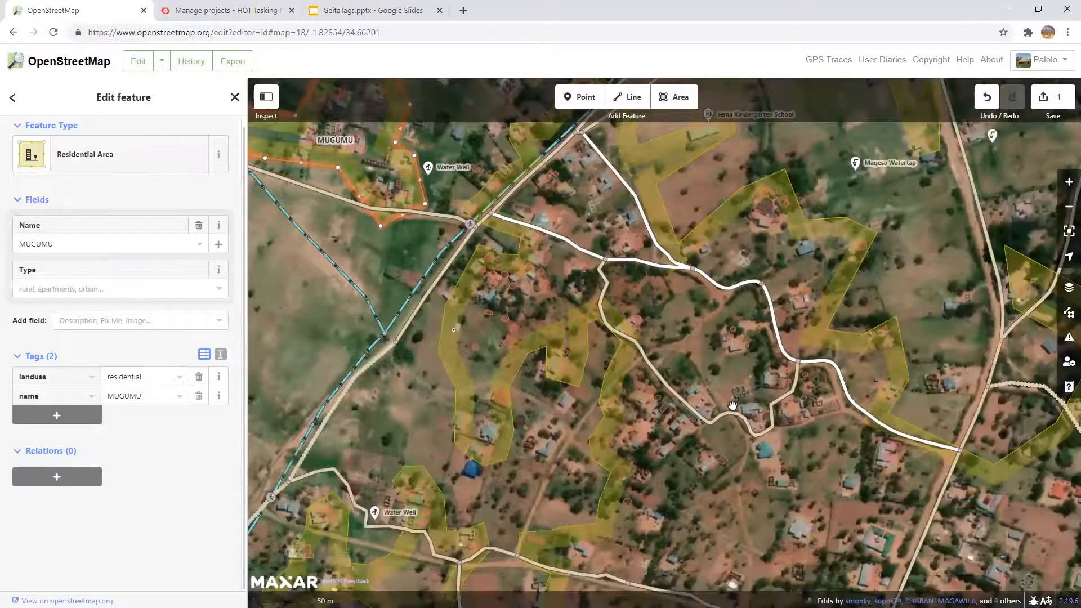
pyautogui.scroll(-2, 735, 409)
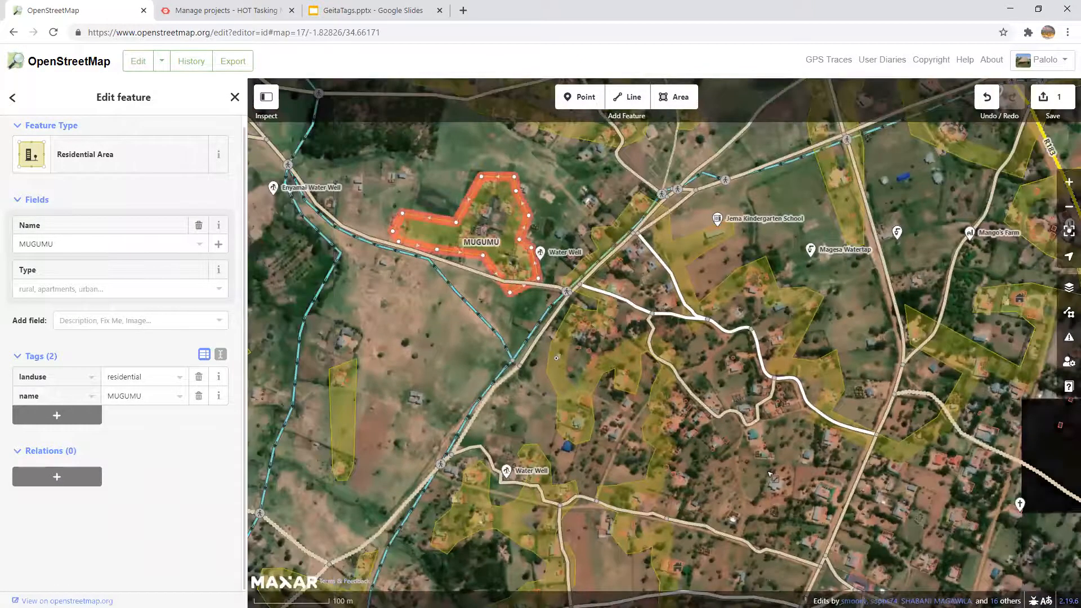
pyautogui.moveTo(770, 475); pyautogui.dragTo(591, 341)
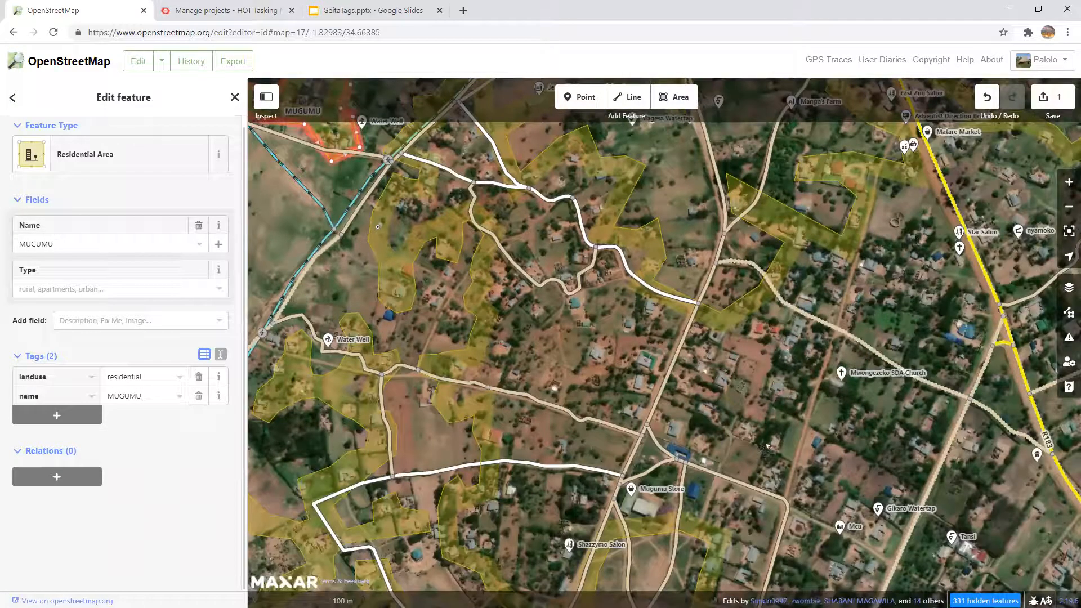
pyautogui.moveTo(864, 465); pyautogui.dragTo(733, 405)
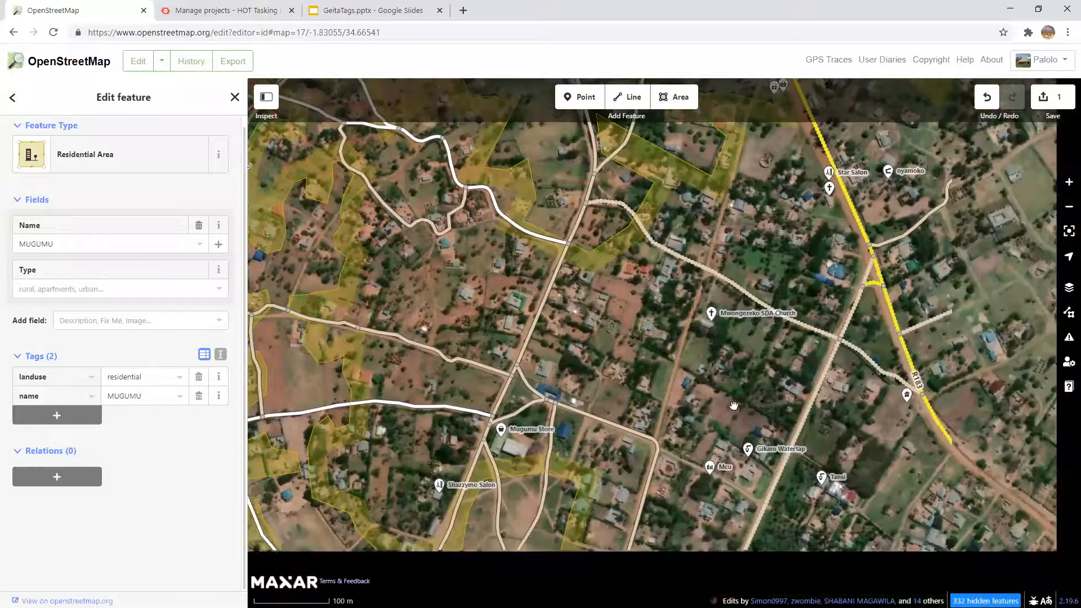
pyautogui.scroll(-2, 734, 405)
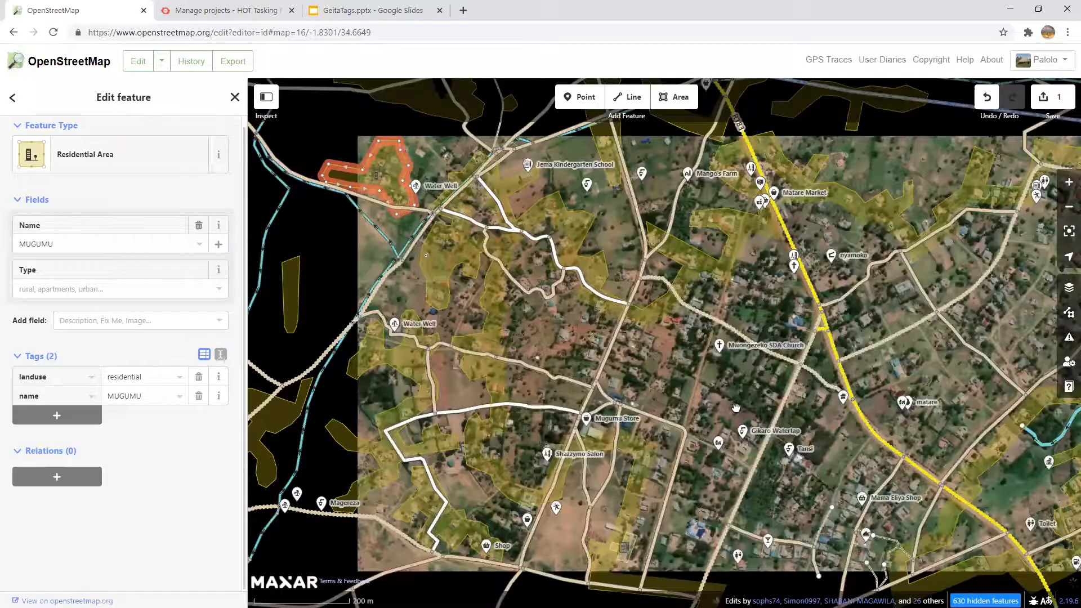
pyautogui.moveTo(736, 407); pyautogui.dragTo(587, 336)
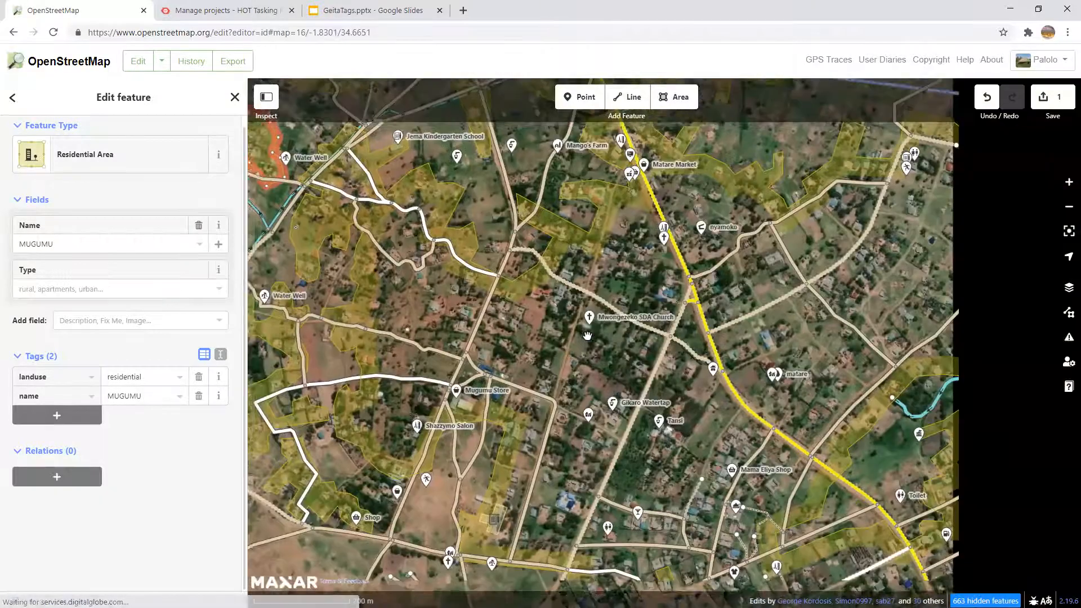
# - Open the Mwongezeko SDA Church point and change its main name to "Mwongezeko Seventh Day Adventist Church"
pyautogui.scroll(3, 564, 306)
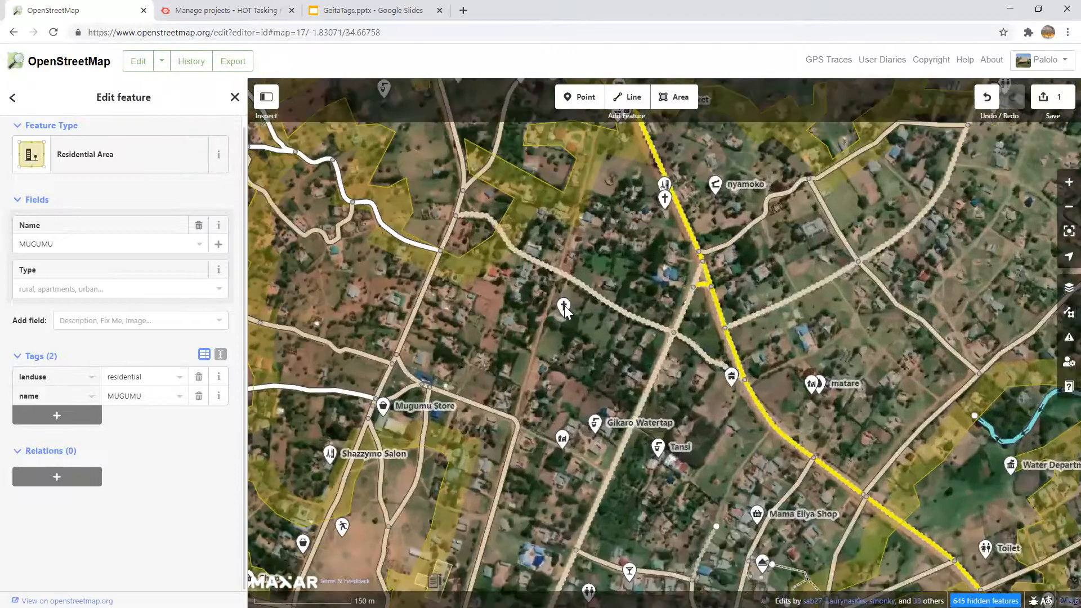
pyautogui.scroll(2, 565, 305)
pyautogui.click(551, 308)
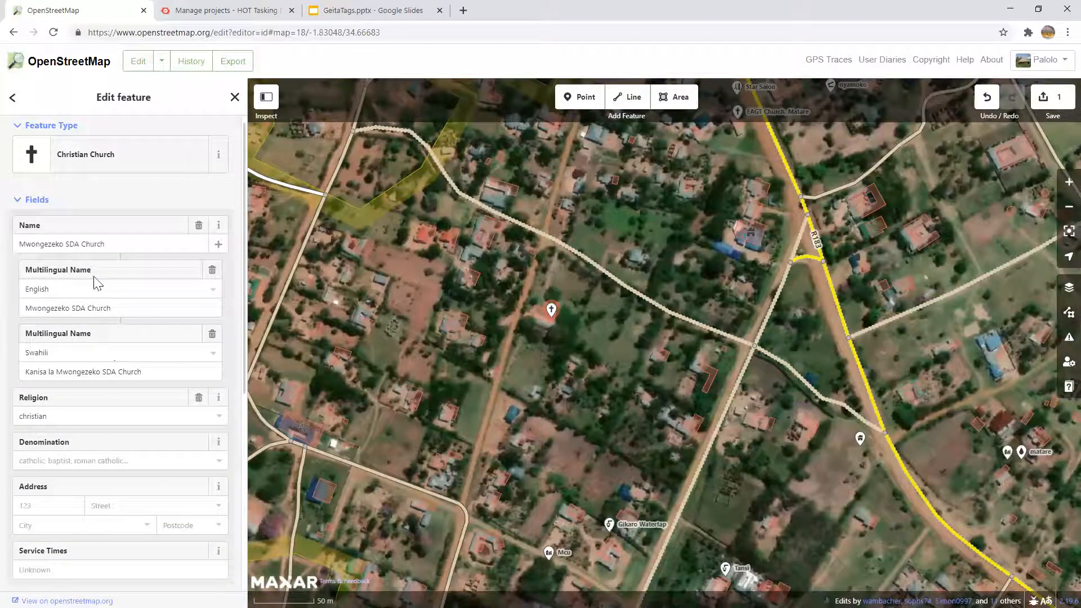
pyautogui.click(67, 243)
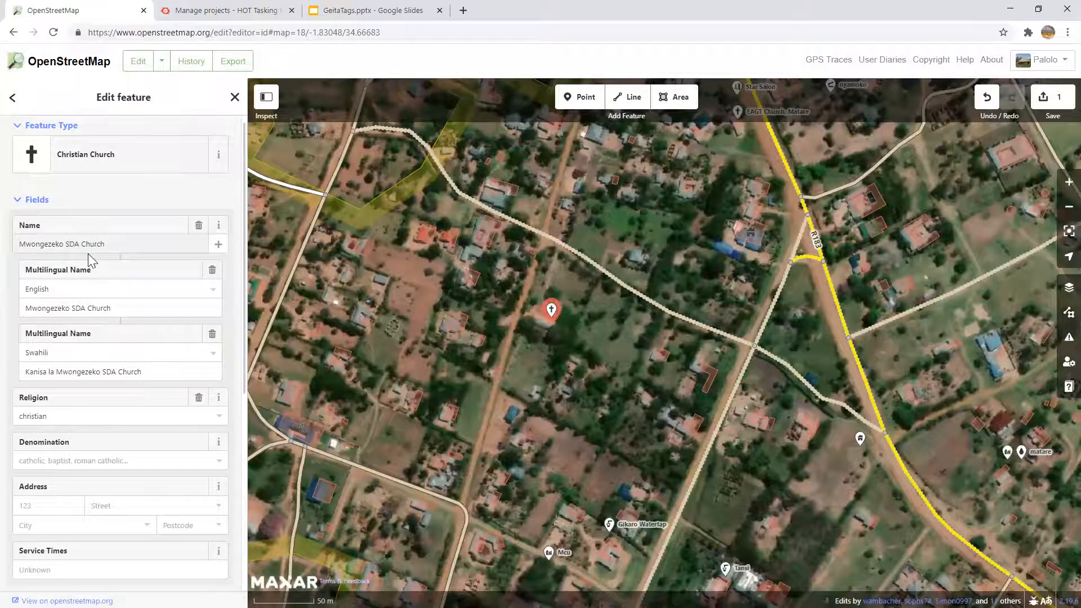
pyautogui.write('eventh D')
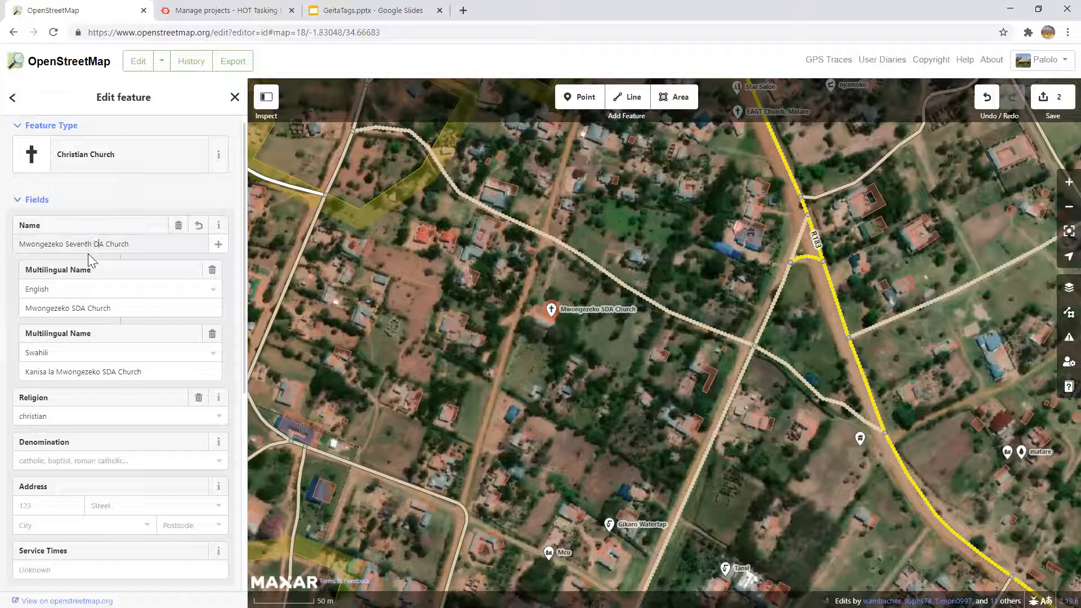
pyautogui.write('ay')
pyautogui.press('Right')
pyautogui.write('dventist')
# - Compare the church's main name with its English multilingual name, and close the church's details
pyautogui.click(179, 294)
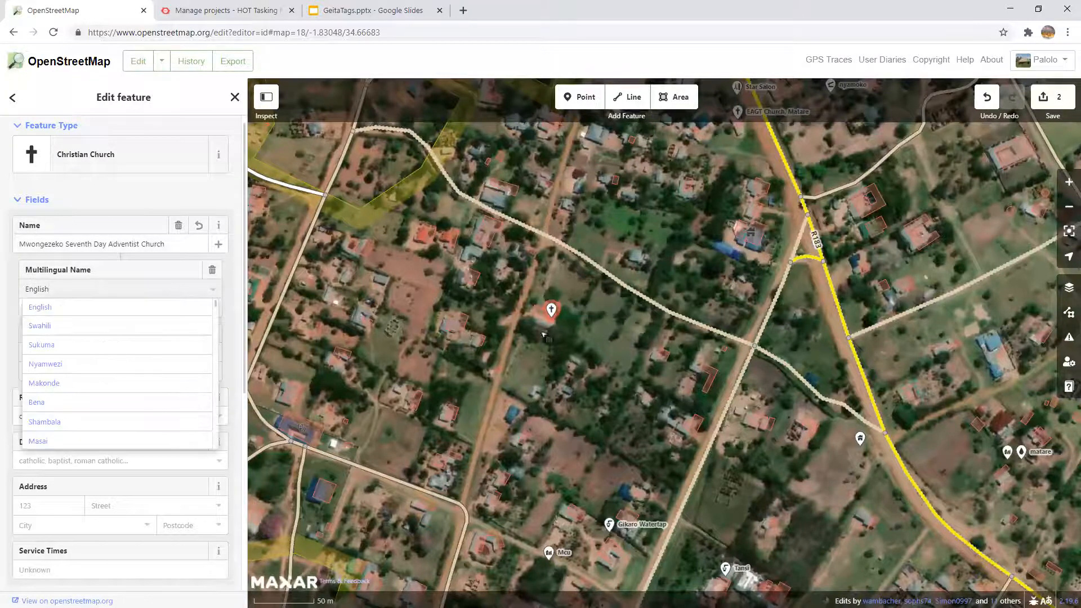
pyautogui.click(191, 307)
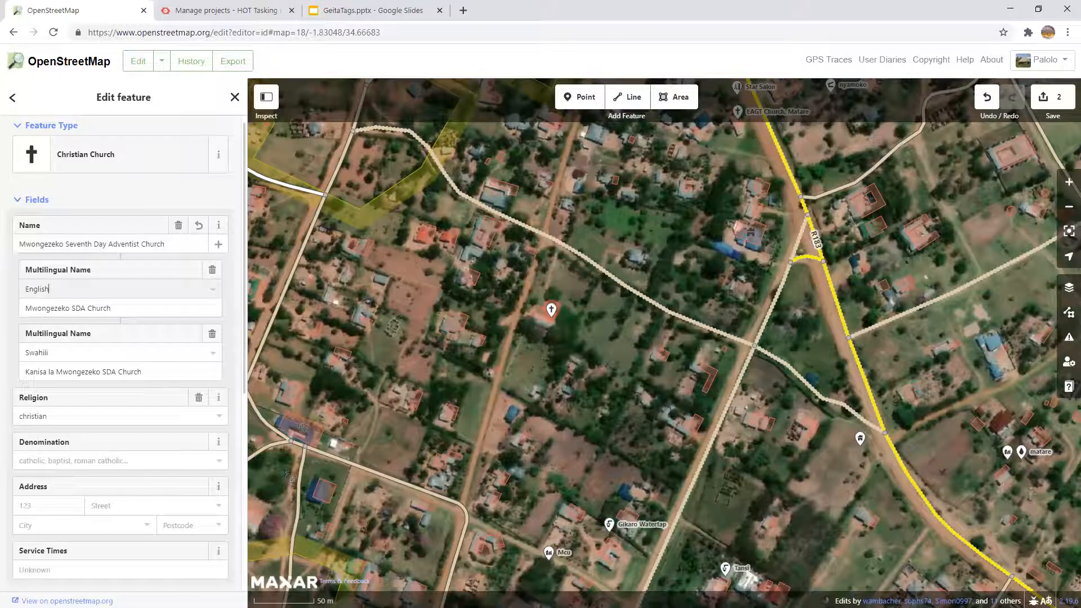
pyautogui.doubleClick(567, 331)
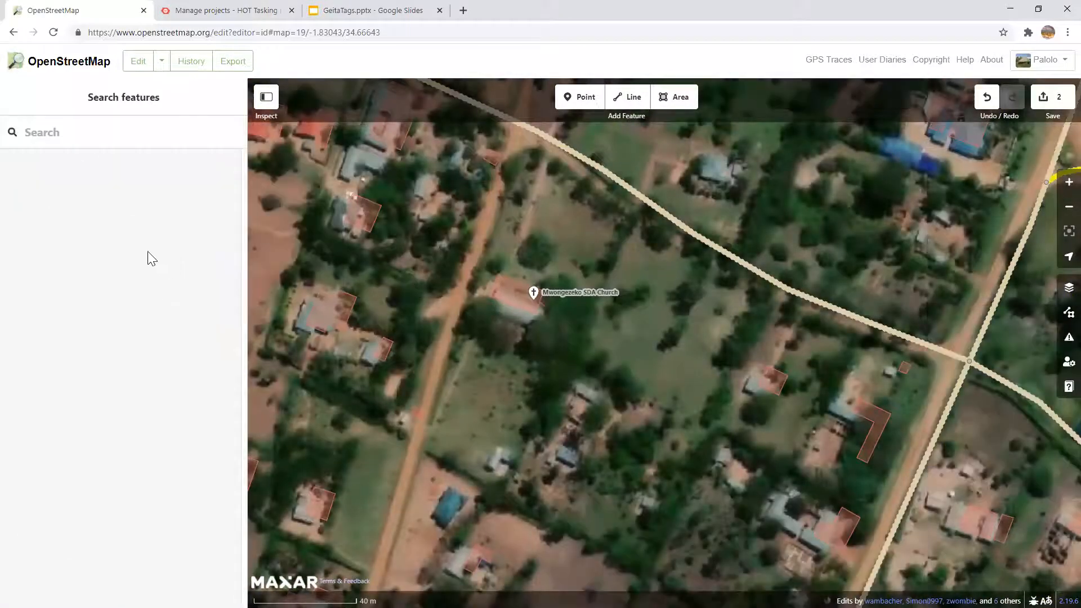
pyautogui.click(521, 292)
pyautogui.click(521, 293)
pyautogui.click(534, 292)
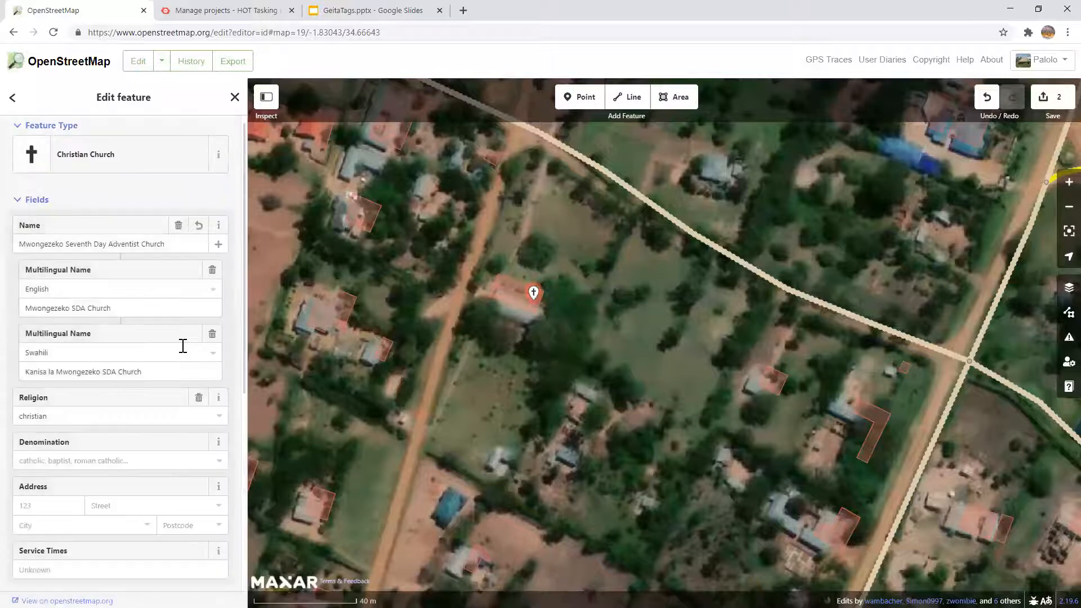
pyautogui.moveTo(172, 244); pyautogui.dragTo(18, 243)
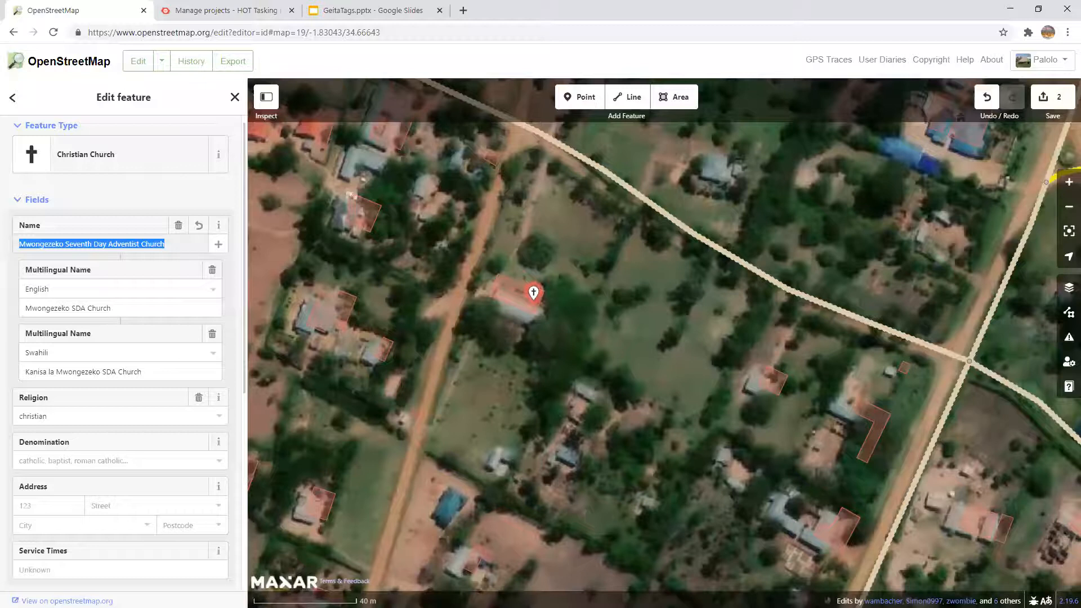
pyautogui.moveTo(123, 309); pyautogui.dragTo(25, 308)
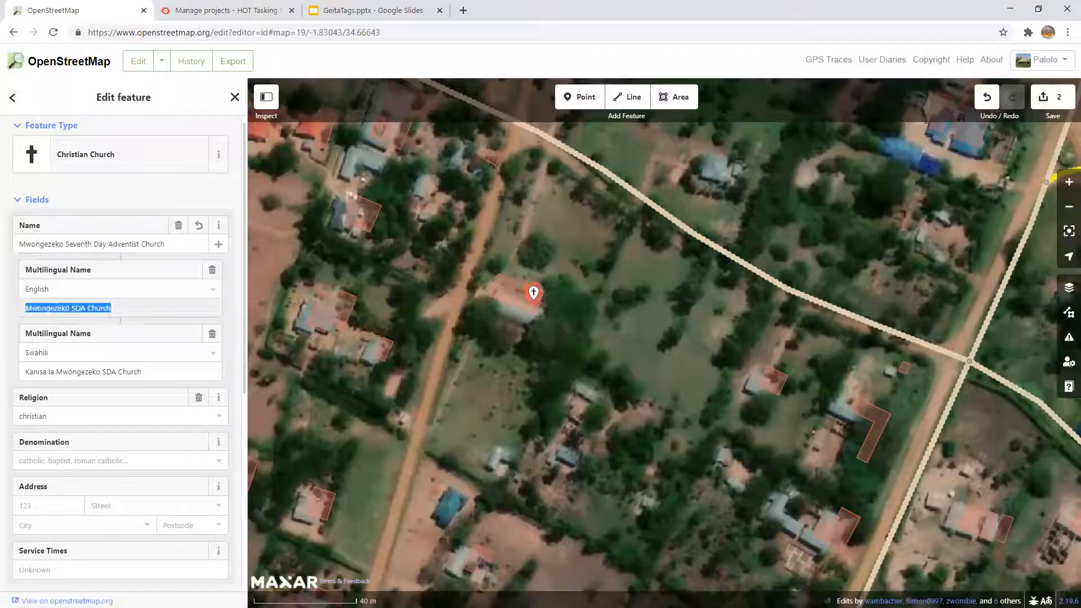
pyautogui.click(313, 409)
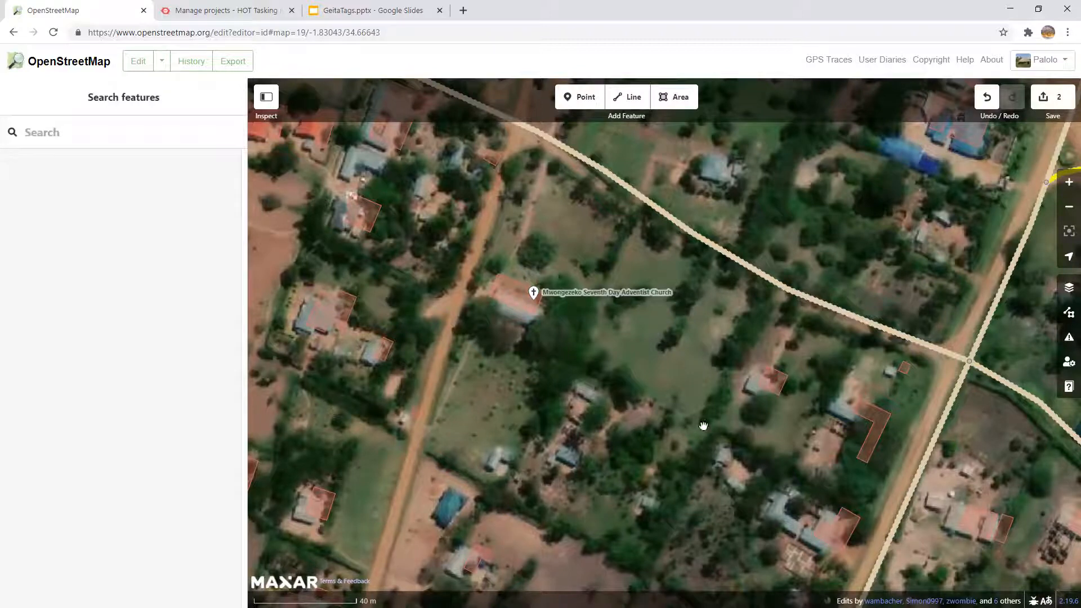
# - Open the details of the Grinding Machine building point beside the R183 road
pyautogui.scroll(-3, 696, 415)
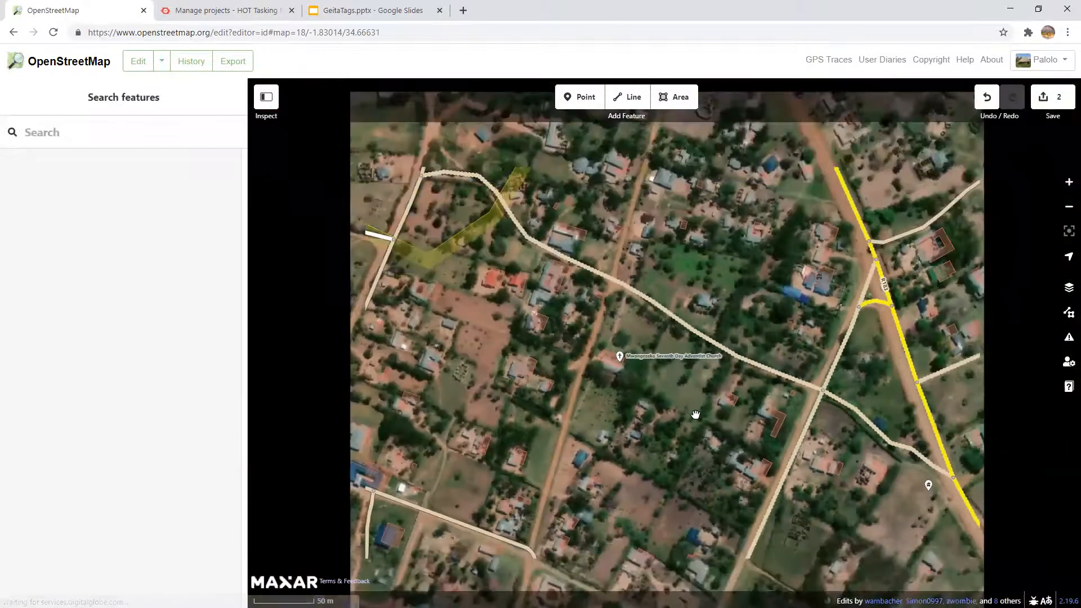
pyautogui.scroll(-3, 696, 414)
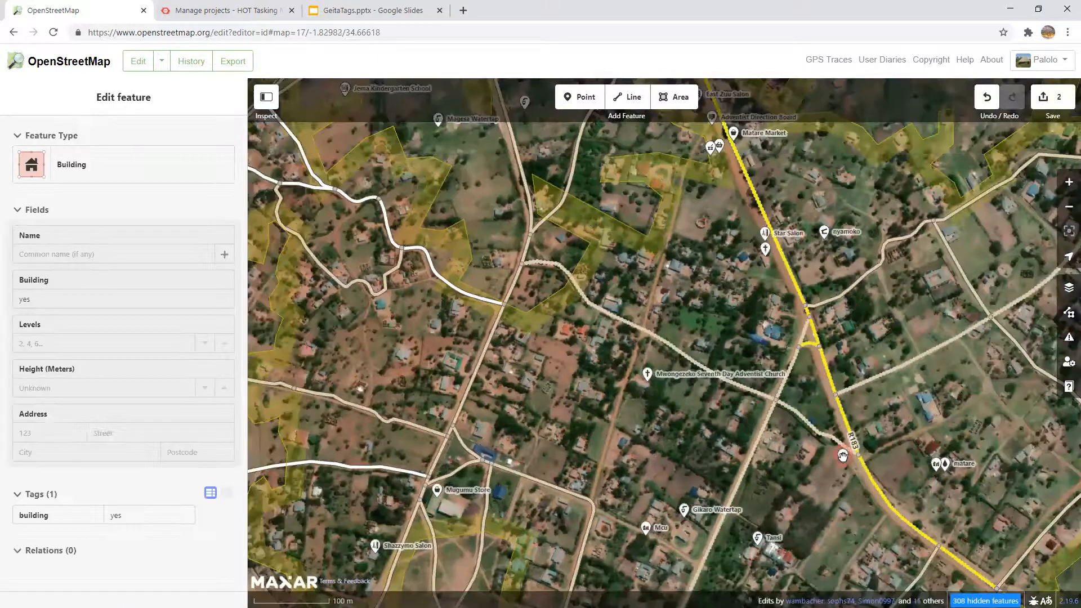
pyautogui.click(841, 456)
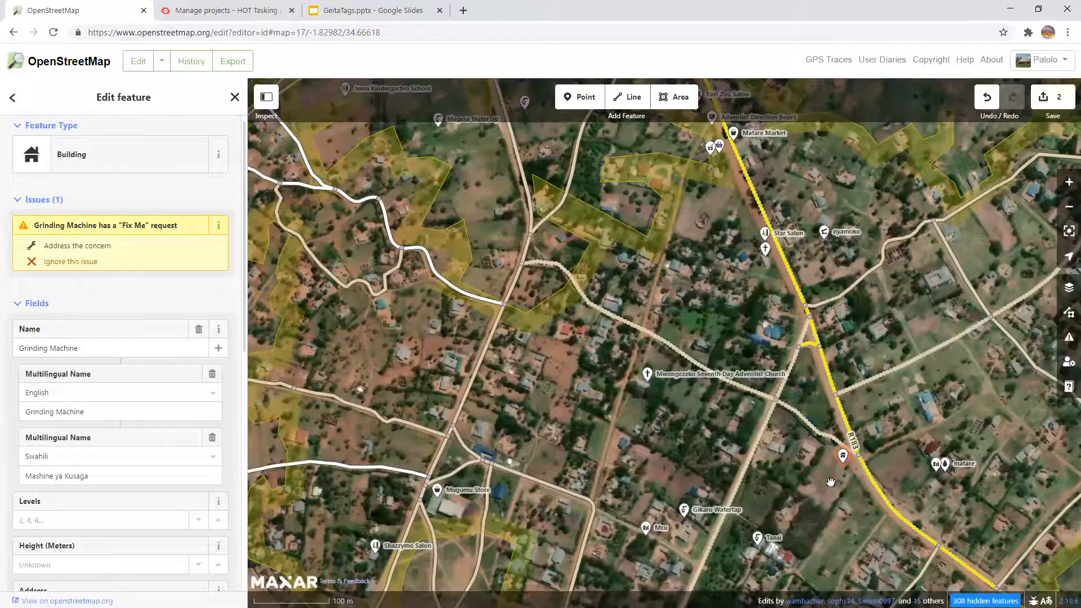
# - Examine the road network and place labels from the Grinding Machine point southeast to Mugumu town centre
pyautogui.moveTo(826, 483); pyautogui.dragTo(688, 352)
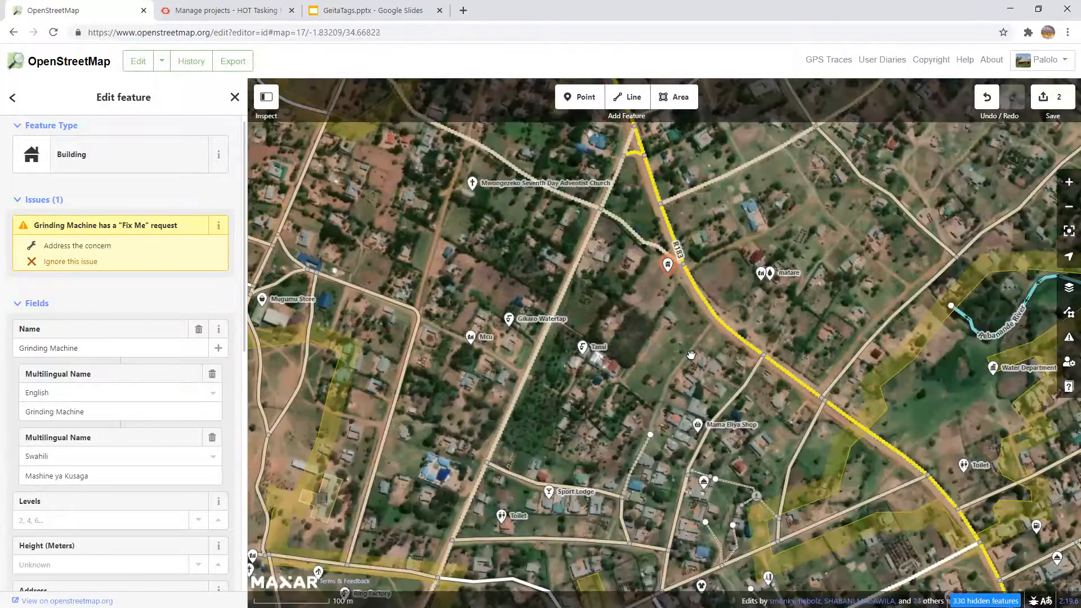
pyautogui.scroll(-3, 689, 353)
pyautogui.scroll(-3, 695, 360)
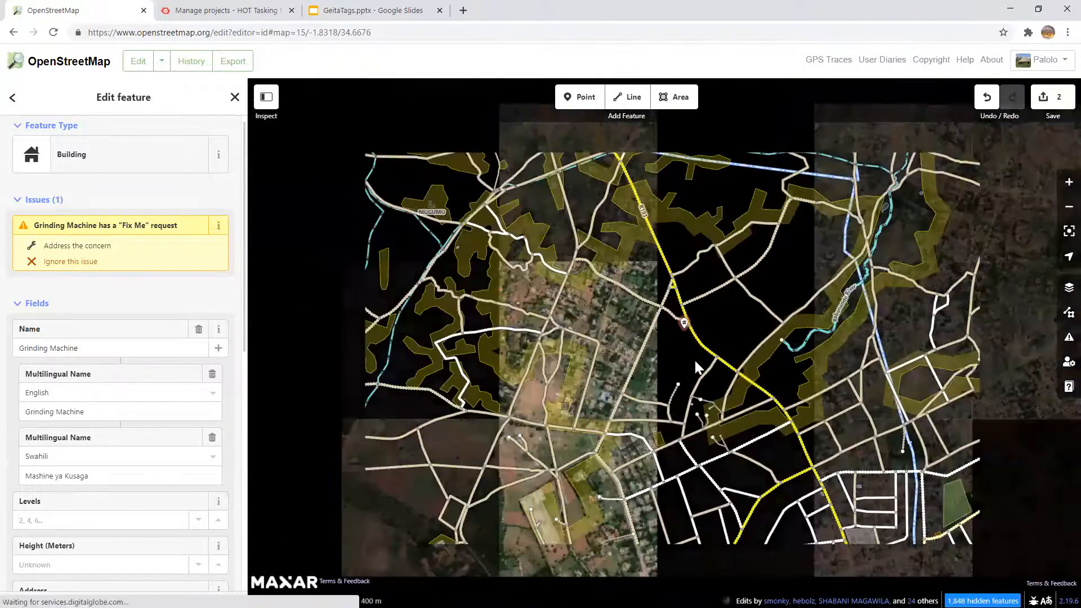
pyautogui.moveTo(678, 285); pyautogui.dragTo(618, 247)
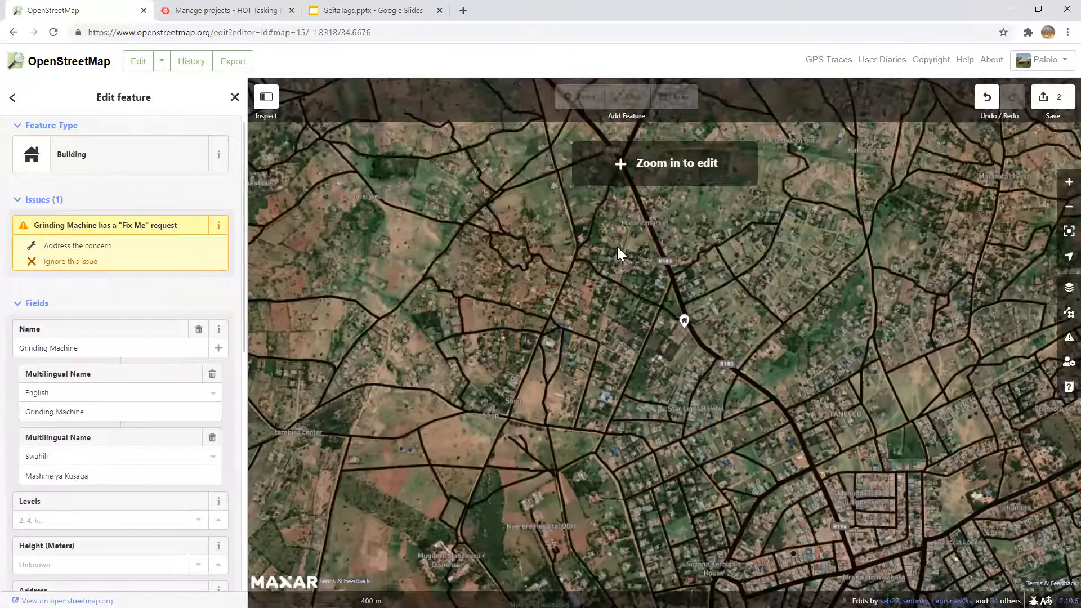
pyautogui.moveTo(726, 372); pyautogui.dragTo(656, 319)
pyautogui.scroll(-3, 655, 319)
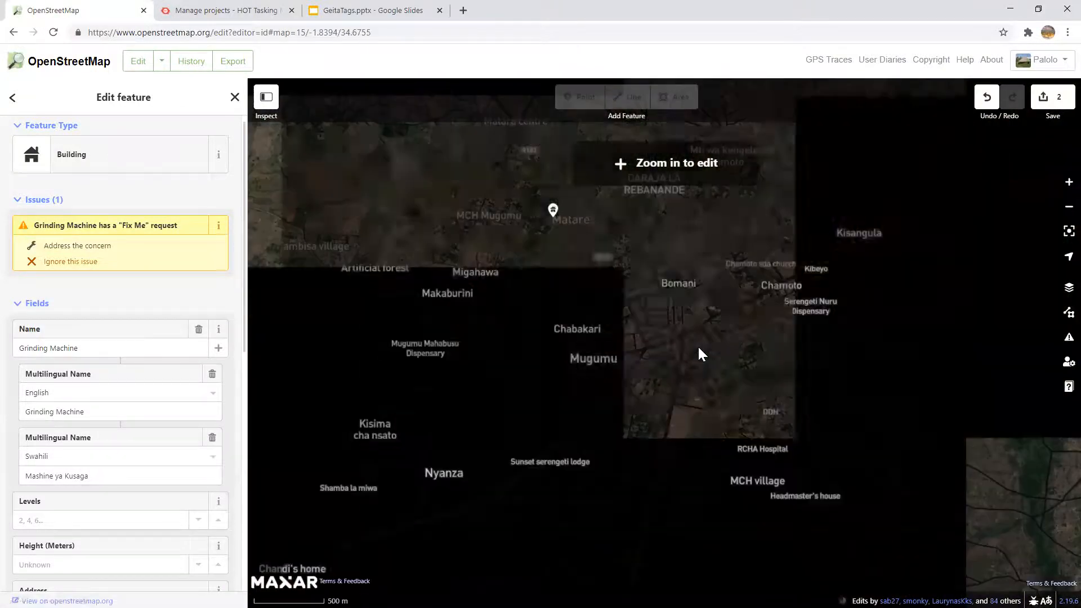
pyautogui.scroll(5, 608, 373)
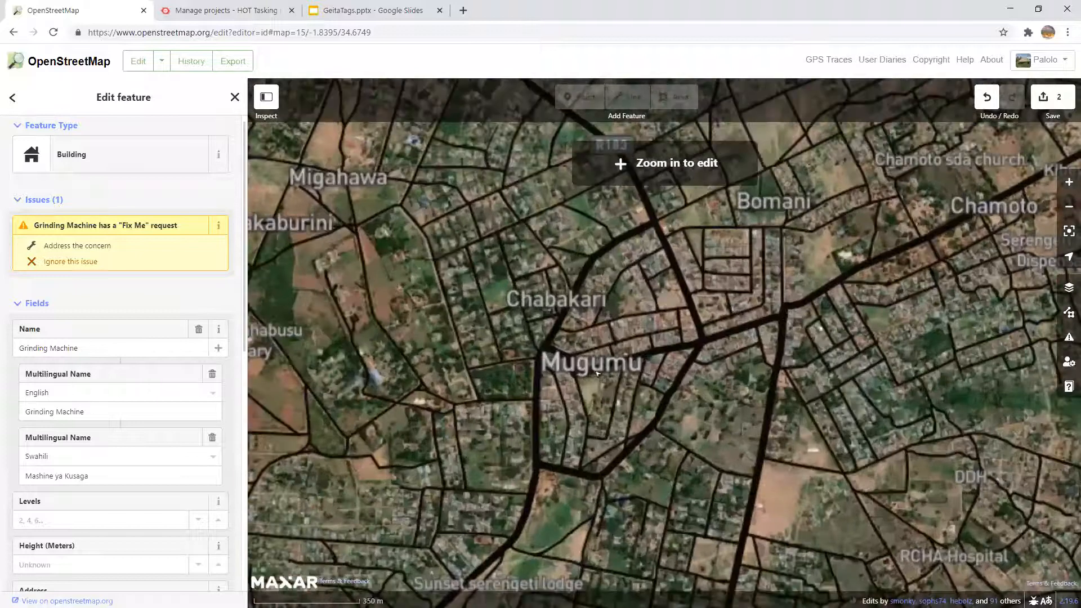
pyautogui.scroll(2, 595, 382)
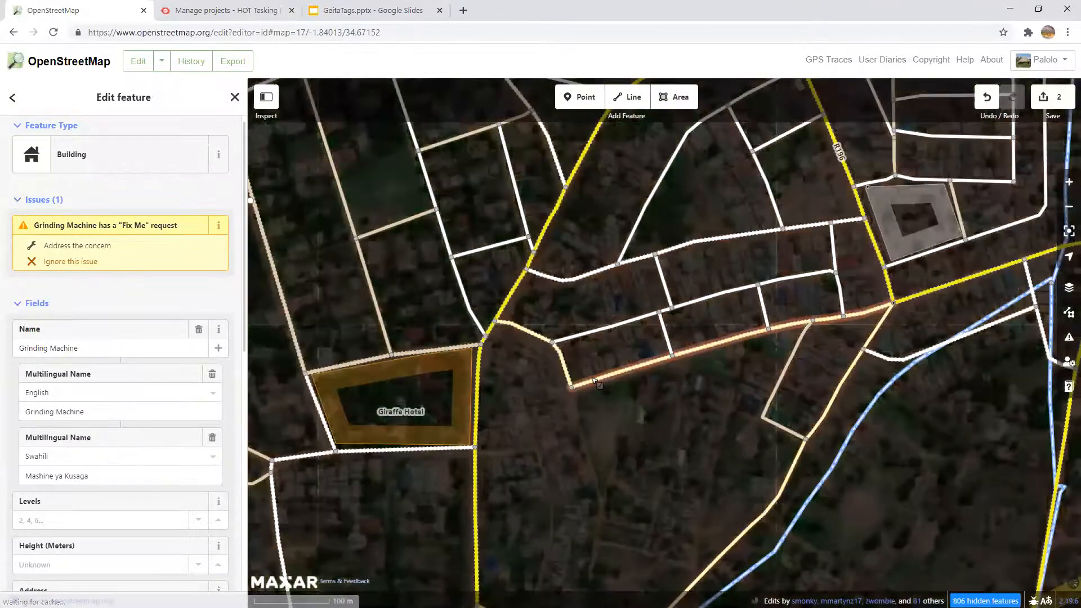
# - Examine the shops and other points of interest along Mugumu's central streets, from the playground to the R196 junction at Magereza Hall
pyautogui.scroll(3, 595, 382)
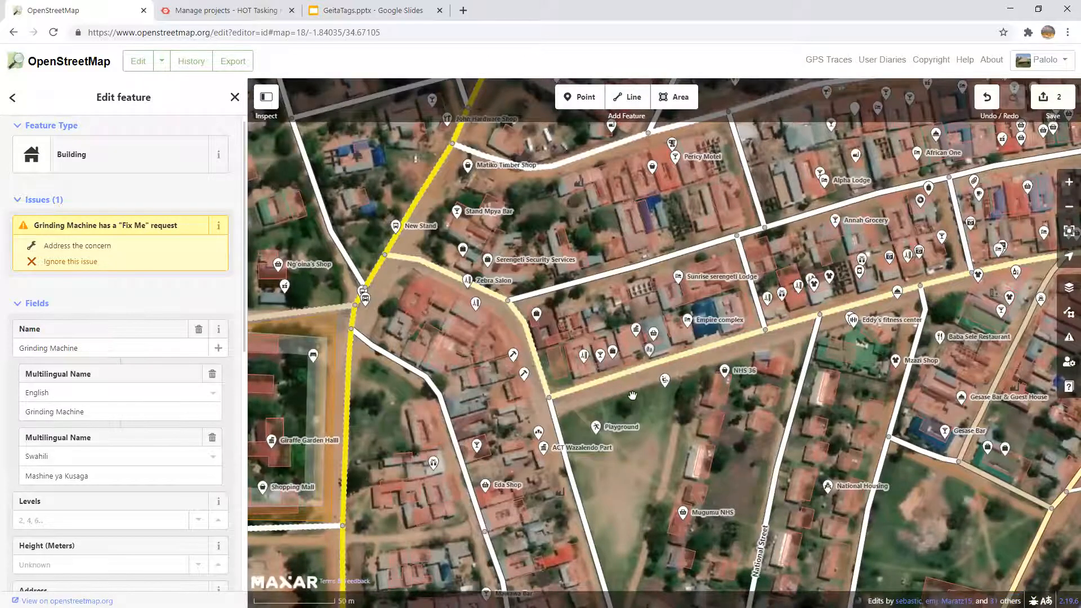
pyautogui.moveTo(632, 395); pyautogui.dragTo(301, 355)
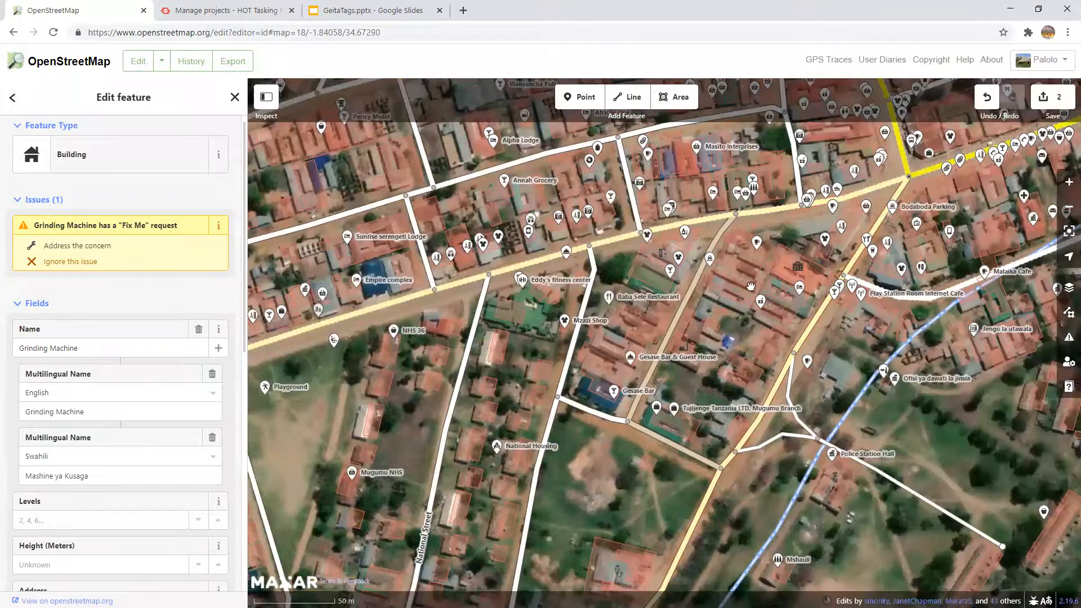
pyautogui.hscroll(3, 743, 299)
pyautogui.scroll(2, 743, 298)
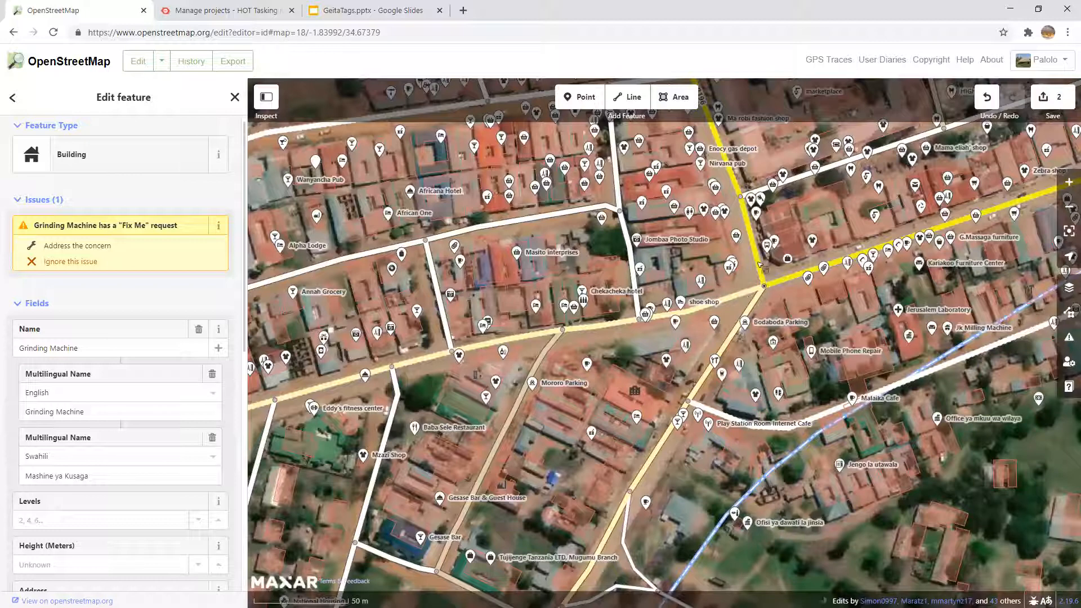
pyautogui.moveTo(766, 275); pyautogui.dragTo(596, 327)
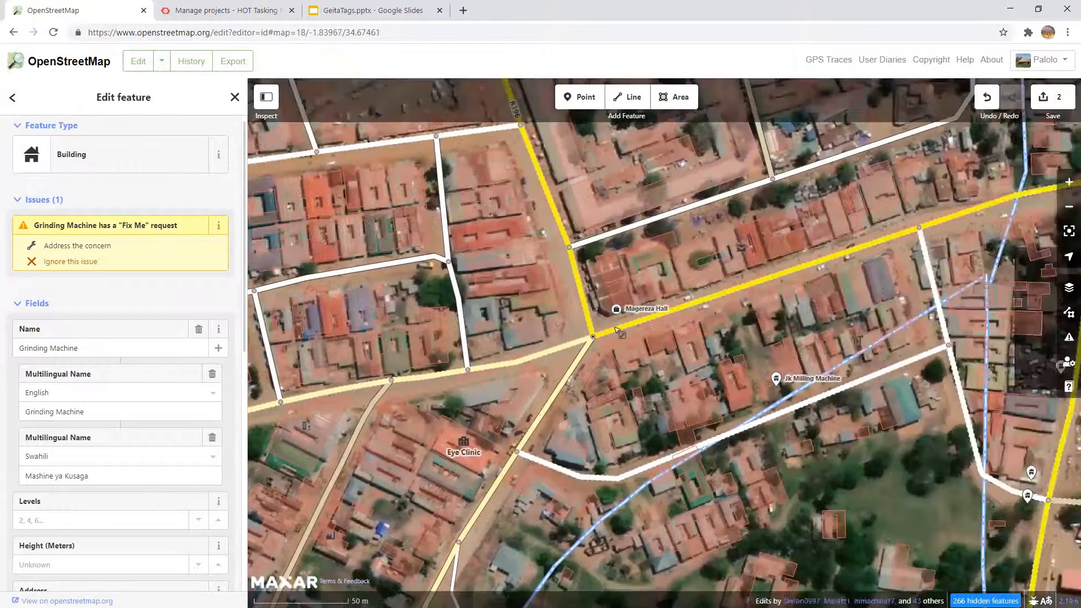
pyautogui.scroll(2, 618, 331)
pyautogui.scroll(2, 617, 331)
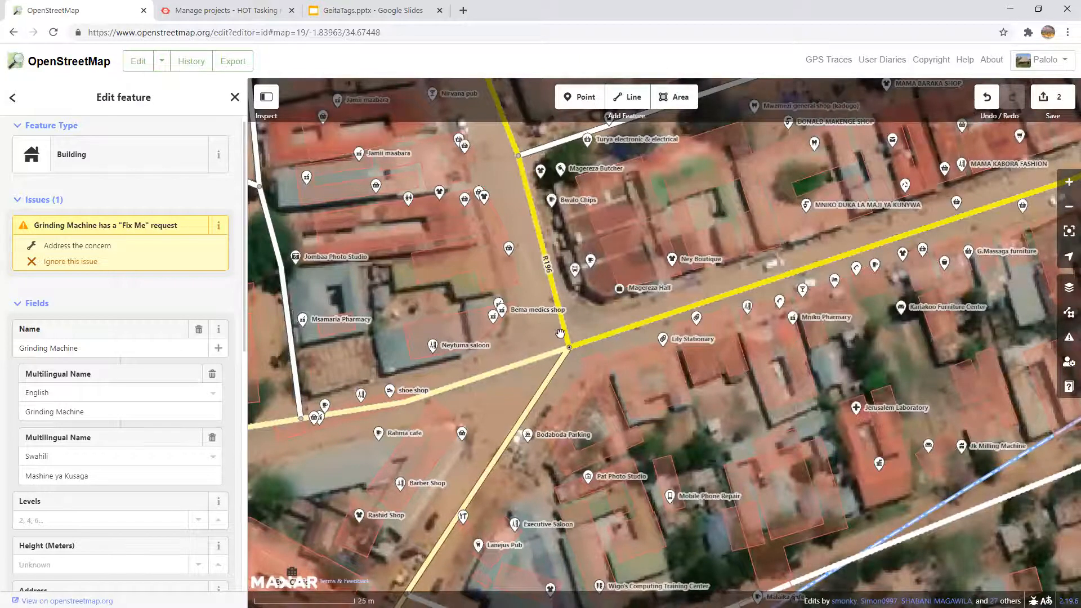
pyautogui.scroll(-1, 569, 336)
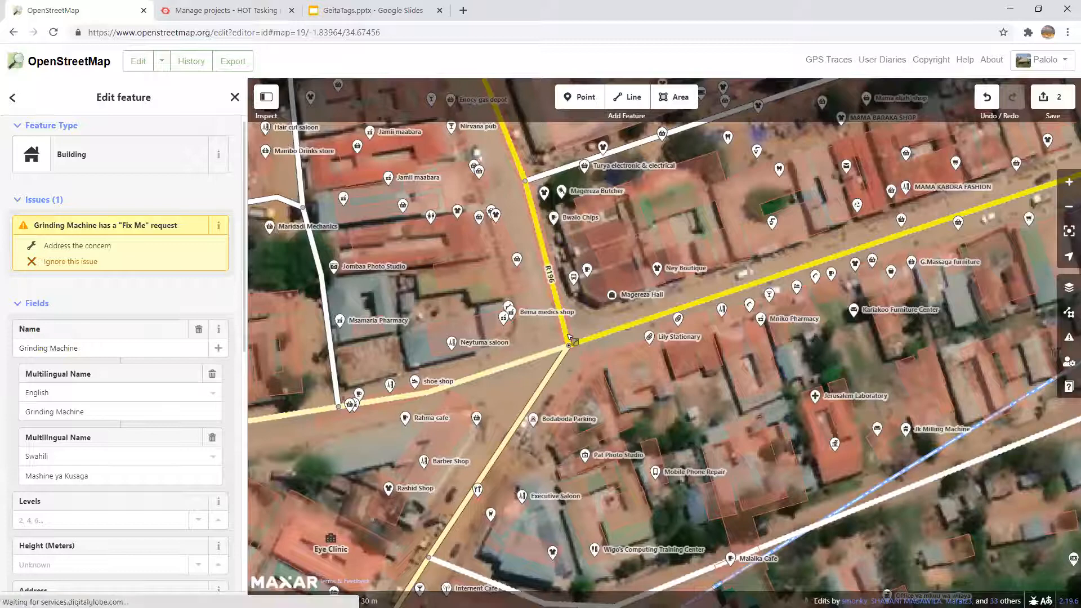
pyautogui.scroll(-1, 569, 337)
pyautogui.scroll(-3, 569, 337)
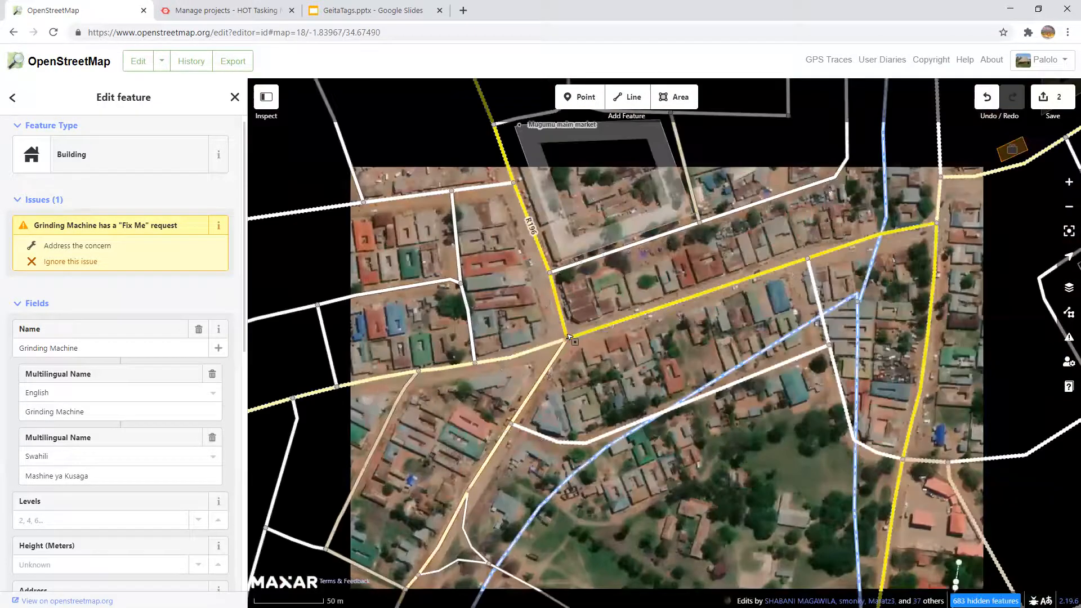
# - Return to the Grinding Machine point beside the R183 road and review its Fix Me note and tags
pyautogui.scroll(-2, 570, 337)
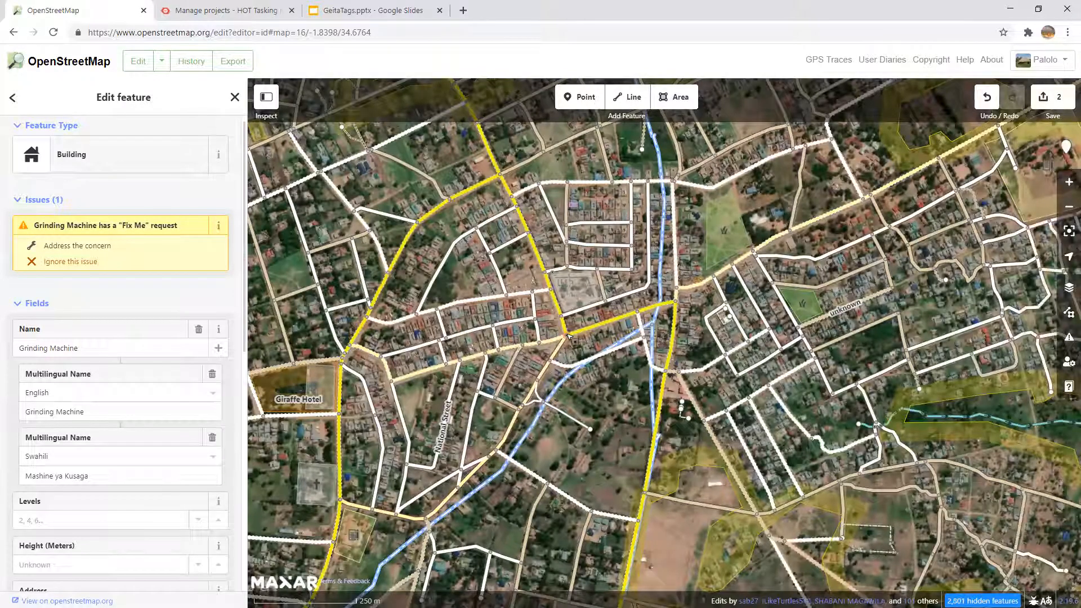
pyautogui.scroll(-1, 569, 337)
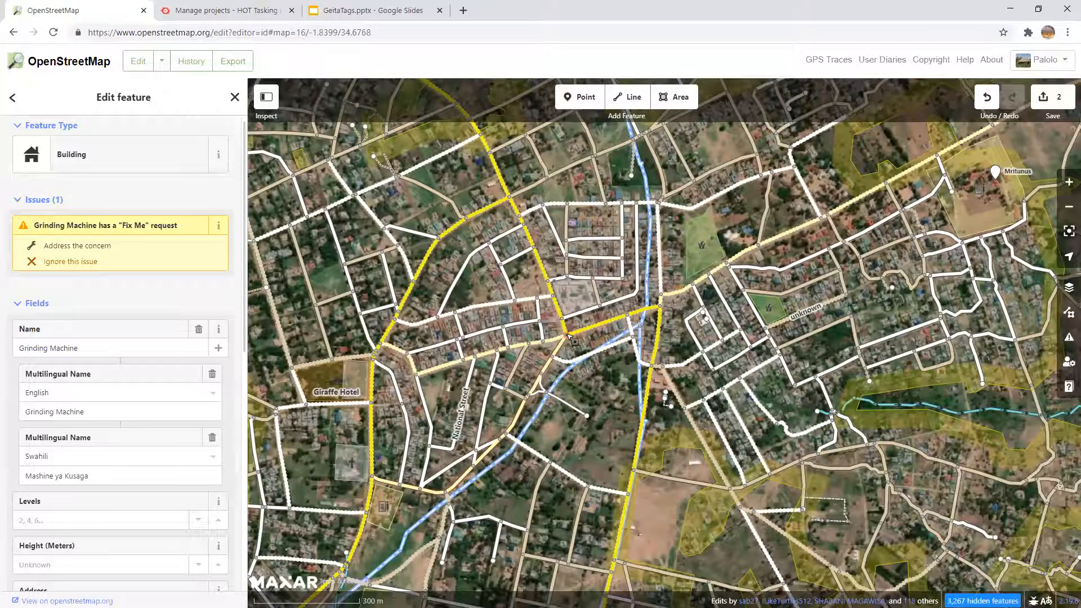
pyautogui.scroll(-1, 569, 337)
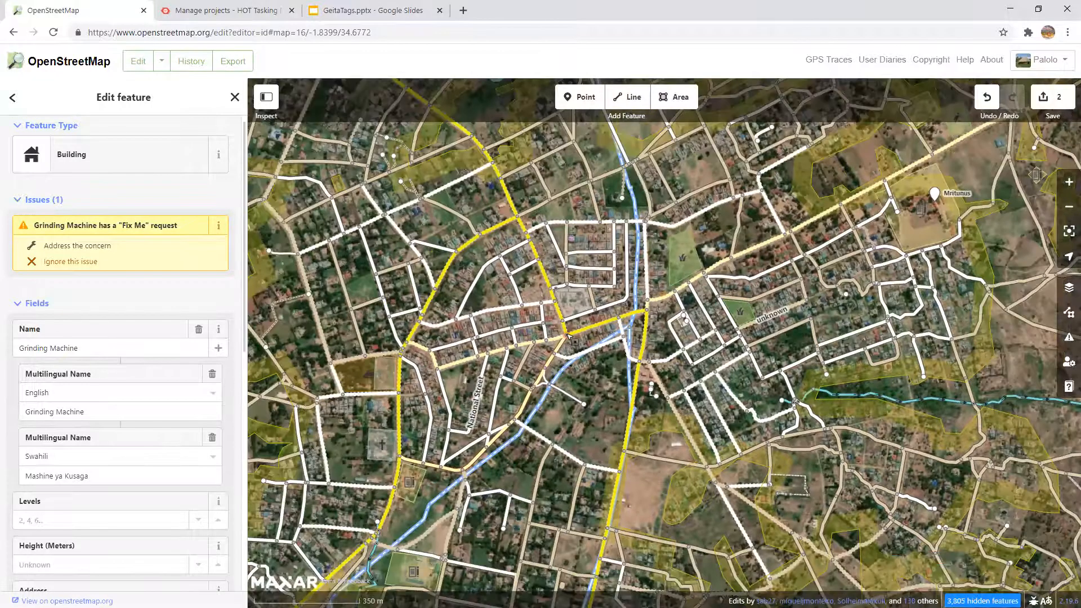
pyautogui.scroll(-1, 569, 336)
pyautogui.scroll(-1, 570, 337)
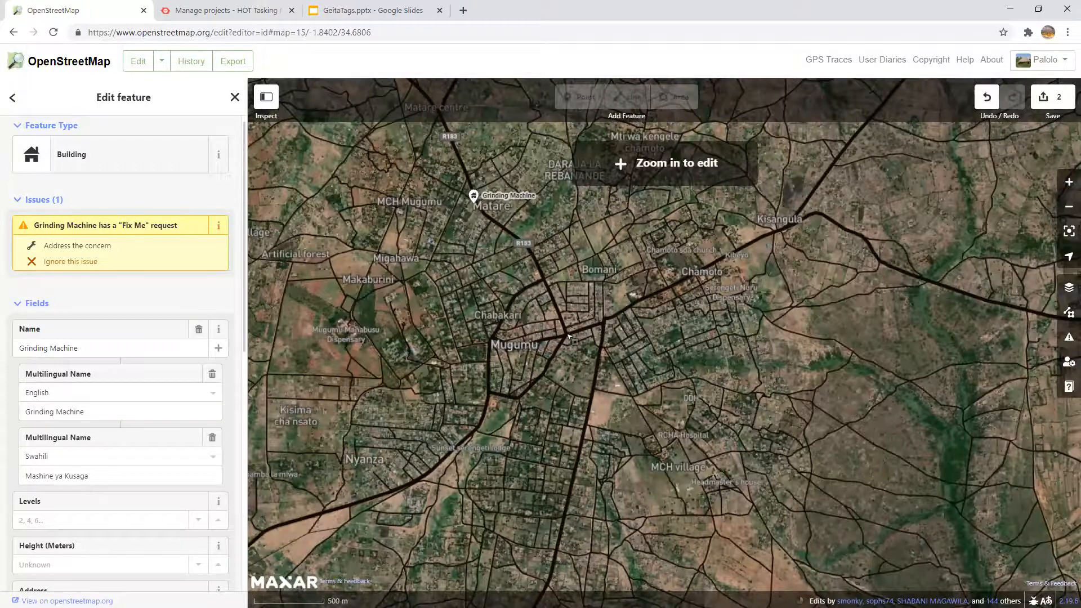
pyautogui.scroll(-1, 569, 337)
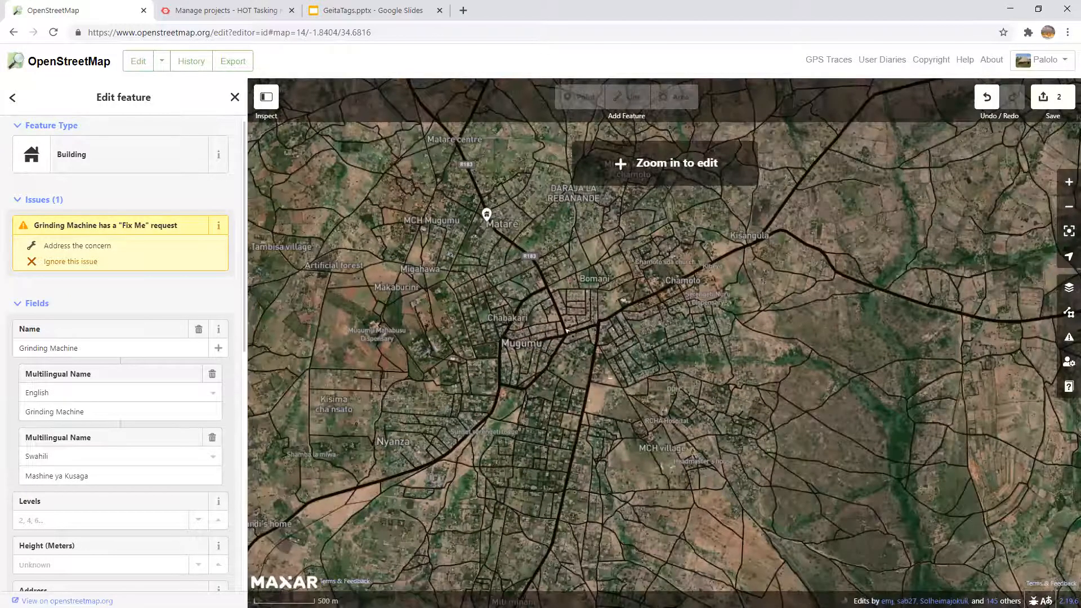
pyautogui.scroll(3, 487, 219)
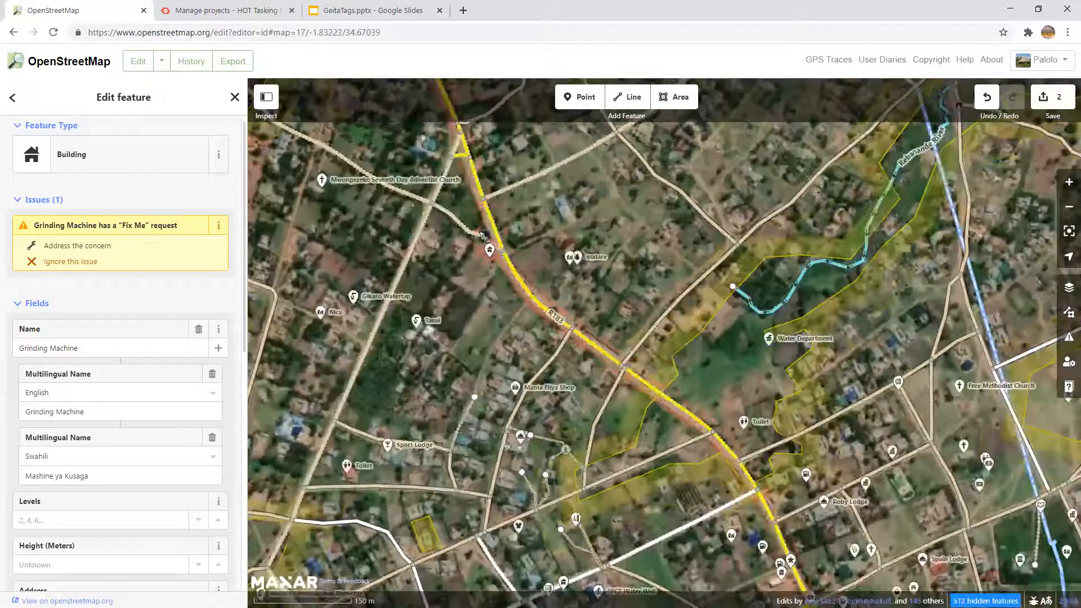
pyautogui.scroll(2, 484, 236)
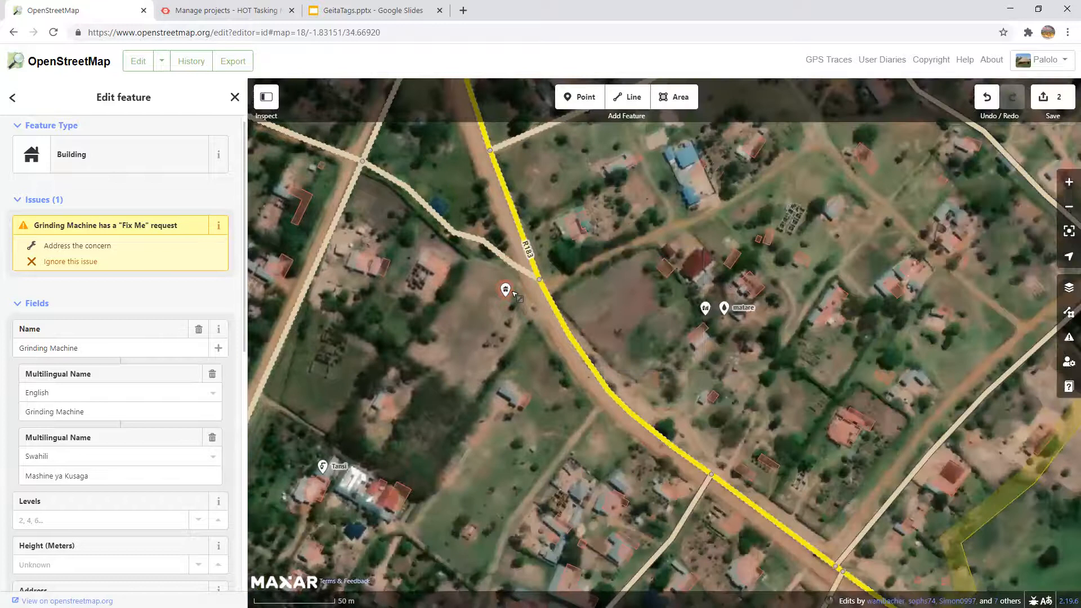
pyautogui.scroll(-3, 135, 394)
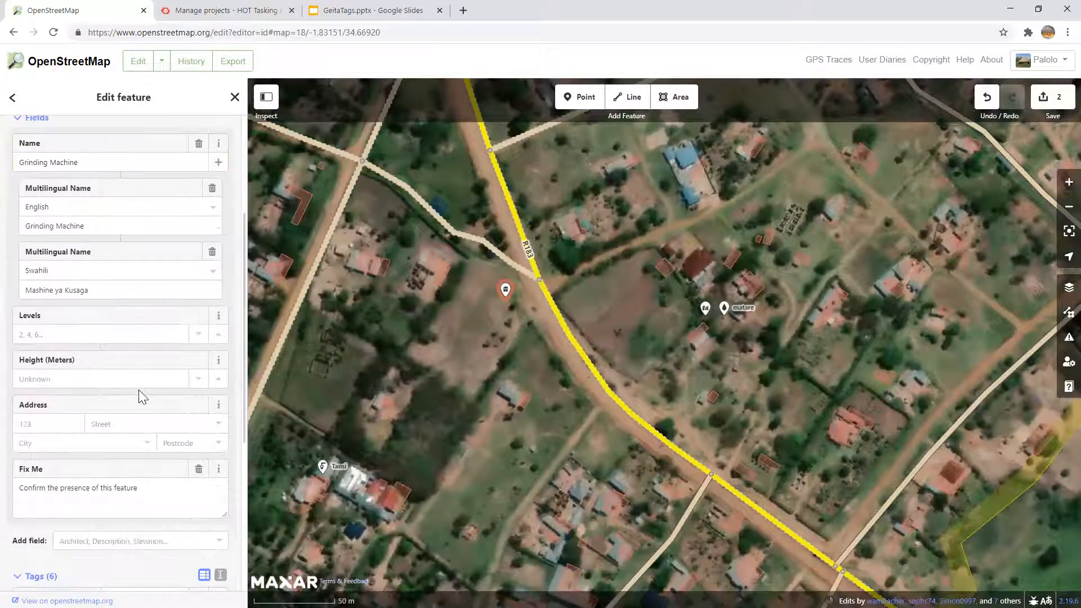
pyautogui.scroll(-4, 141, 397)
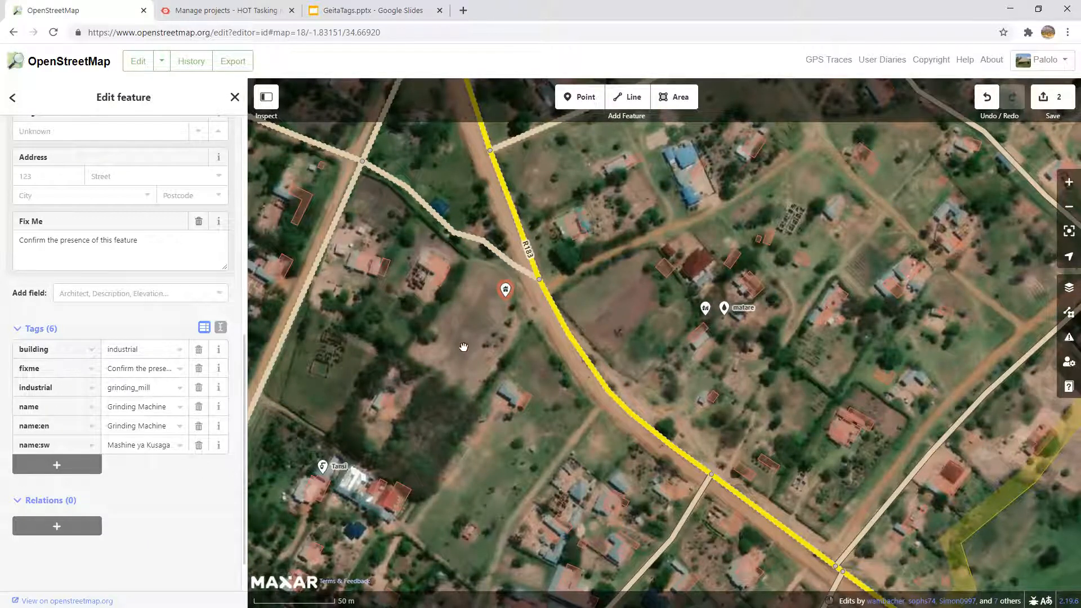
# - Open the Matare Village point east of the R183 road and review its name, population and place tags
pyautogui.scroll(-1, 525, 330)
pyautogui.scroll(-2, 525, 330)
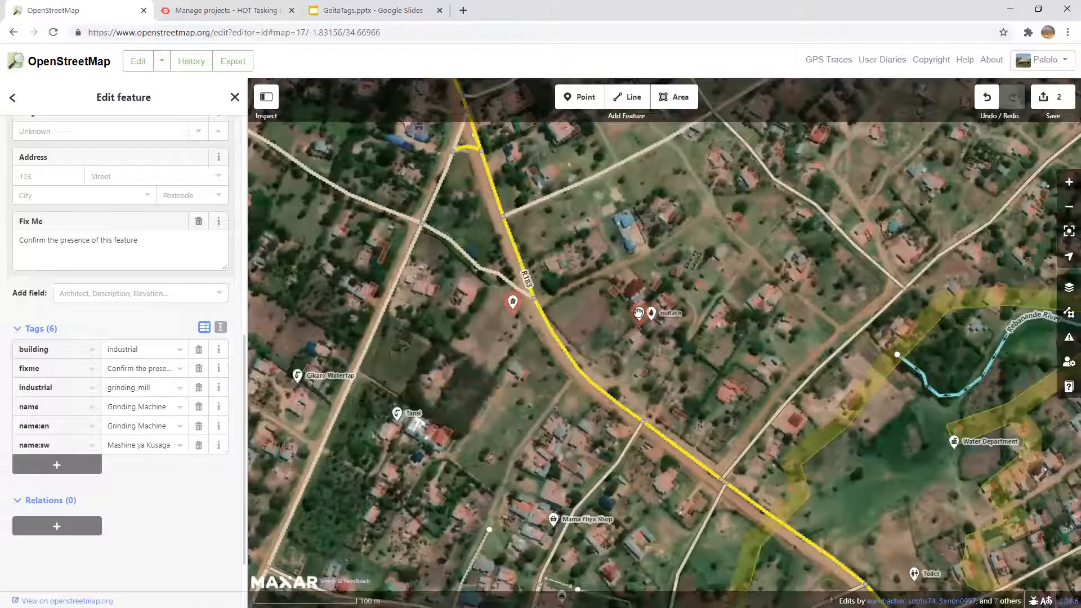
pyautogui.click(639, 313)
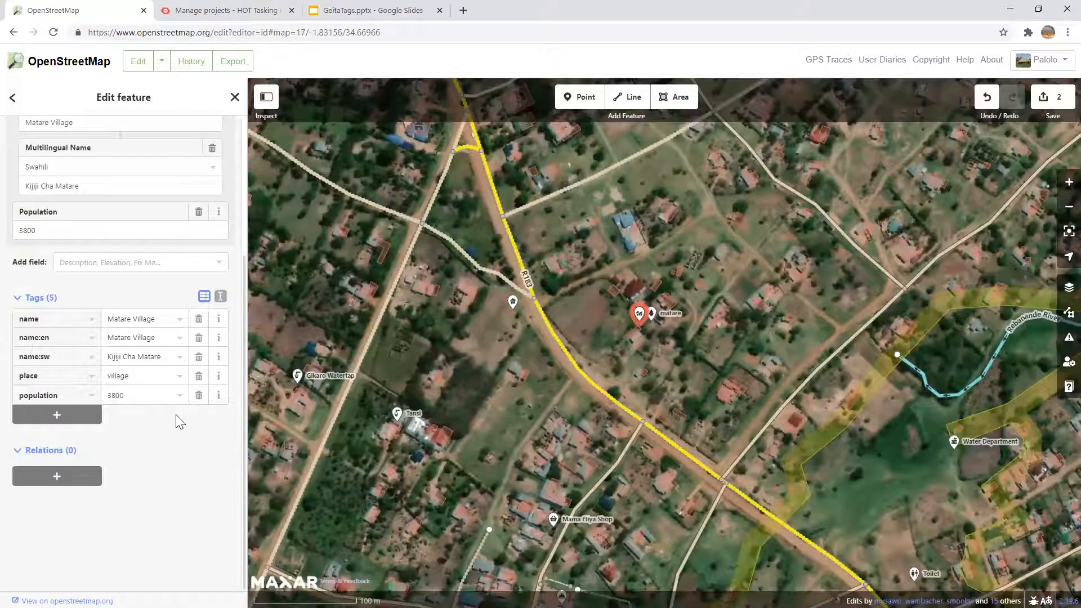
pyautogui.scroll(1, 176, 417)
pyautogui.scroll(3, 176, 416)
pyautogui.scroll(-4, 176, 417)
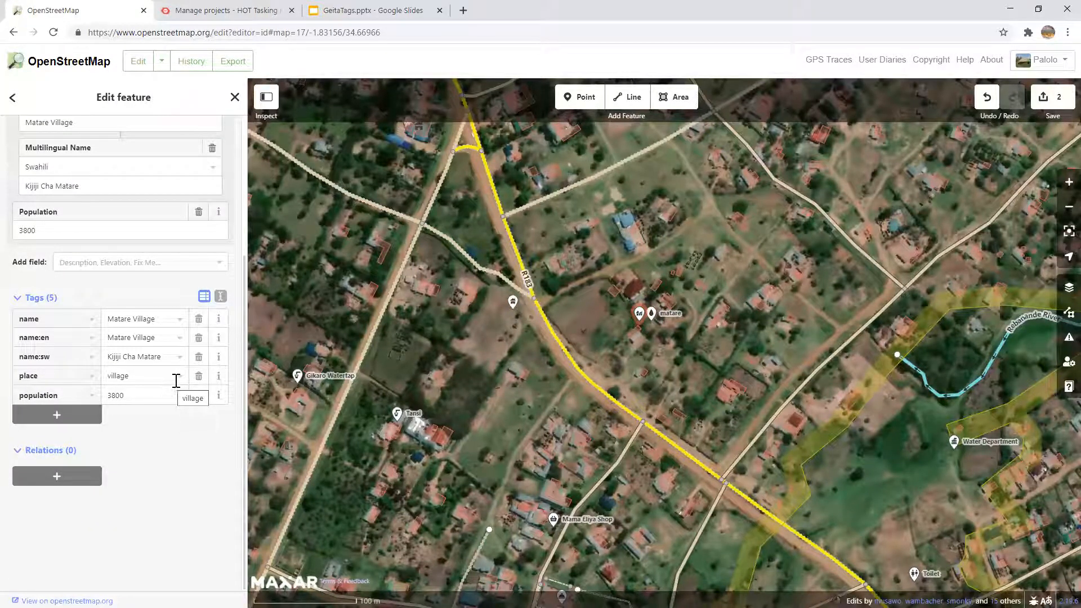
pyautogui.click(153, 377)
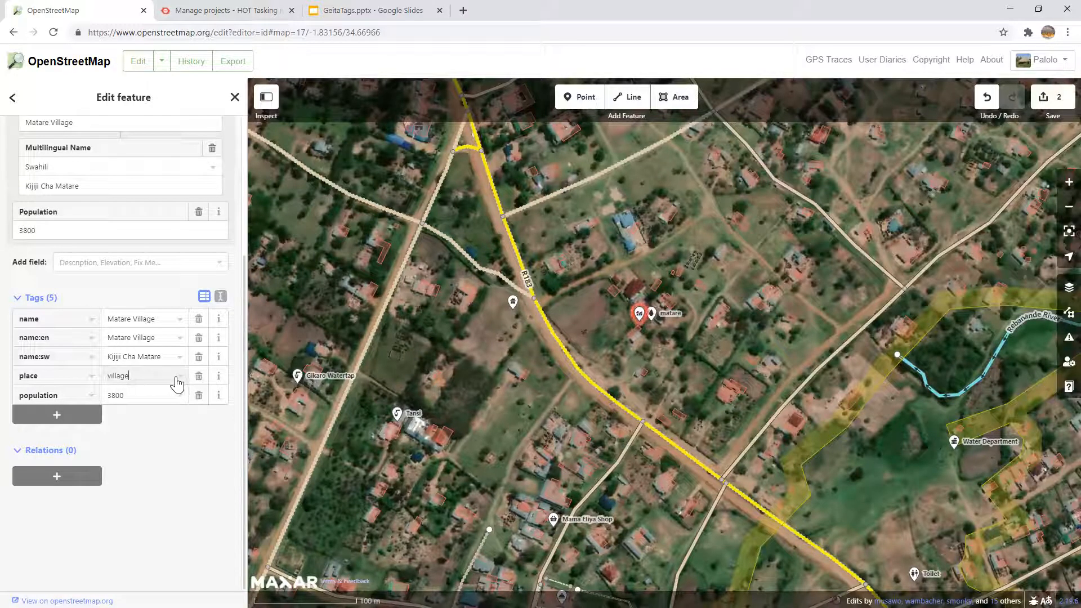
pyautogui.click(178, 383)
pyautogui.click(180, 384)
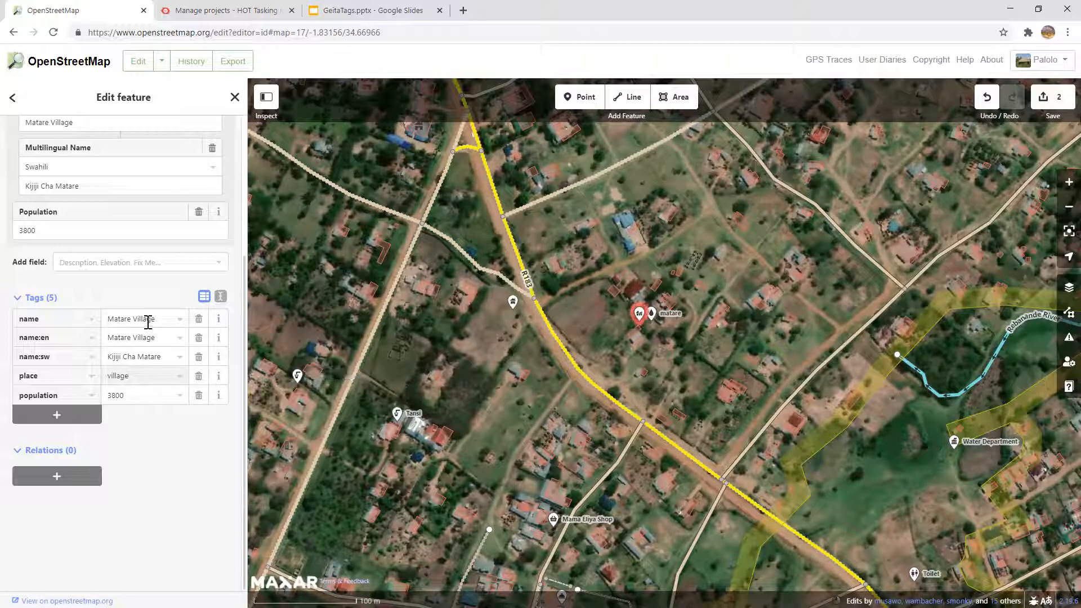
# - Shorten the village's name:en and name tags to Matare by removing the word Village
pyautogui.click(162, 338)
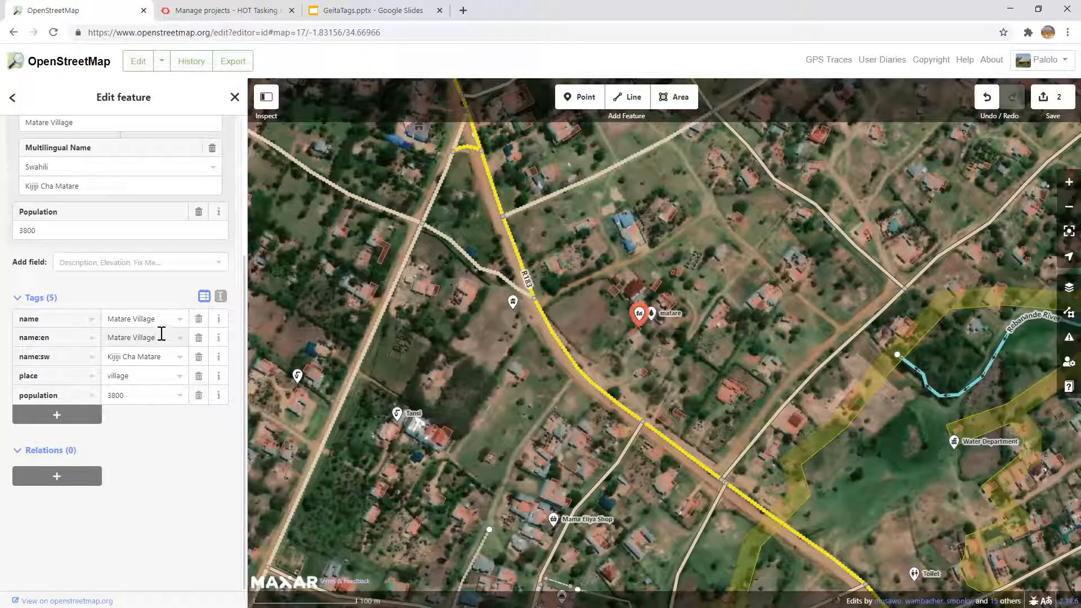
pyautogui.press('BackSpace')
pyautogui.press('BackSpace')
pyautogui.press('BackSpace')
pyautogui.press('BackSpace')
pyautogui.click(169, 322)
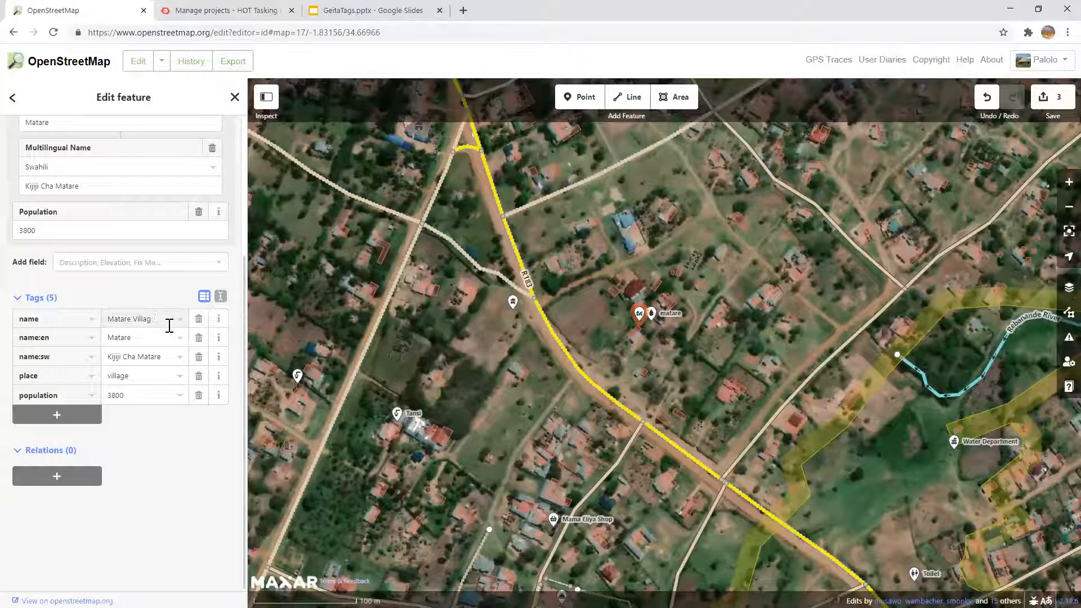
pyautogui.press('BackSpace')
pyautogui.press('BackSpace')
pyautogui.press('BackSpace')
pyautogui.press('BackSpace')
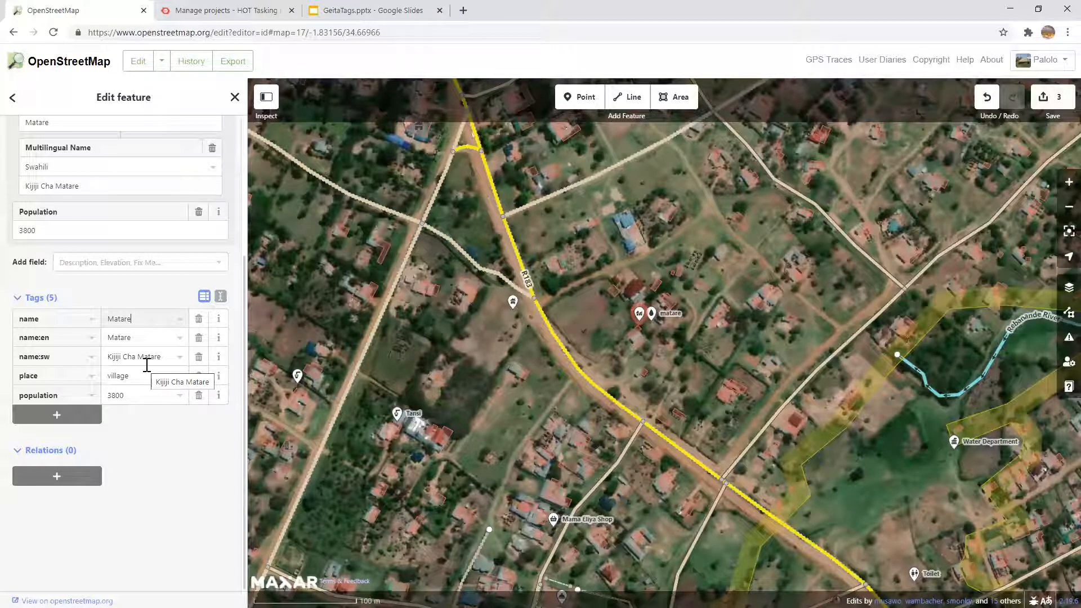
# - Compare the village's Swahili name tag with its English name tag
pyautogui.click(163, 357)
pyautogui.moveTo(164, 357); pyautogui.dragTo(93, 360)
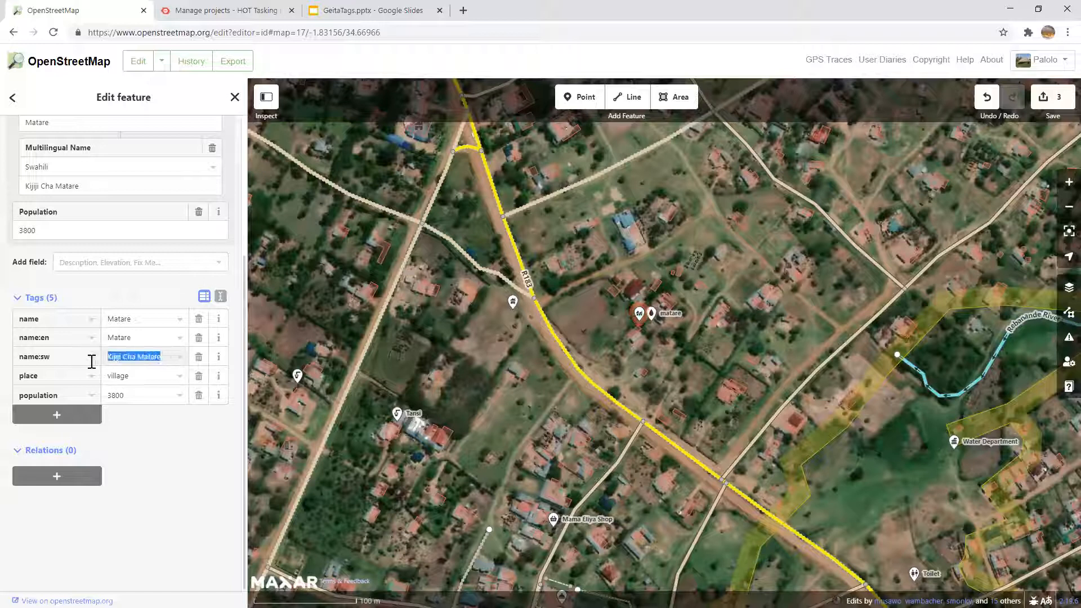
pyautogui.click(137, 340)
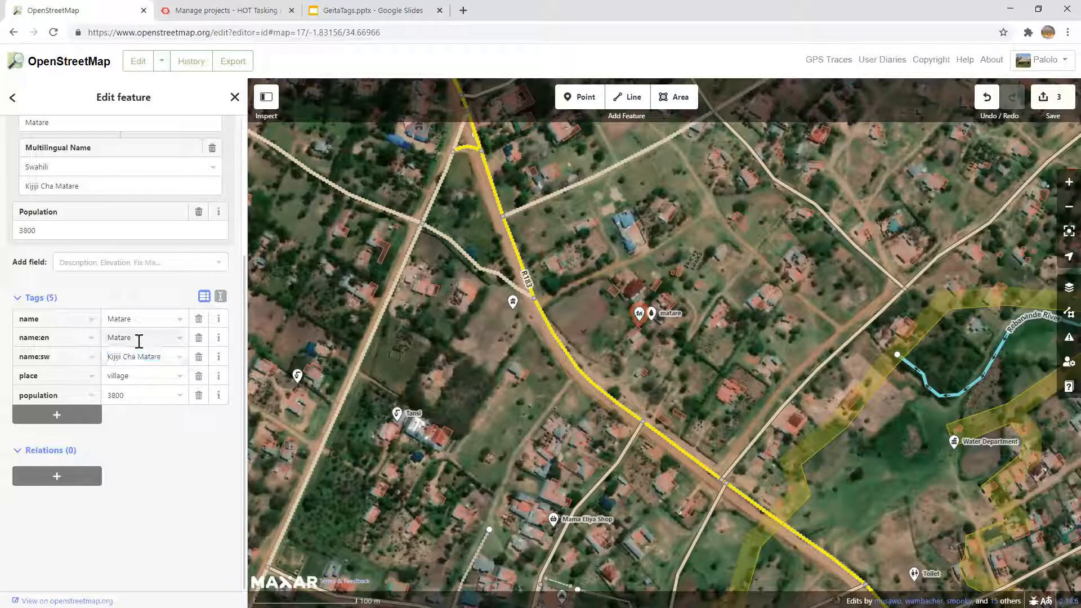
# - Remove the name tag from the street labelled "unknown" in eastern Mugumu and set its highway tag to residential
pyautogui.scroll(-2, 498, 407)
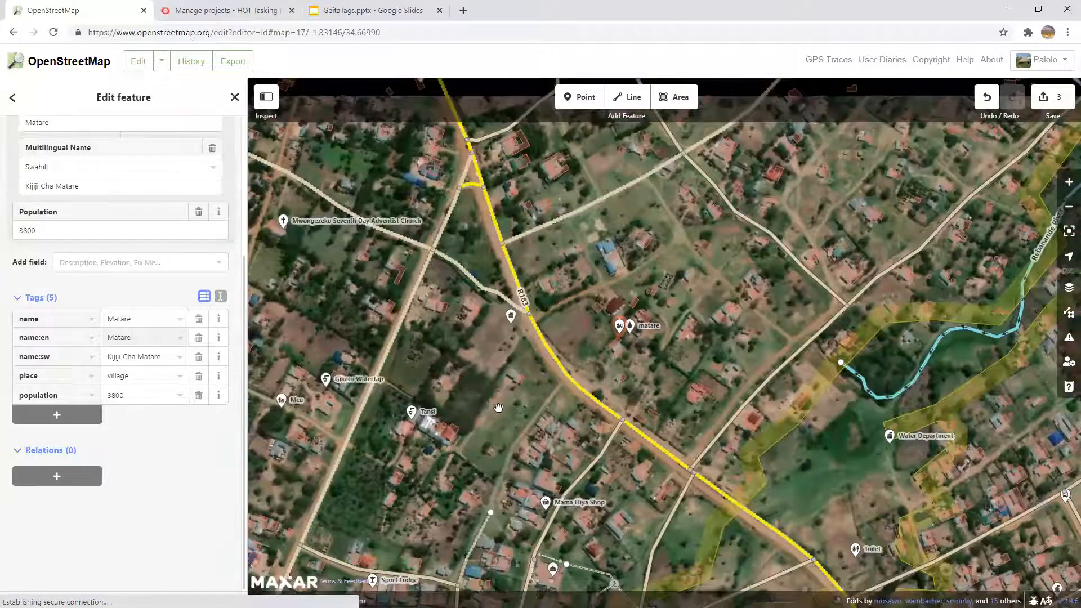
pyautogui.scroll(-3, 499, 407)
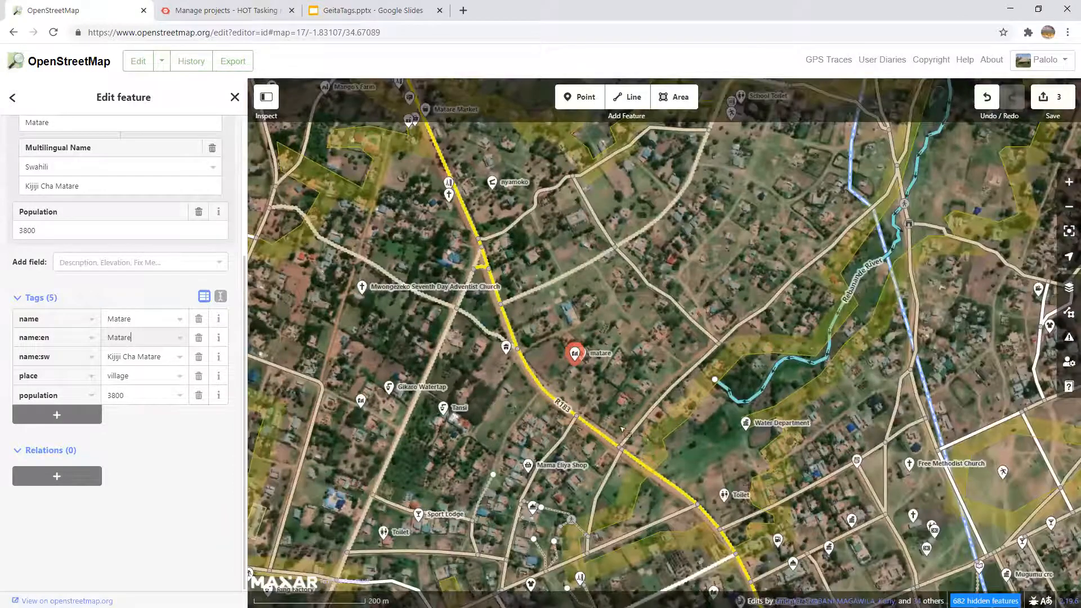
pyautogui.moveTo(816, 503); pyautogui.dragTo(466, 267)
pyautogui.moveTo(794, 300); pyautogui.dragTo(687, 59)
pyautogui.click(836, 346)
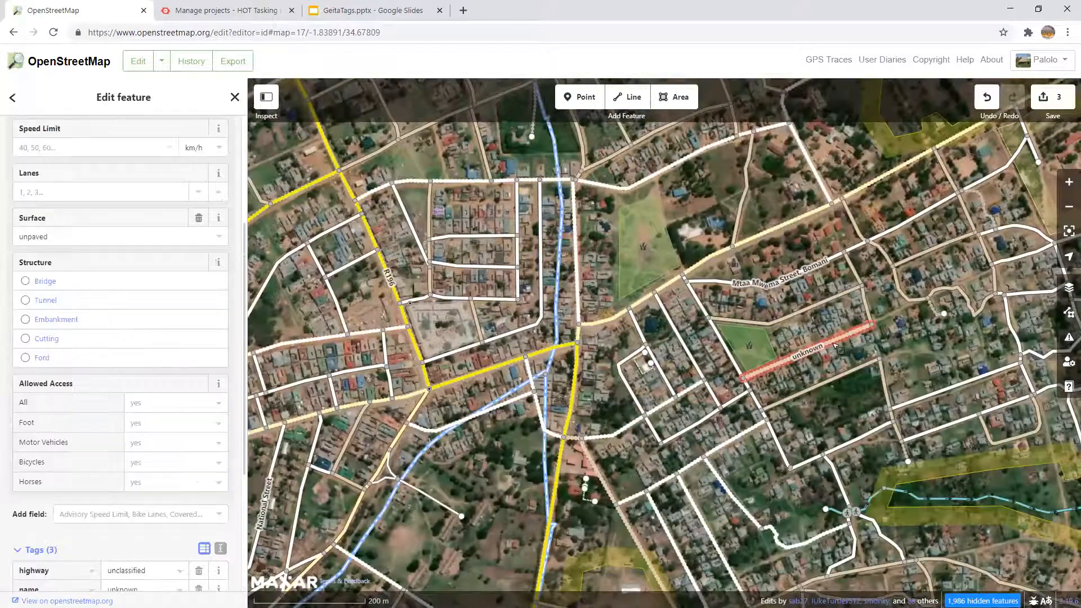
pyautogui.scroll(-4, 177, 459)
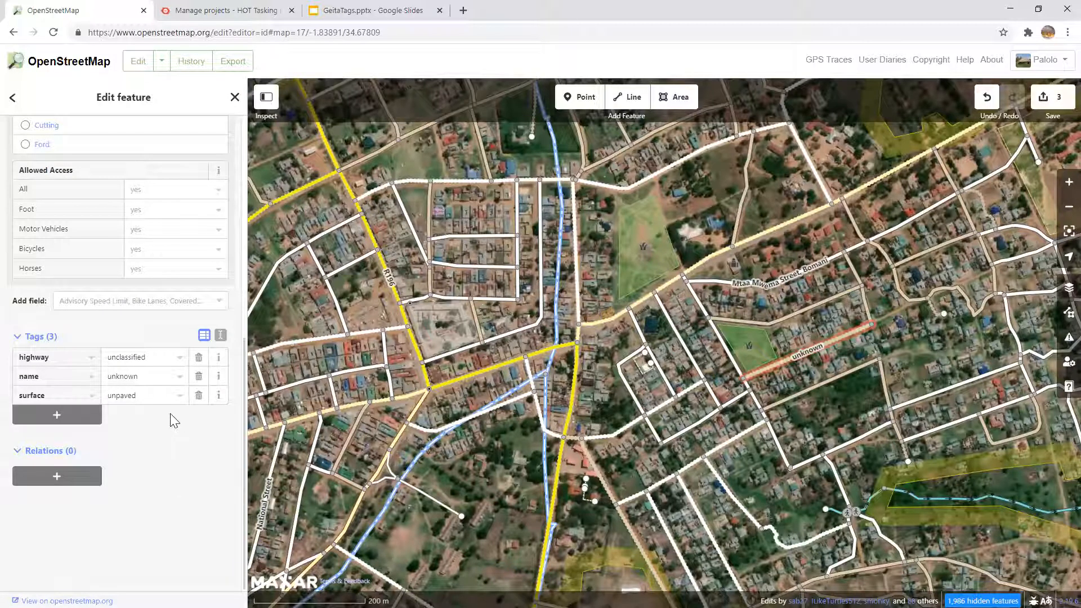
pyautogui.click(198, 378)
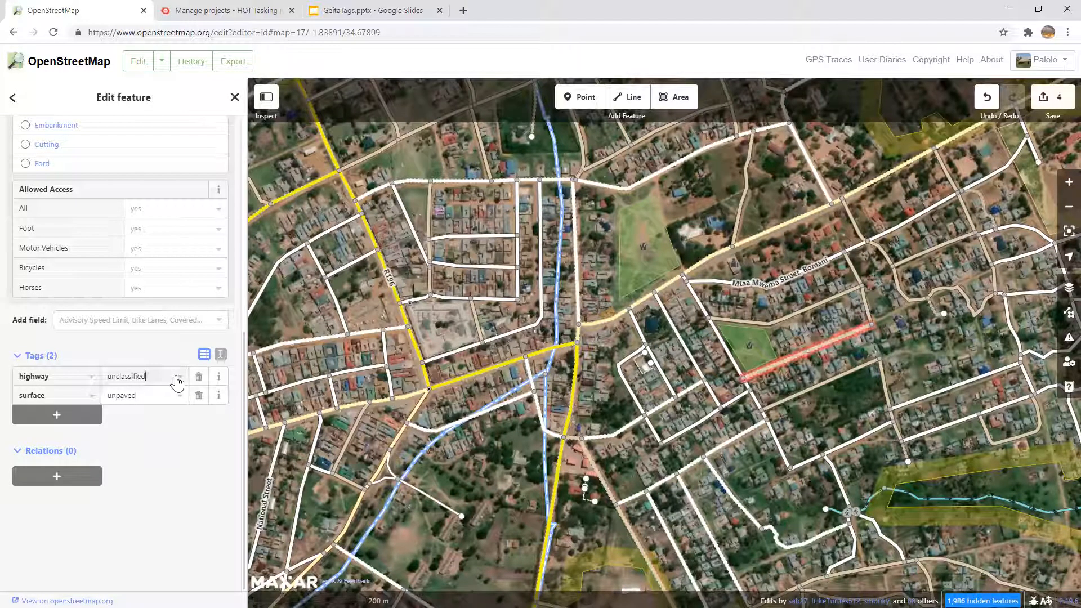
pyautogui.click(181, 379)
pyautogui.click(160, 404)
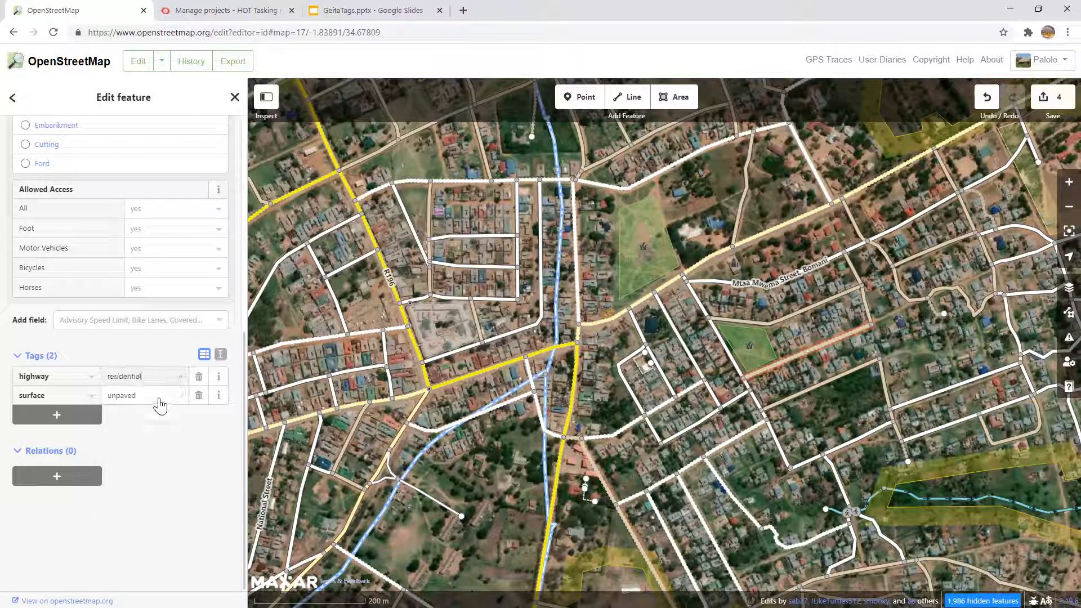
# - Set the highway tag of the parallel street just south of it to residential
pyautogui.click(832, 381)
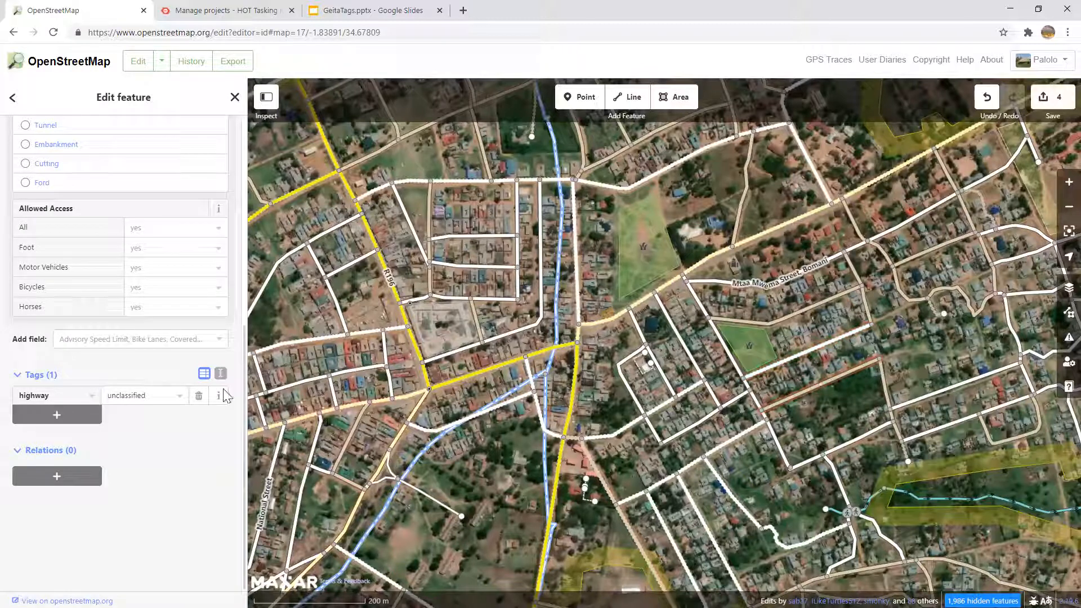
pyautogui.click(180, 397)
pyautogui.click(181, 399)
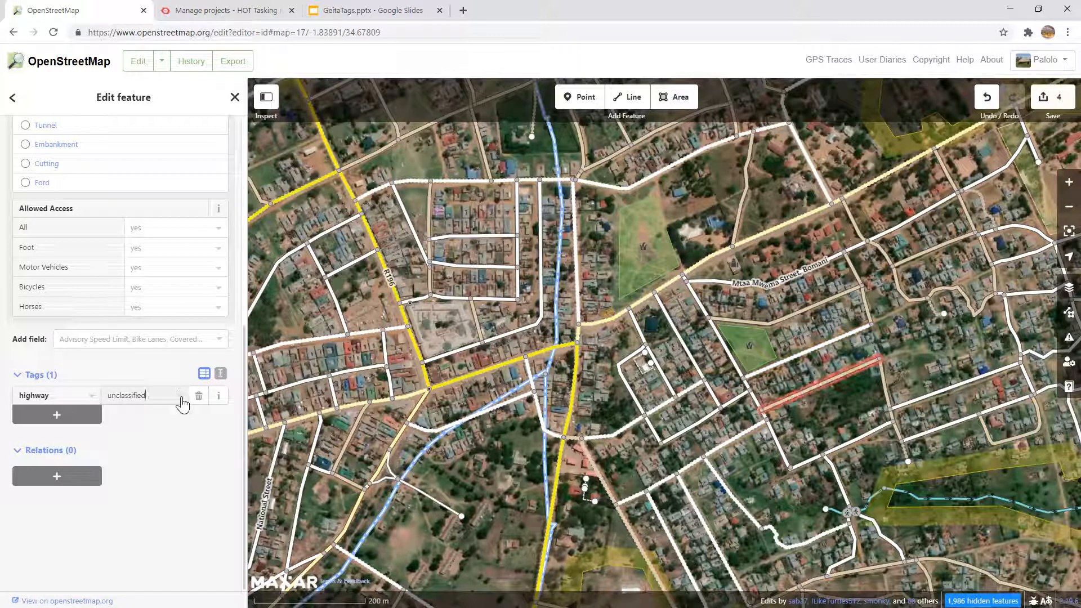
pyautogui.click(179, 398)
pyautogui.click(161, 419)
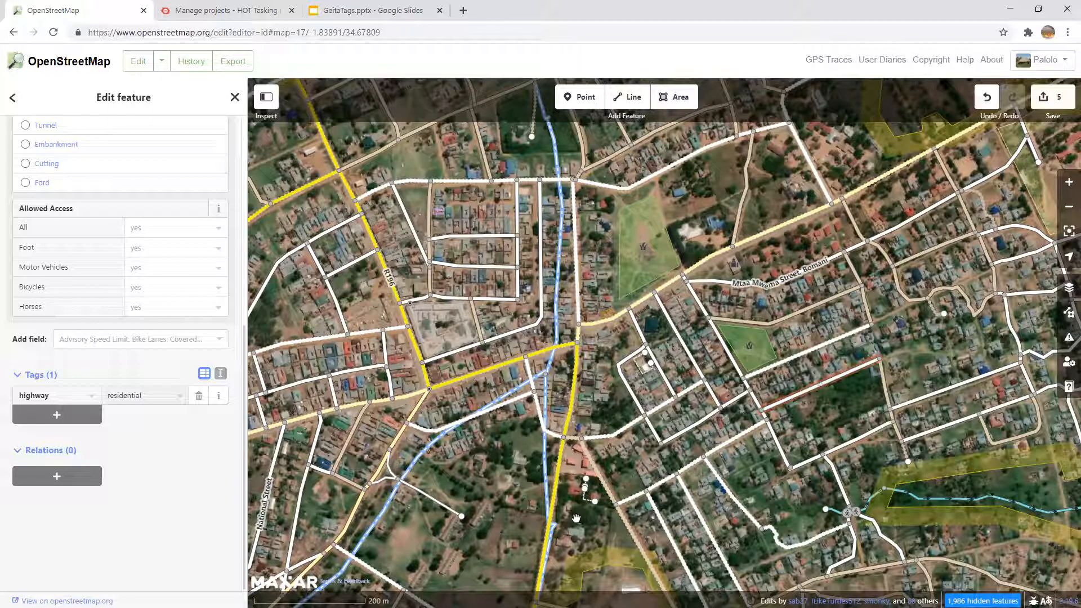
# - Examine the points of interest from the Giraffe Hotel area east to the shops near the National Street junction
pyautogui.moveTo(387, 401); pyautogui.dragTo(805, 432)
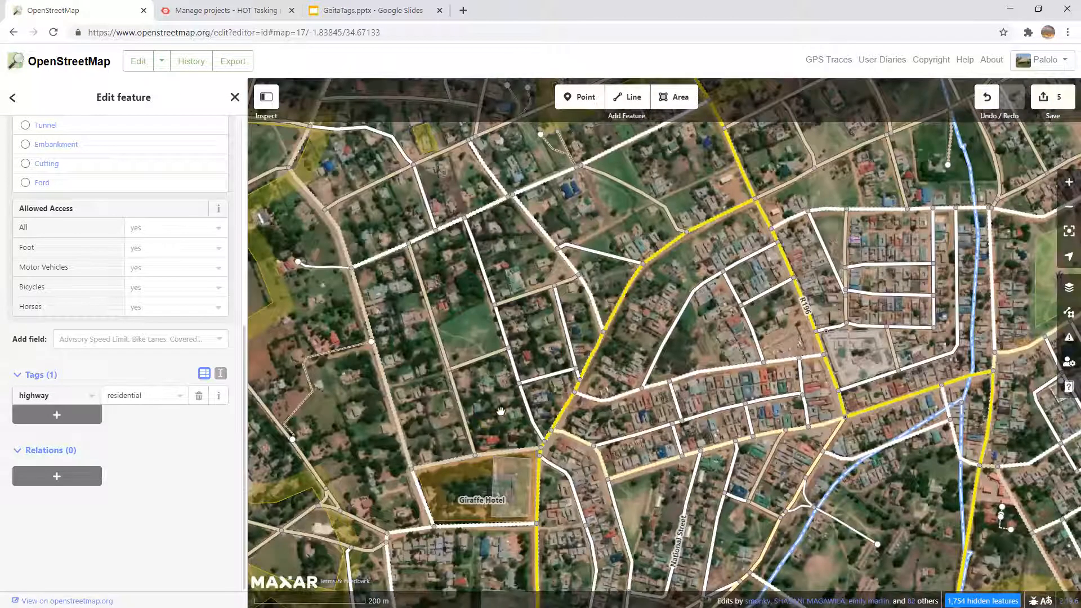
pyautogui.scroll(3, 465, 286)
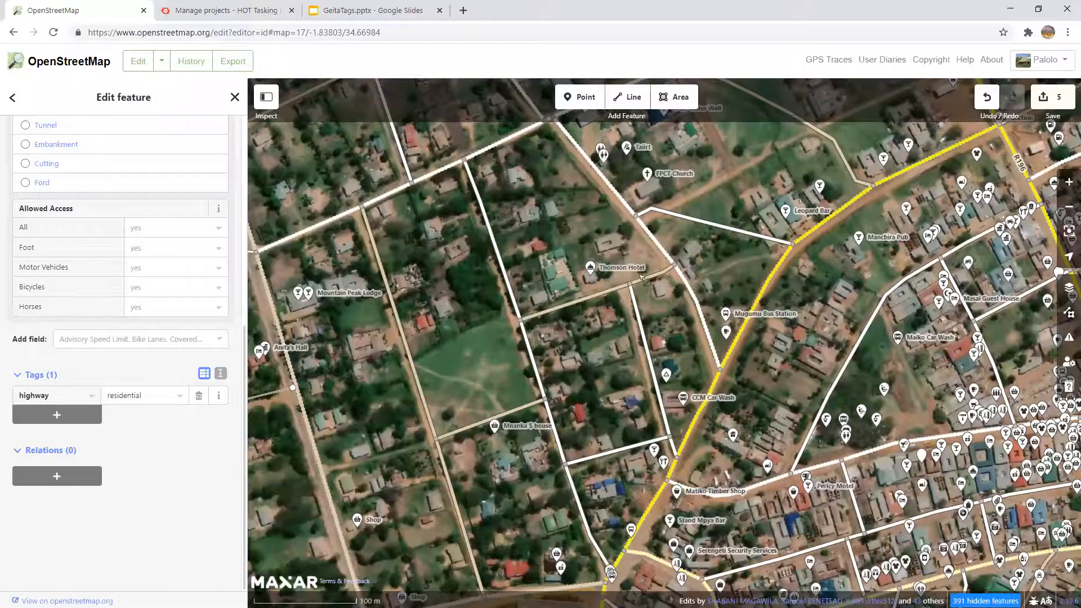
pyautogui.moveTo(639, 280); pyautogui.dragTo(562, 137)
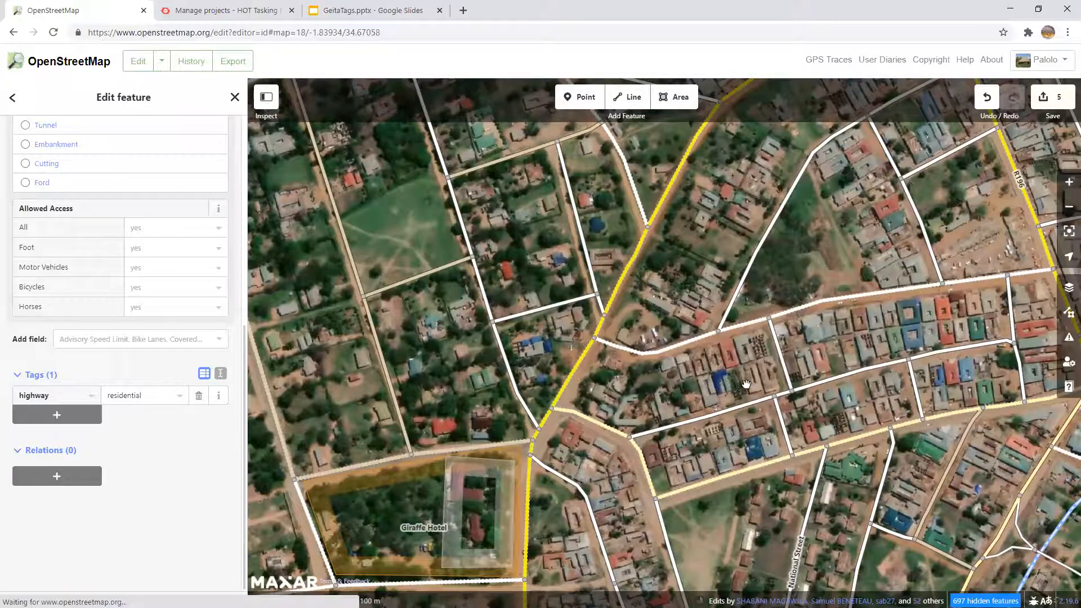
pyautogui.scroll(3, 745, 392)
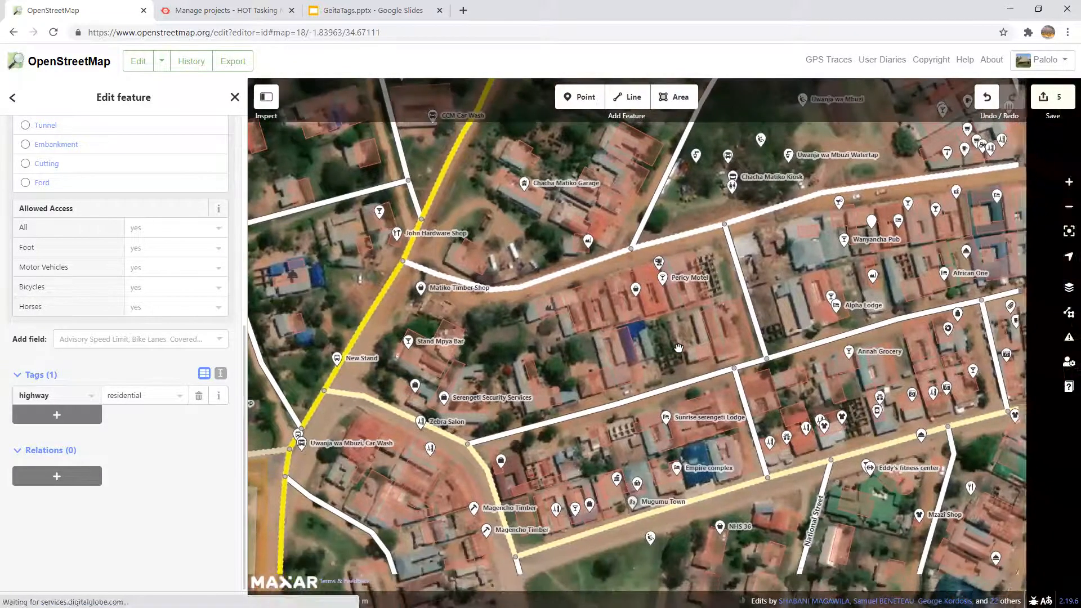
pyautogui.moveTo(504, 304); pyautogui.dragTo(440, 268)
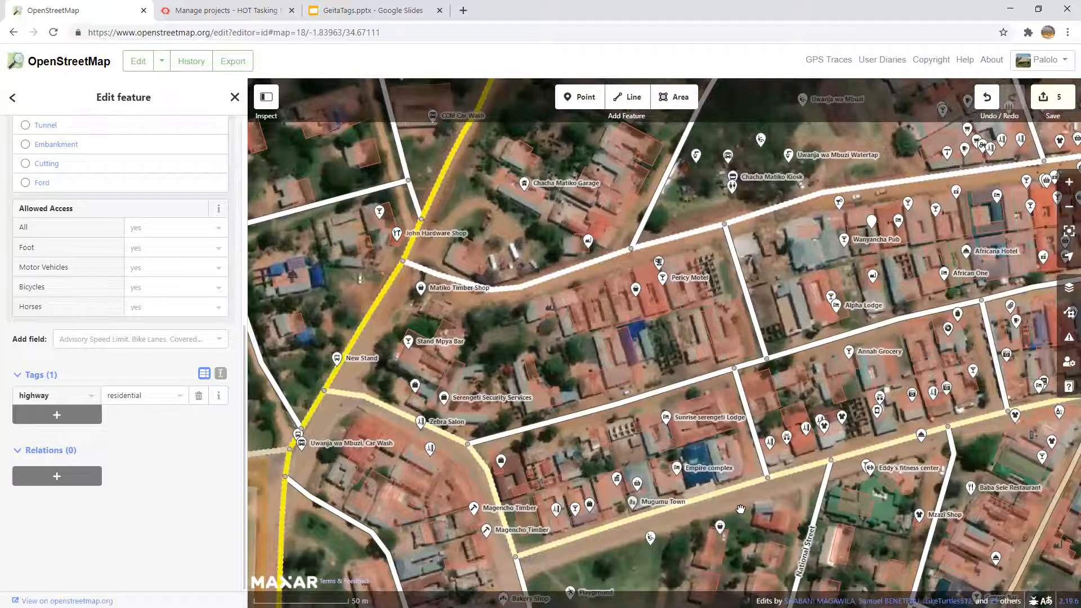
pyautogui.moveTo(558, 465); pyautogui.dragTo(315, 422)
pyautogui.scroll(1, 602, 418)
pyautogui.scroll(2, 591, 372)
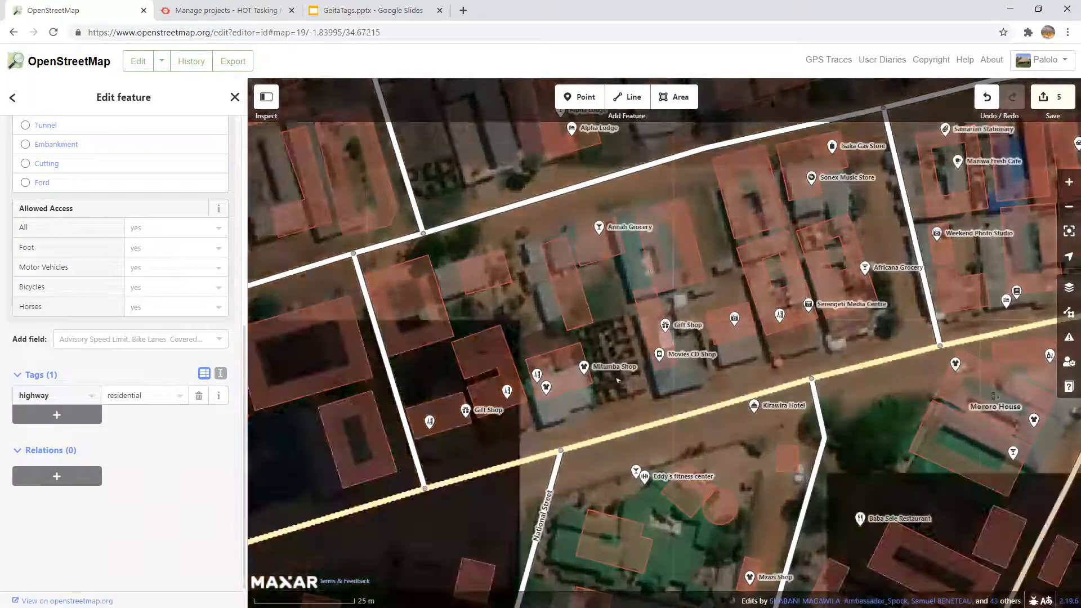
pyautogui.scroll(2, 589, 373)
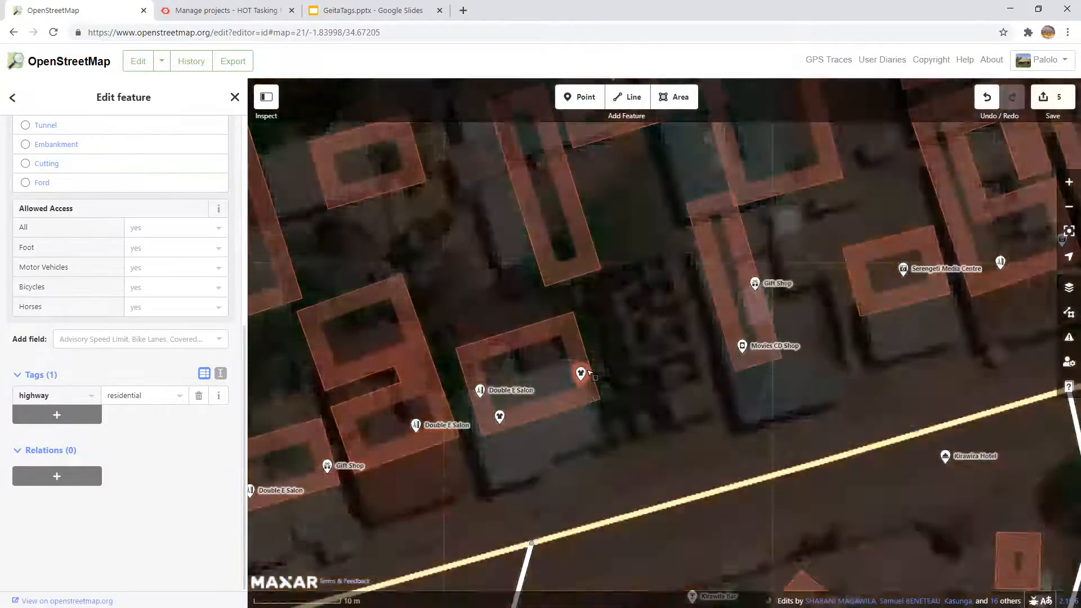
# - Compare the Mitumba Shop point with the unnamed clothing store on the same building and delete the unnamed one
pyautogui.click(580, 373)
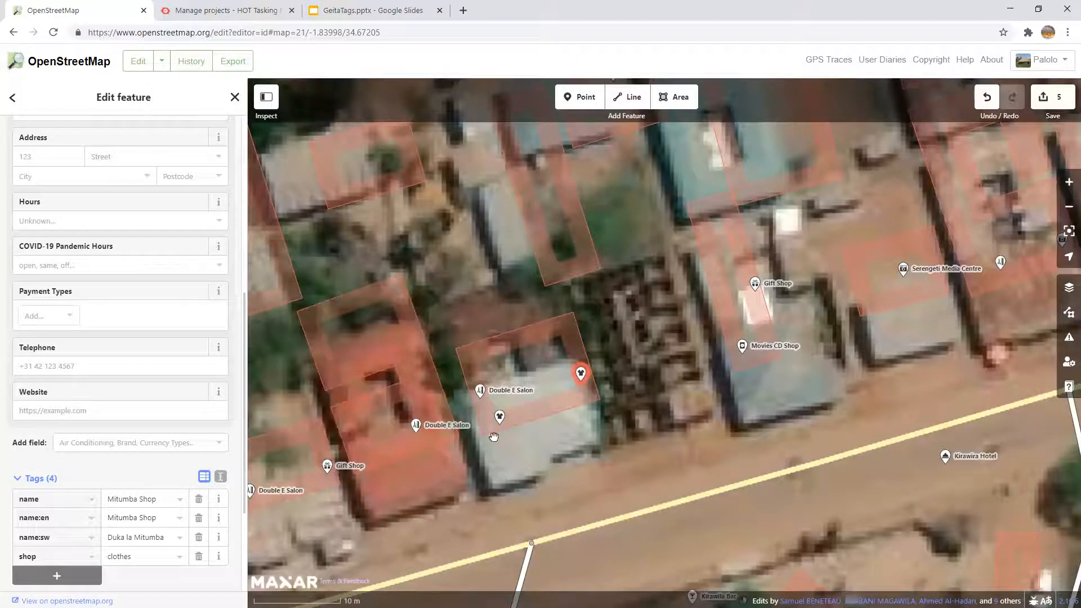
pyautogui.click(500, 418)
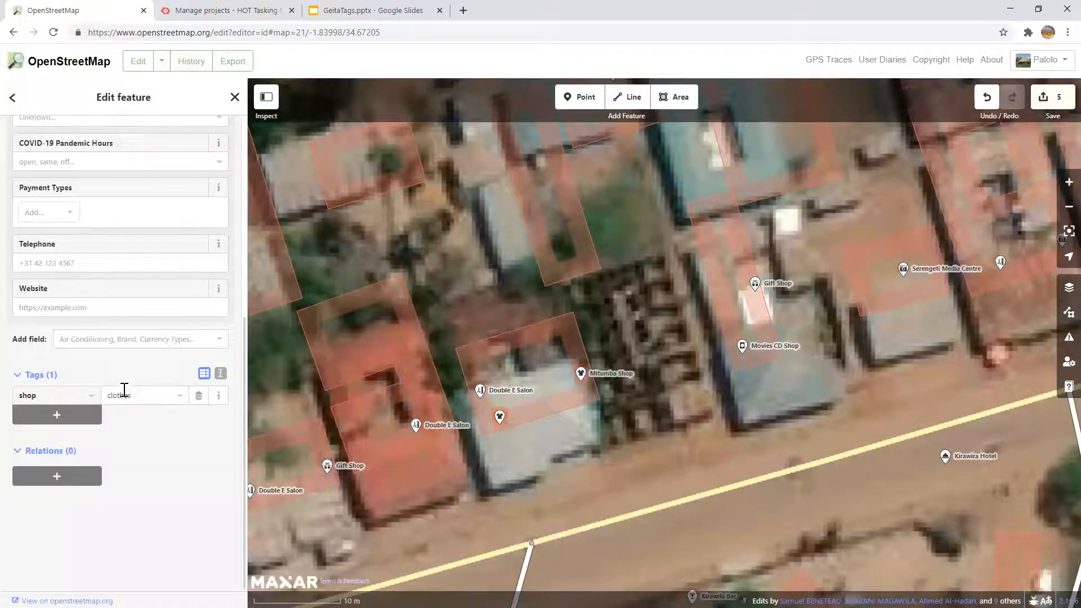
pyautogui.scroll(5, 124, 389)
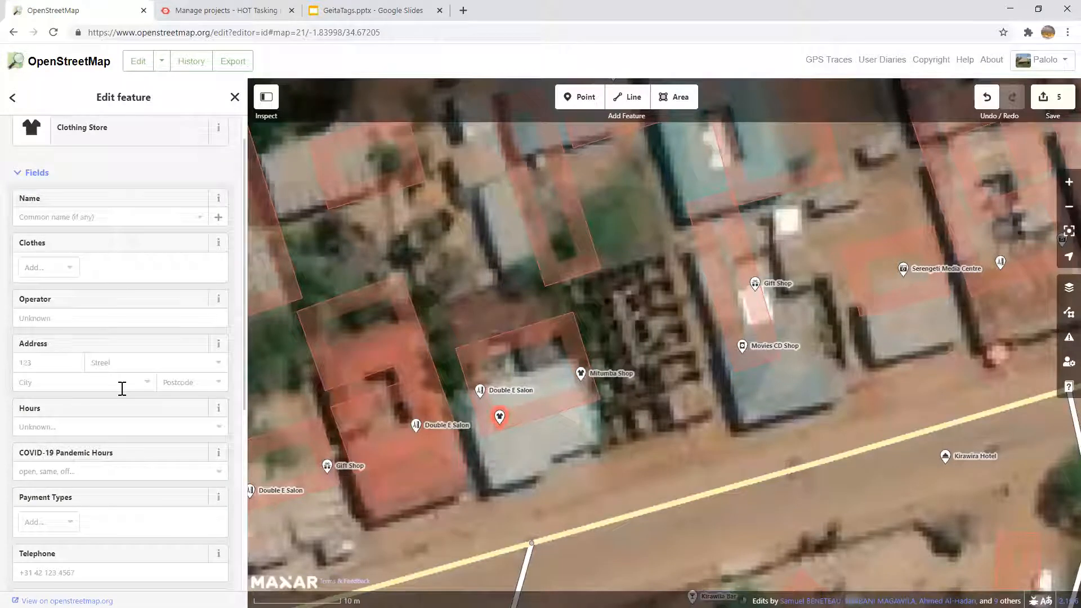
pyautogui.scroll(1, 122, 389)
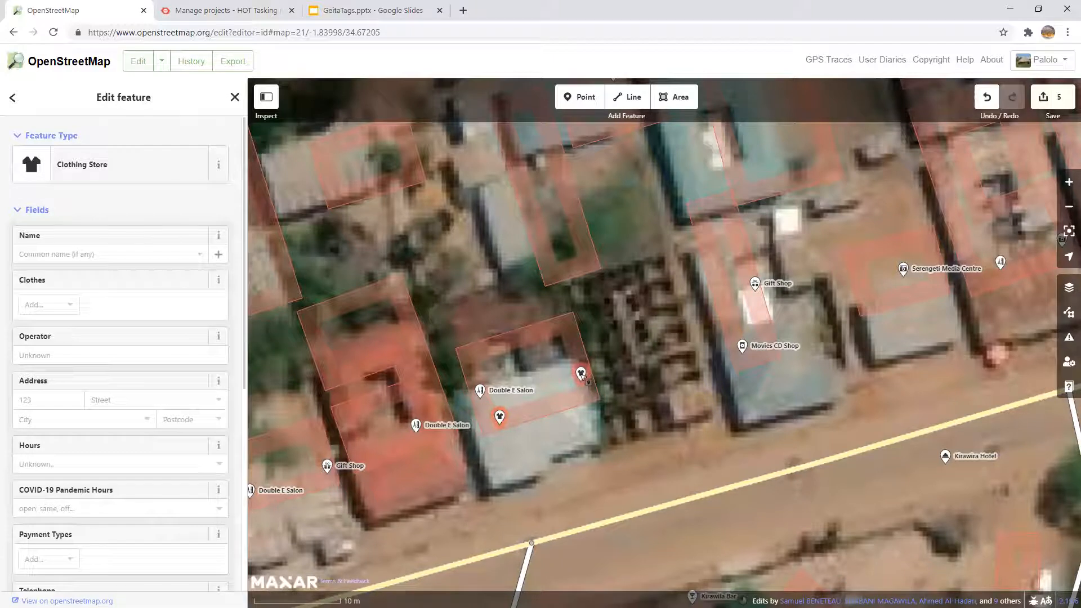
pyautogui.click(581, 374)
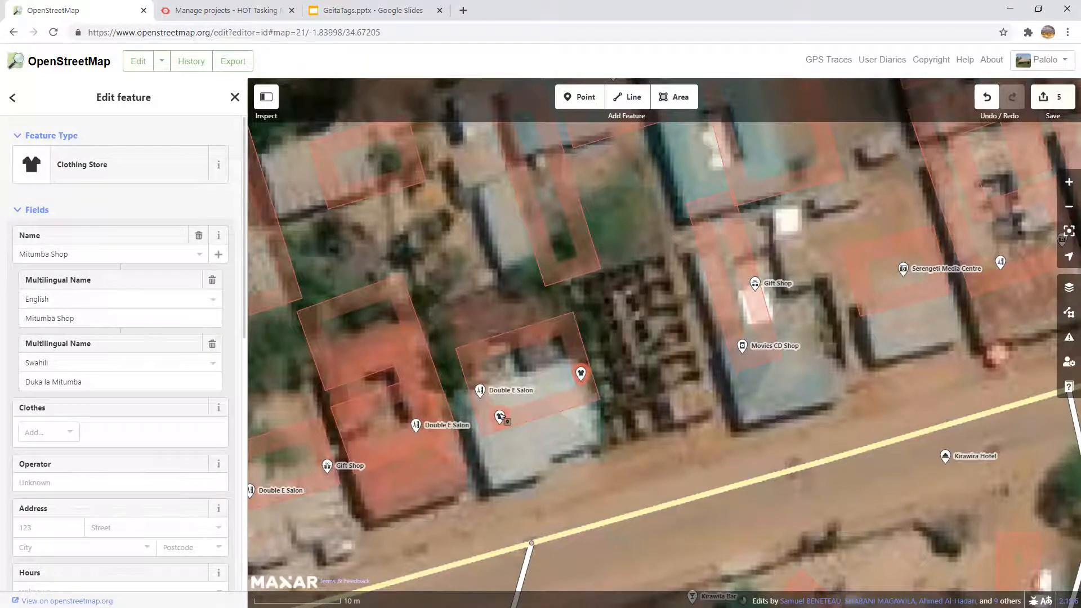
pyautogui.click(499, 417)
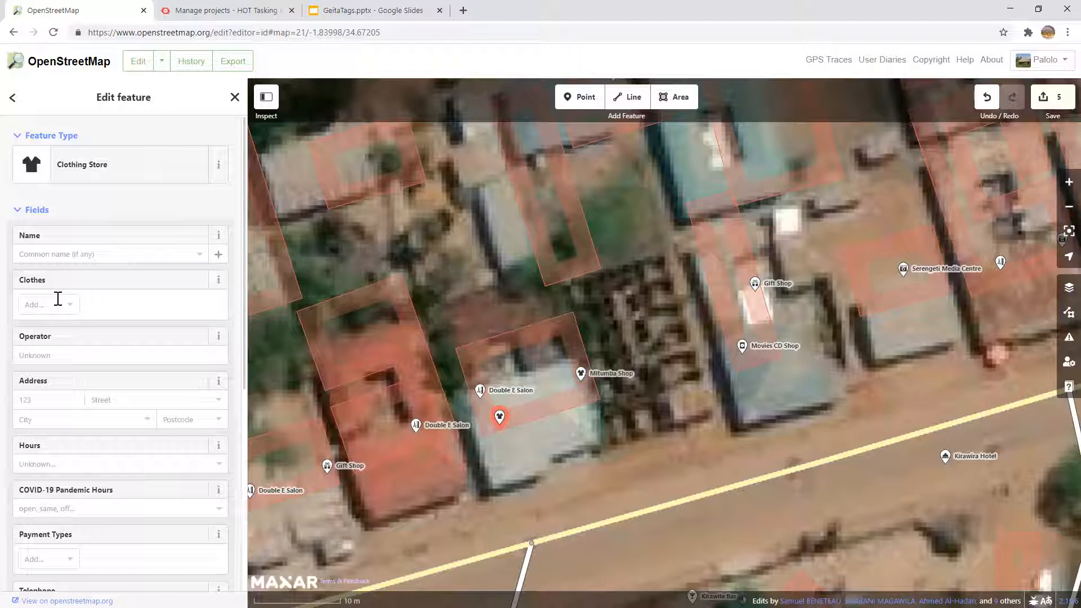
pyautogui.rightClick(500, 417)
pyautogui.click(519, 442)
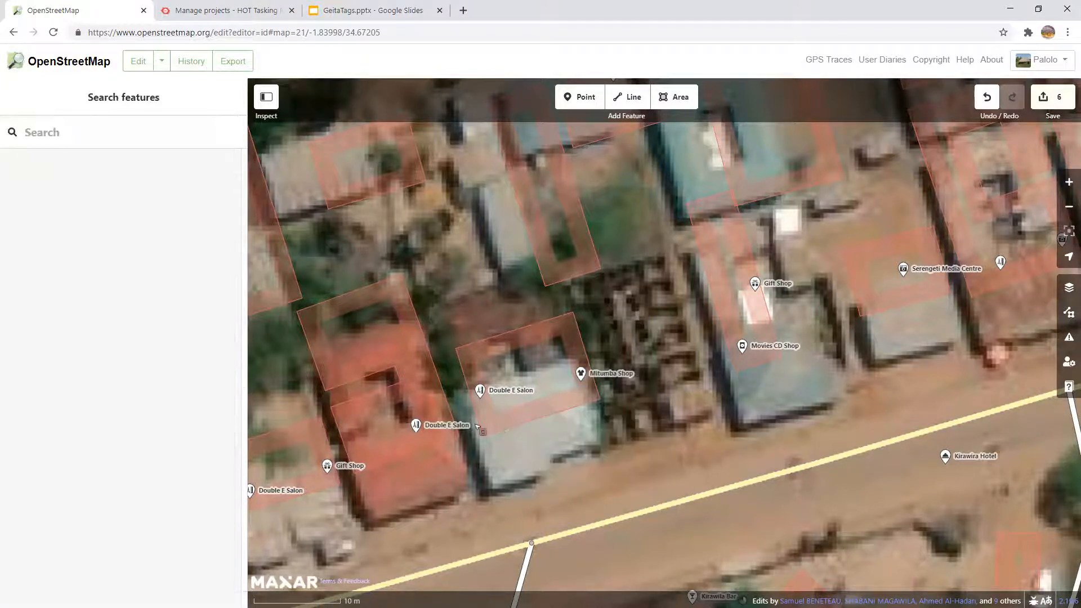
# - Move the two eastern Double E Salon points onto the road-facing part of the red-roofed building
pyautogui.click(480, 392)
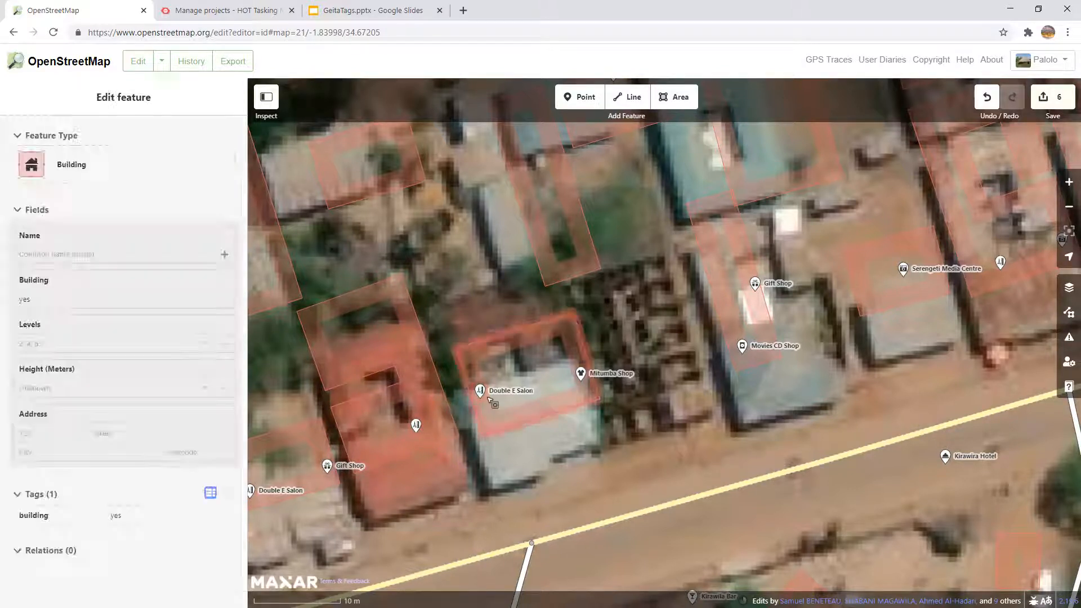
pyautogui.moveTo(480, 391); pyautogui.dragTo(452, 472)
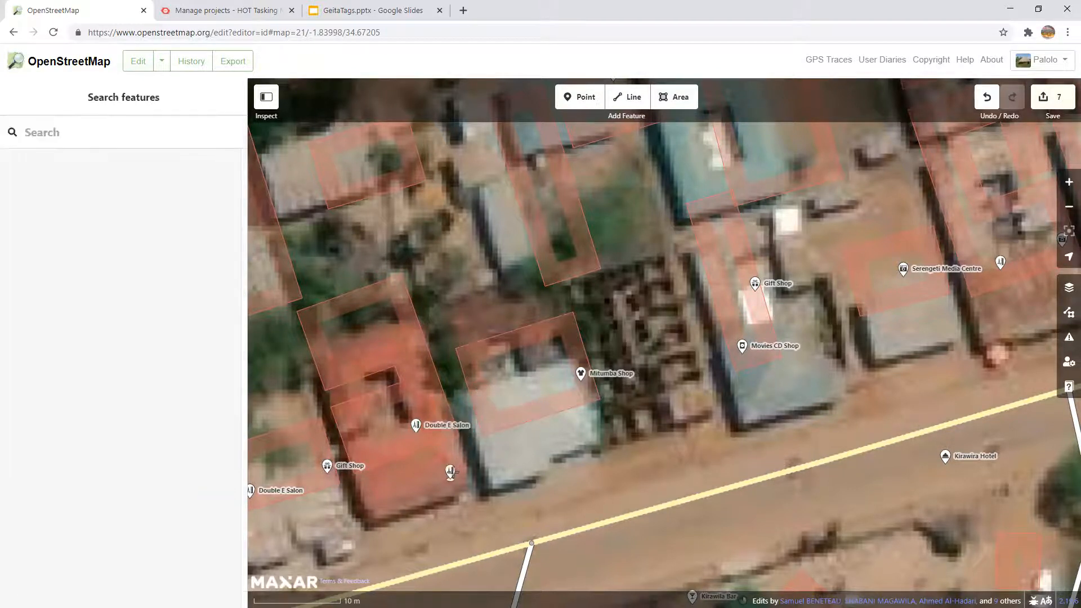
pyautogui.moveTo(416, 427); pyautogui.dragTo(414, 481)
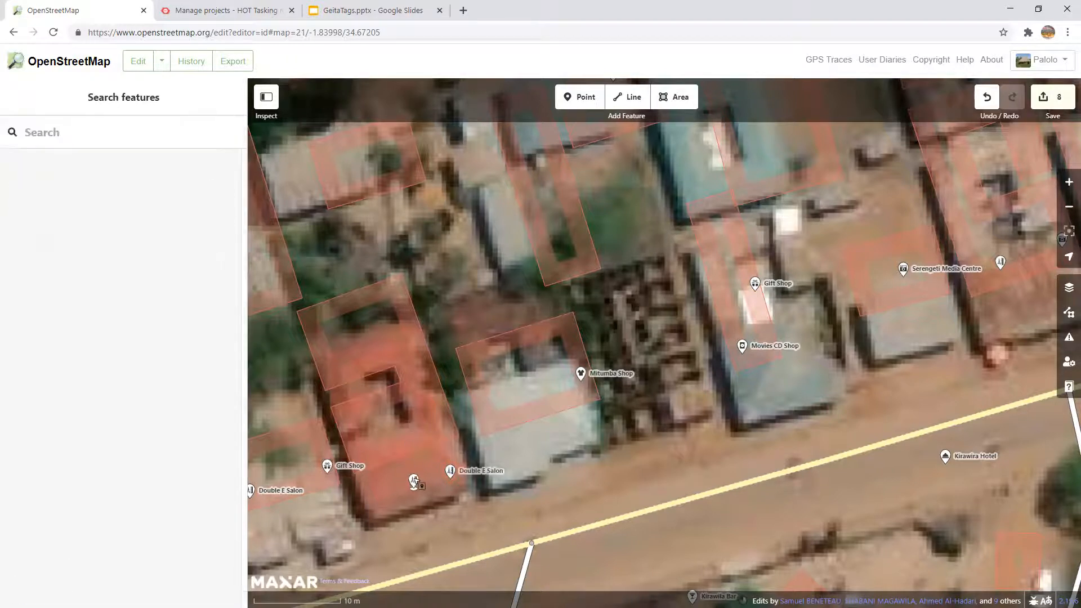
# - Compare the Double E Salon points along the road and delete the duplicate in the middle of the red-roofed building
pyautogui.click(414, 482)
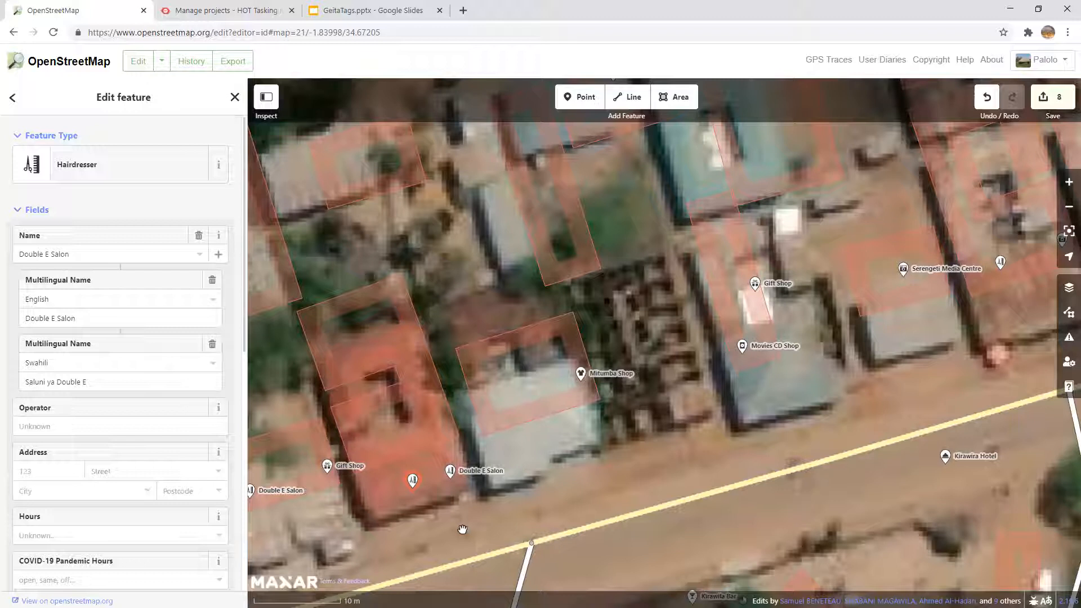
pyautogui.moveTo(449, 532); pyautogui.dragTo(622, 438)
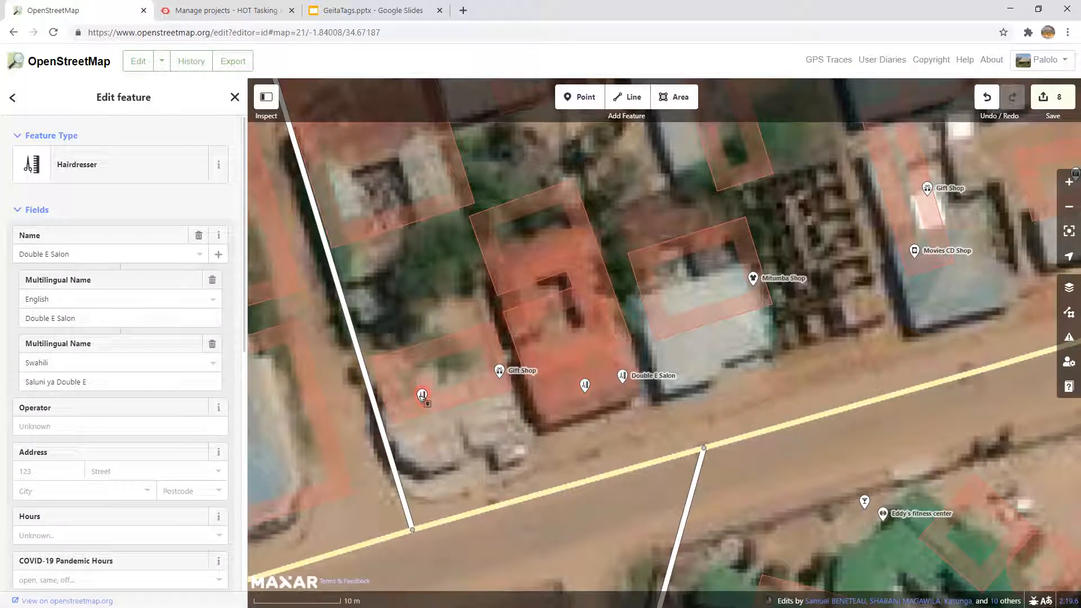
pyautogui.click(623, 376)
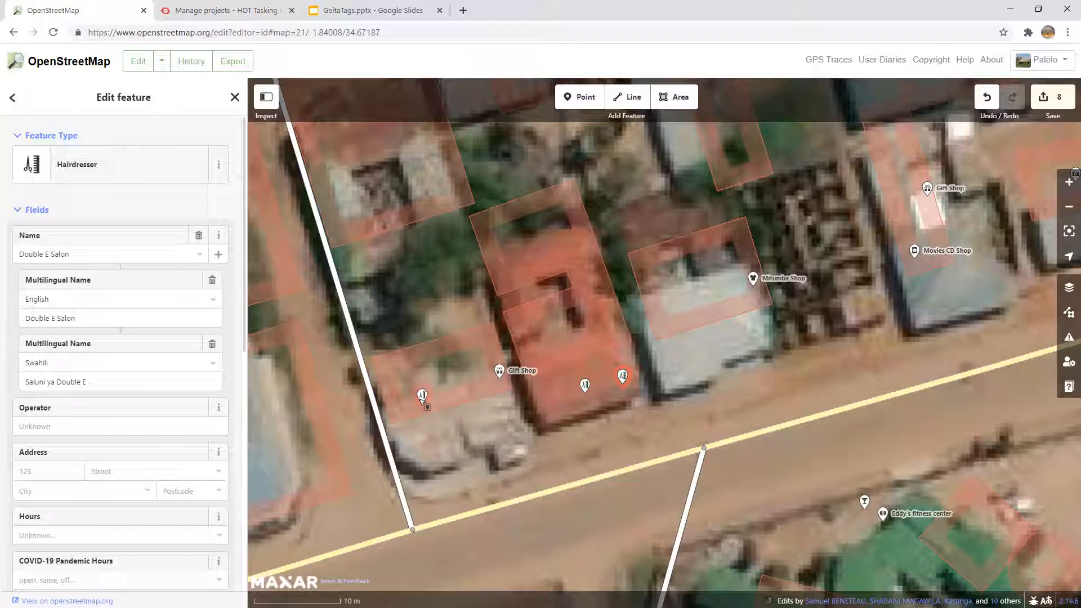
pyautogui.click(585, 386)
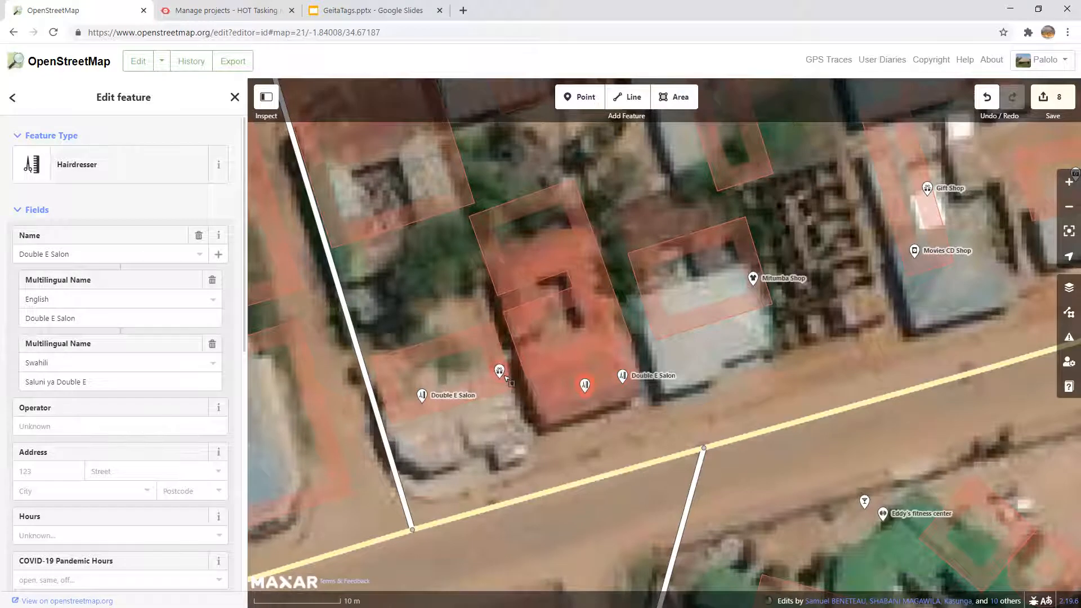
pyautogui.rightClick(586, 387)
pyautogui.click(604, 419)
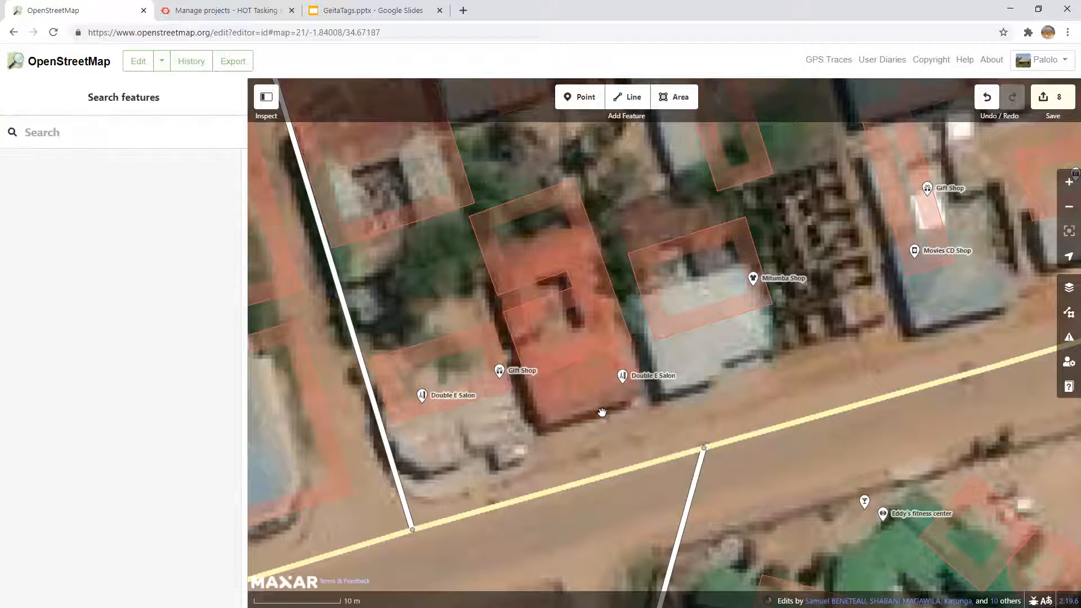
# - Move the western Gift Shop point onto the red-roofed building and delete the remaining Double E Salon point there
pyautogui.click(623, 375)
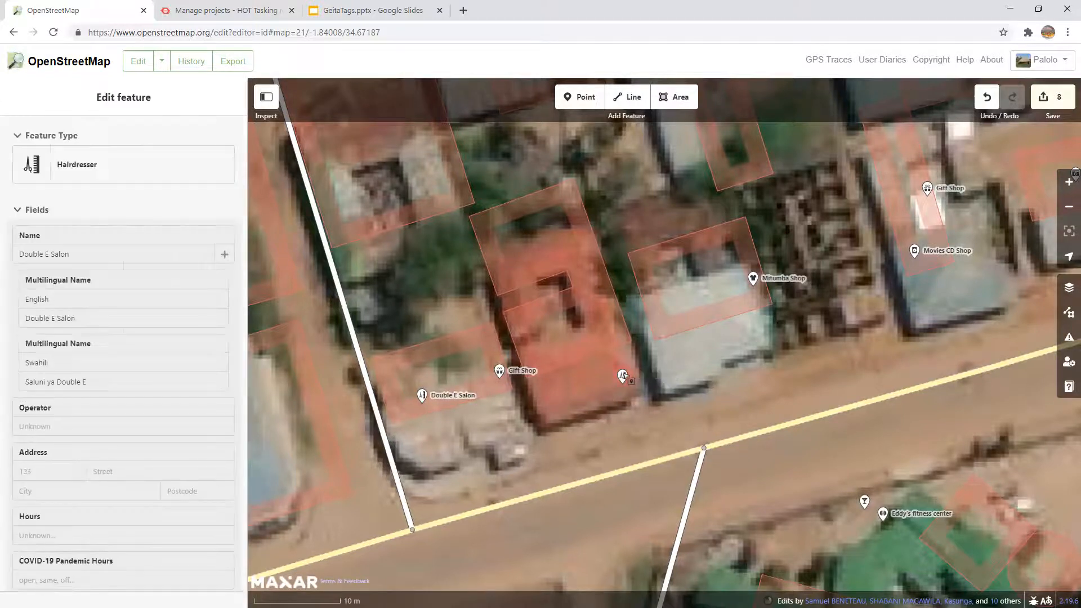
pyautogui.click(500, 372)
pyautogui.moveTo(500, 372); pyautogui.dragTo(578, 383)
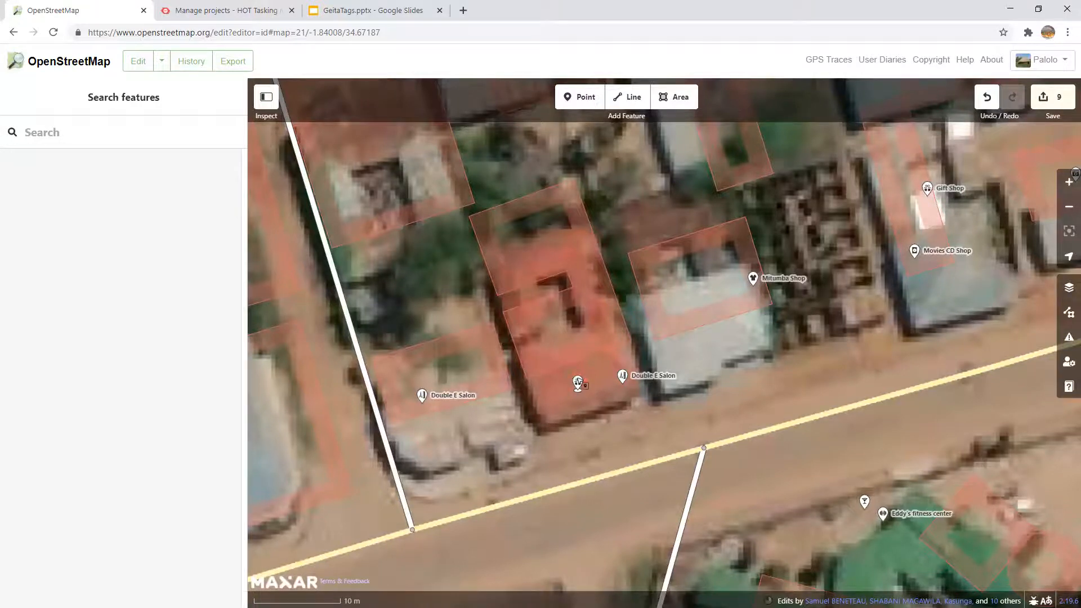
pyautogui.click(578, 383)
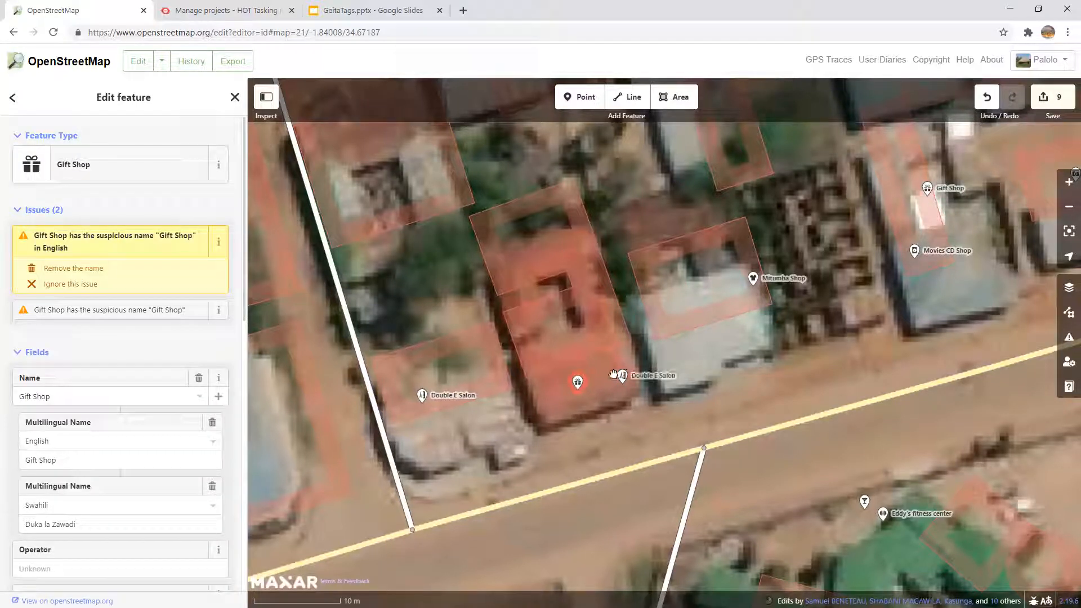
pyautogui.rightClick(630, 382)
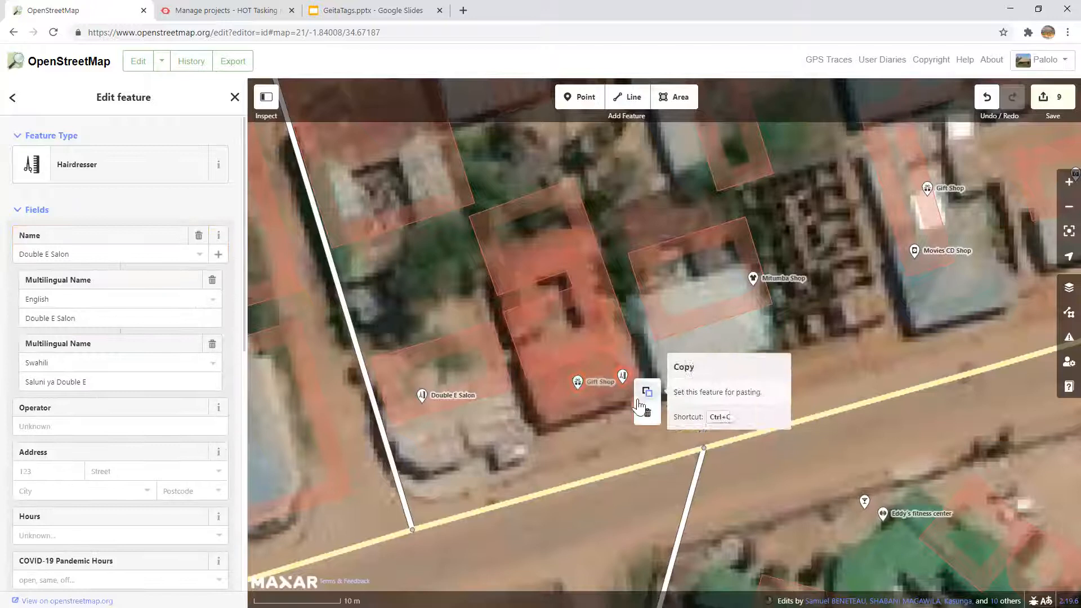
pyautogui.click(648, 415)
# - Move the remaining Double E Salon, the Mitumba Shop and the western Gift Shop points to the road-facing fronts of their buildings
pyautogui.moveTo(422, 395); pyautogui.dragTo(449, 431)
pyautogui.moveTo(753, 278); pyautogui.dragTo(727, 337)
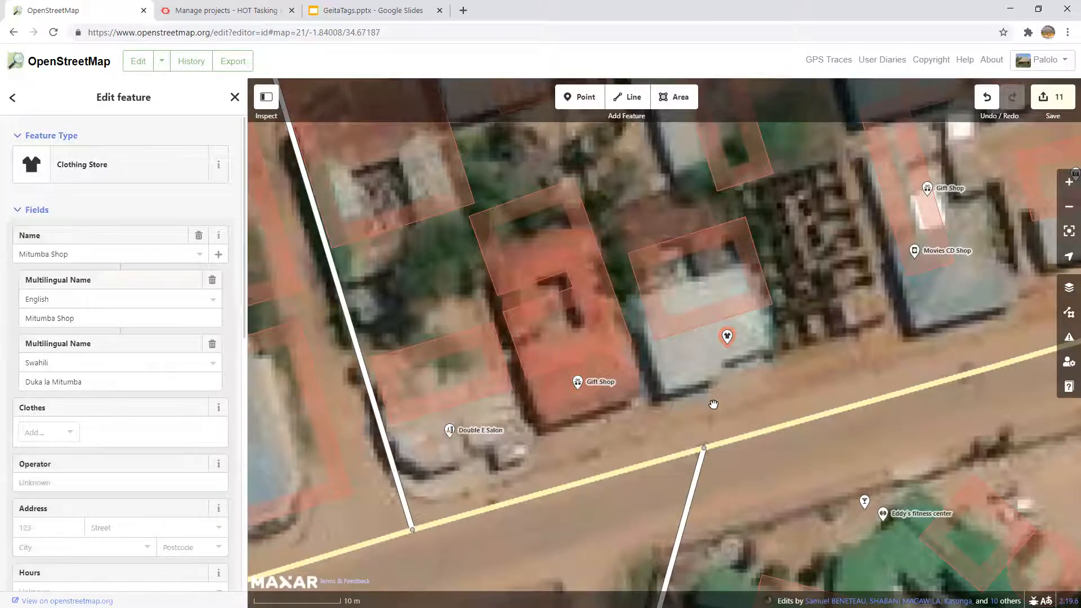
pyautogui.scroll(-5, 714, 404)
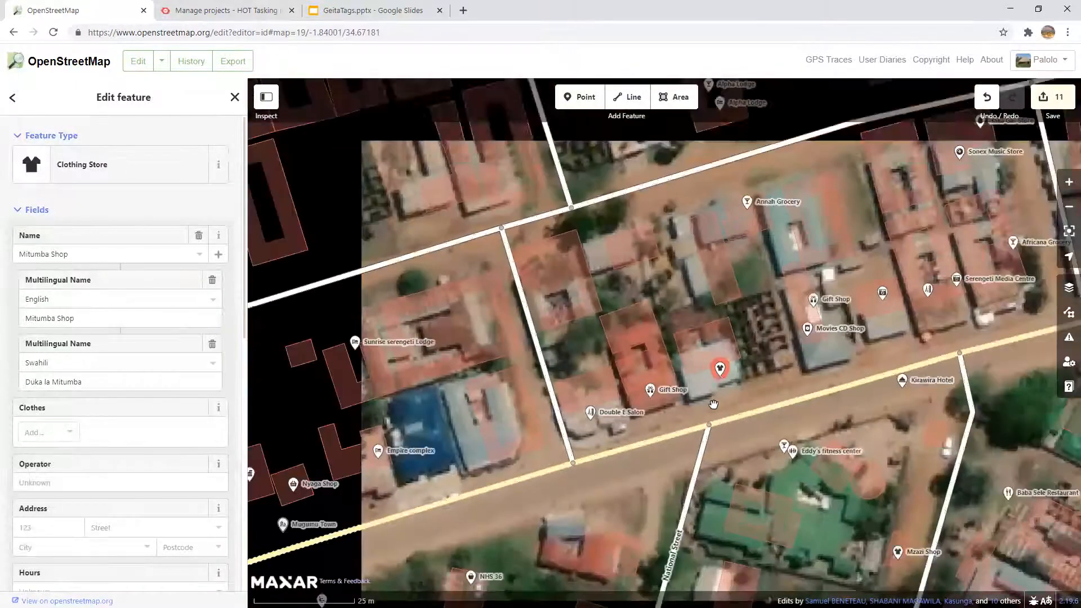
pyautogui.moveTo(726, 374); pyautogui.dragTo(726, 391)
pyautogui.moveTo(658, 389); pyautogui.dragTo(663, 406)
pyautogui.moveTo(592, 415); pyautogui.dragTo(598, 428)
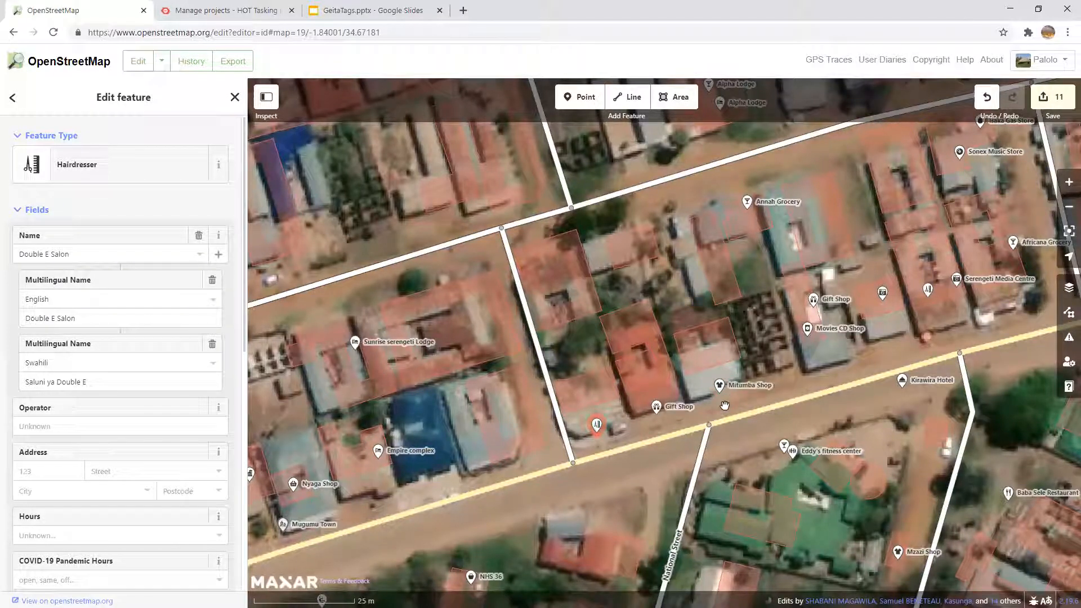
# - Move the Mugumu Town point to the south side of the main road and set its name and name:en tags to Mugumu
pyautogui.moveTo(395, 519); pyautogui.dragTo(533, 403)
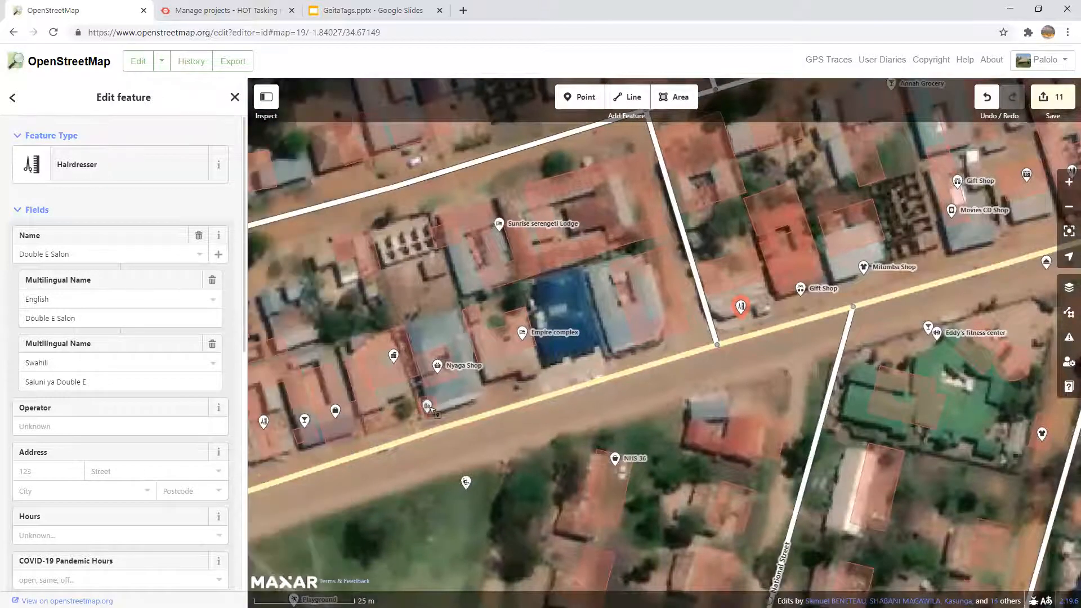
pyautogui.click(428, 407)
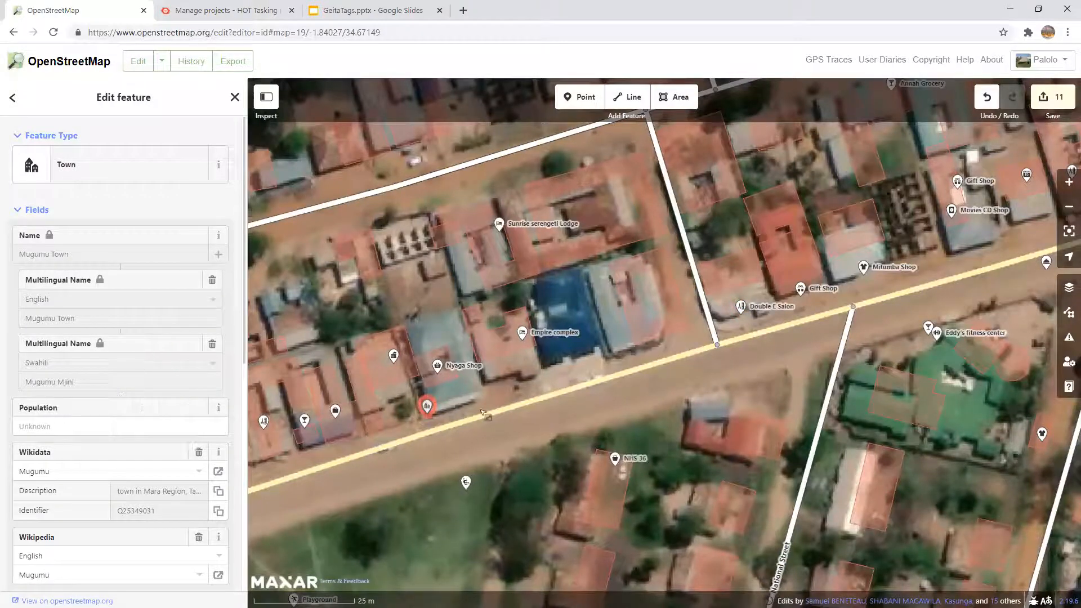
pyautogui.moveTo(428, 408); pyautogui.dragTo(414, 456)
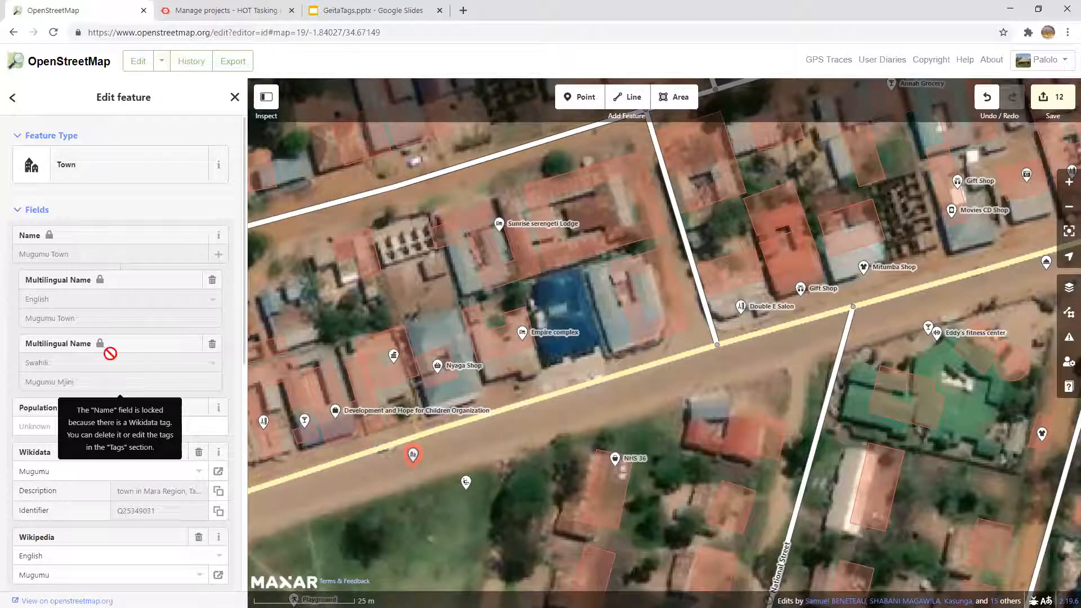
pyautogui.scroll(-4, 126, 517)
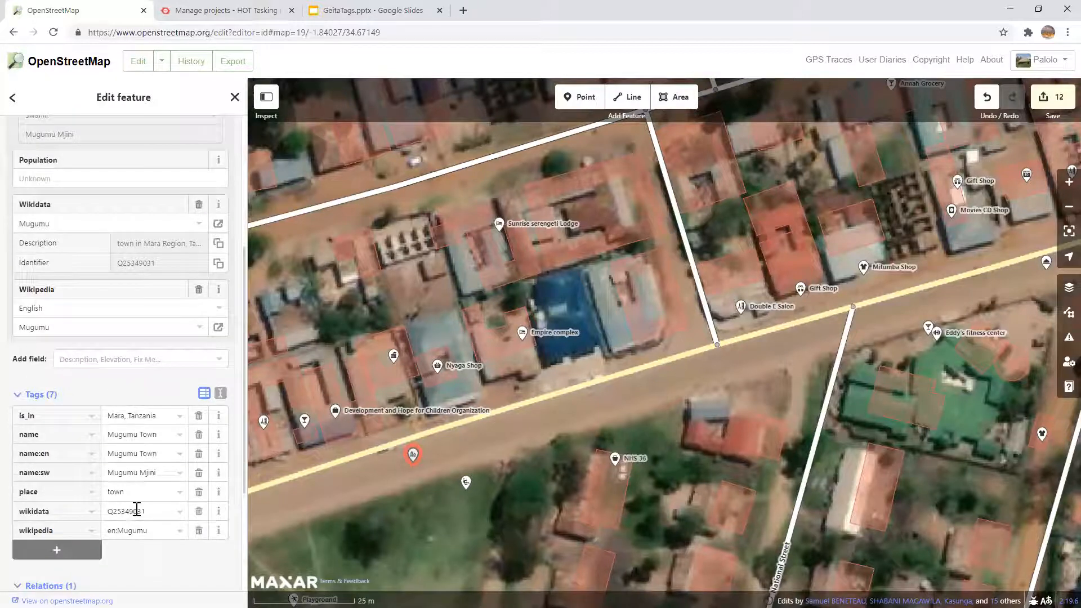
pyautogui.scroll(-2, 137, 509)
pyautogui.click(167, 312)
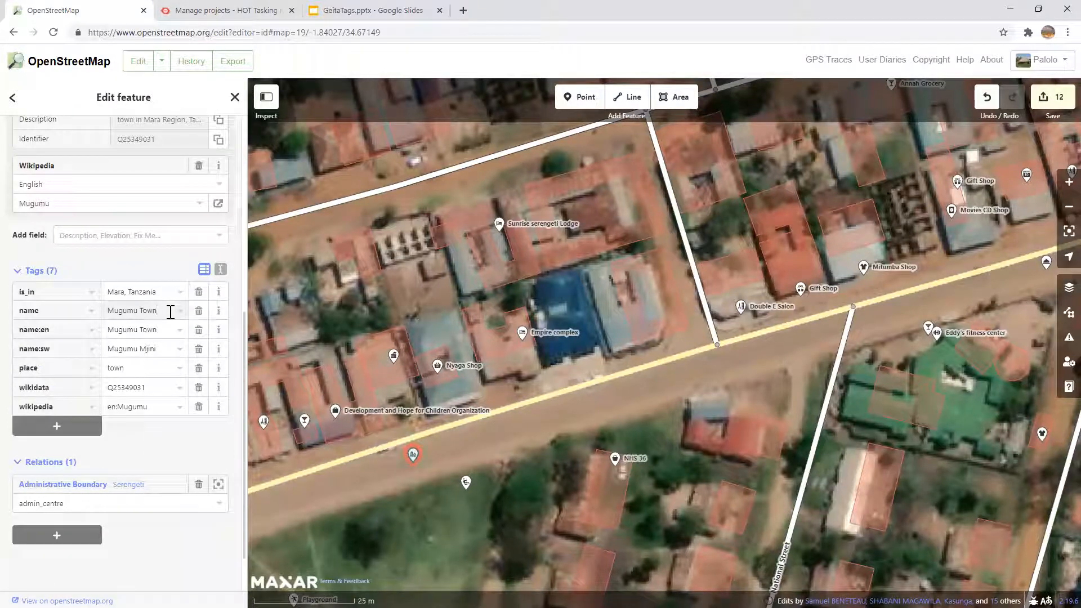
pyautogui.press('BackSpace')
pyautogui.click(171, 330)
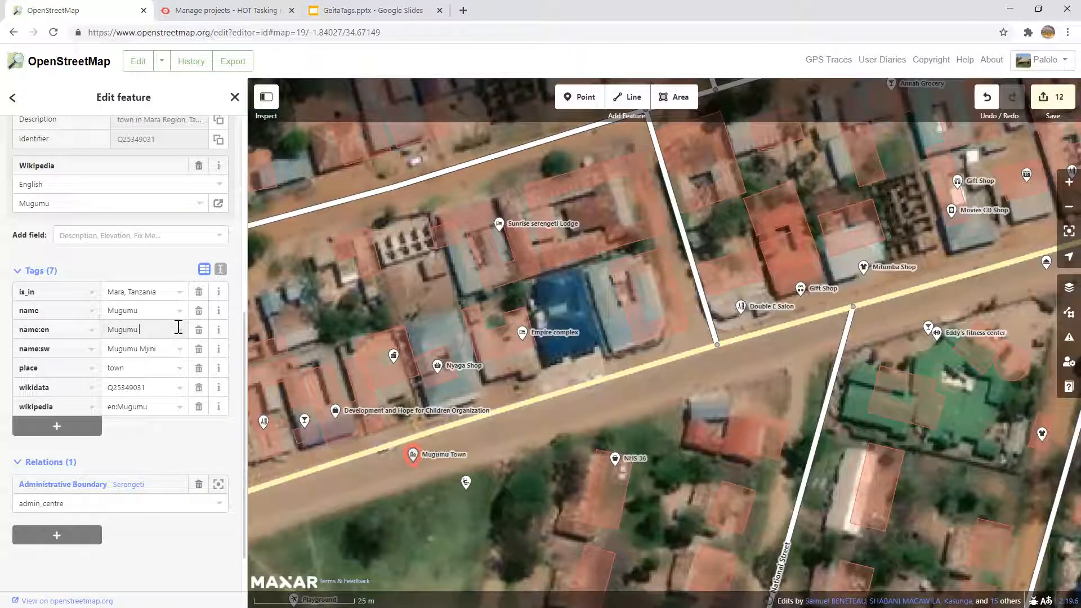
pyautogui.click(175, 345)
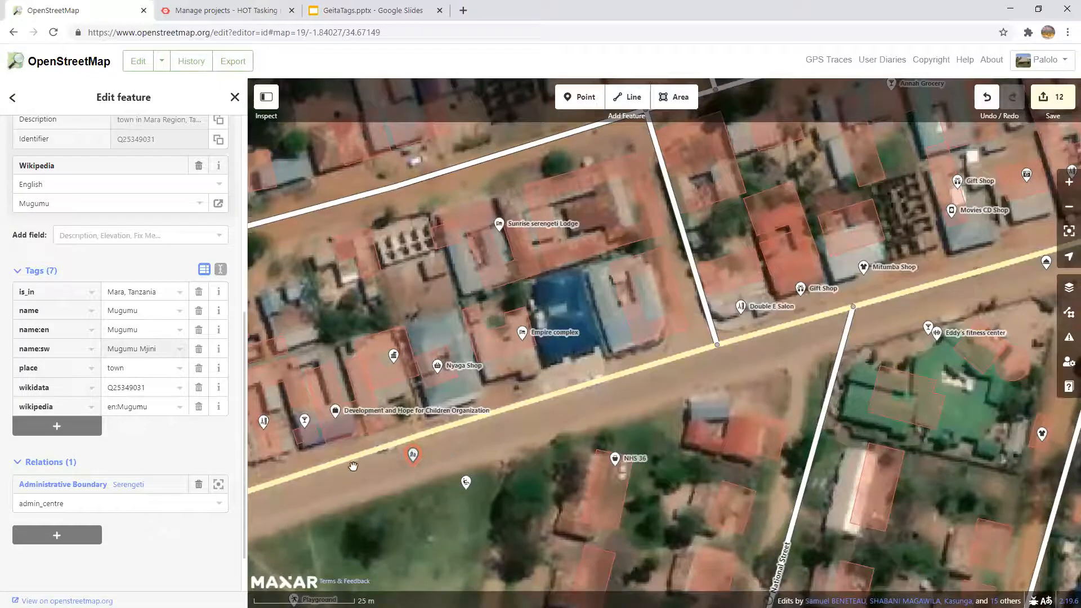
# - Move the Mugumu town point west to the road junction just south of New Stand
pyautogui.scroll(-3, 360, 468)
pyautogui.scroll(-2, 360, 468)
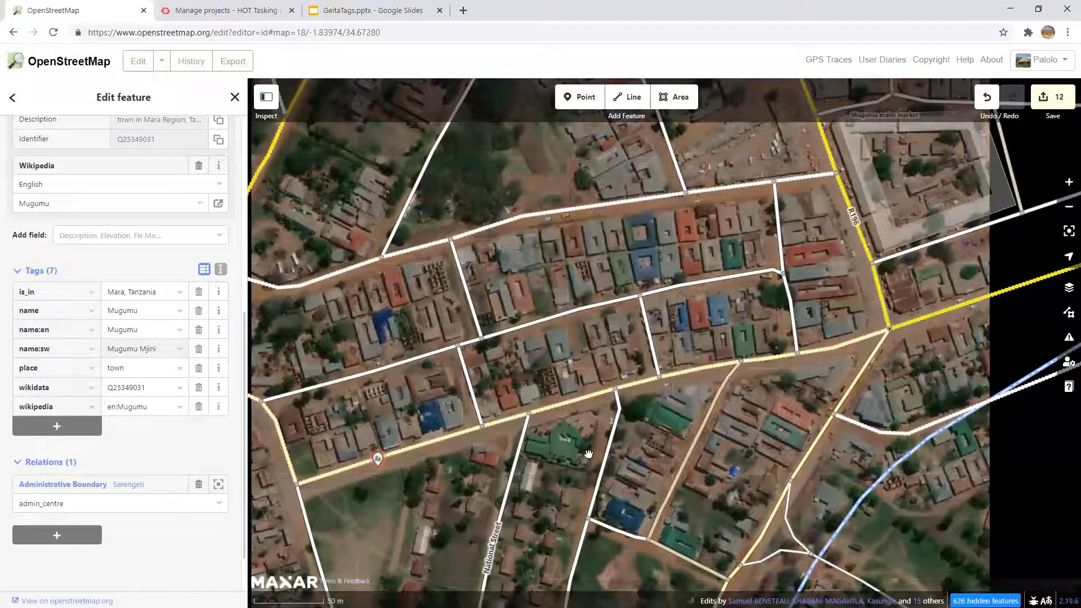
pyautogui.moveTo(383, 462); pyautogui.dragTo(614, 435)
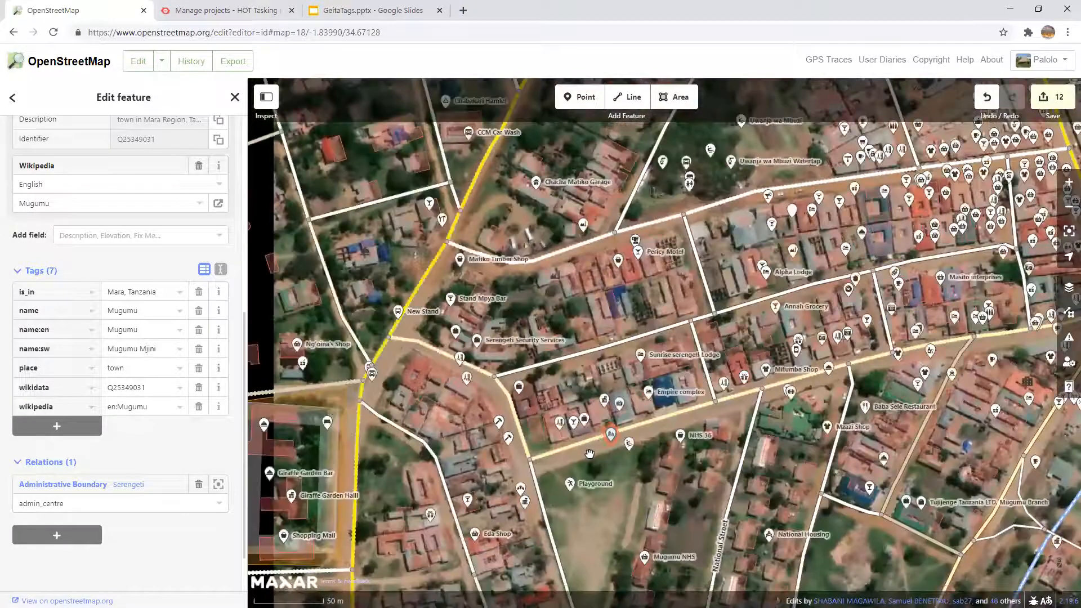
pyautogui.click(445, 387)
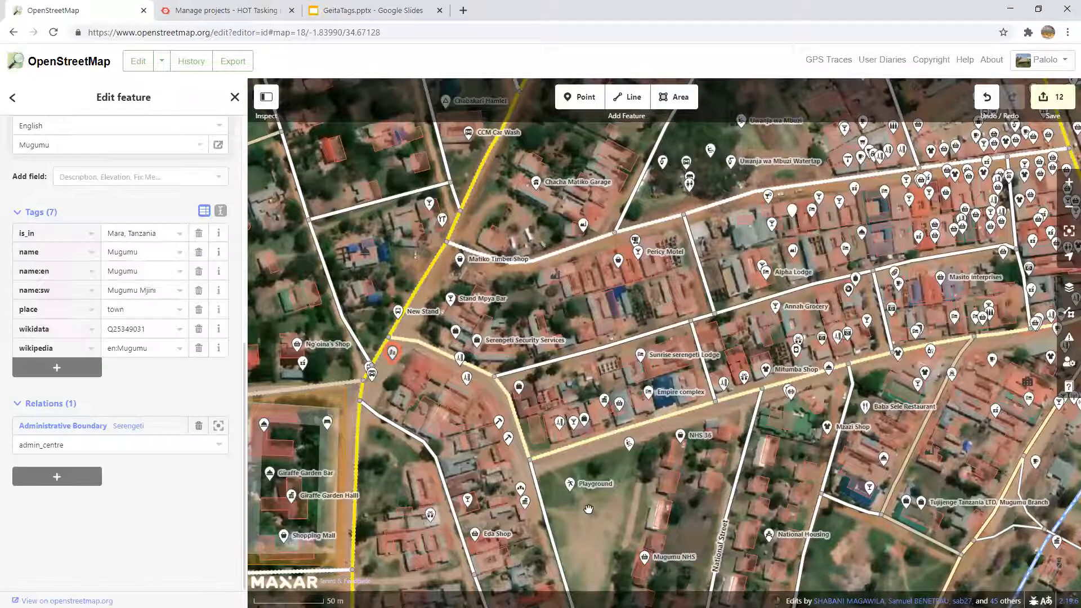
# - Move the Mugumu town point to the main junction on the R196 just south of Mugumu main market
pyautogui.scroll(-3, 588, 509)
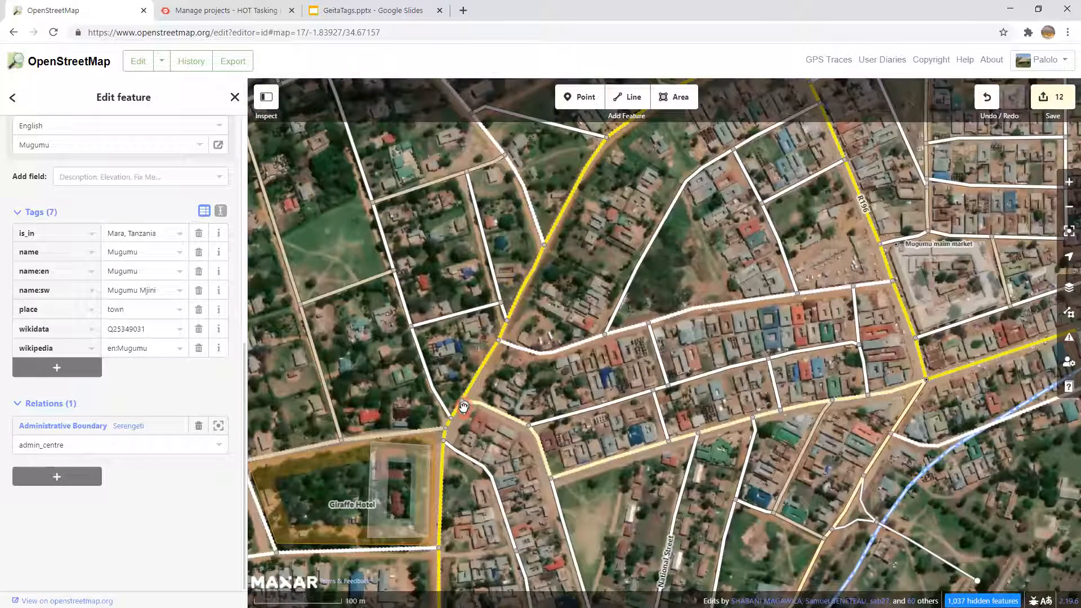
pyautogui.click(585, 506)
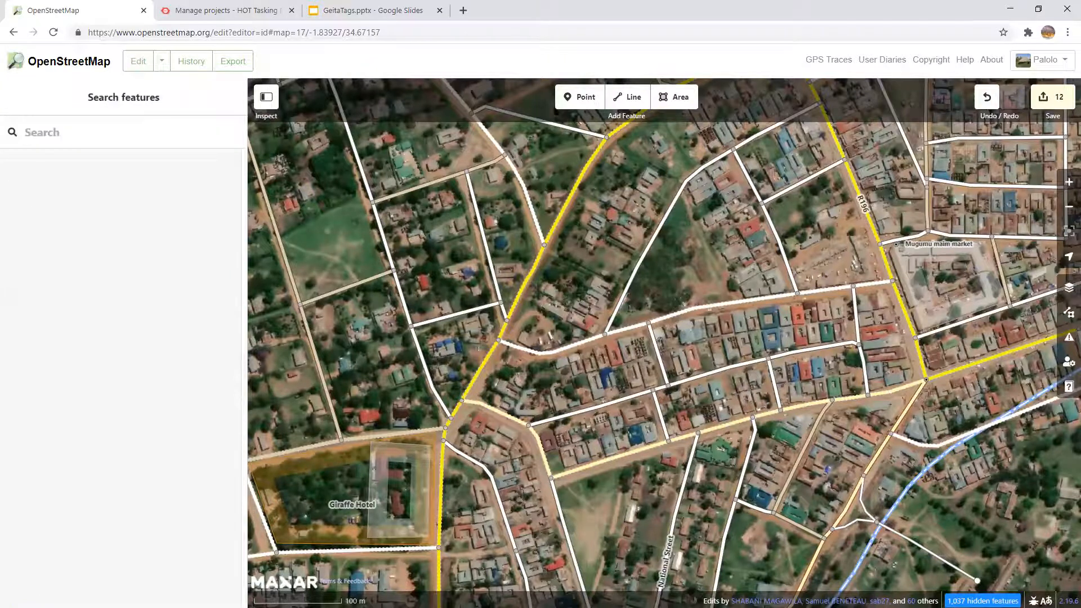
pyautogui.click(932, 390)
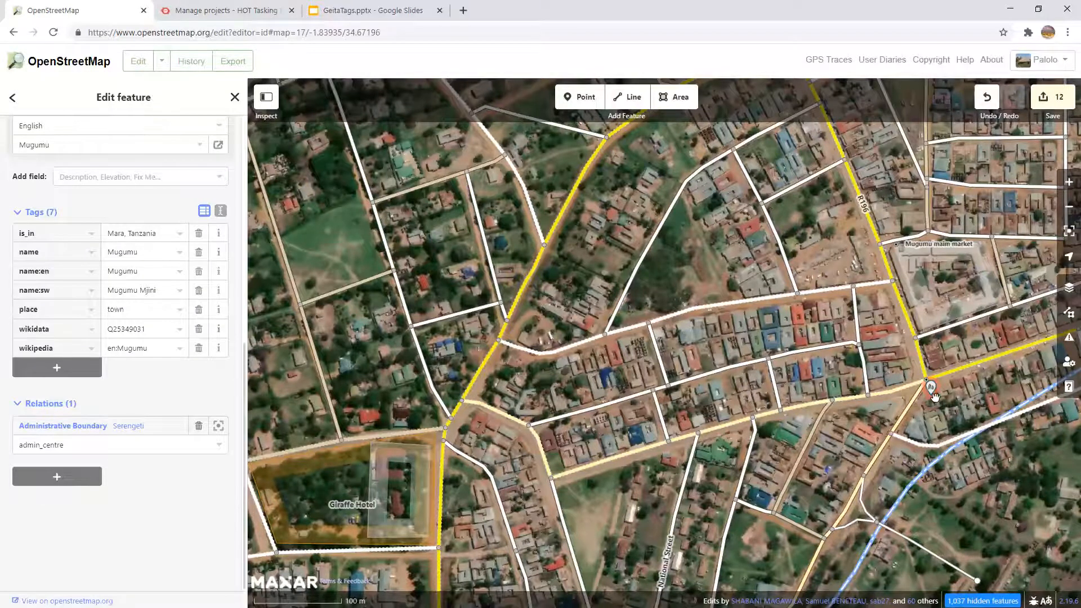
# - Move the Mugumu town point to the open area just southwest of the R196 junction, north of Bodaboda Parking
pyautogui.scroll(5, 935, 397)
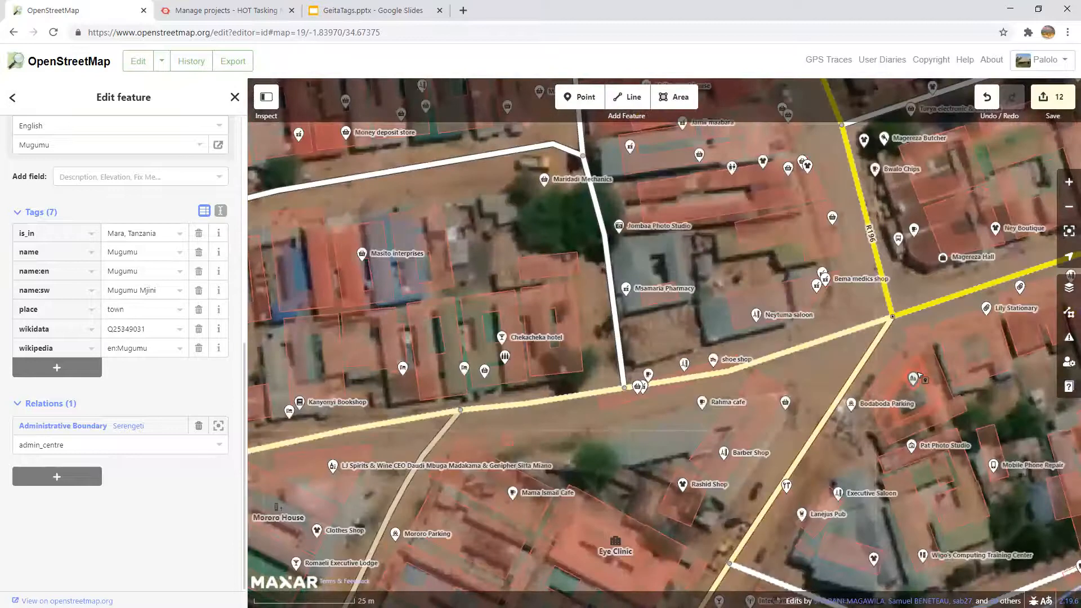
pyautogui.moveTo(917, 376); pyautogui.dragTo(832, 360)
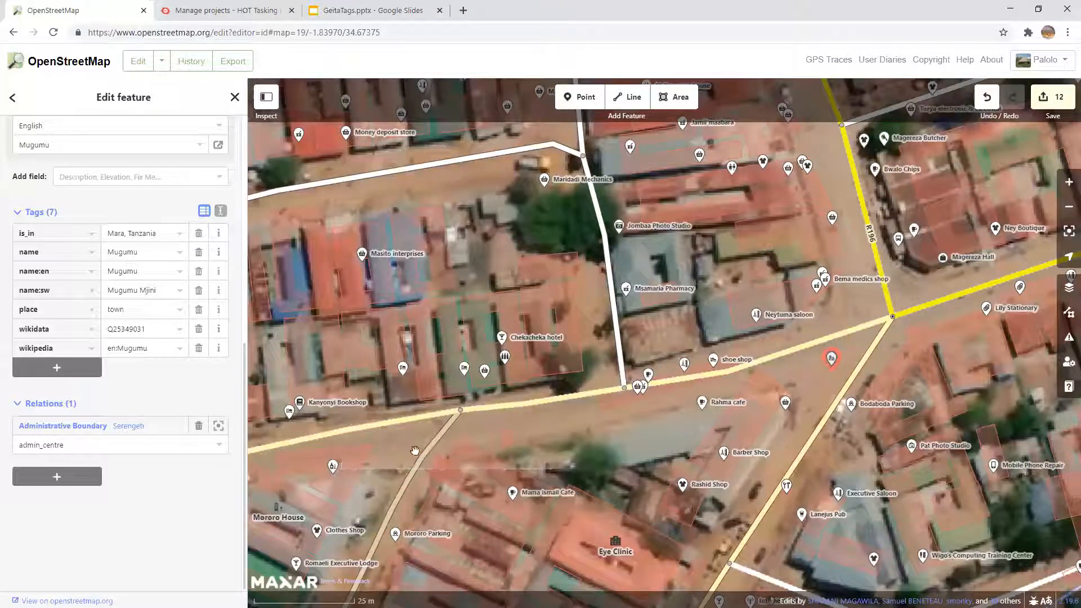
# - Examine the mapped shops, streets and buildings west of the R196 junction, including the playground, National Street and the blocks north of the main road
pyautogui.moveTo(429, 439); pyautogui.dragTo(1000, 313)
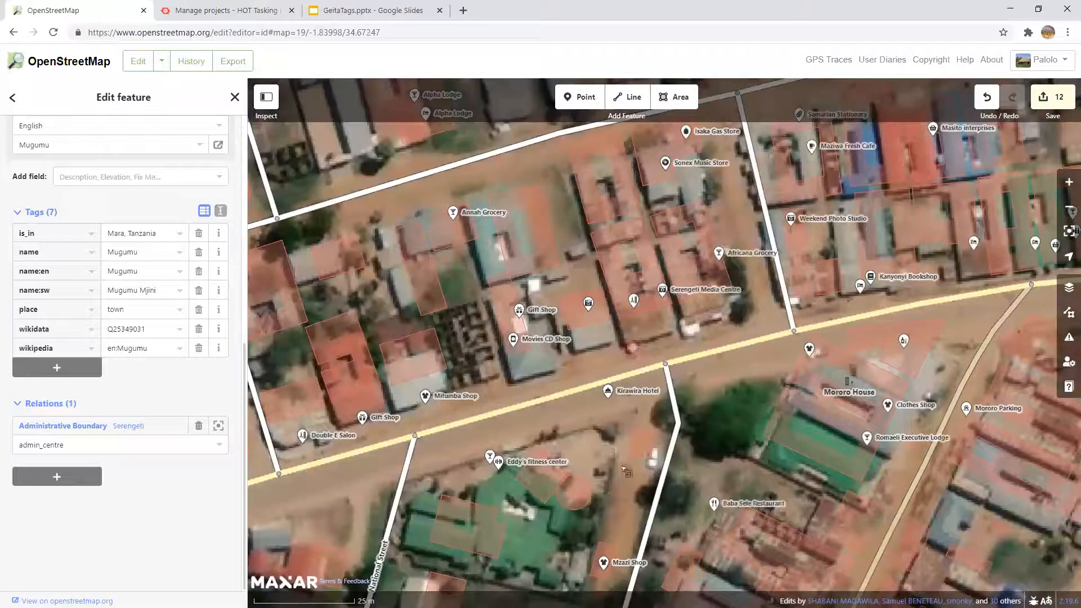
pyautogui.moveTo(616, 432); pyautogui.dragTo(1032, 251)
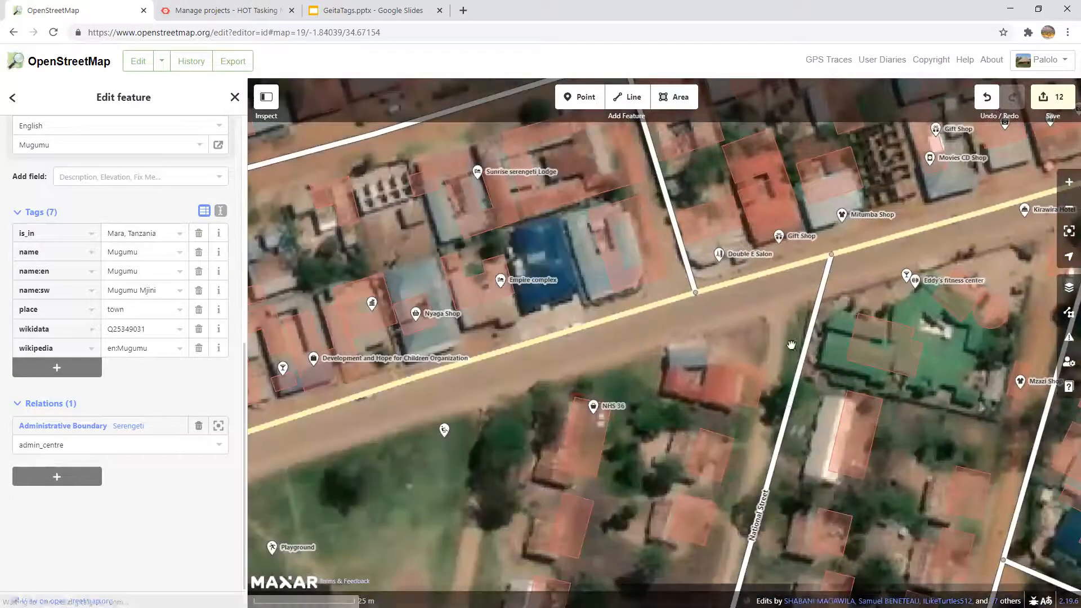
pyautogui.moveTo(421, 430); pyautogui.dragTo(676, 203)
pyautogui.moveTo(648, 360); pyautogui.dragTo(585, 221)
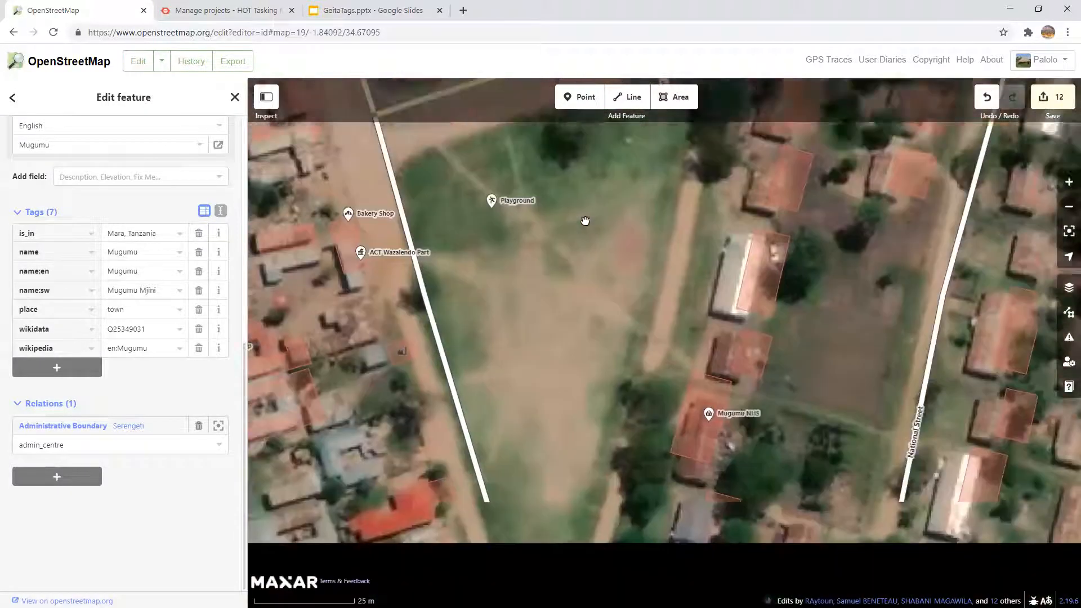
pyautogui.scroll(-3, 787, 381)
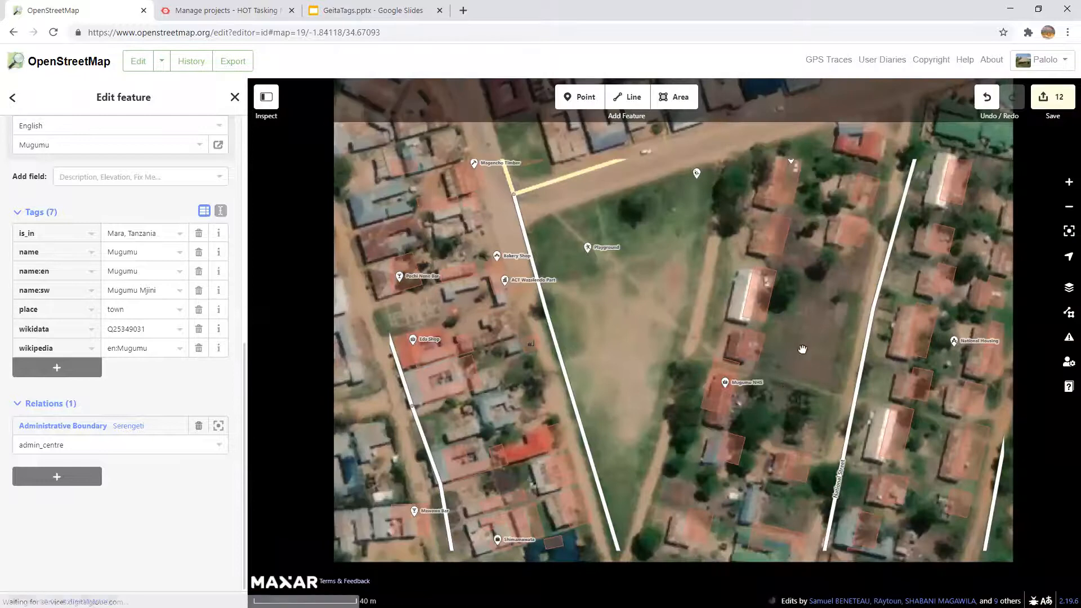
pyautogui.moveTo(803, 349); pyautogui.dragTo(576, 491)
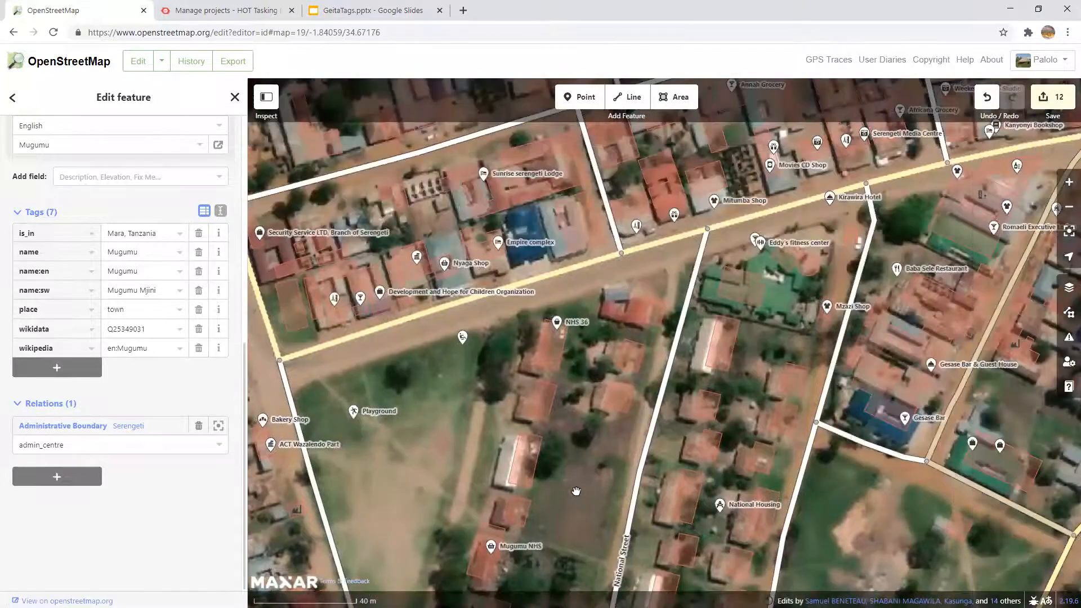
pyautogui.moveTo(863, 491); pyautogui.dragTo(585, 562)
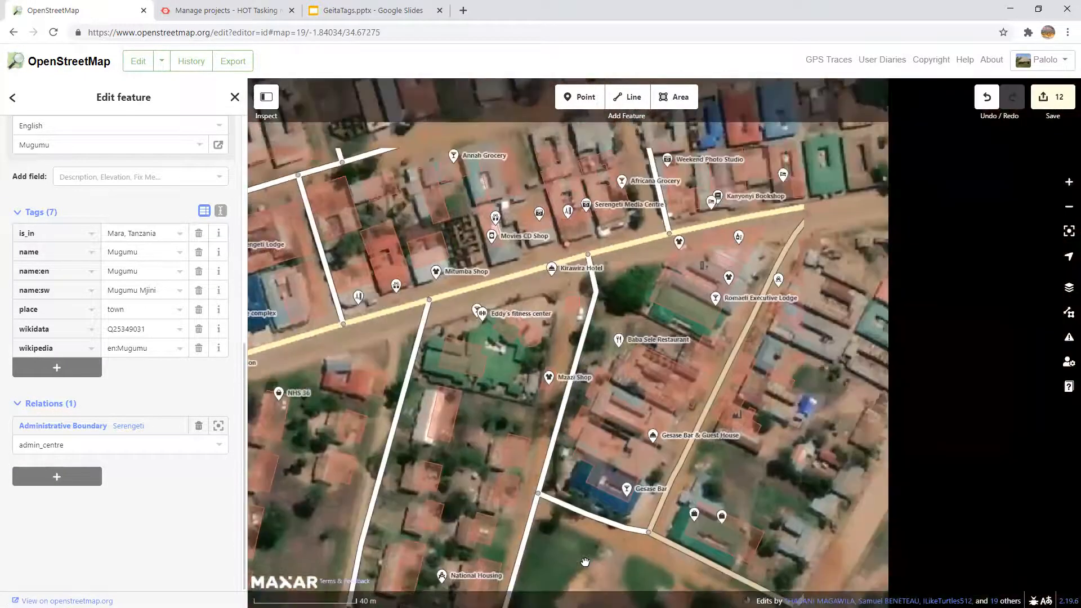
pyautogui.moveTo(372, 343); pyautogui.dragTo(659, 474)
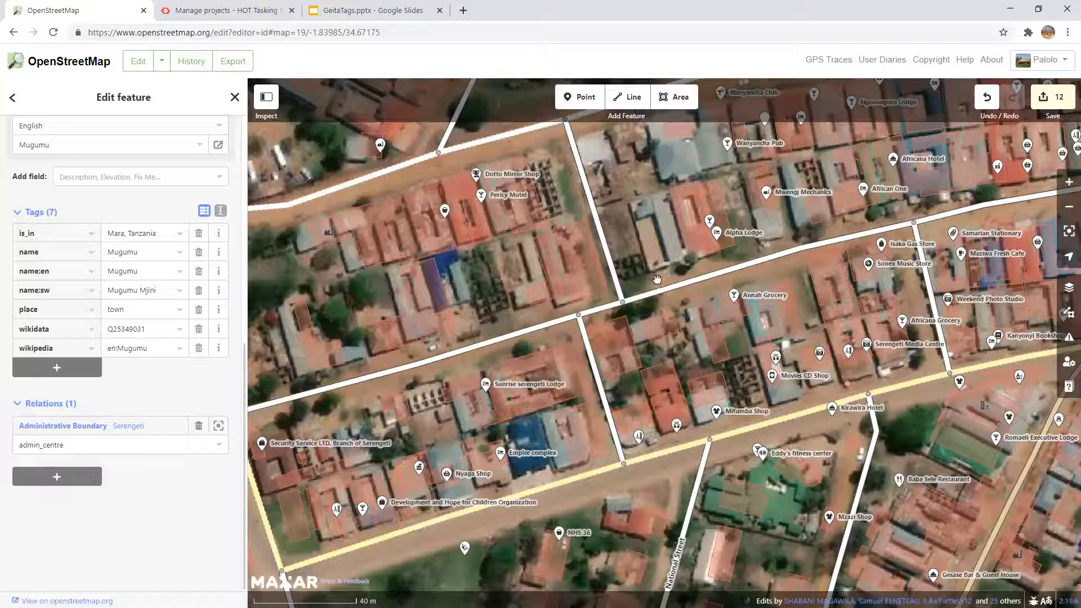
pyautogui.moveTo(698, 294); pyautogui.dragTo(589, 445)
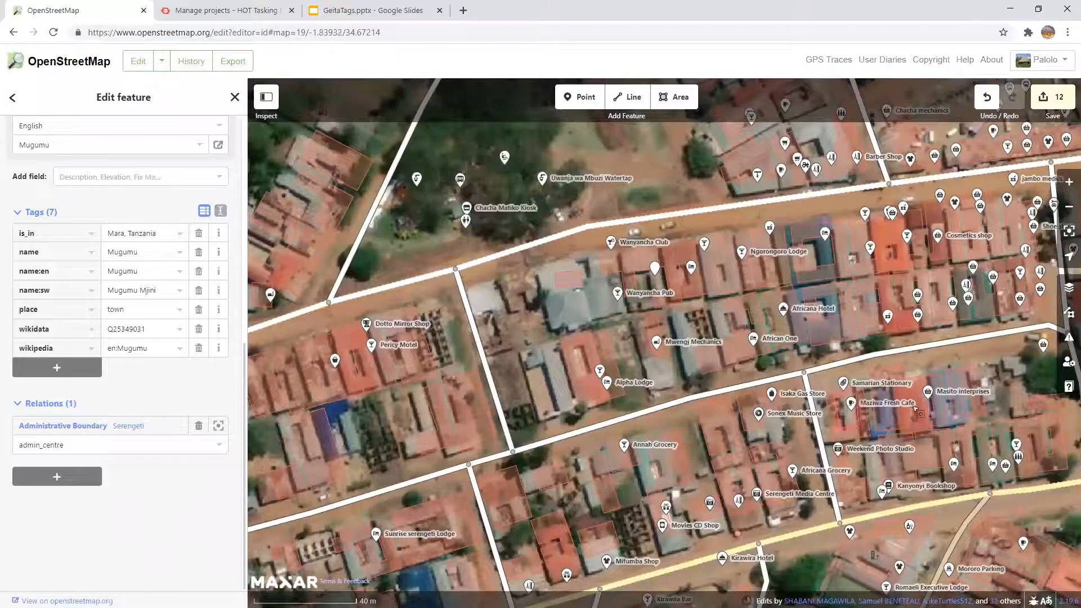
# - Move the Samarian Stationary and Maziwa Fresh Cafe points north to the street-facing front of their buildings
pyautogui.scroll(5, 901, 372)
pyautogui.moveTo(832, 382); pyautogui.dragTo(694, 297)
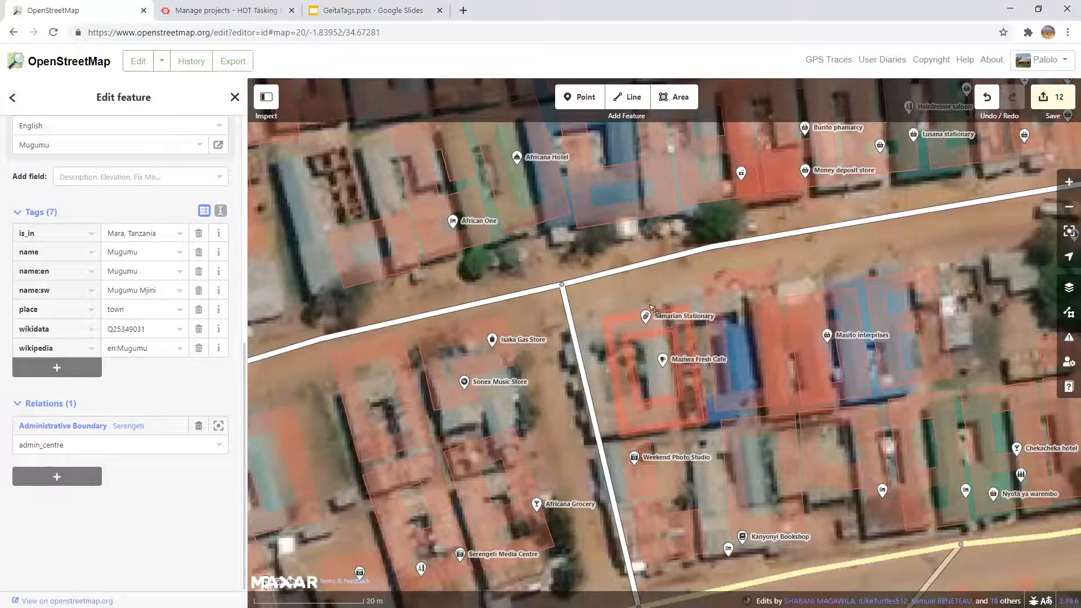
pyautogui.moveTo(647, 317); pyautogui.dragTo(606, 306)
pyautogui.moveTo(663, 359); pyautogui.dragTo(650, 296)
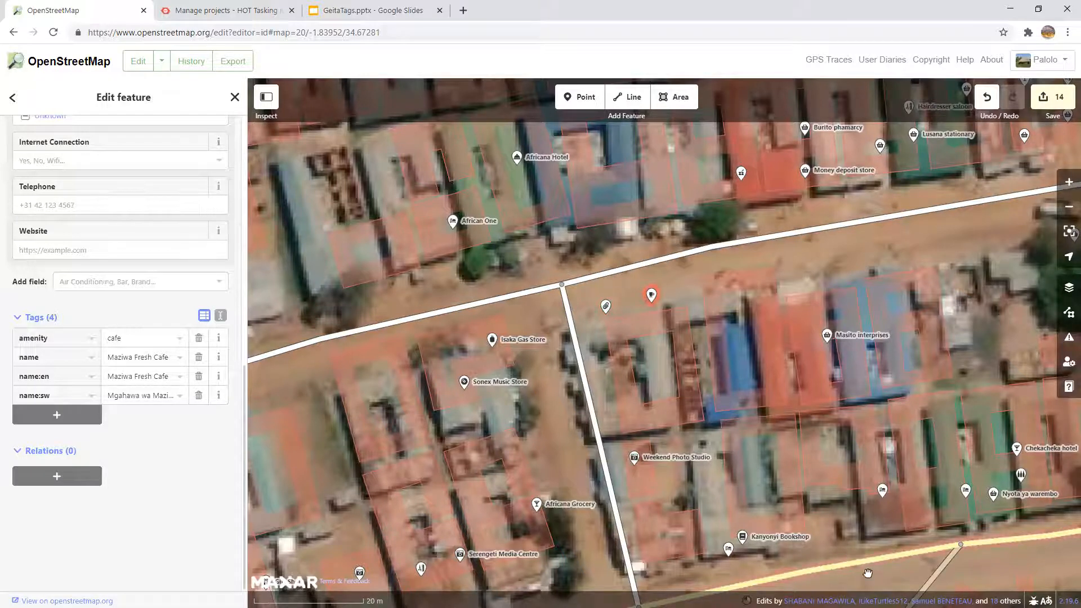
# - Move the Kirawira Hotel point south off the main road, to the plot east of Eddy's fitness center
pyautogui.moveTo(871, 571); pyautogui.dragTo(860, 391)
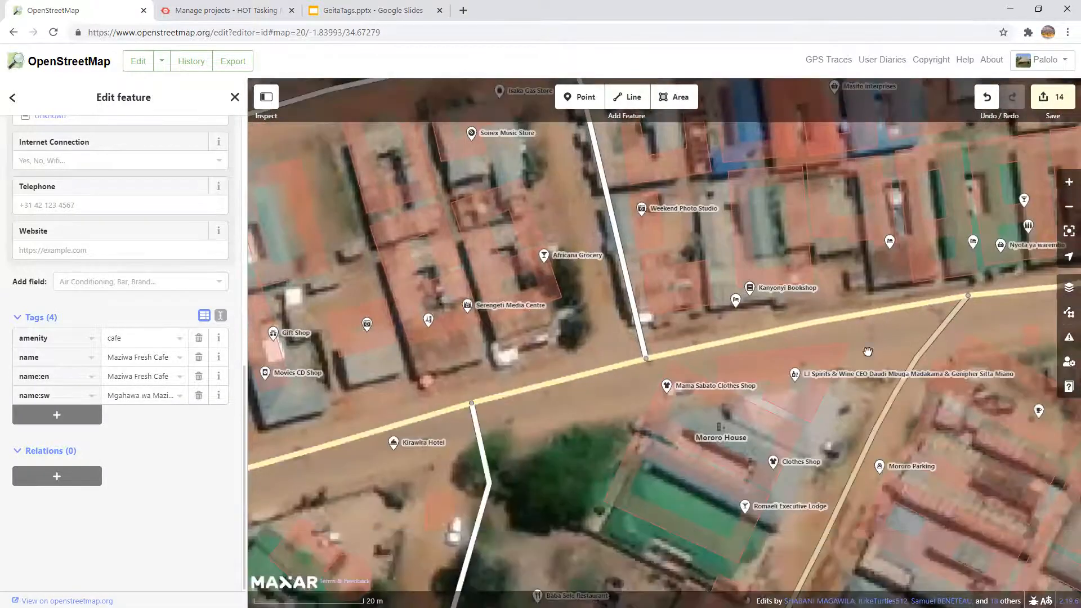
pyautogui.scroll(-1, 860, 391)
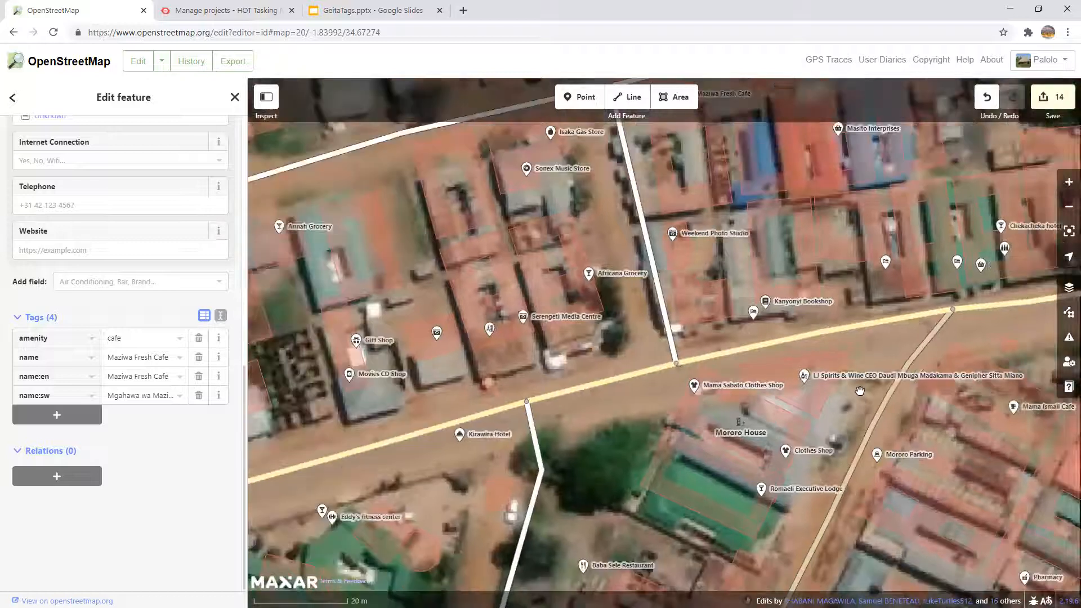
pyautogui.moveTo(621, 410); pyautogui.dragTo(749, 276)
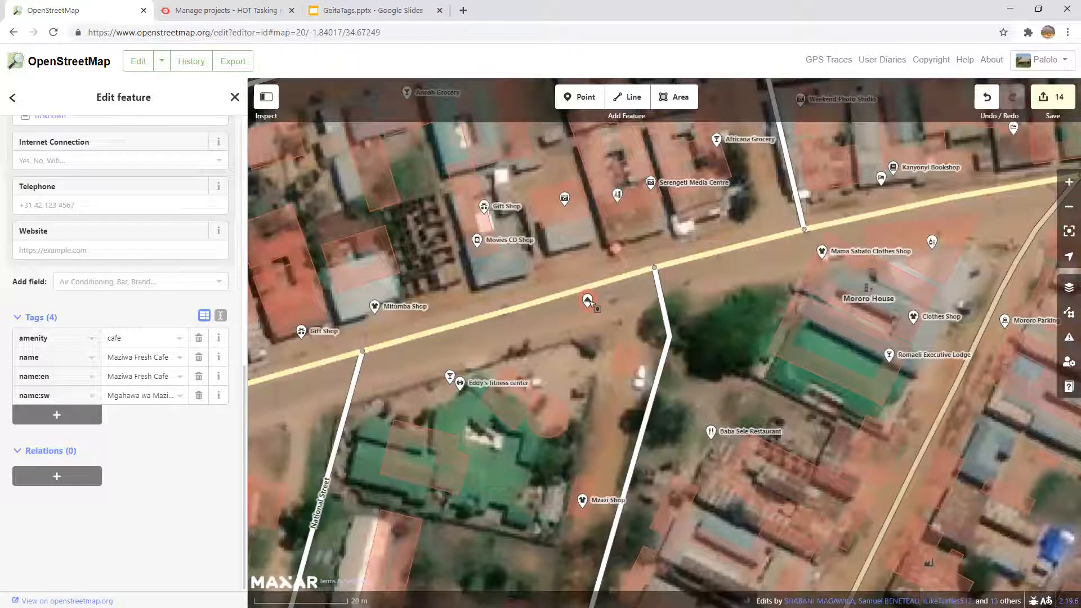
pyautogui.moveTo(589, 302); pyautogui.dragTo(582, 367)
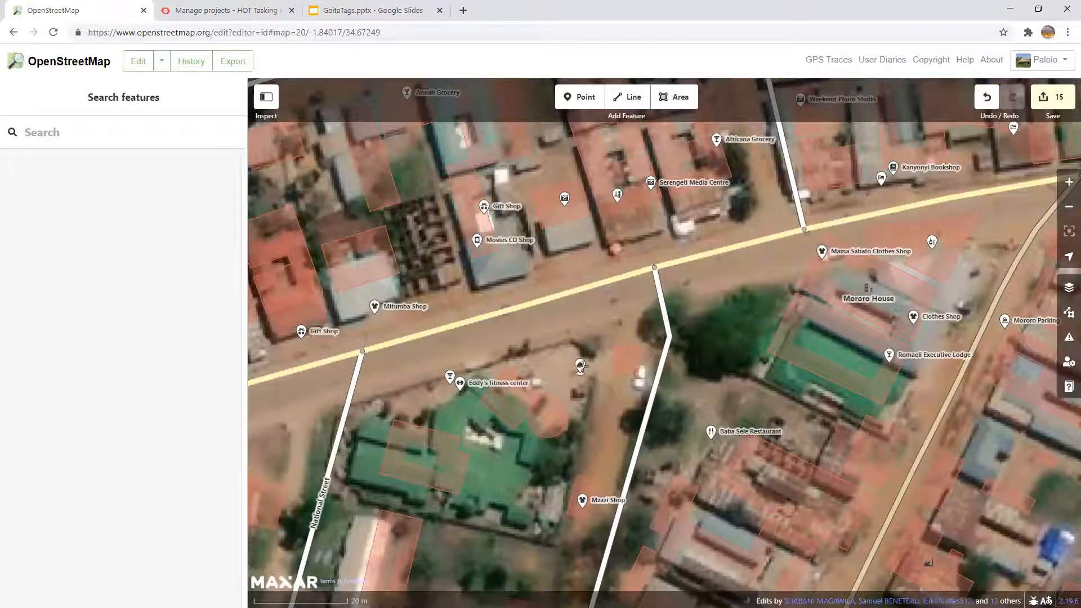
pyautogui.click(580, 366)
# - Move the building outline lying on the side street by Kirawira Hotel to the street's east side, southwest of Baba Sele Restaurant, and rotate it
pyautogui.scroll(-1, 616, 358)
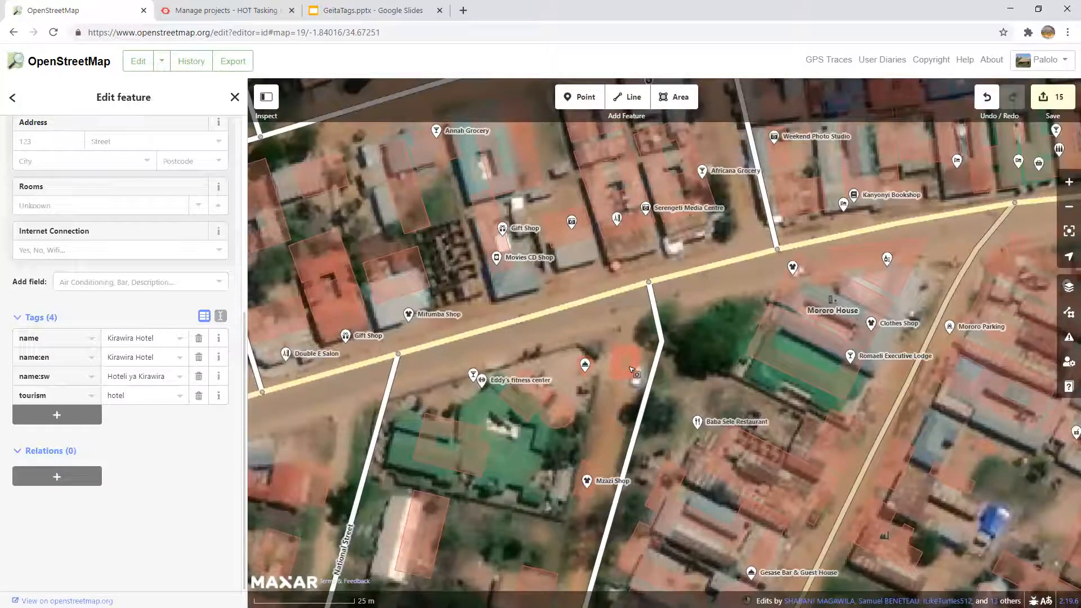
pyautogui.click(632, 370)
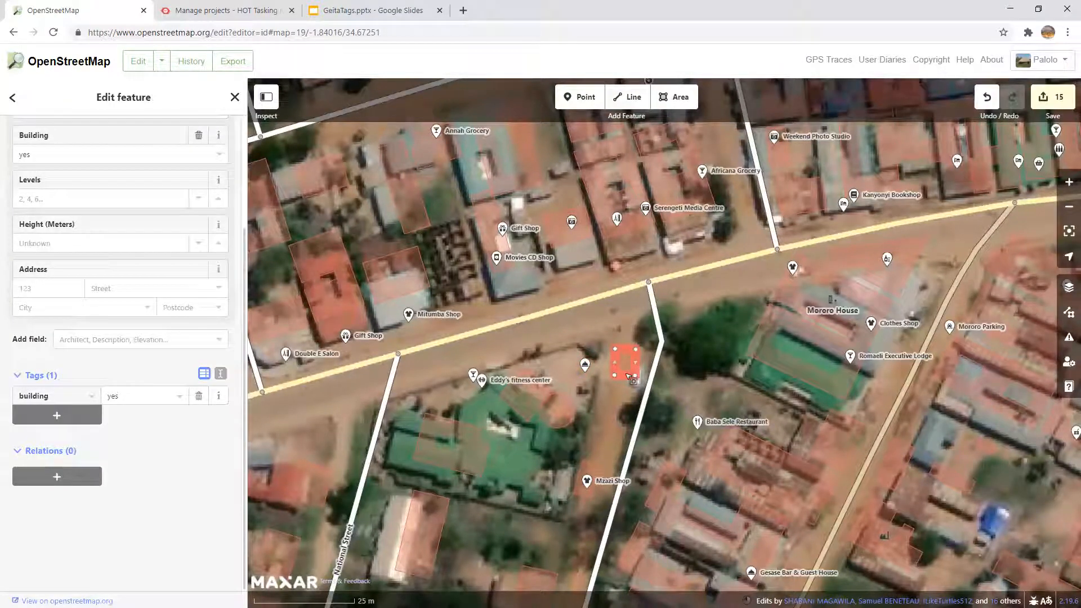
pyautogui.rightClick(629, 376)
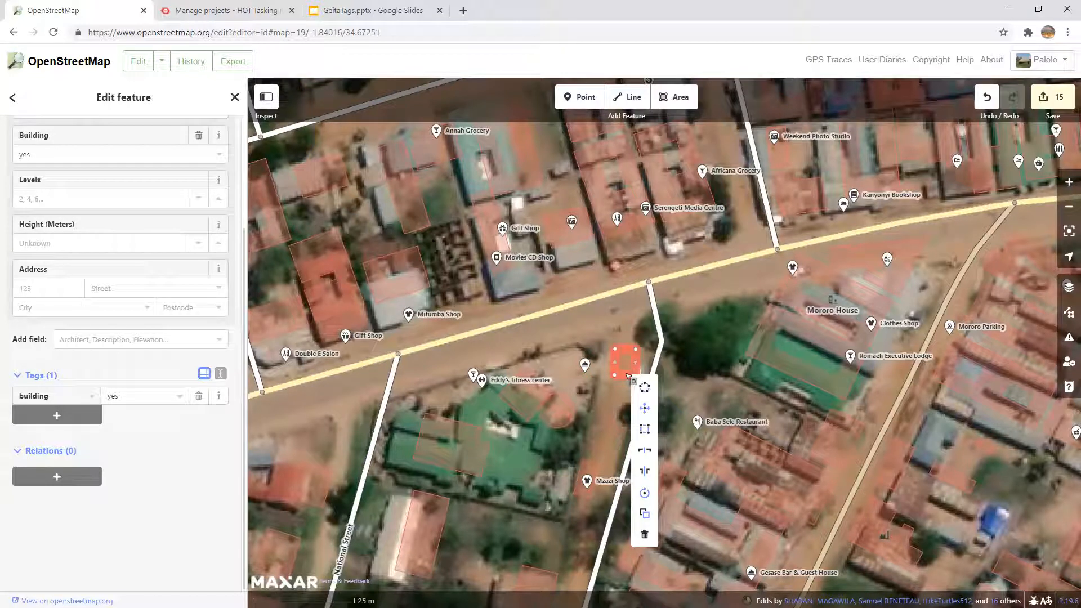
pyautogui.click(645, 408)
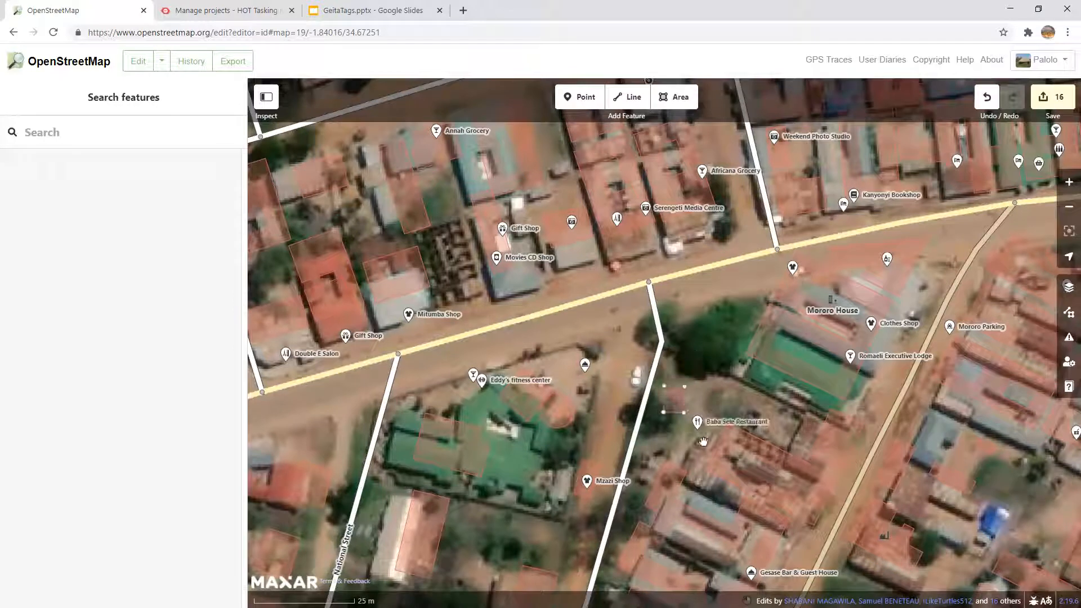
pyautogui.click(680, 495)
pyautogui.rightClick(662, 452)
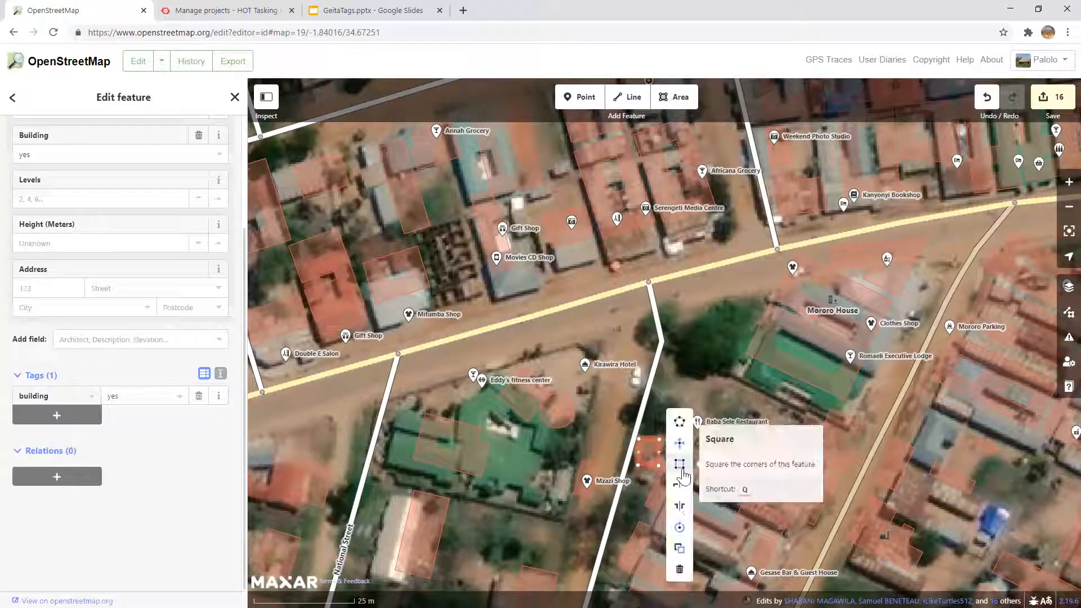
pyautogui.click(683, 530)
pyautogui.click(652, 512)
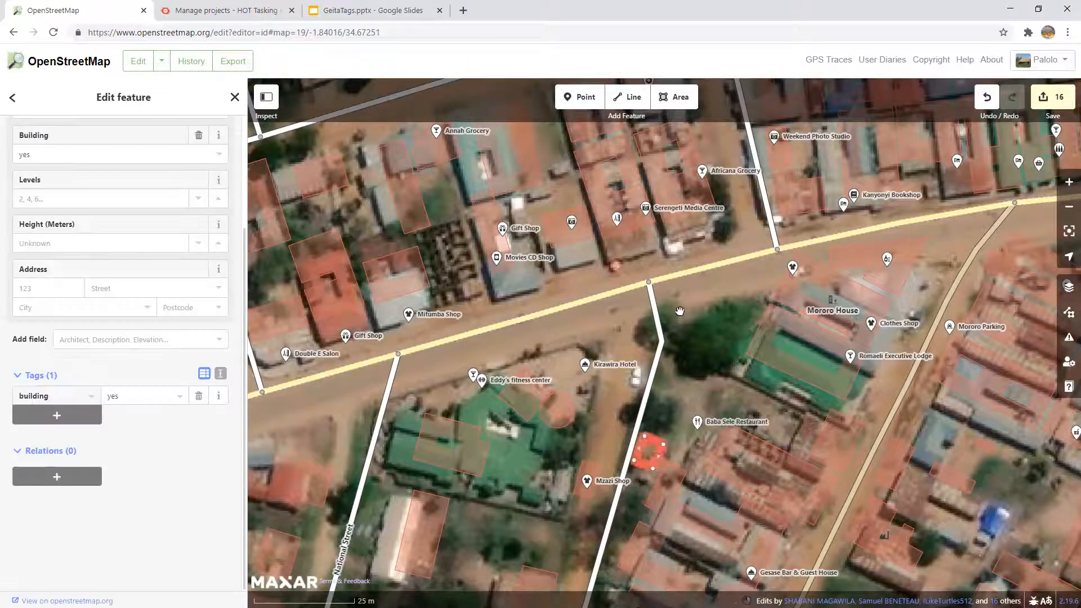
# - Reshape the side street between Kirawira Hotel and Baba Sele Restaurant so that it follows the dirt road on the imagery
pyautogui.click(663, 343)
pyautogui.moveTo(654, 316); pyautogui.dragTo(605, 444)
pyautogui.click(658, 351)
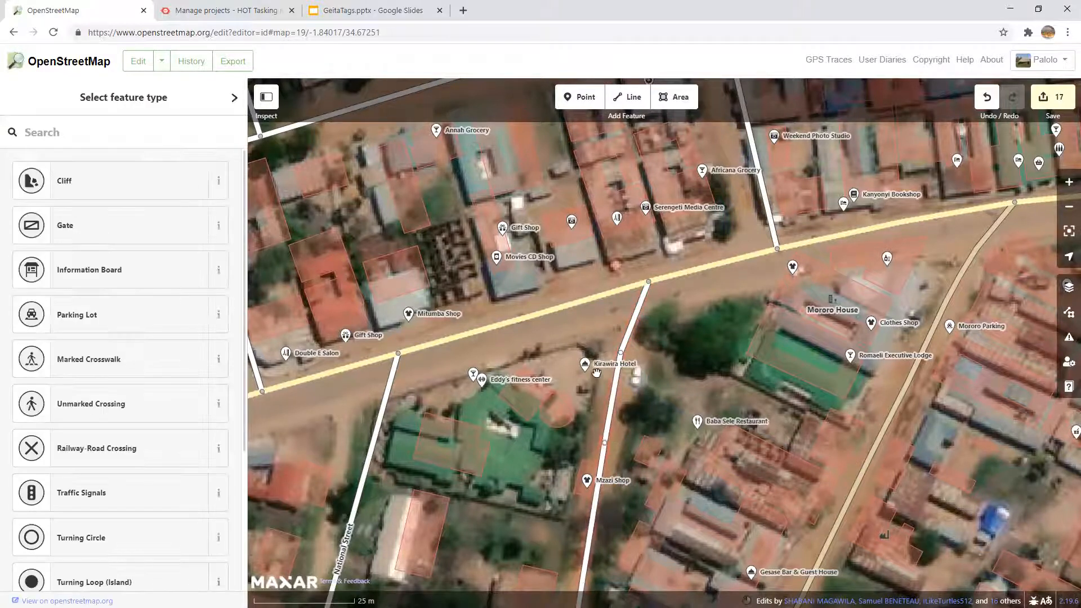
# - Move the building outline at Mzazi Shop west off the side street, and shift the Mzazi Shop point to the building's street-facing side
pyautogui.click(595, 468)
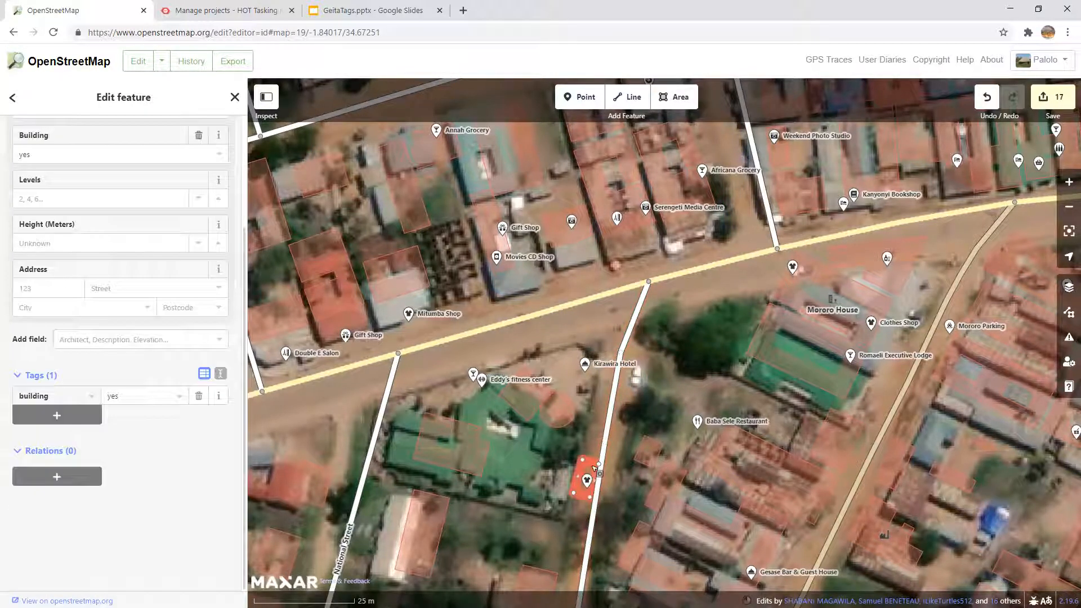
pyautogui.rightClick(594, 469)
pyautogui.click(619, 451)
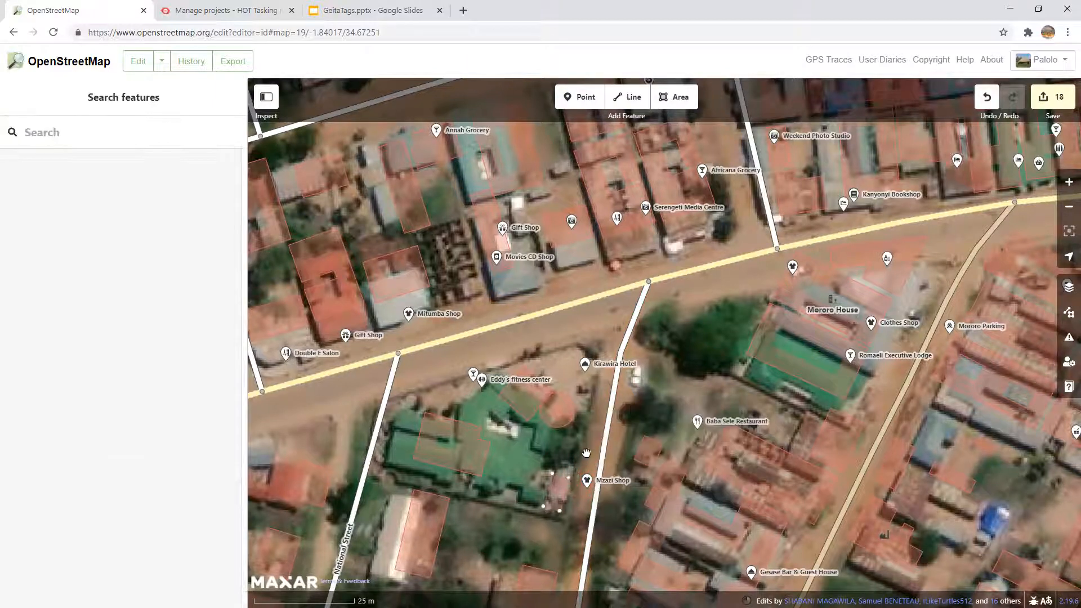
pyautogui.click(590, 453)
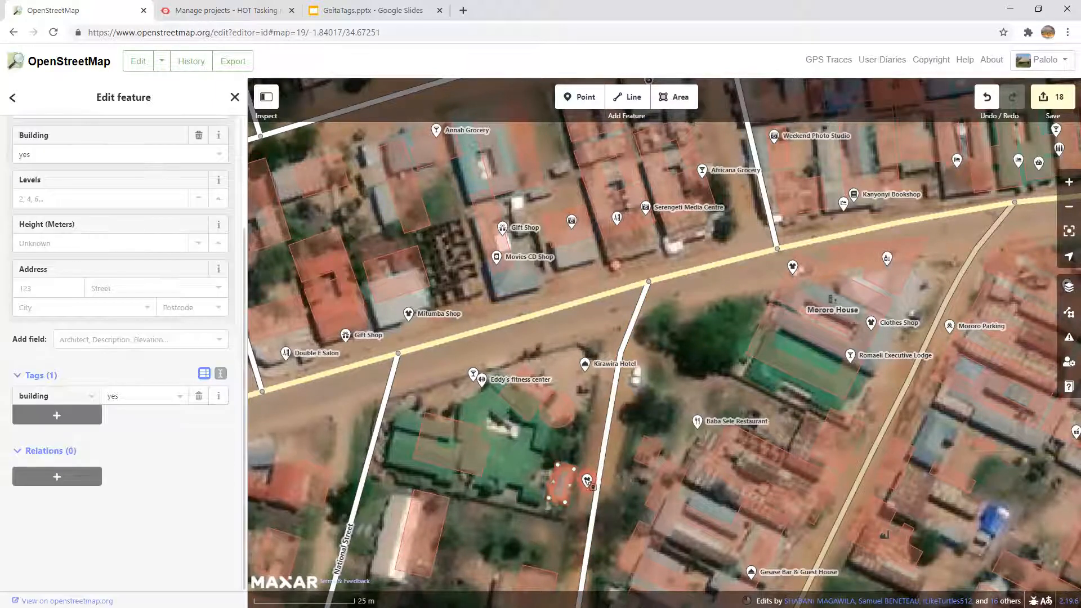
pyautogui.click(587, 480)
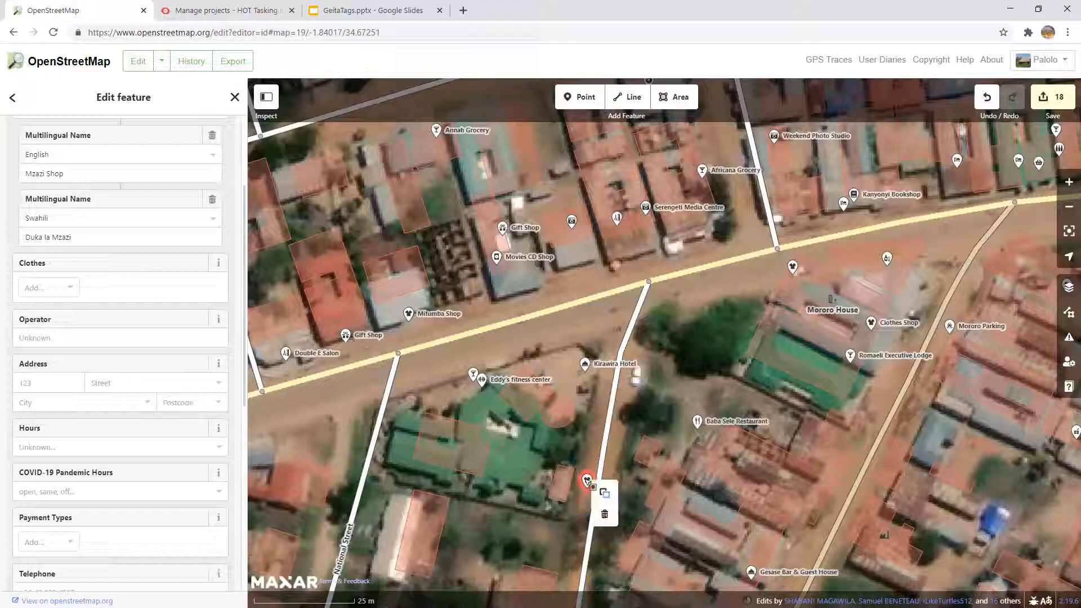
pyautogui.moveTo(589, 482)
pyautogui.mouseDown()
pyautogui.moveTo(584, 455)
pyautogui.moveTo(579, 485)
pyautogui.mouseUp()
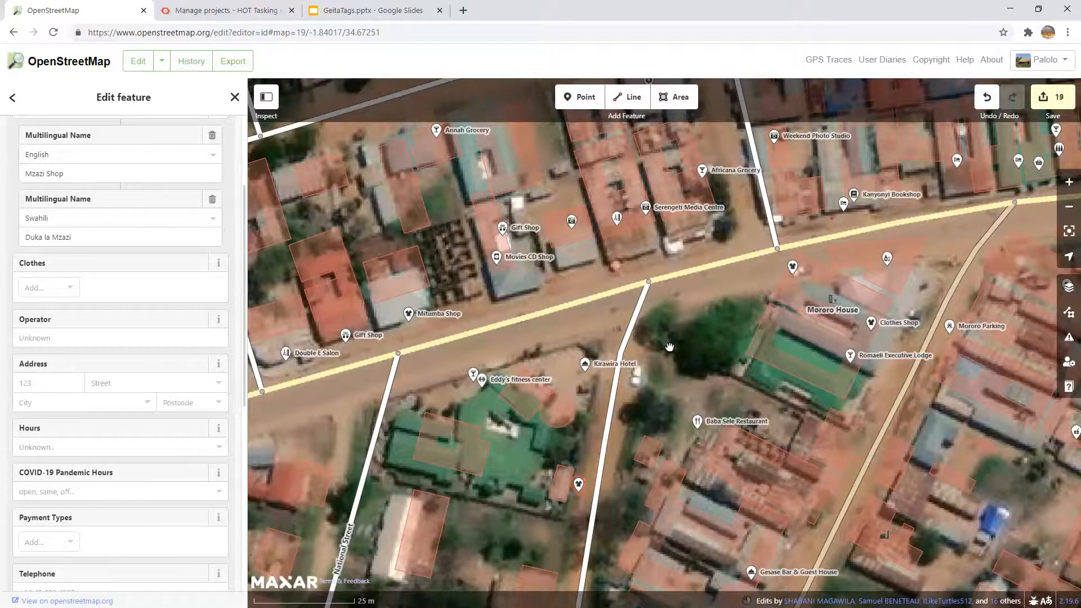
# - Correct the capitalization of the Sunrise serengeti Lodge guest house by setting its name and English name to Sunrise Serengeti Lodge
pyautogui.scroll(-2, 669, 347)
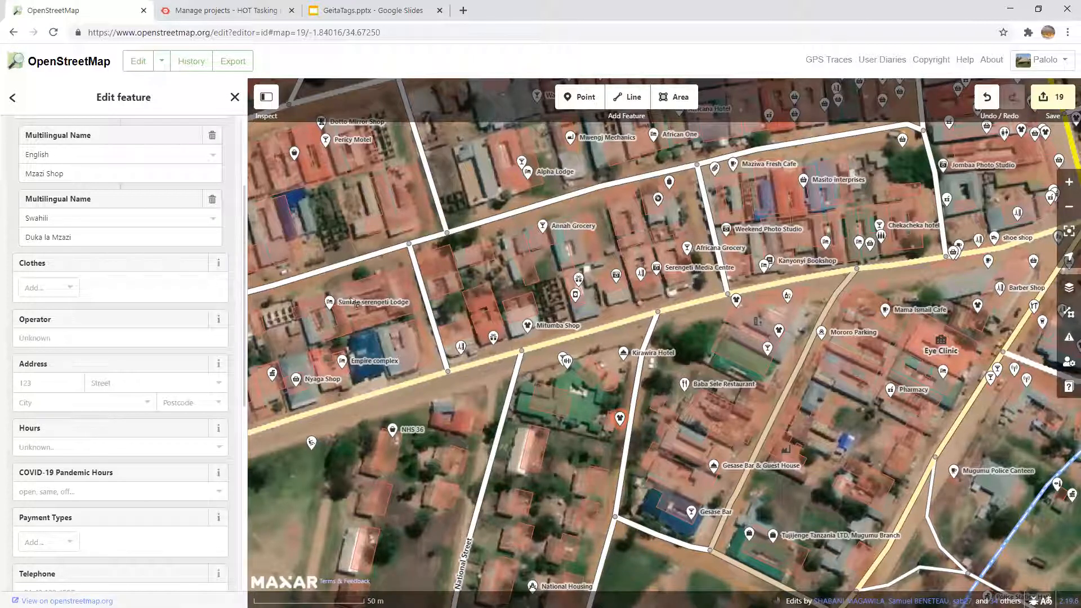
pyautogui.click(330, 303)
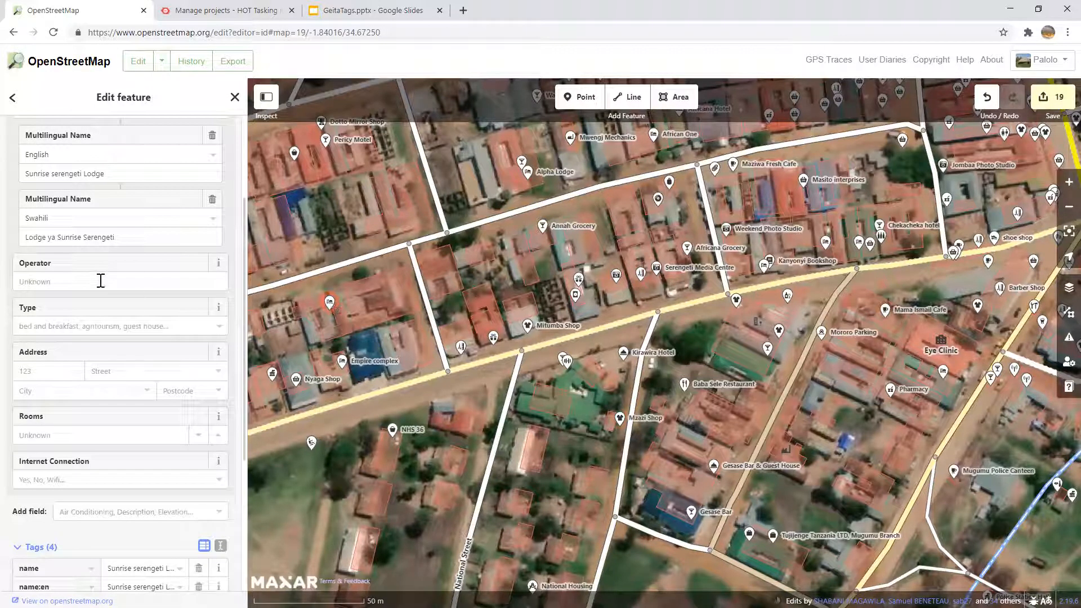
pyautogui.scroll(3, 79, 259)
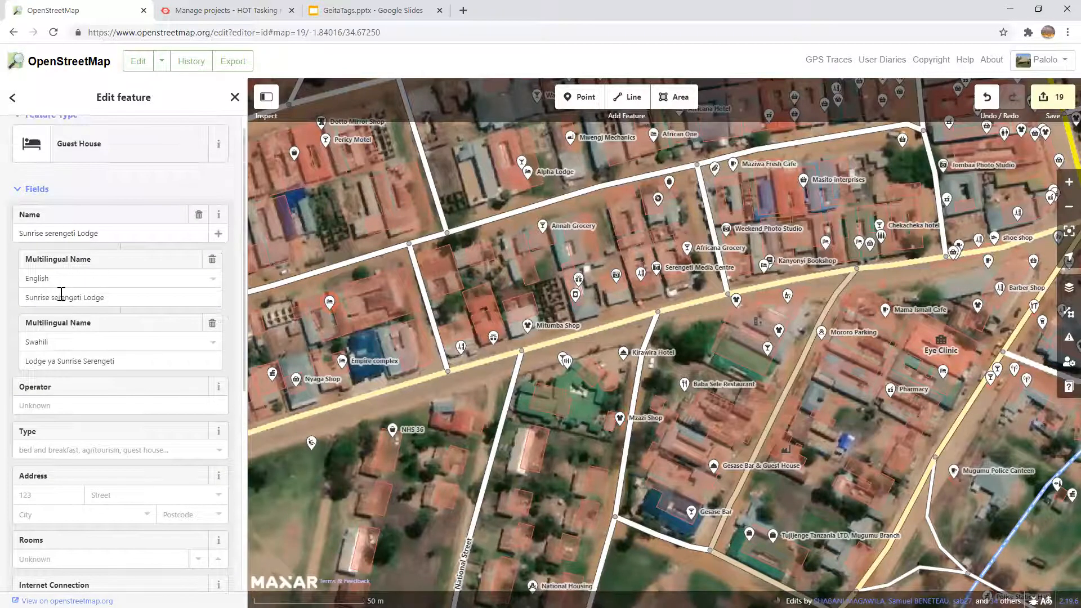
pyautogui.click(58, 298)
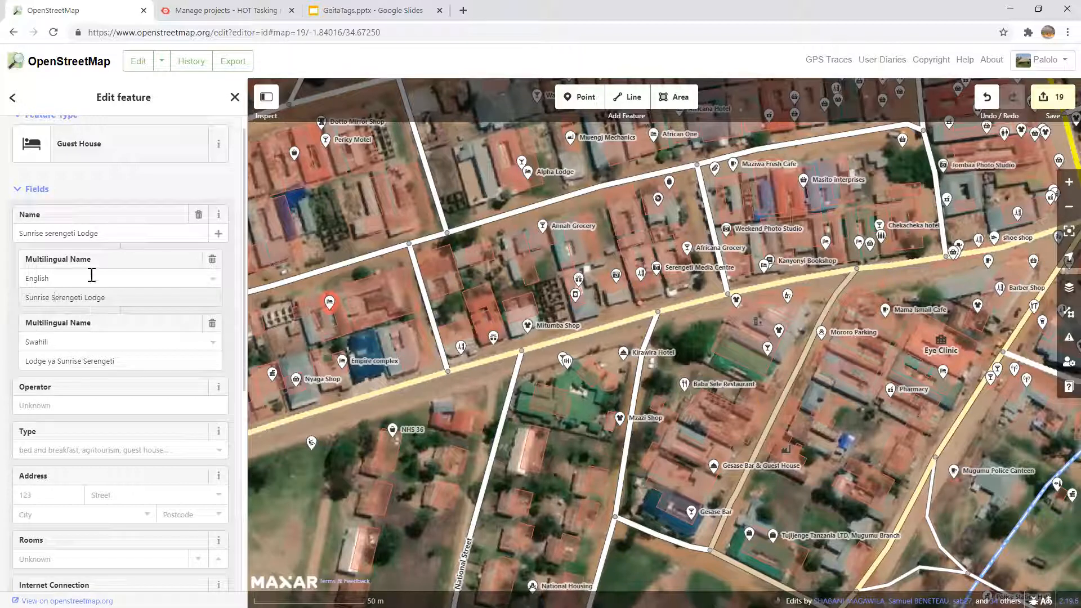
pyautogui.click(75, 246)
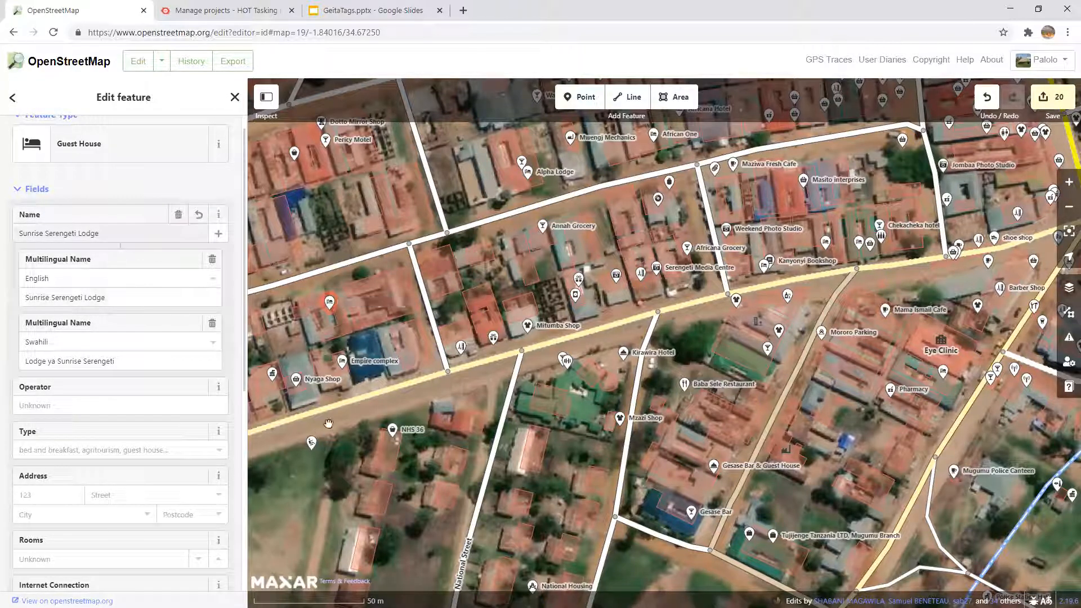
pyautogui.click(348, 317)
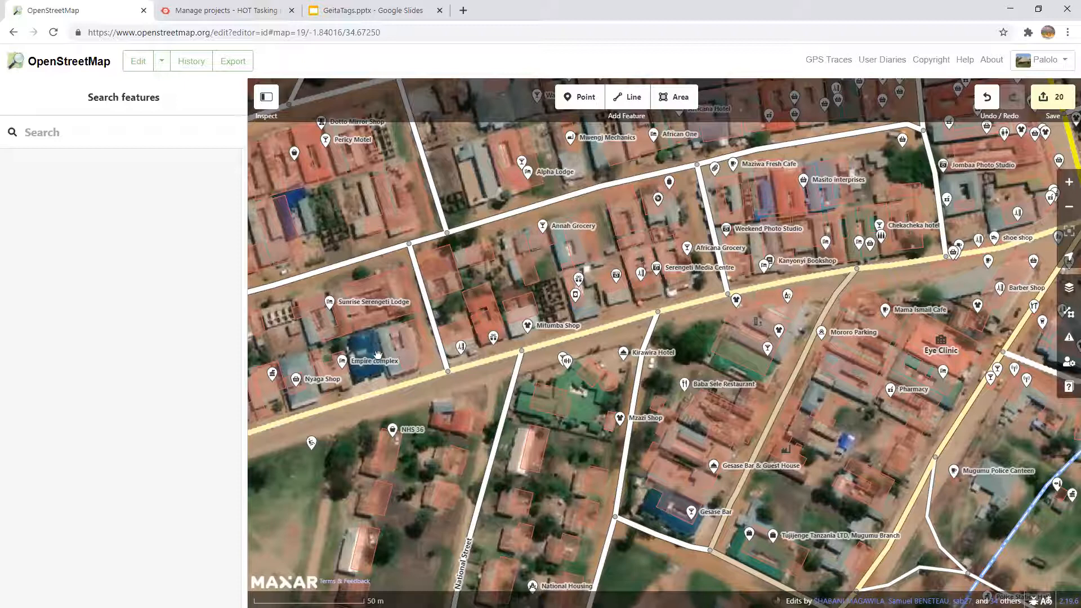
pyautogui.moveTo(341, 454); pyautogui.dragTo(461, 384)
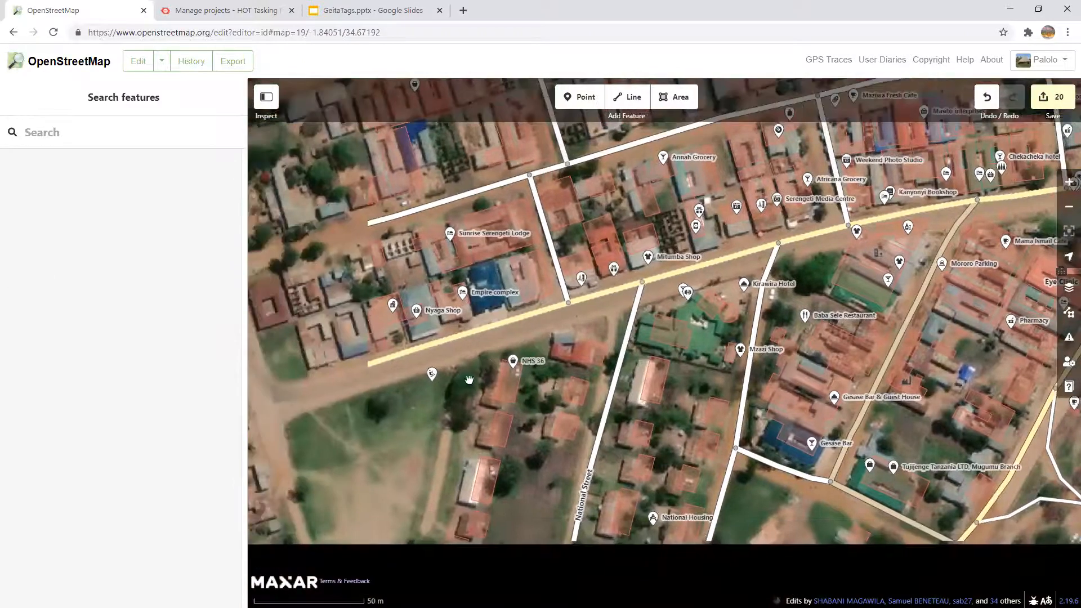
# - Upload the 20 edits to OpenStreetMap with the changeset comment "Tanzania tagging edits"
pyautogui.scroll(-2, 462, 390)
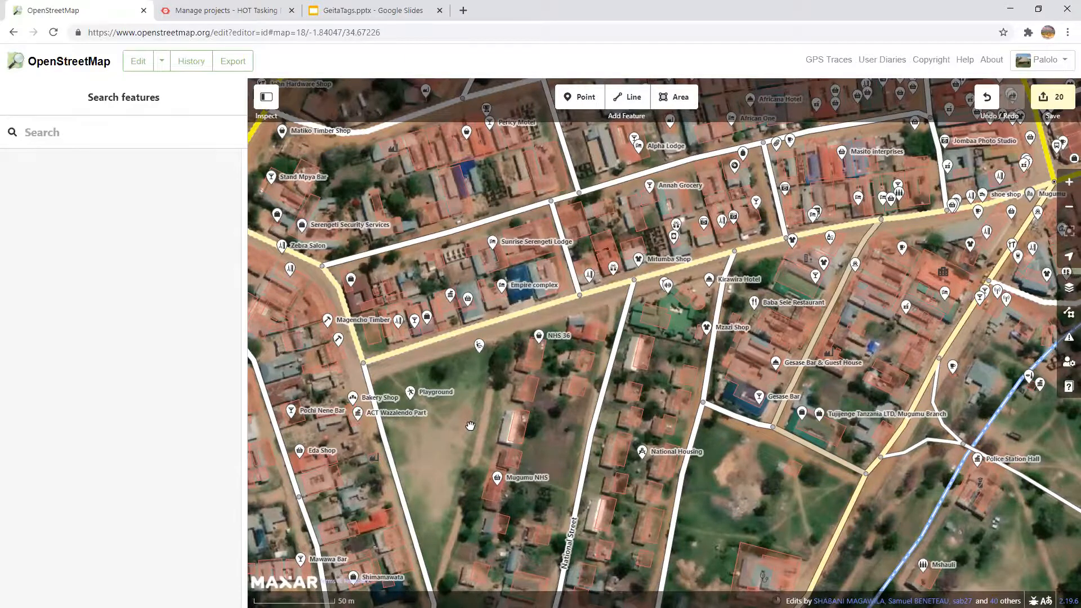
pyautogui.scroll(-5, 470, 426)
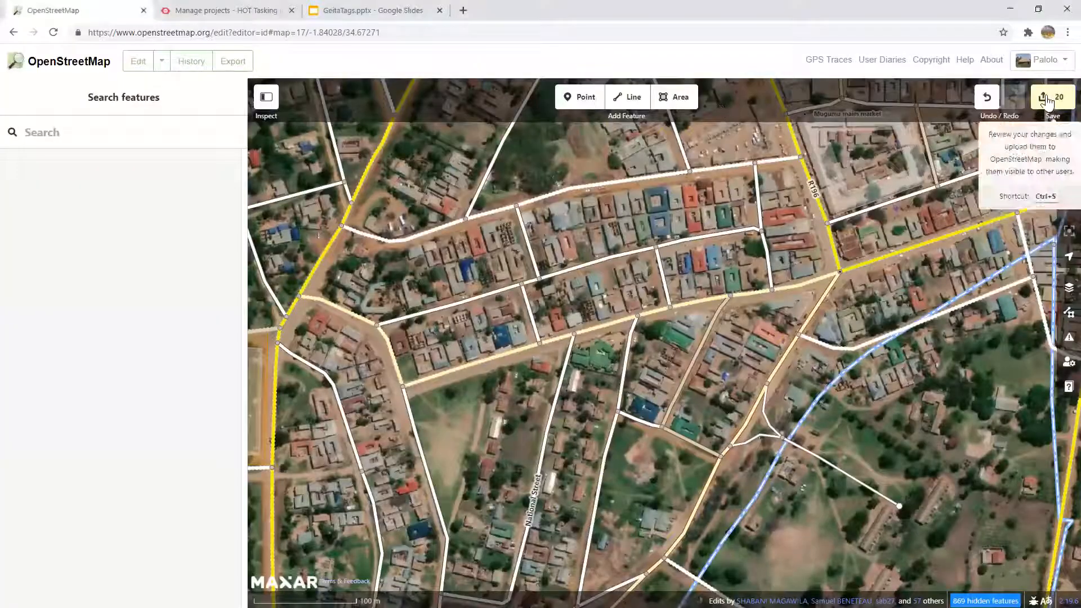
pyautogui.click(1046, 98)
pyautogui.click(199, 147)
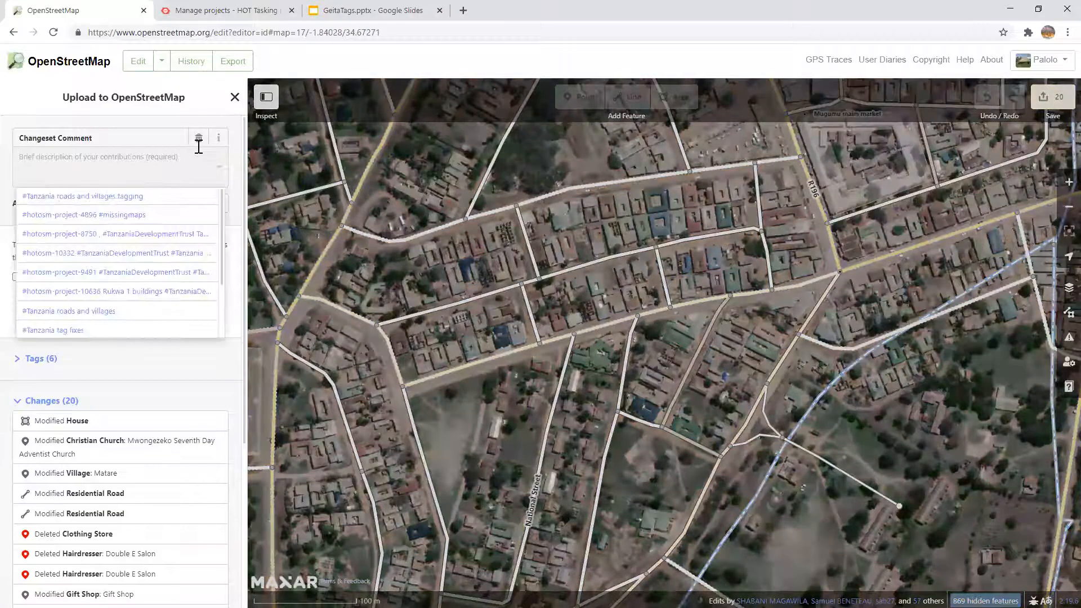
pyautogui.write('Tanzan')
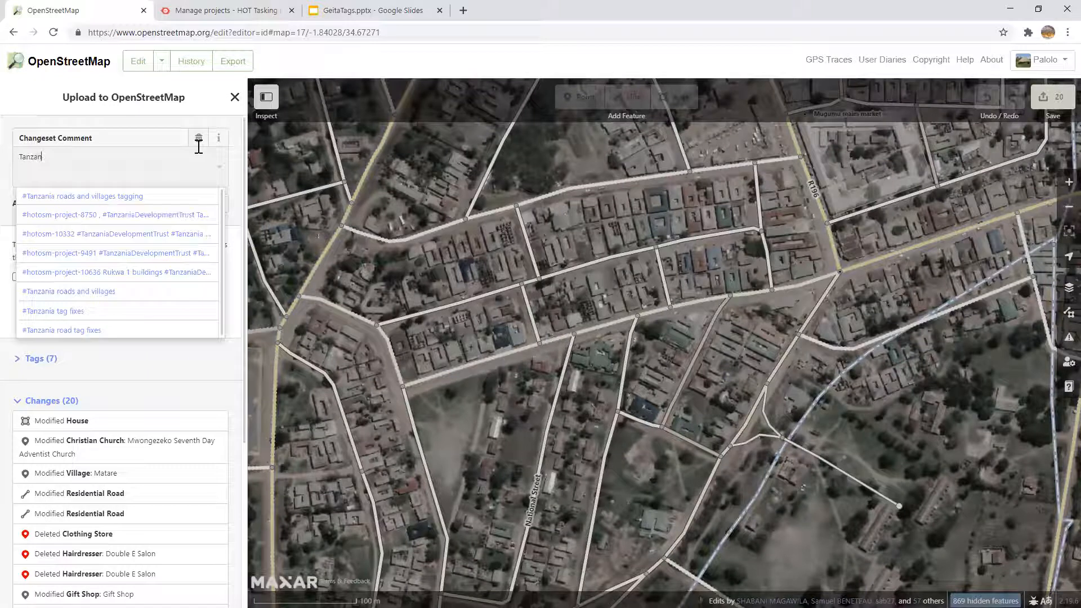
pyautogui.write('ia tagging edits')
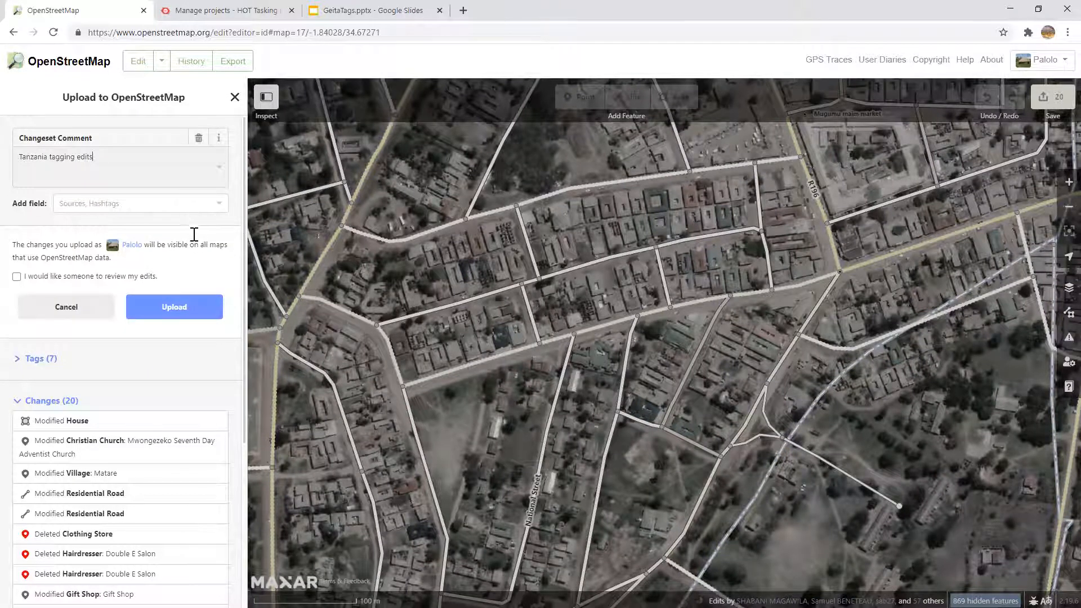
pyautogui.click(201, 311)
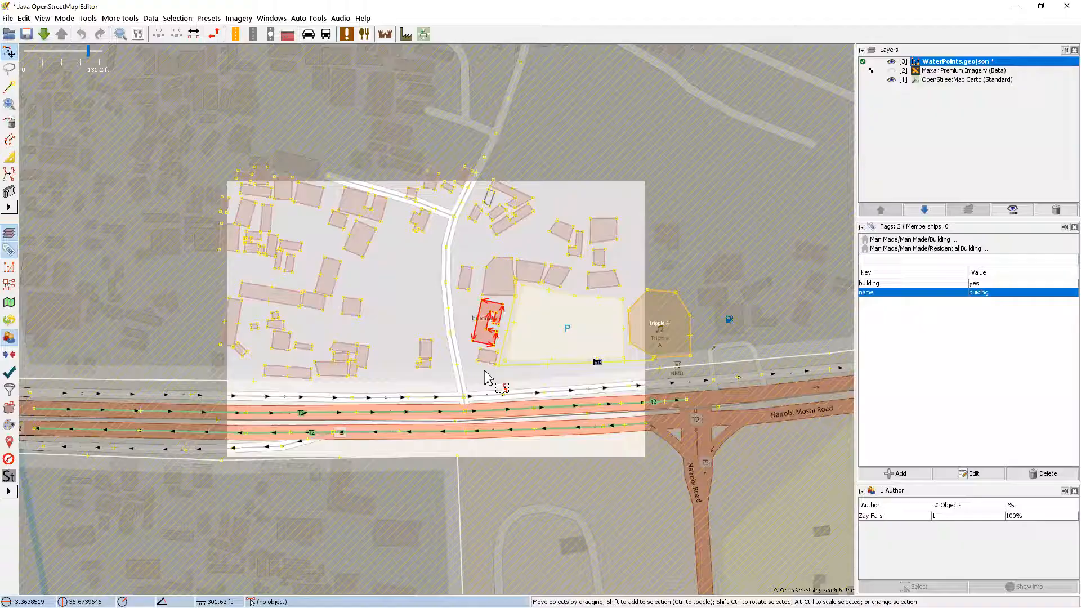
# - In JOSM, show Maxar Premium Imagery instead of OpenStreetMap Carto and remove the name tag from the selected building beside the car park
pyautogui.click(892, 70)
pyautogui.click(892, 80)
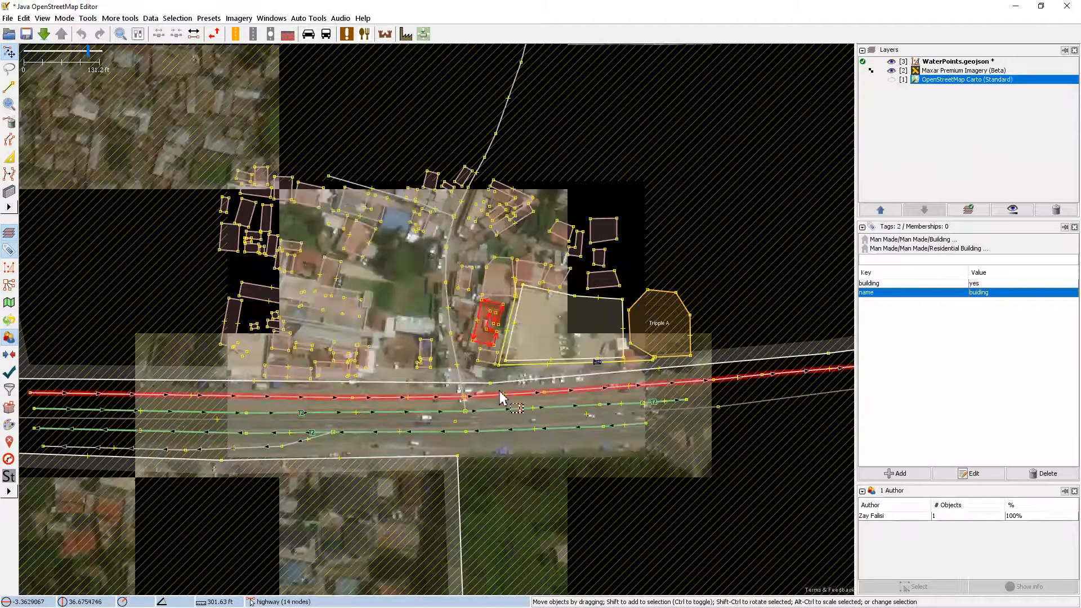
pyautogui.scroll(1, 488, 365)
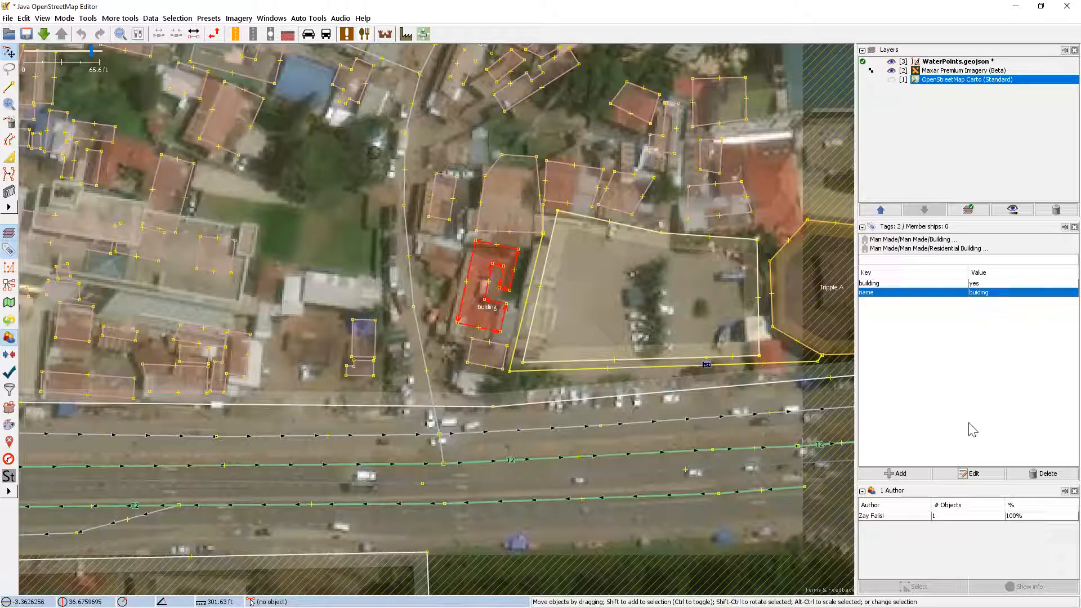
pyautogui.click(1043, 475)
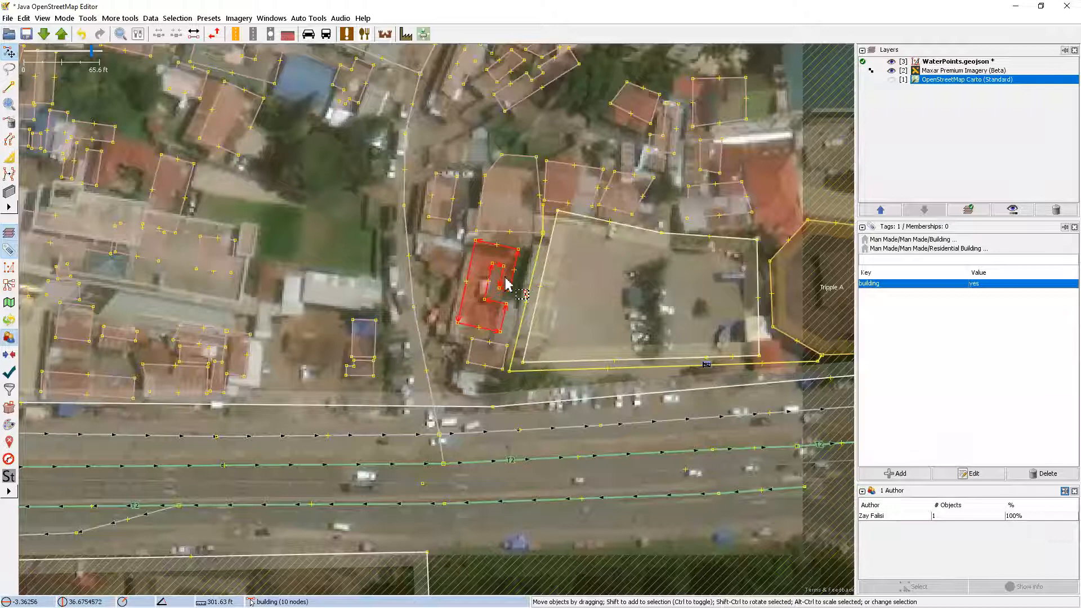
# - Show the OpenStreetMap Carto layer, and hide the Maxar Premium Imagery and WaterPoints.geojson layers
pyautogui.moveTo(341, 170); pyautogui.dragTo(261, 336)
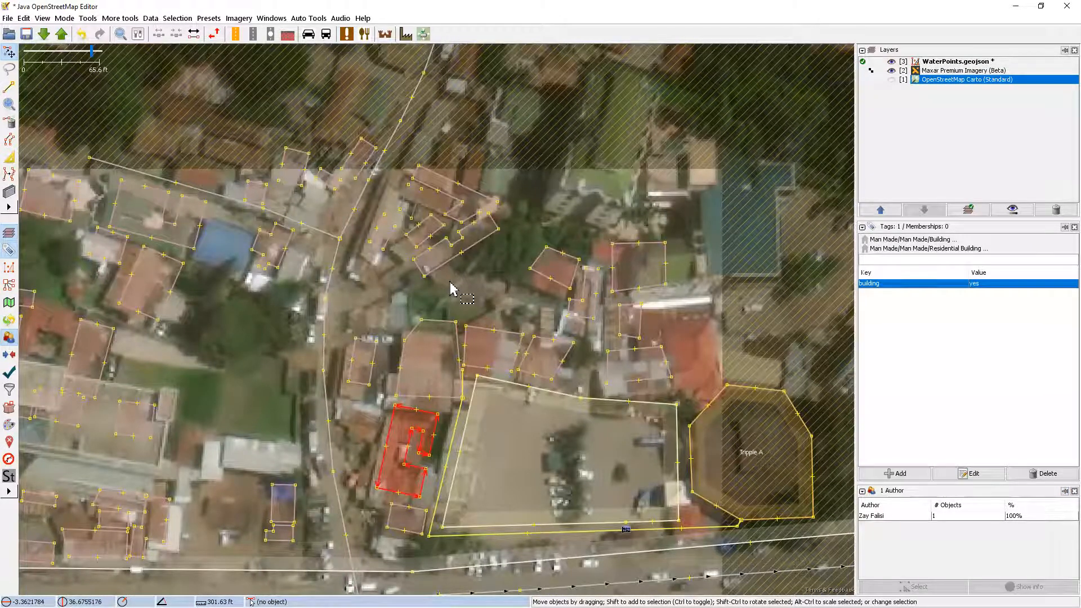
pyautogui.click(892, 80)
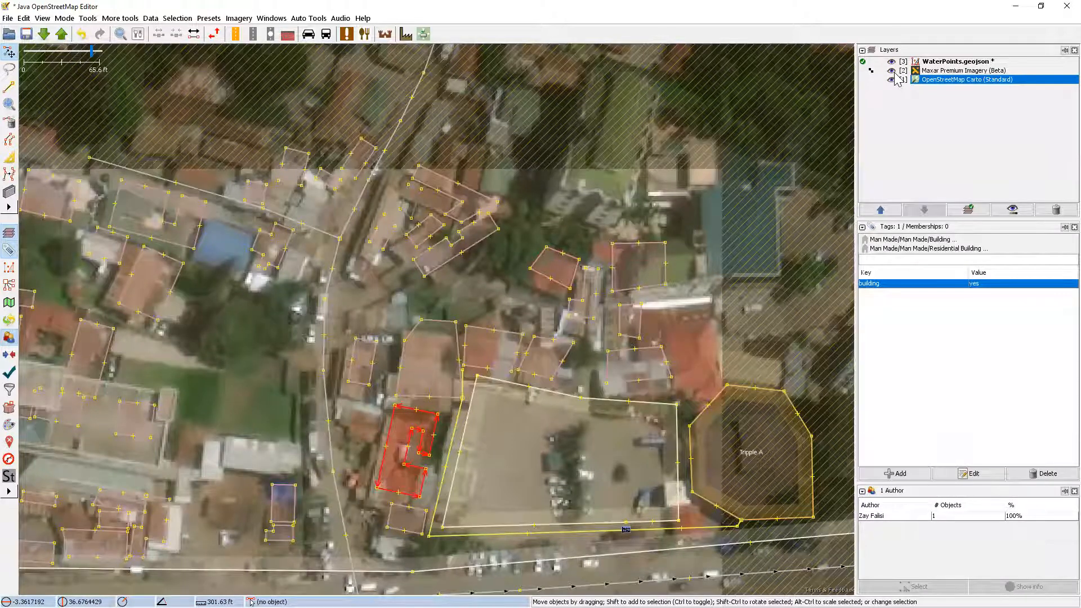
pyautogui.click(891, 70)
pyautogui.scroll(-4, 663, 212)
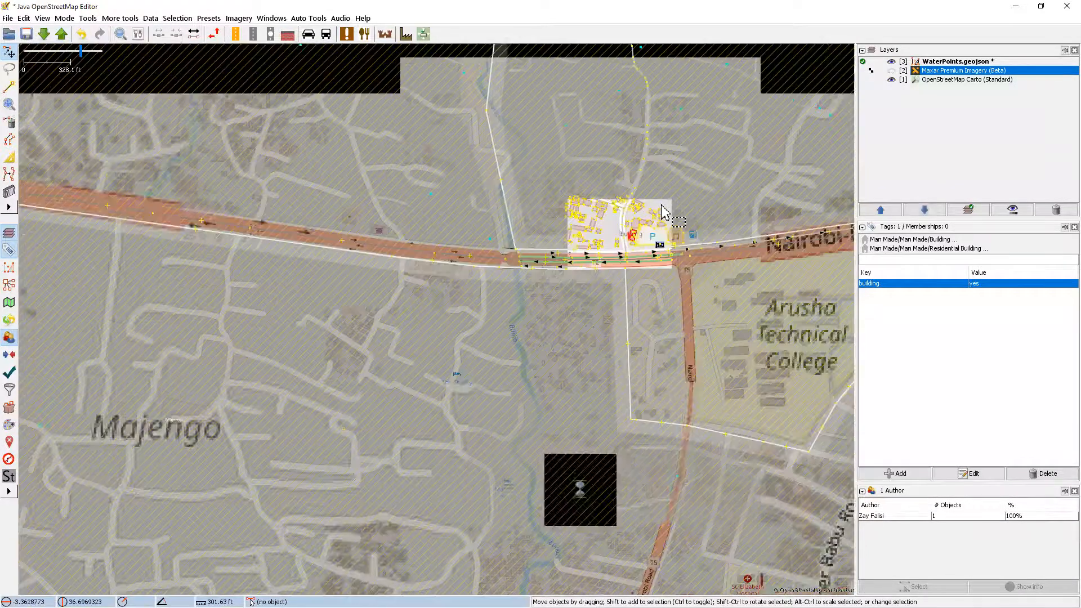
pyautogui.scroll(-8, 663, 213)
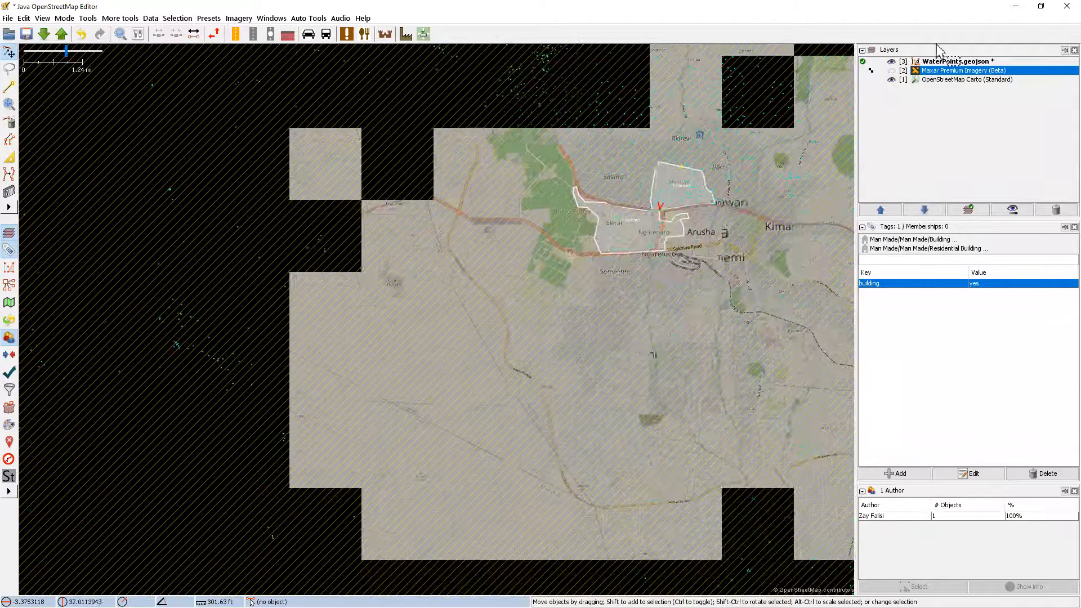
pyautogui.click(892, 61)
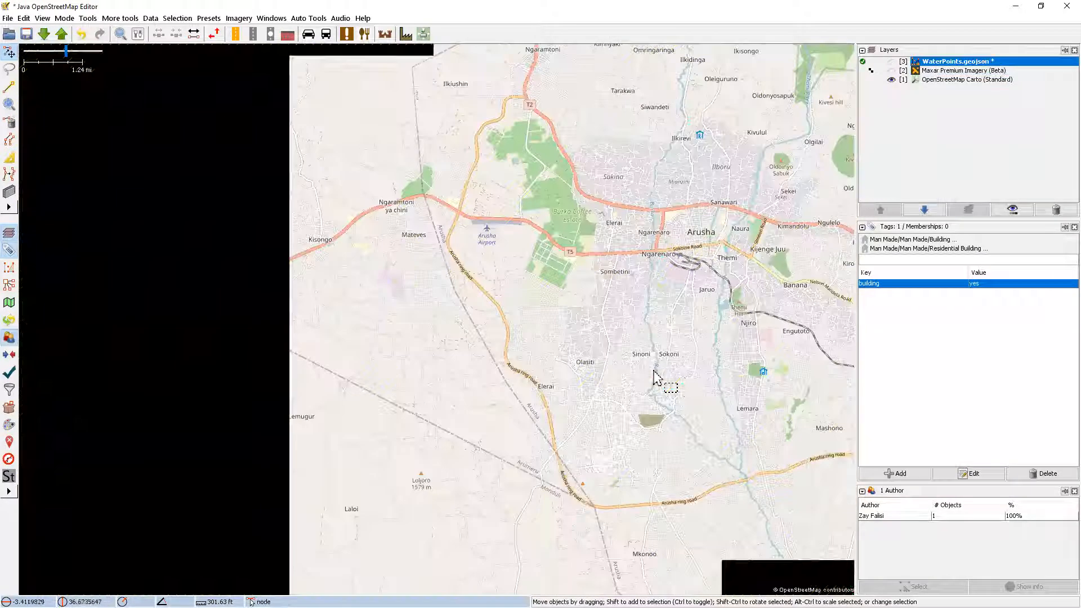
# - Locate Mugumu Town on the base map west of Arusha and examine the villages east of it, around Rwamchanga and Kisangura
pyautogui.scroll(-4, 542, 210)
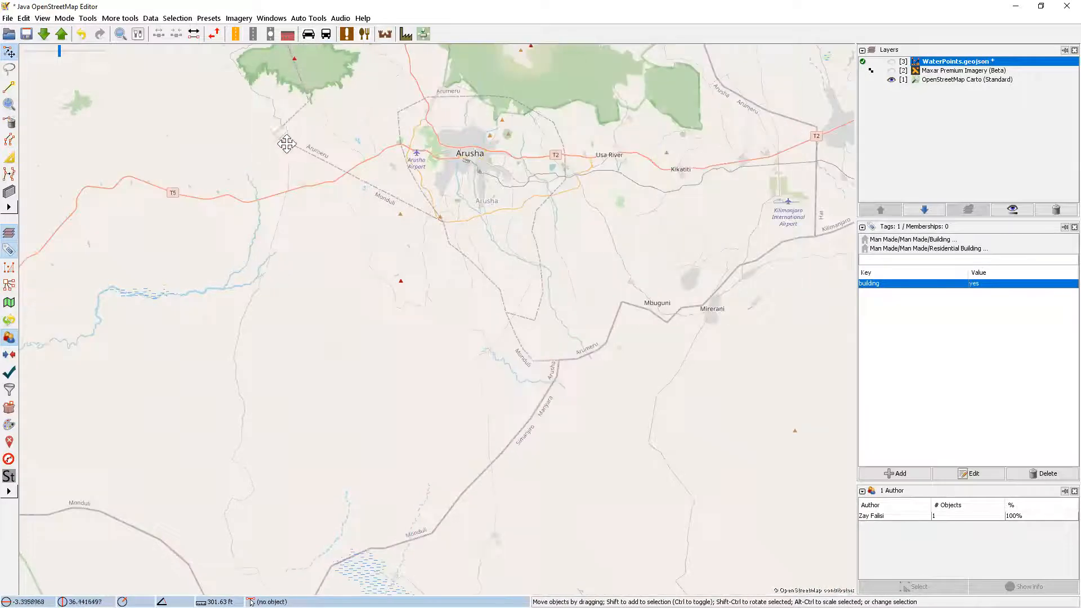
pyautogui.scroll(5, 406, 225)
pyautogui.moveTo(754, 520); pyautogui.dragTo(757, 524)
pyautogui.moveTo(357, 119); pyautogui.dragTo(734, 501)
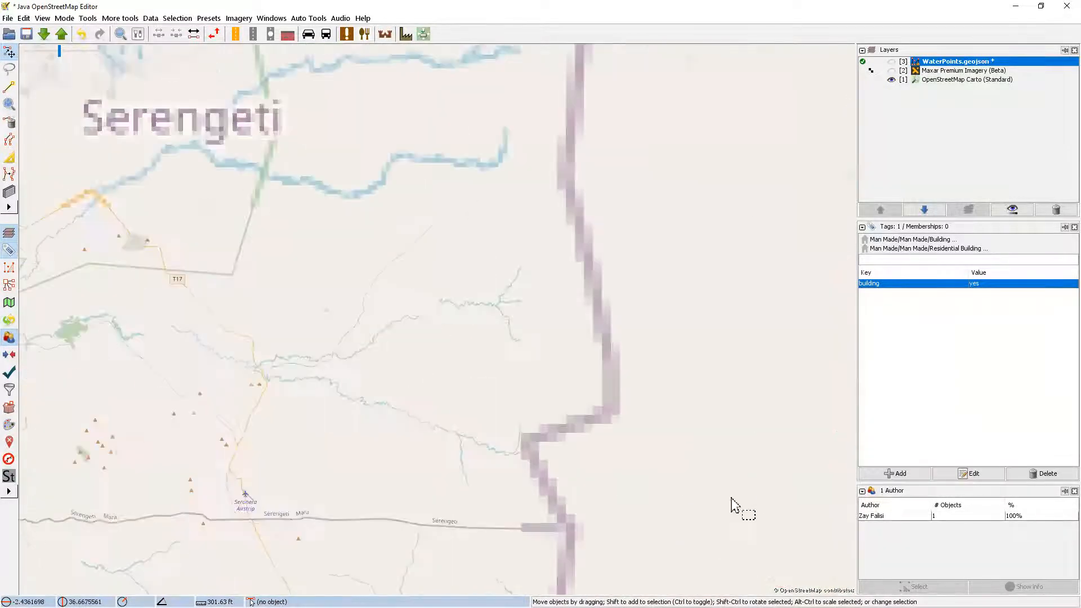
pyautogui.moveTo(462, 209); pyautogui.dragTo(598, 422)
pyautogui.moveTo(501, 402); pyautogui.dragTo(686, 245)
pyautogui.scroll(2, 417, 318)
pyautogui.scroll(2, 445, 349)
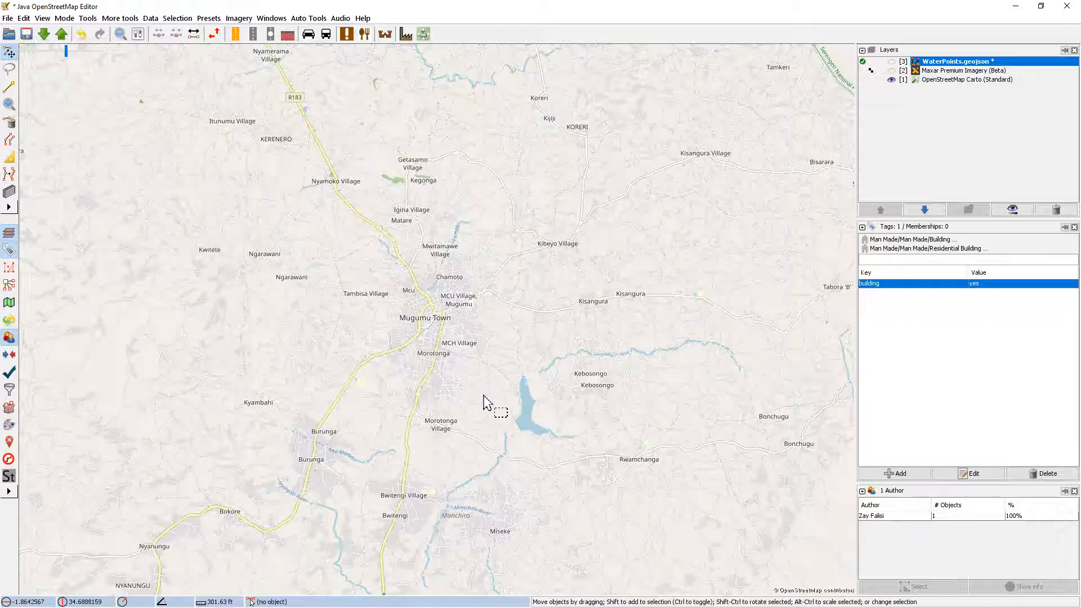
pyautogui.scroll(2, 605, 390)
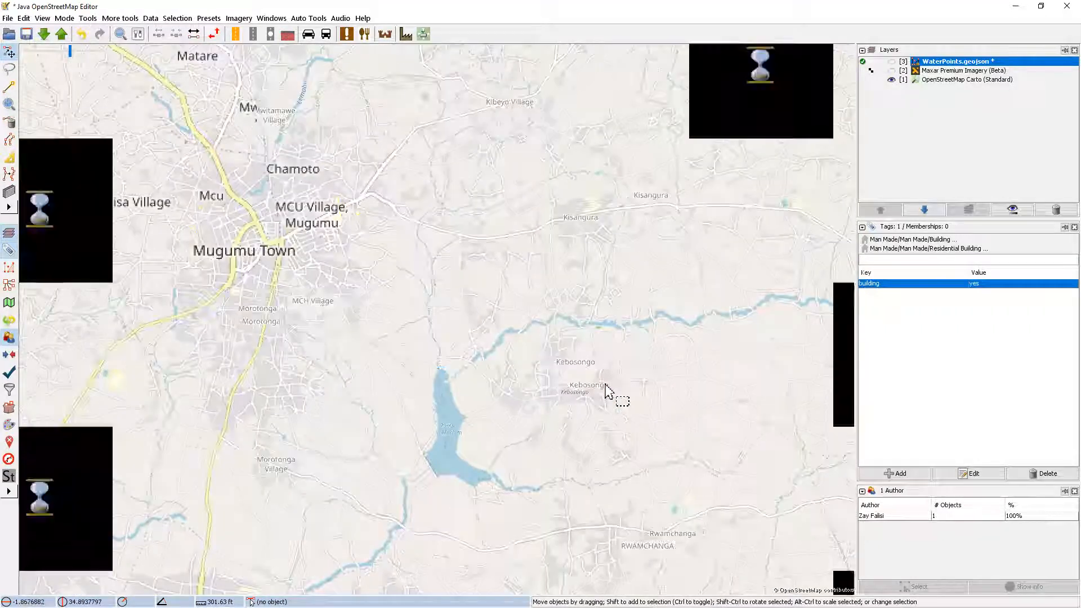
pyautogui.moveTo(643, 539); pyautogui.dragTo(456, 321)
pyautogui.scroll(3, 455, 321)
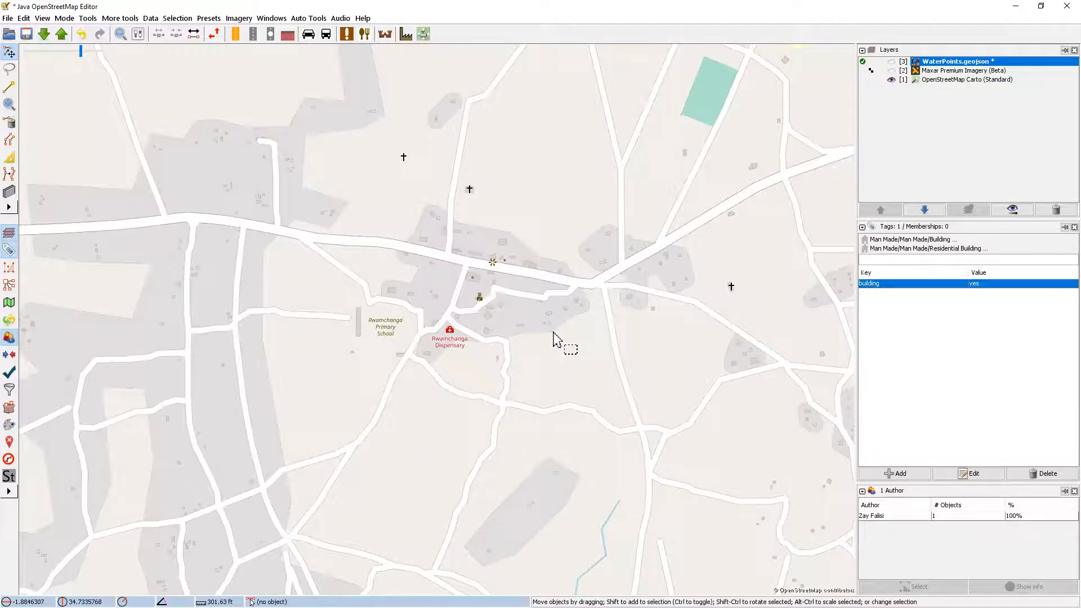
pyautogui.scroll(-3, 553, 334)
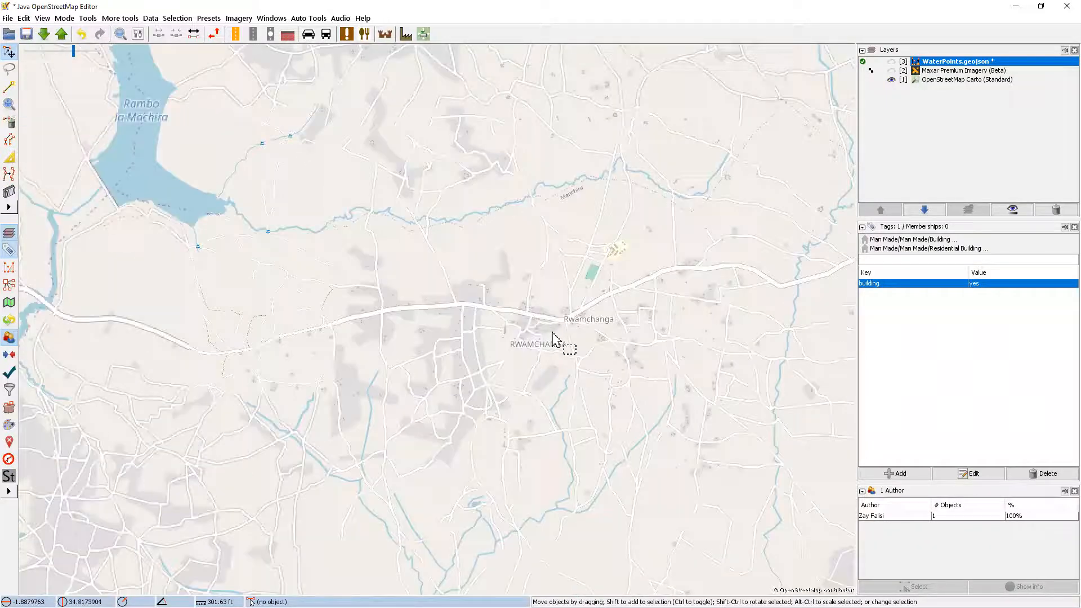
pyautogui.scroll(-1, 553, 338)
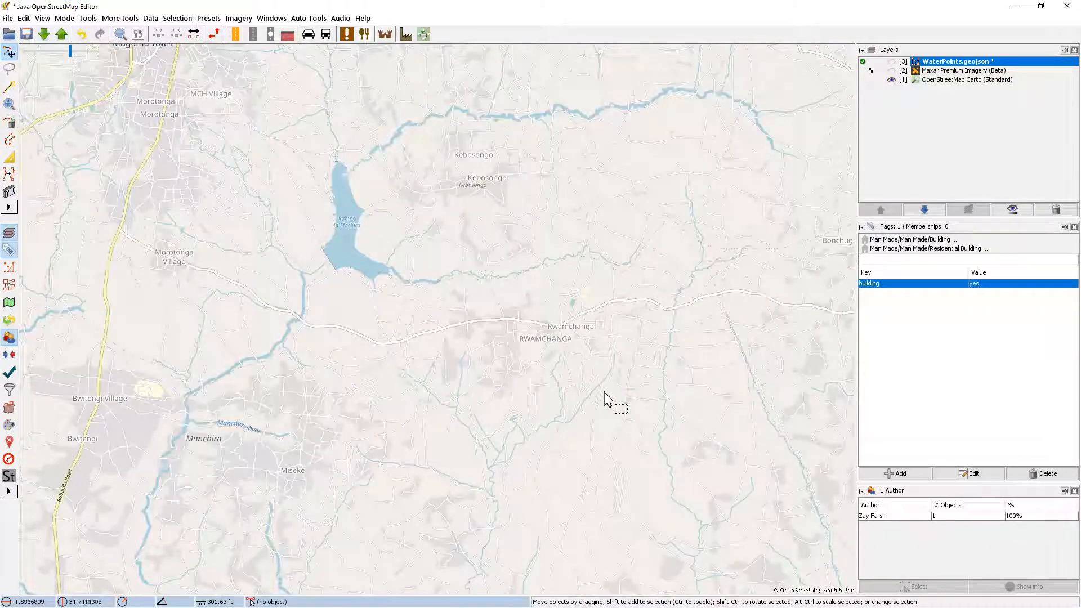
pyautogui.moveTo(515, 246); pyautogui.dragTo(348, 366)
pyautogui.scroll(1, 414, 392)
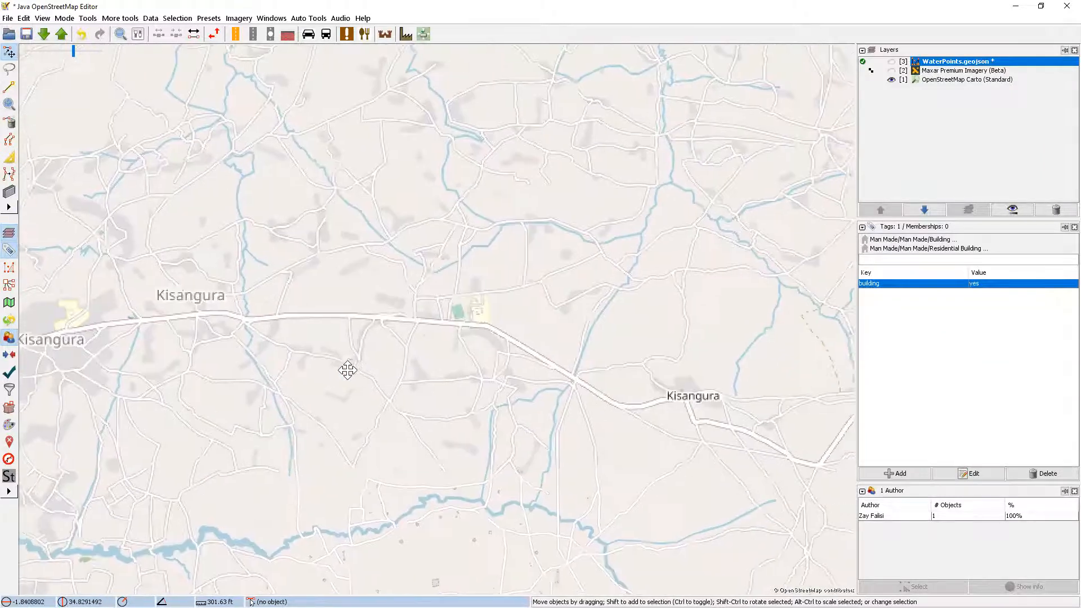
# - Request an OpenStreetMap data download for the Kisangura area, and delete the WaterPoints.geojson layer without saving its changes
pyautogui.click(45, 35)
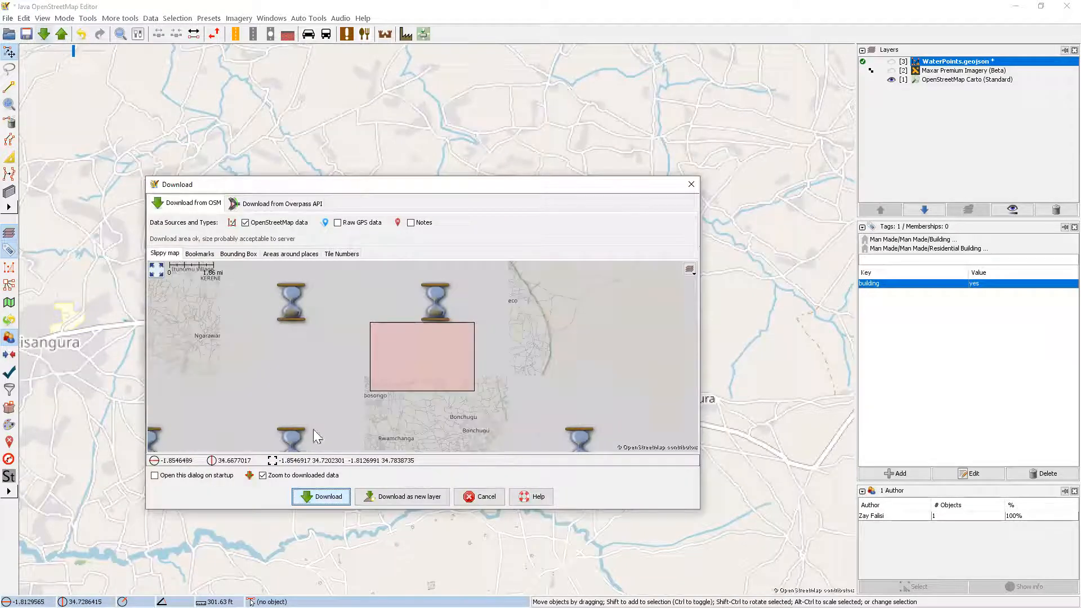
pyautogui.click(329, 497)
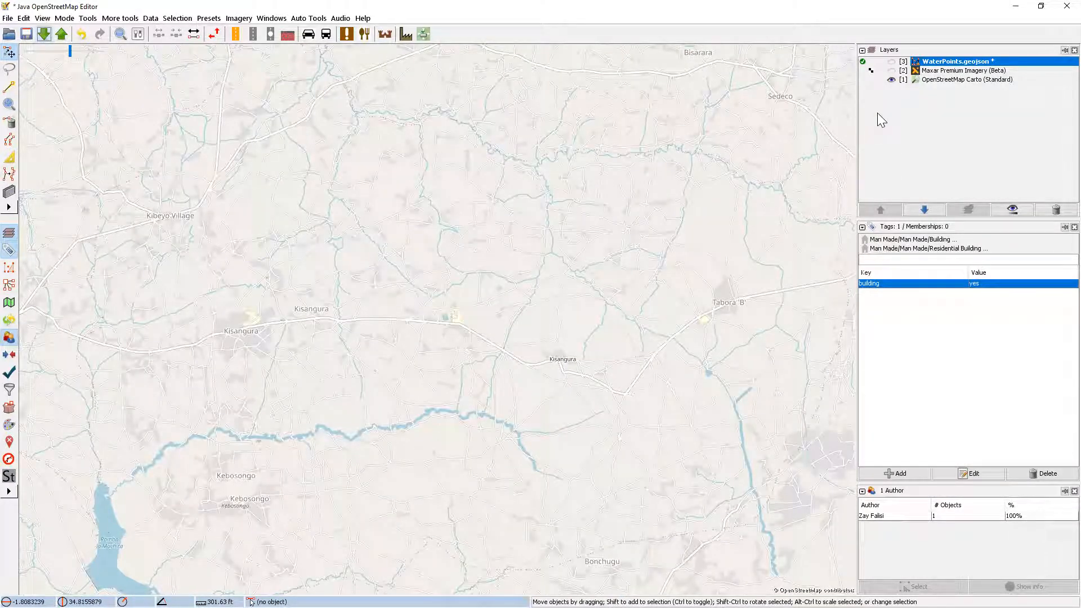
pyautogui.click(1048, 213)
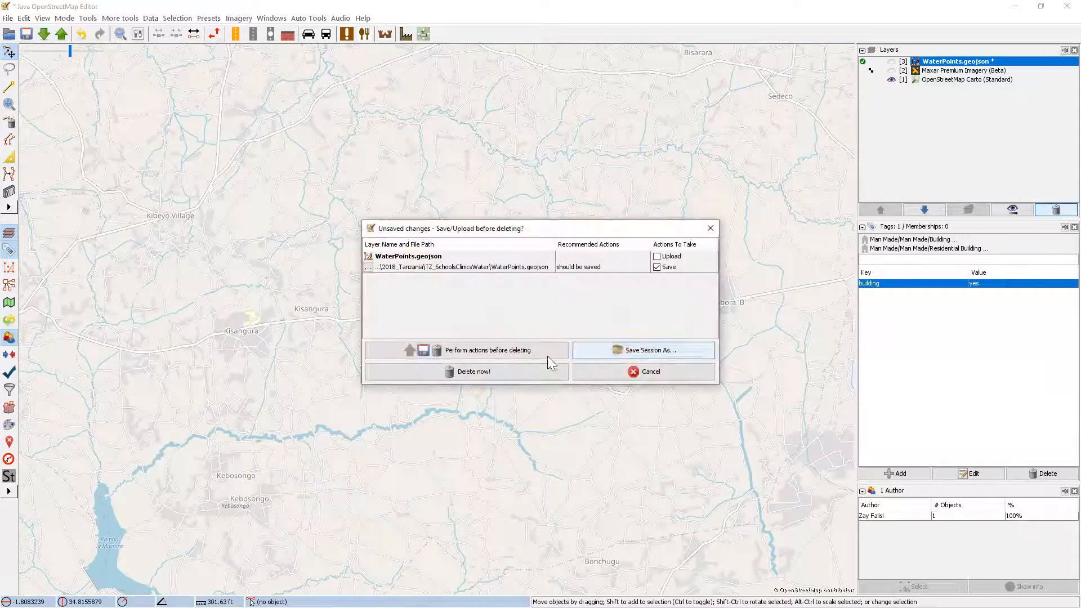
pyautogui.click(551, 372)
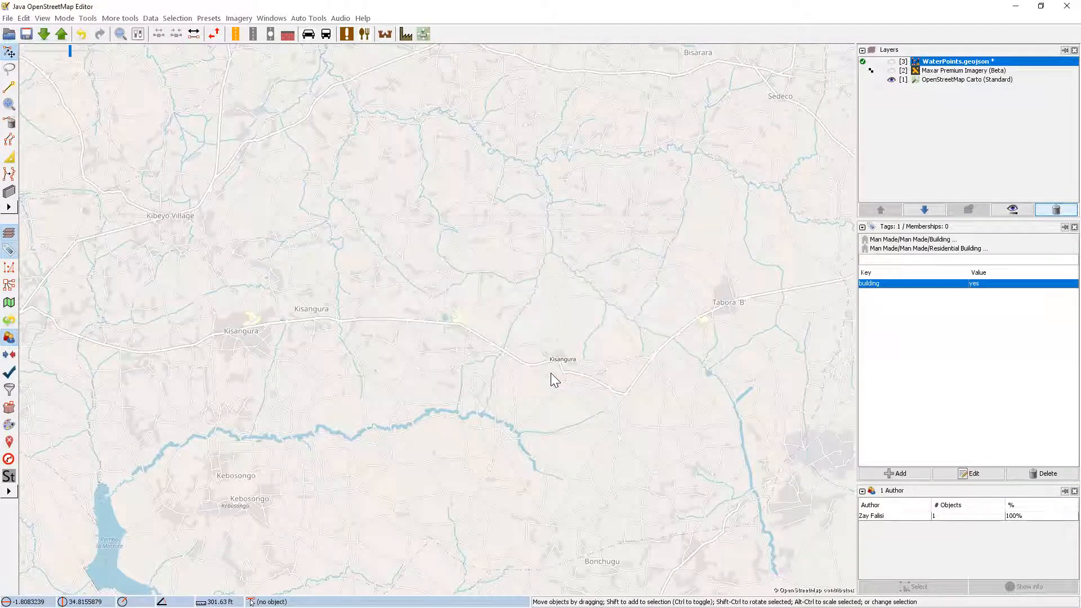
# - Try to download OpenStreetMap data for the wide area east of Mugumu Town around Kisangura
pyautogui.click(44, 37)
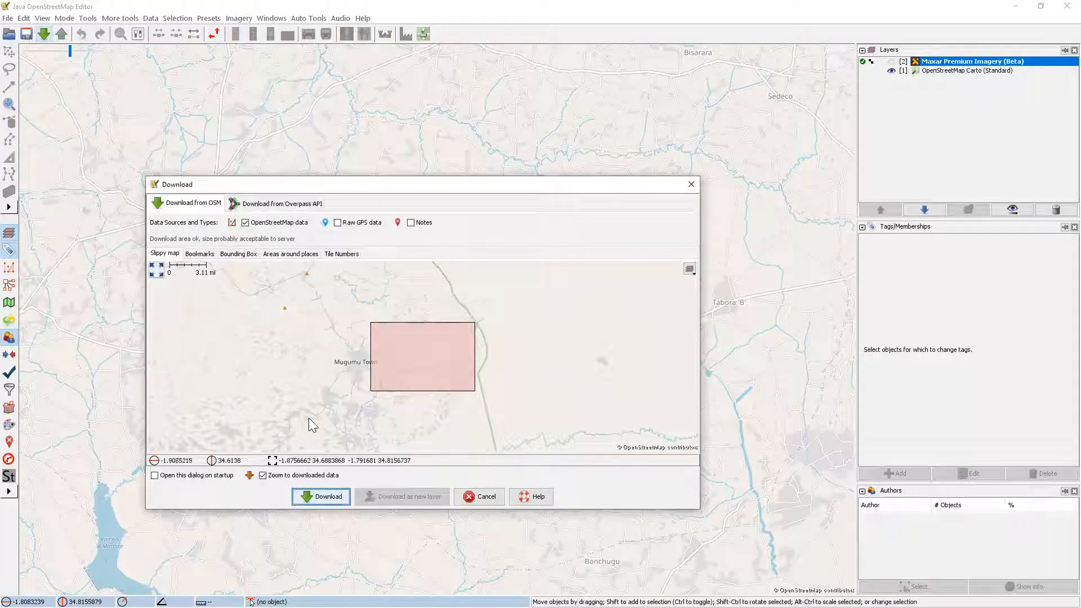
pyautogui.click(338, 499)
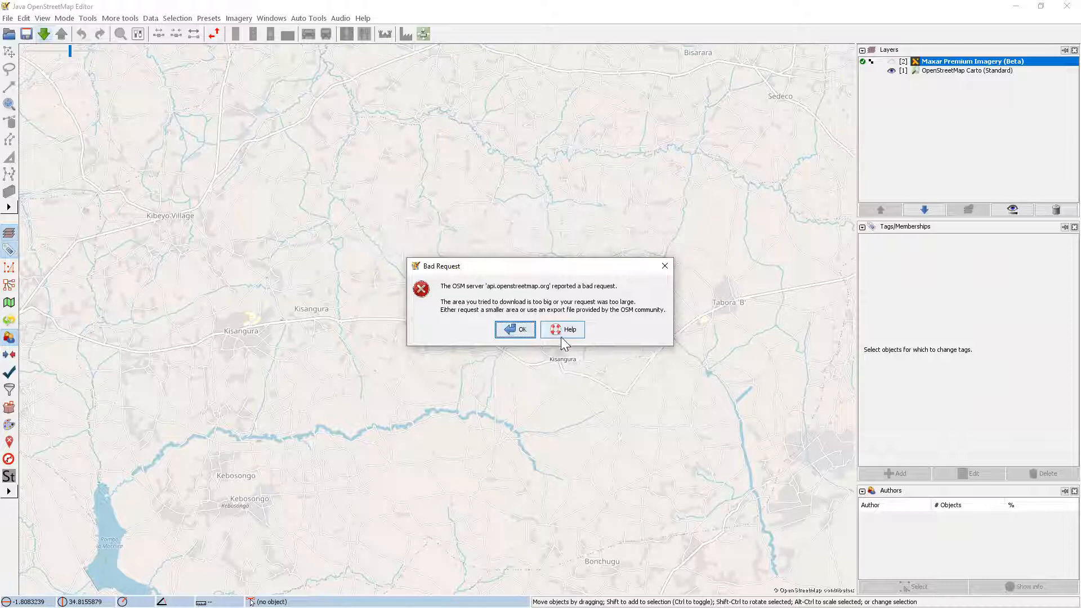
pyautogui.click(515, 329)
pyautogui.scroll(2, 439, 383)
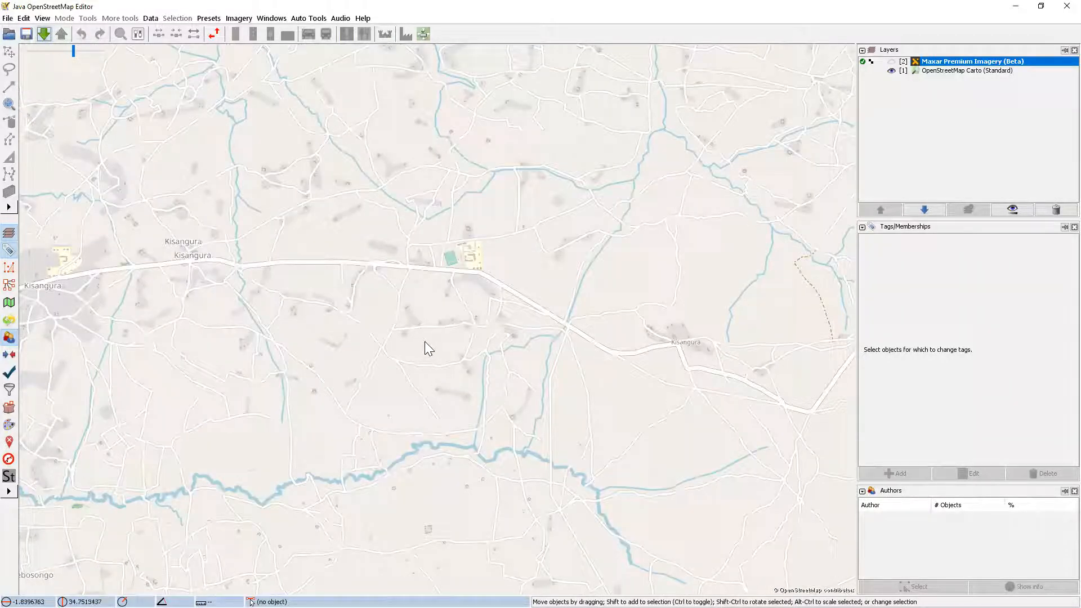
# - Download the OpenStreetMap data for the area around Kisangura
pyautogui.moveTo(244, 148); pyautogui.dragTo(251, 151)
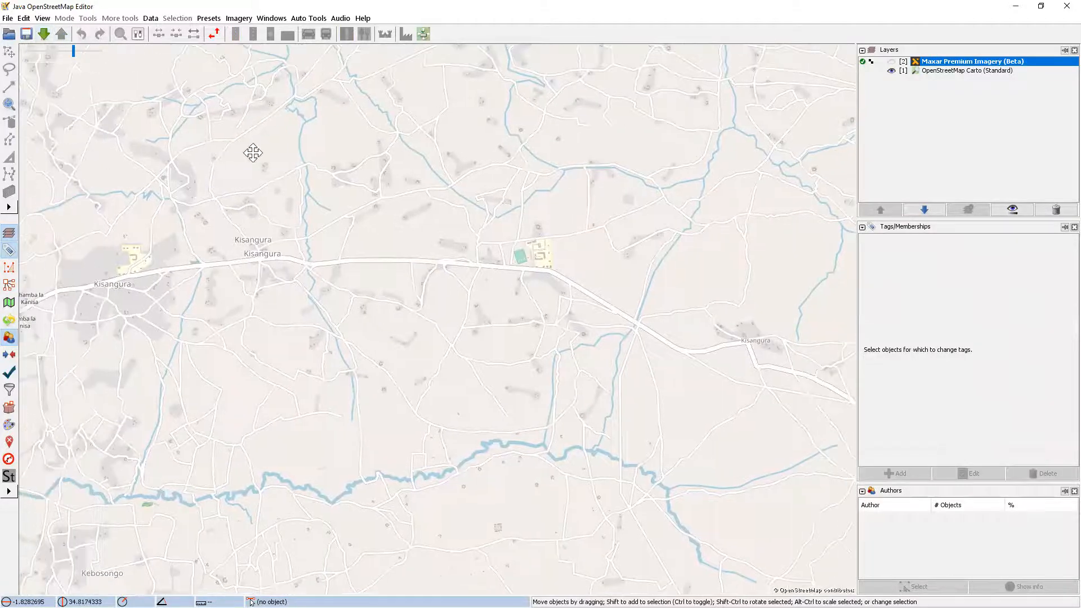
pyautogui.click(43, 34)
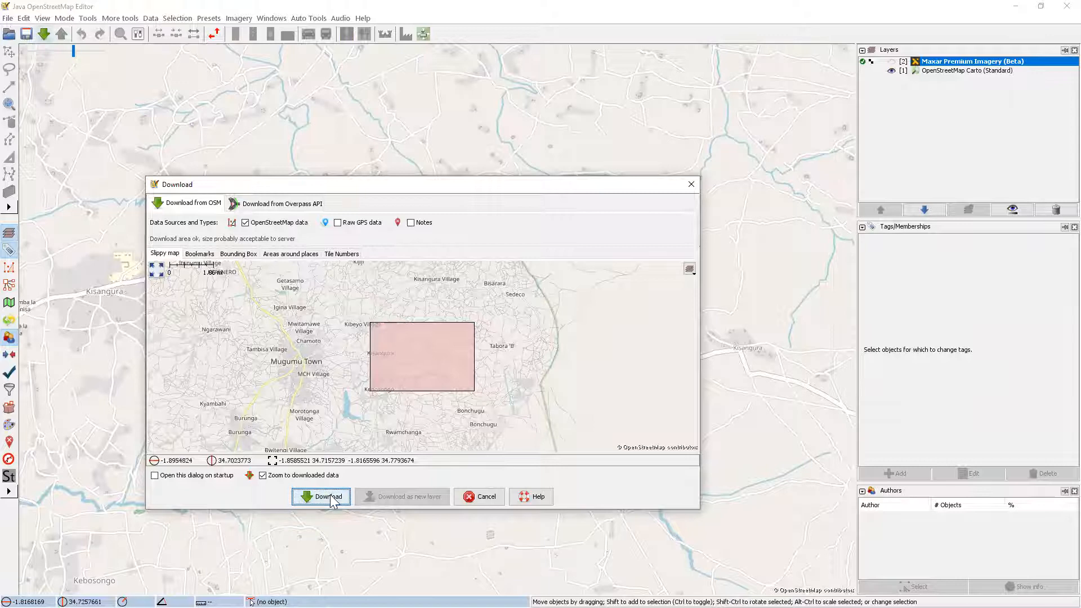
pyautogui.click(329, 497)
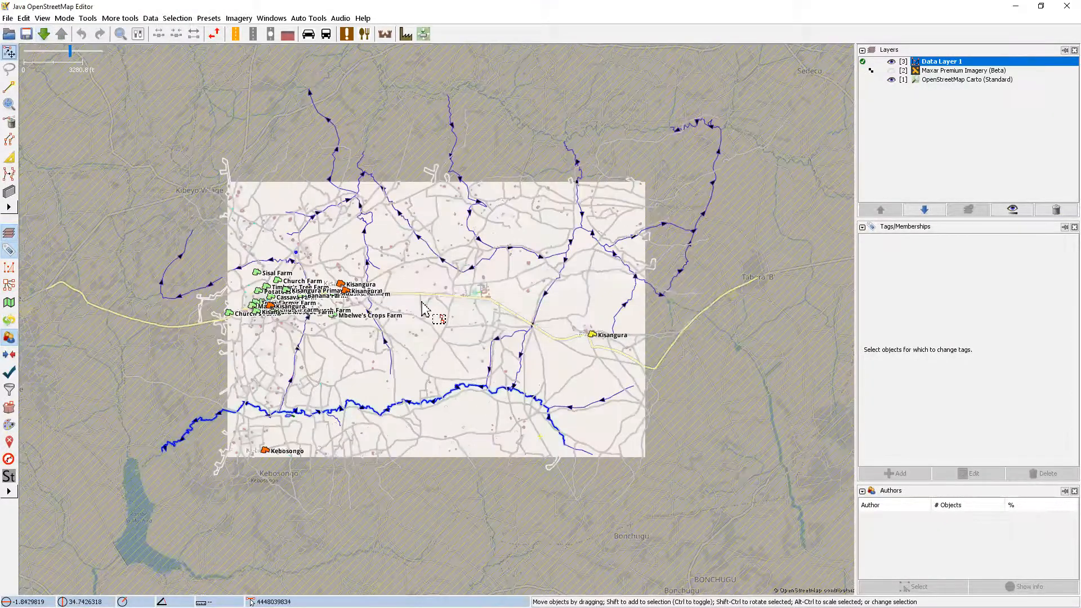
# - Show the Maxar Premium Imagery layer and hide the OpenStreetMap Carto layer
pyautogui.scroll(4, 419, 309)
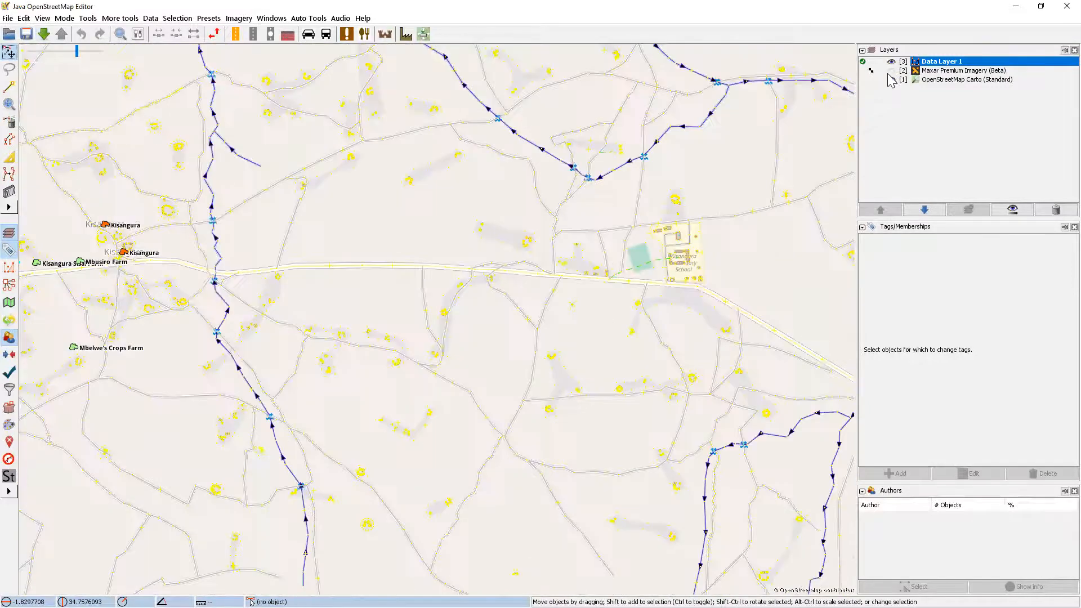
pyautogui.click(891, 71)
pyautogui.click(891, 79)
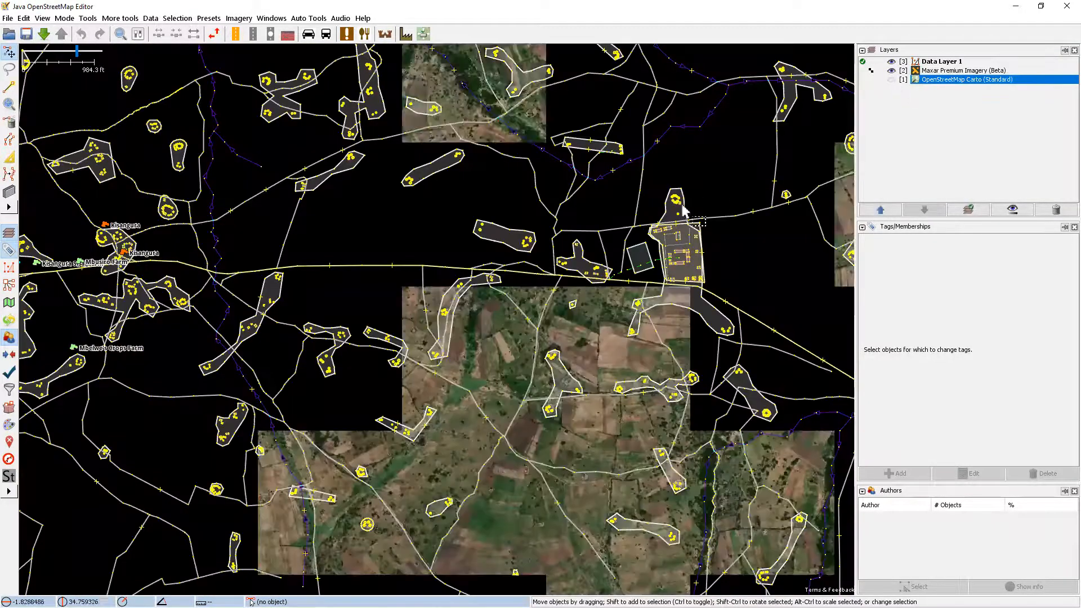
# - Select the Kisangura Secondary School outline and review its tags
pyautogui.scroll(4, 696, 256)
pyautogui.scroll(2, 698, 251)
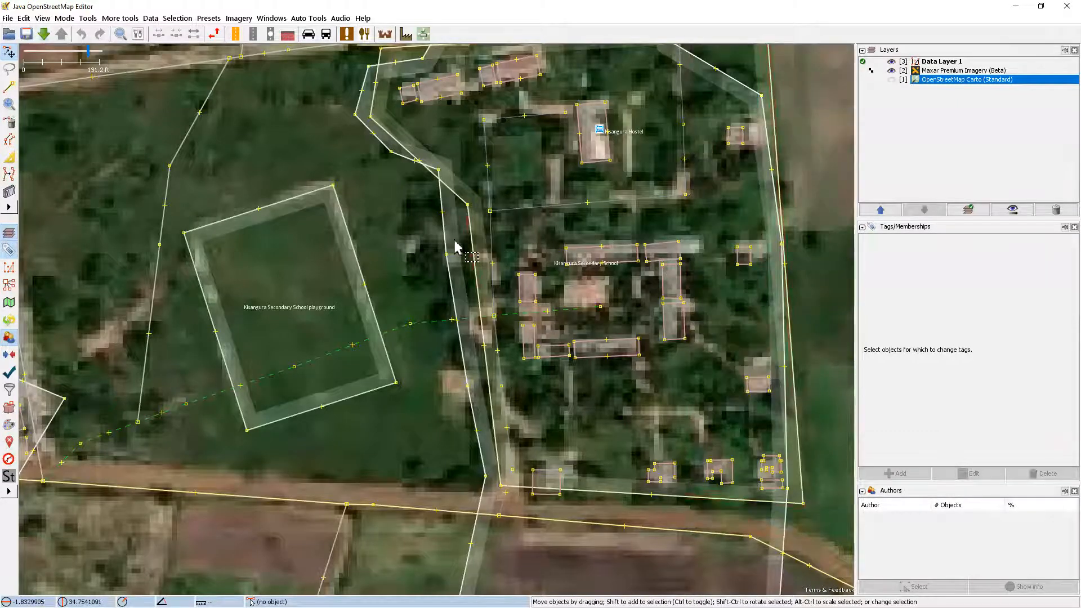
pyautogui.click(472, 241)
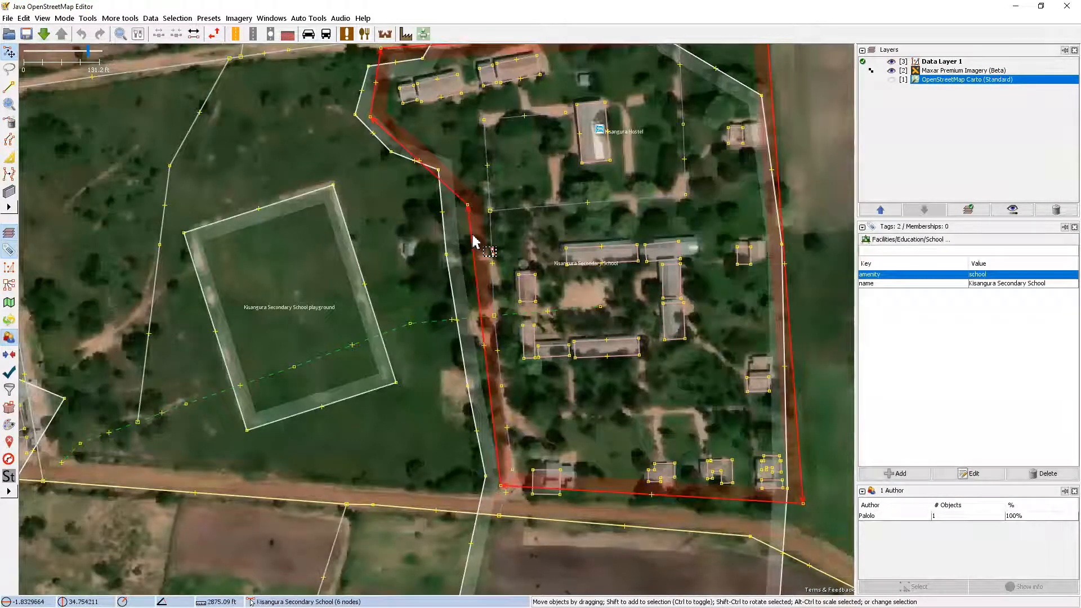
pyautogui.scroll(-4, 473, 239)
pyautogui.scroll(4, 467, 243)
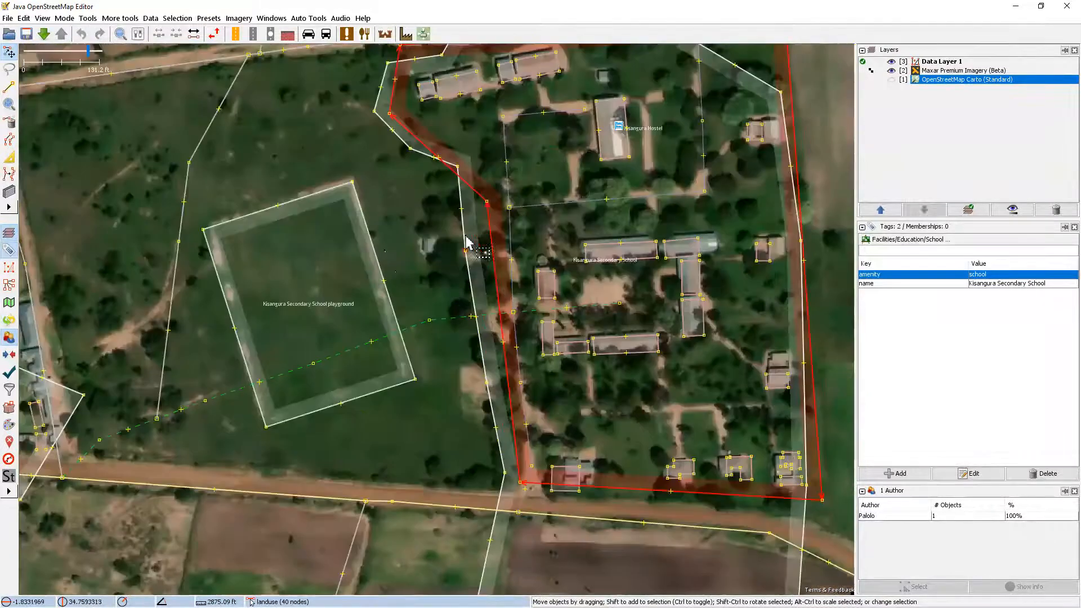
# - Check the tags of the secondary school's playground and of the Kisangura hamlet node southeast of the school
pyautogui.click(376, 248)
pyautogui.scroll(-5, 377, 249)
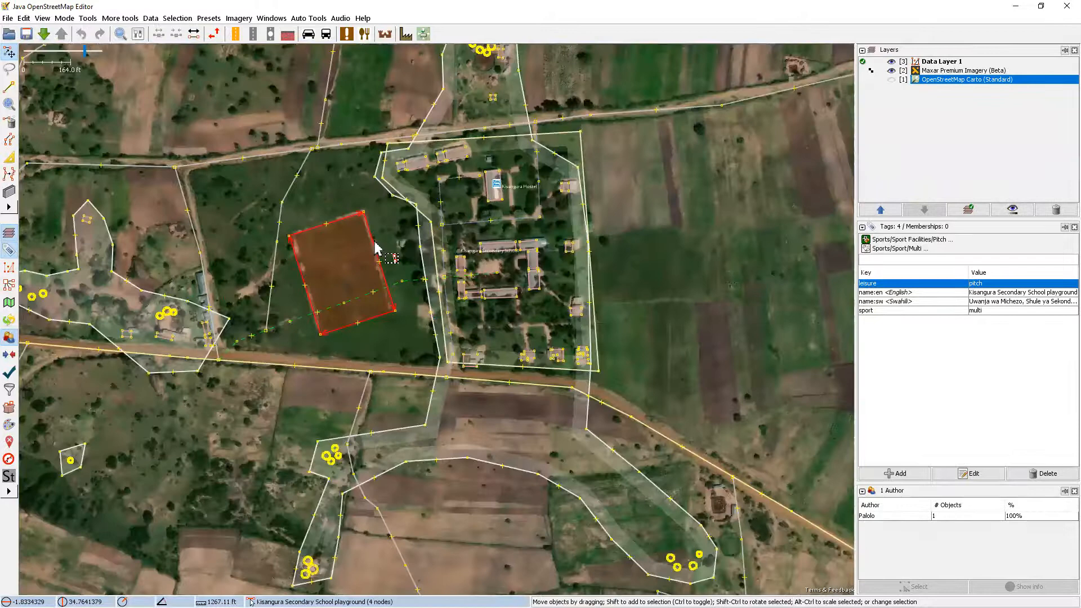
pyautogui.scroll(-2, 398, 276)
pyautogui.scroll(2, 534, 321)
pyautogui.scroll(-2, 533, 321)
pyautogui.scroll(2, 697, 426)
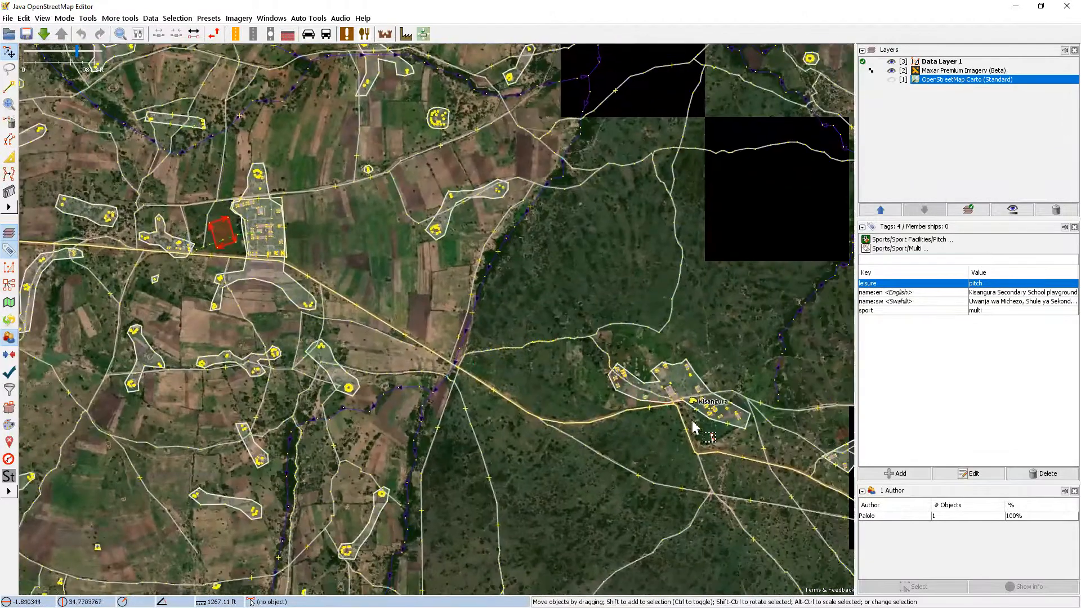
pyautogui.click(694, 404)
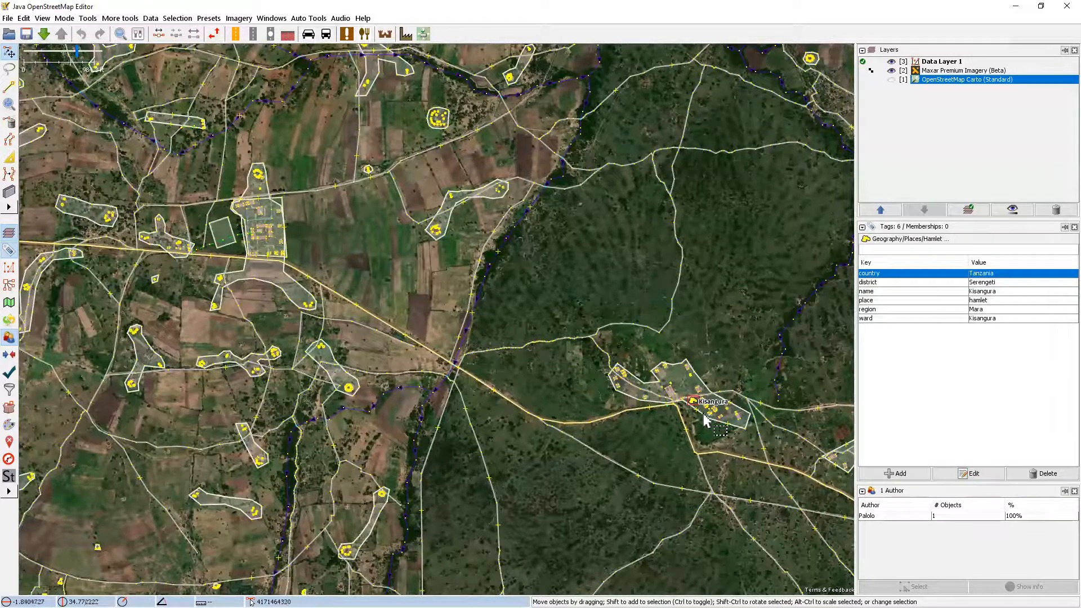
pyautogui.moveTo(513, 267); pyautogui.dragTo(50, 29)
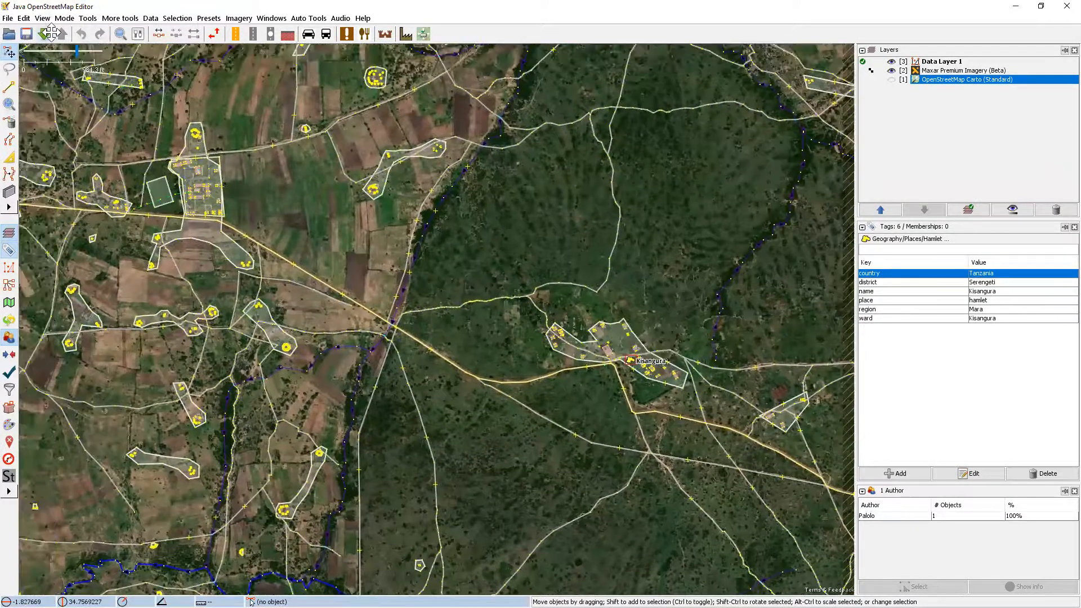
# - Open the WaterPoints.geojson file from the TZ_SchoolsClinicsWater folder as a new layer
pyautogui.click(9, 34)
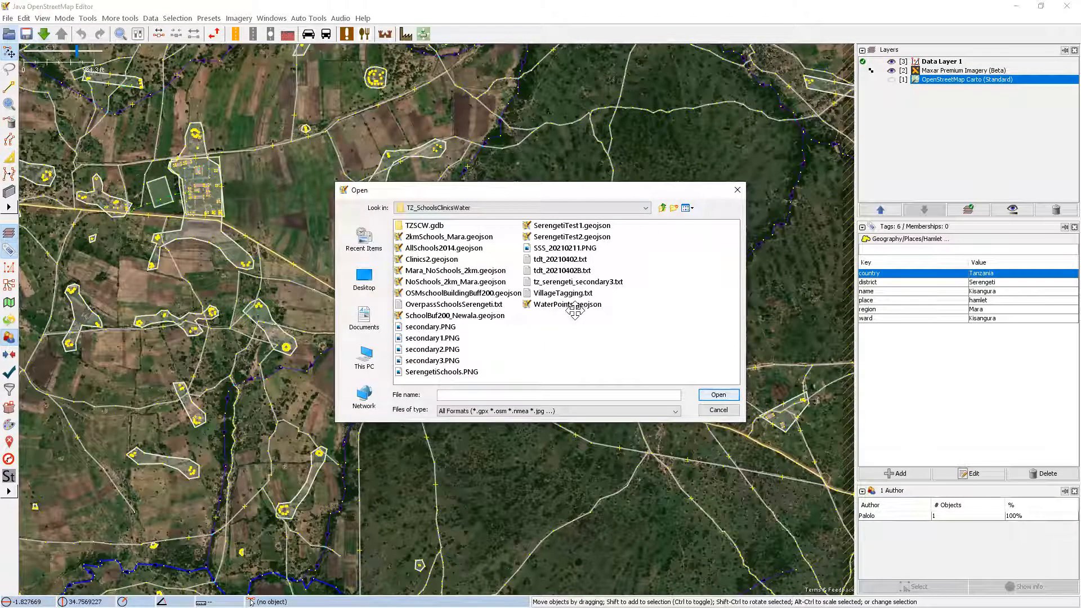
pyautogui.click(574, 305)
pyautogui.click(718, 394)
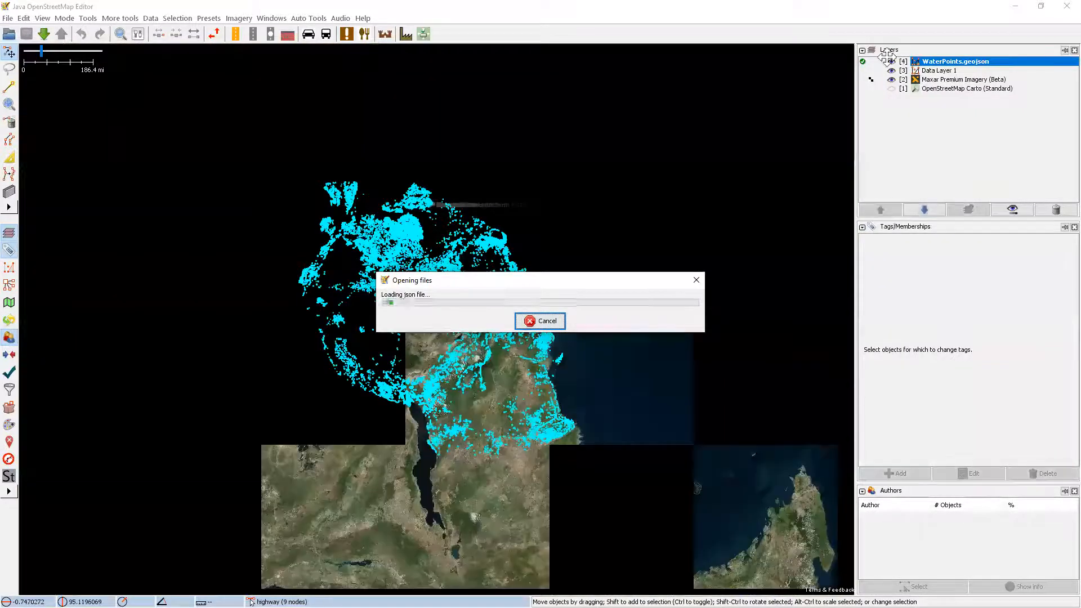
# - Make Data Layer 1 the active layer and return the map to the Kisangura hamlet
pyautogui.click(863, 69)
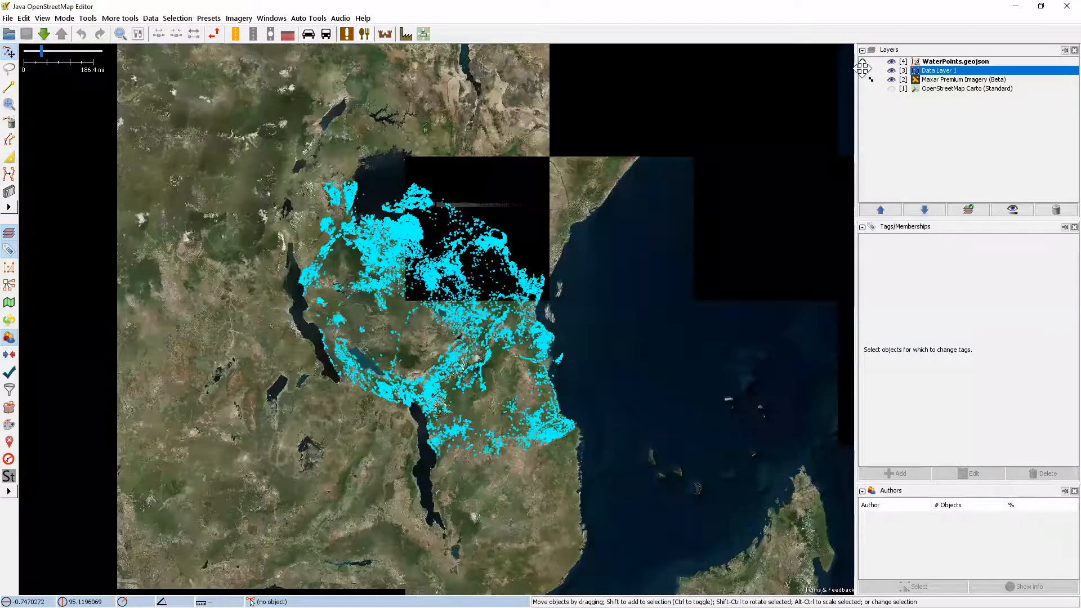
pyautogui.click(429, 203)
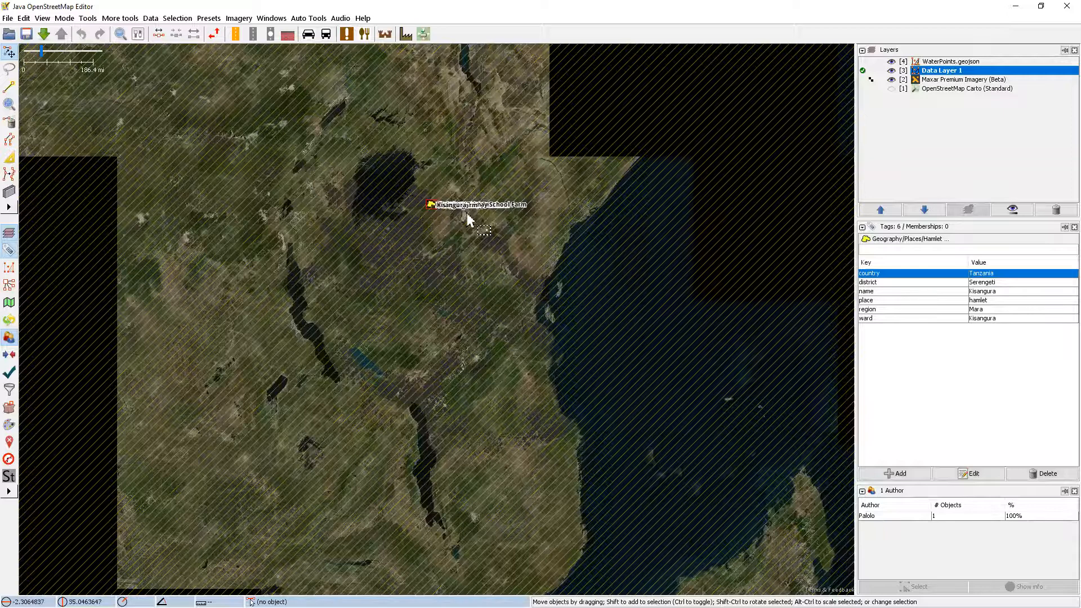
pyautogui.scroll(6, 478, 217)
pyautogui.scroll(7, 561, 200)
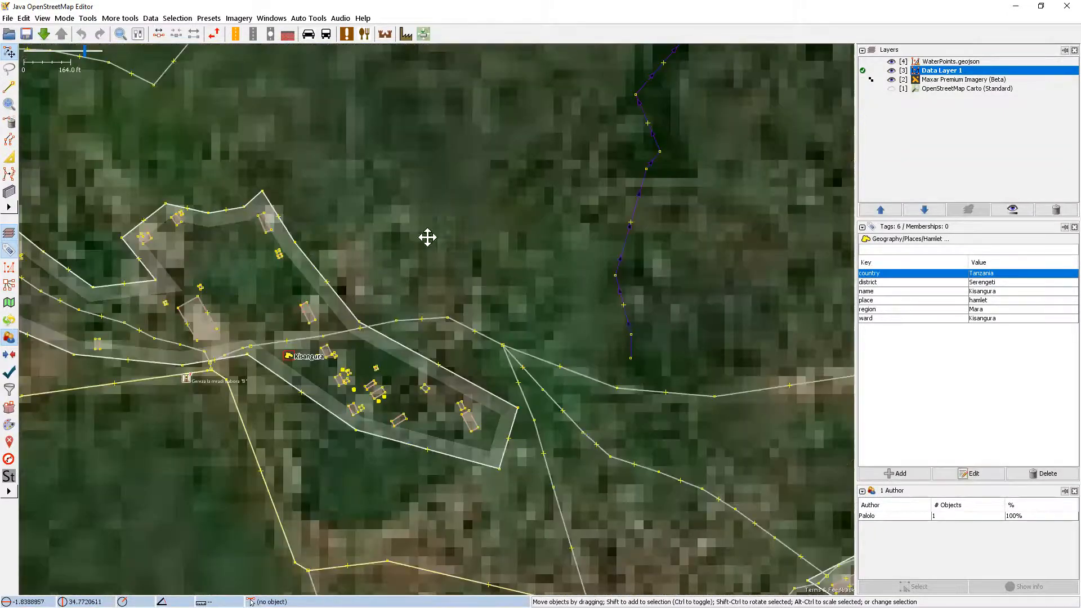
pyautogui.moveTo(428, 237); pyautogui.dragTo(710, 225)
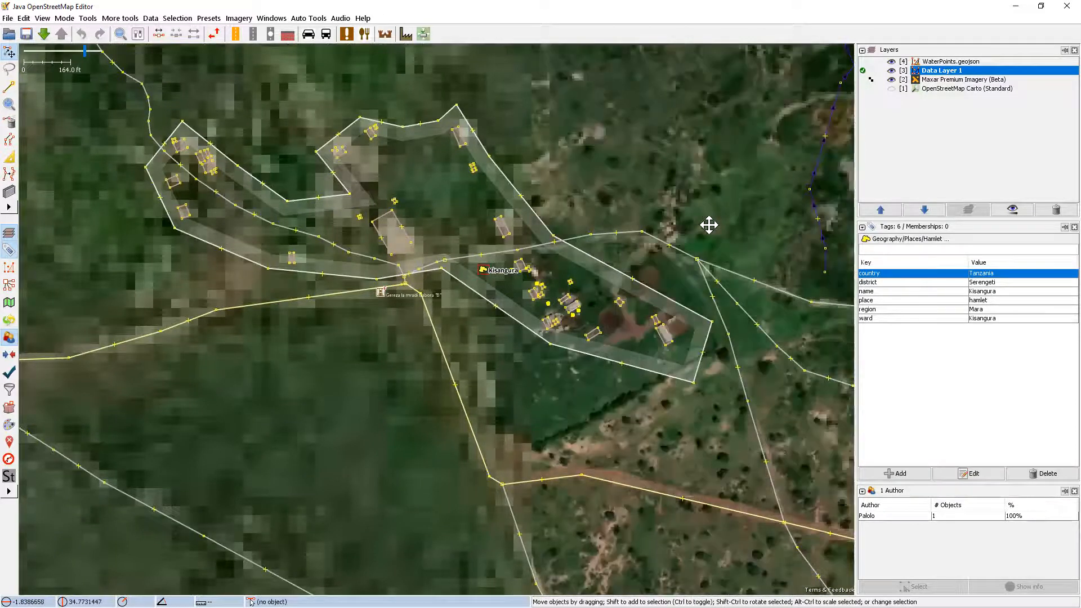
# - Hide the Maxar Premium Imagery layer and make WaterPoints.geojson the active layer
pyautogui.click(891, 81)
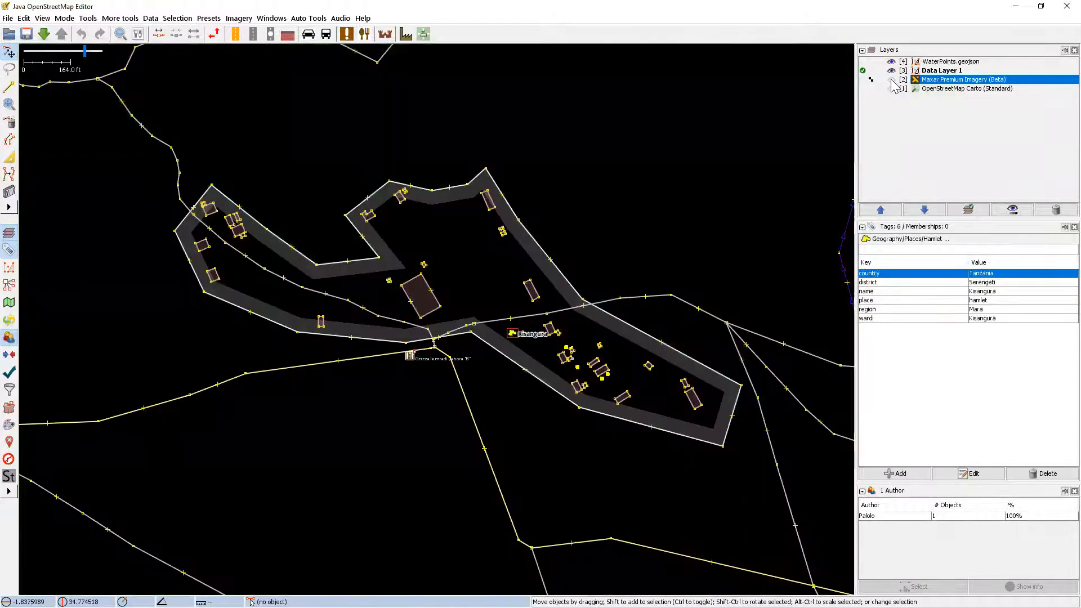
pyautogui.moveTo(654, 175); pyautogui.dragTo(676, 182)
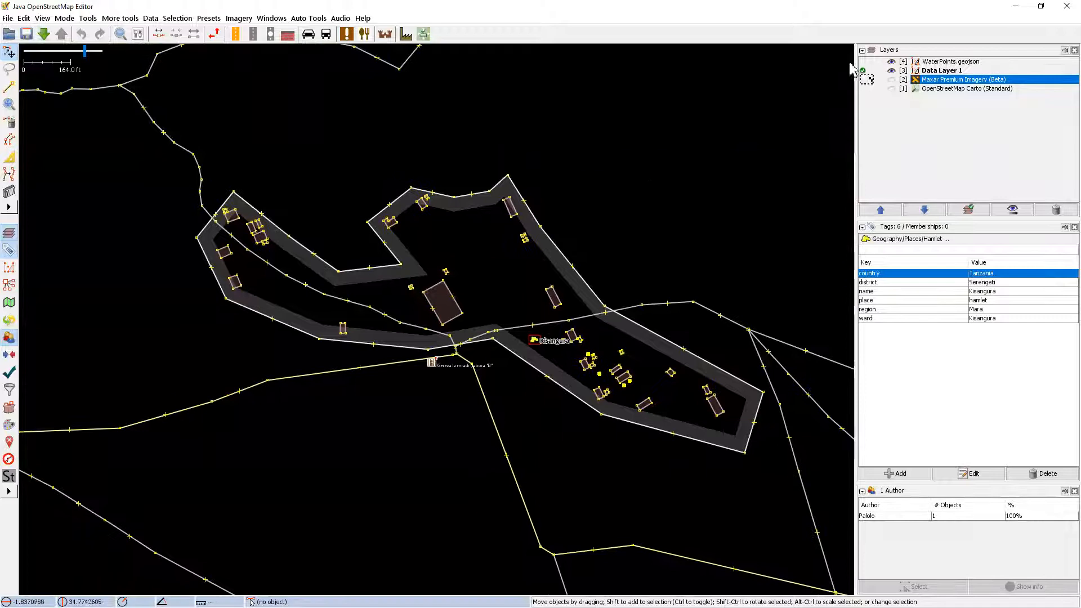
pyautogui.click(865, 61)
pyautogui.click(863, 61)
pyautogui.scroll(-3, 666, 228)
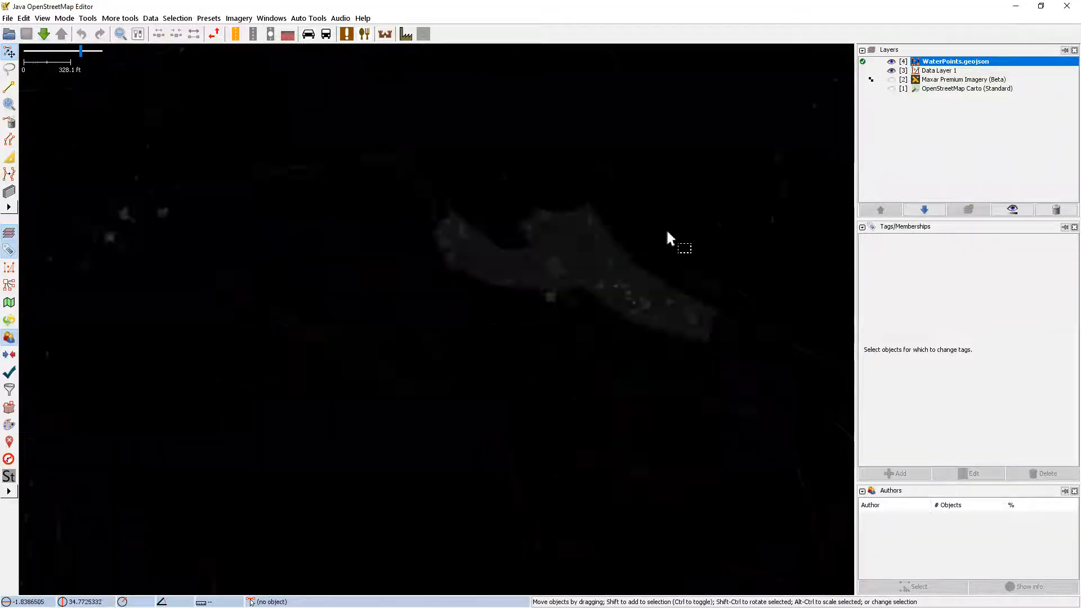
pyautogui.scroll(-1, 668, 232)
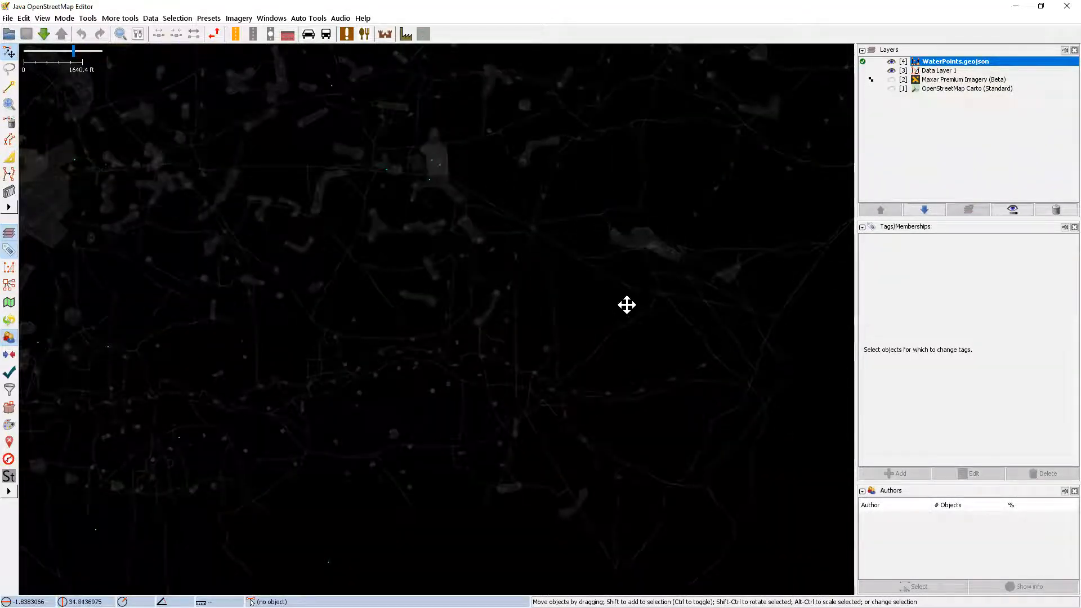
# - Examine the tags of the water points beside the secondary school and in and west of Kisangura's centre, including their VILLAGE values
pyautogui.click(555, 300)
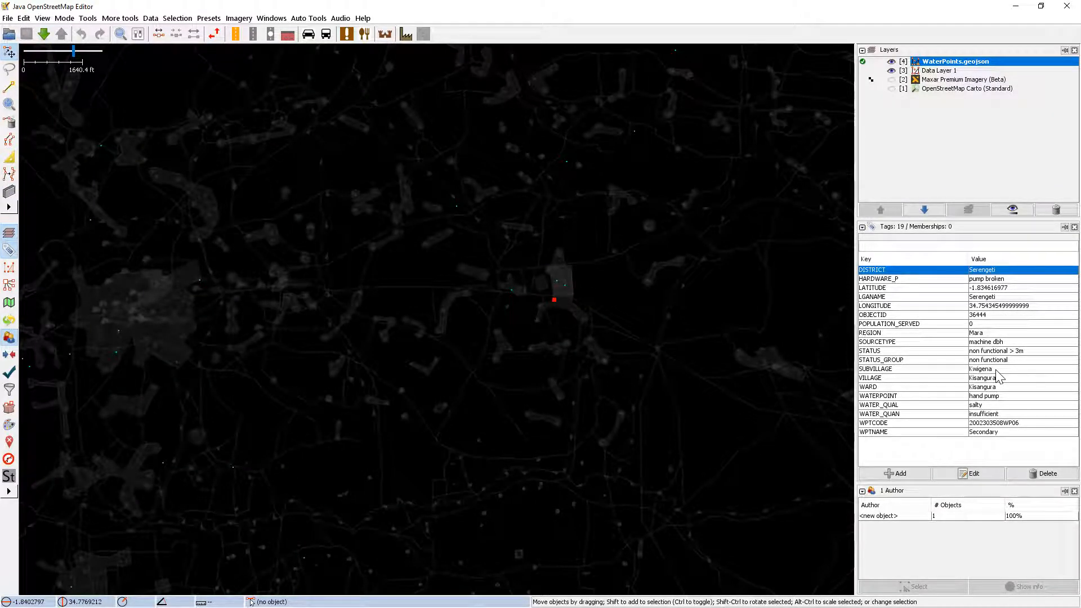
pyautogui.moveTo(212, 400); pyautogui.dragTo(386, 413)
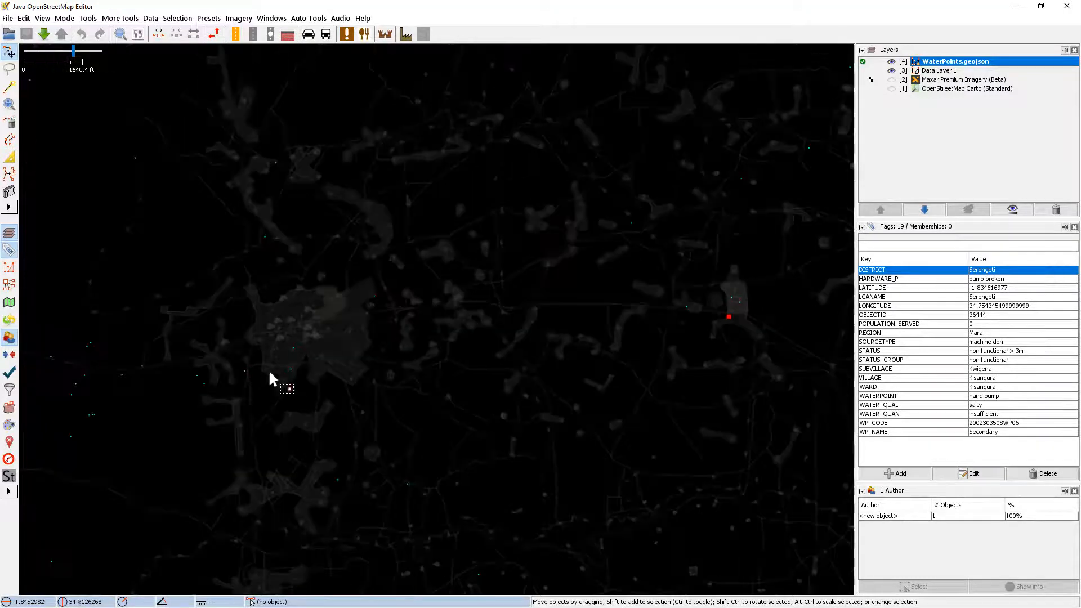
pyautogui.click(294, 348)
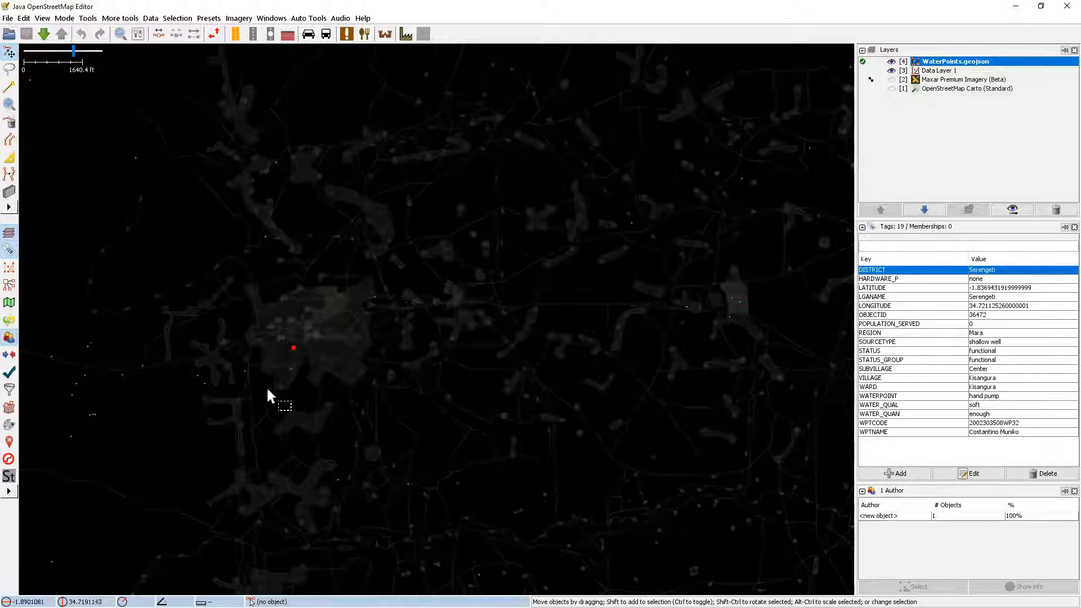
pyautogui.scroll(2, 275, 361)
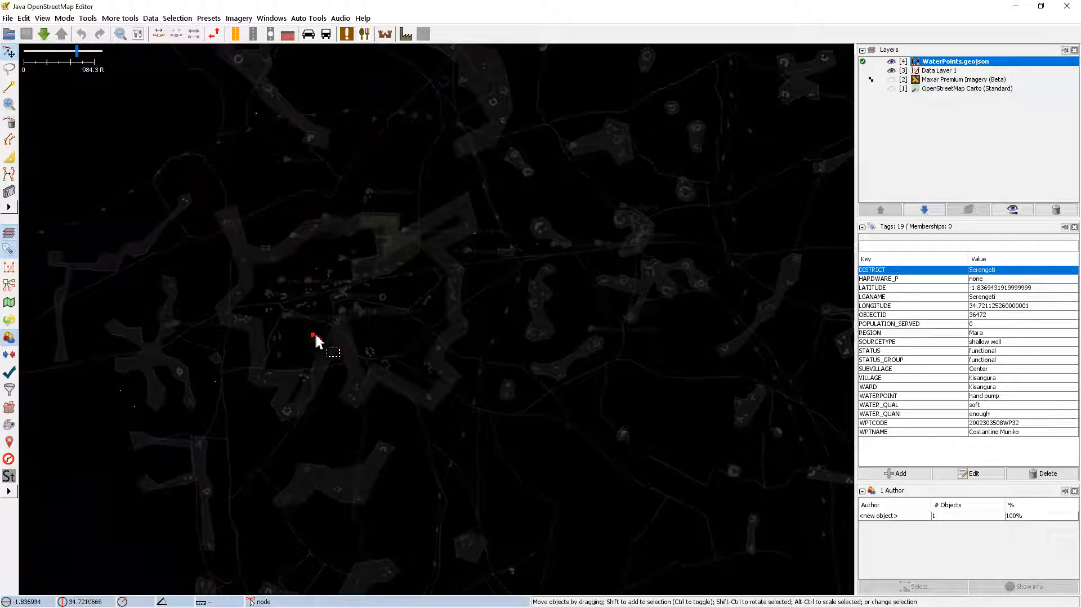
pyautogui.click(1010, 379)
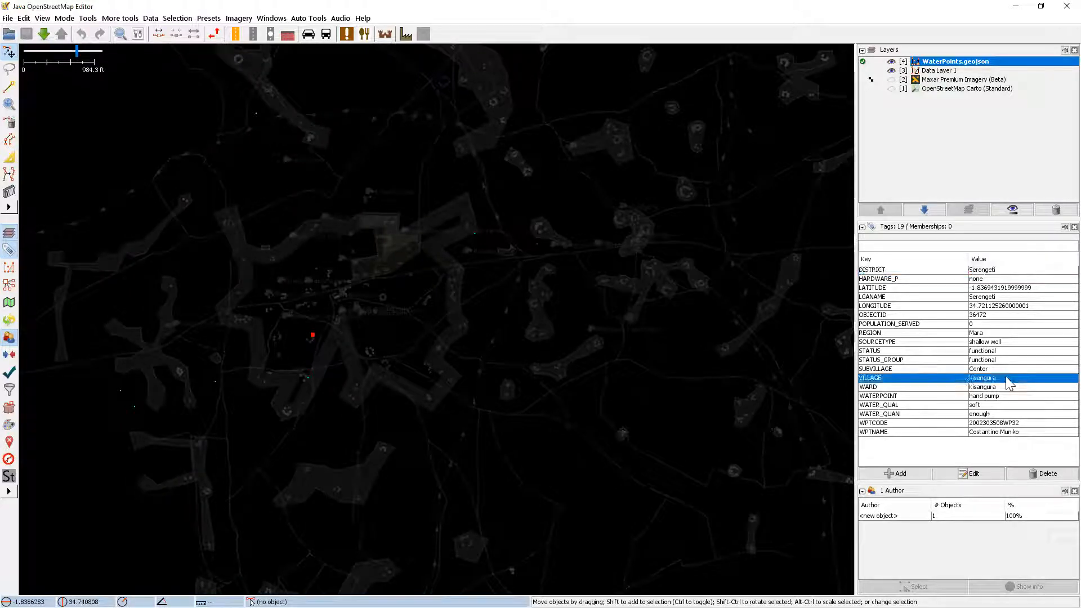
pyautogui.click(310, 380)
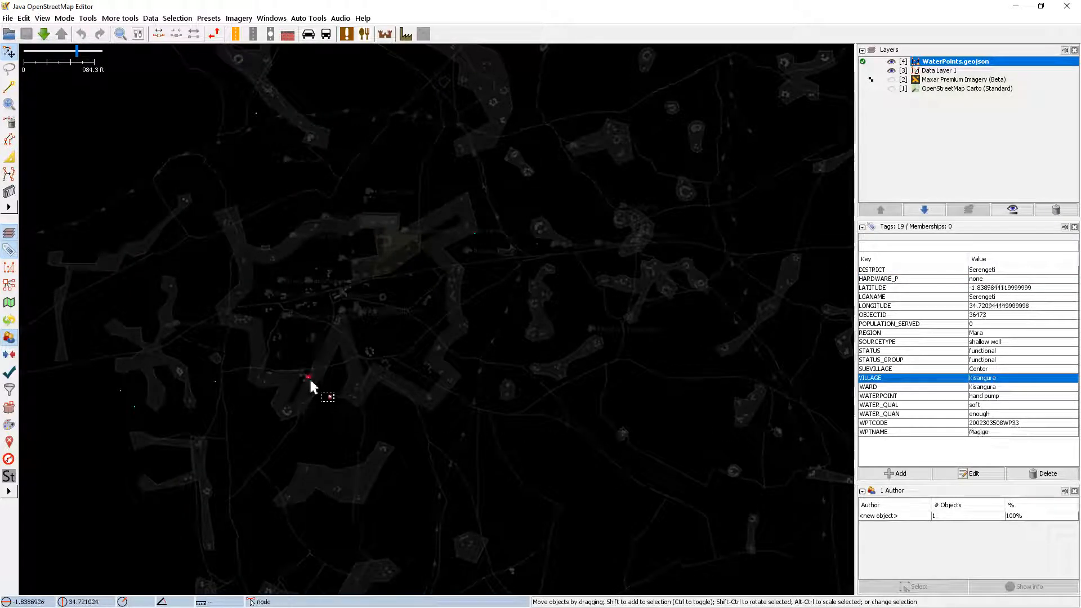
pyautogui.click(120, 391)
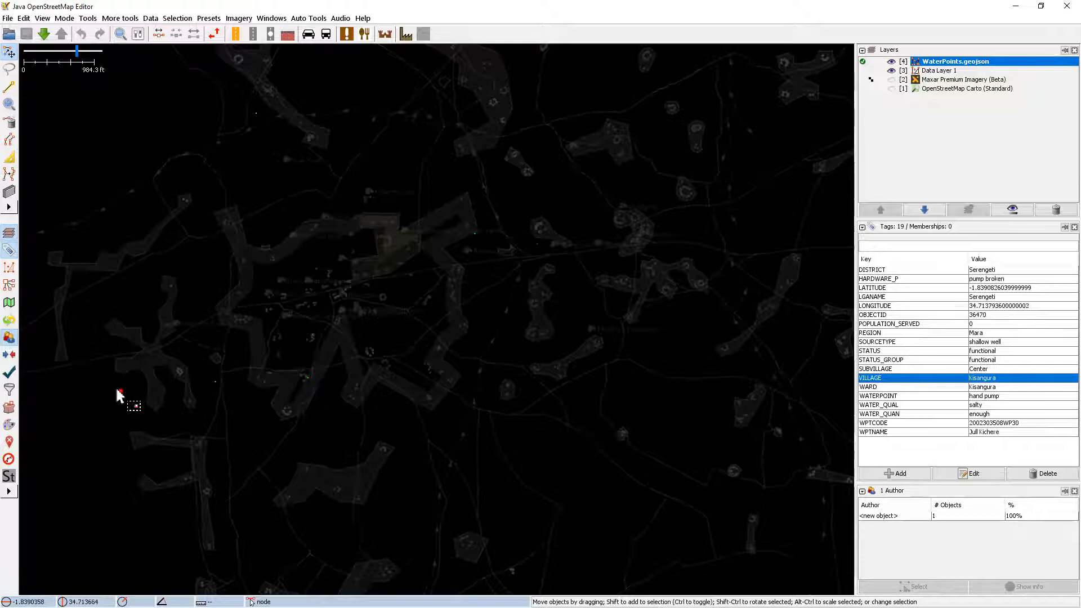
# - Check the village and subvillage tags of the two water points east of the Kisangura hamlet
pyautogui.scroll(-4, 569, 416)
pyautogui.moveTo(736, 381); pyautogui.dragTo(271, 355)
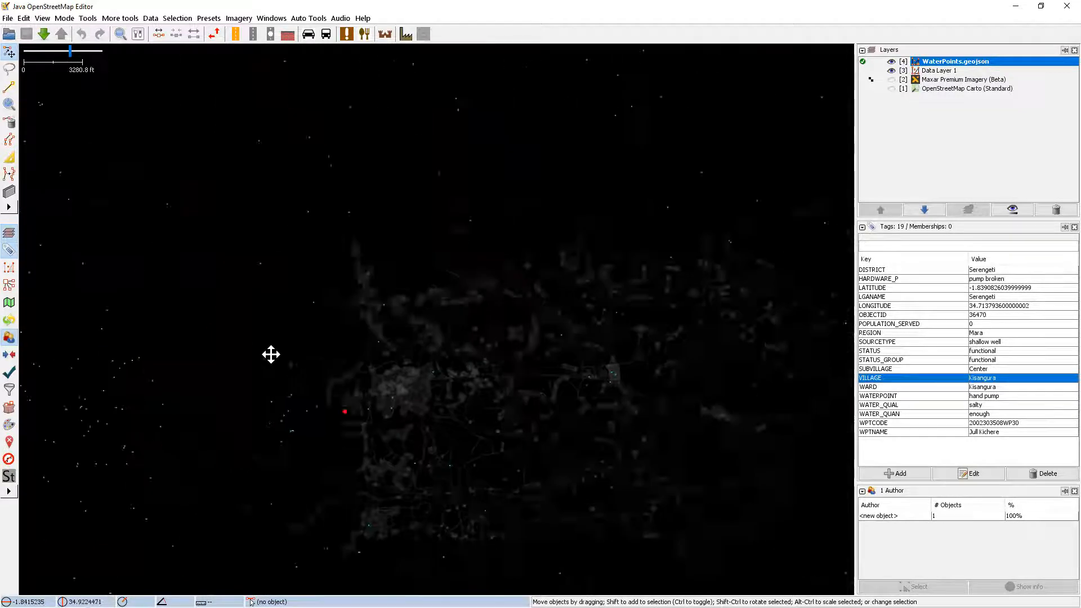
pyautogui.click(508, 390)
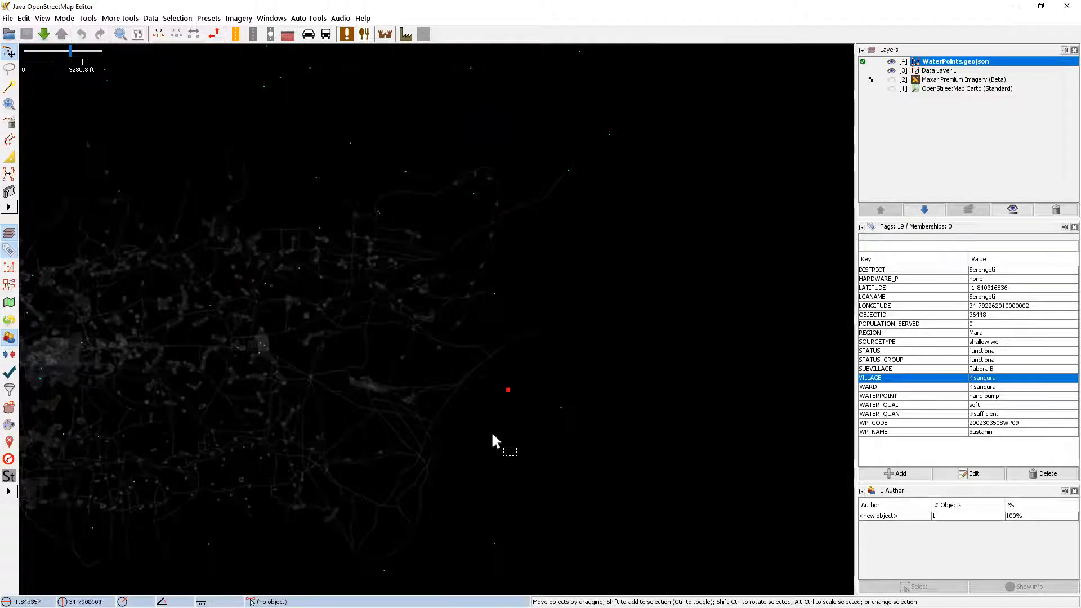
pyautogui.click(561, 408)
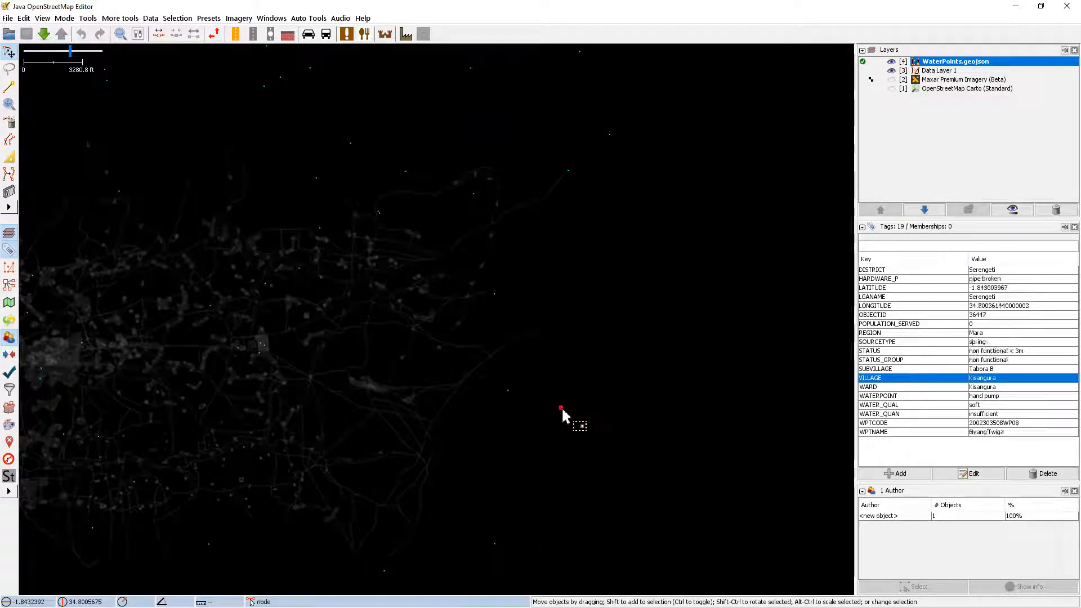
# - Copy the SUBVILLAGE value of the water point beside the secondary school in WaterPoints.geojson
pyautogui.scroll(4, 357, 391)
pyautogui.moveTo(361, 406); pyautogui.dragTo(579, 441)
pyautogui.click(207, 257)
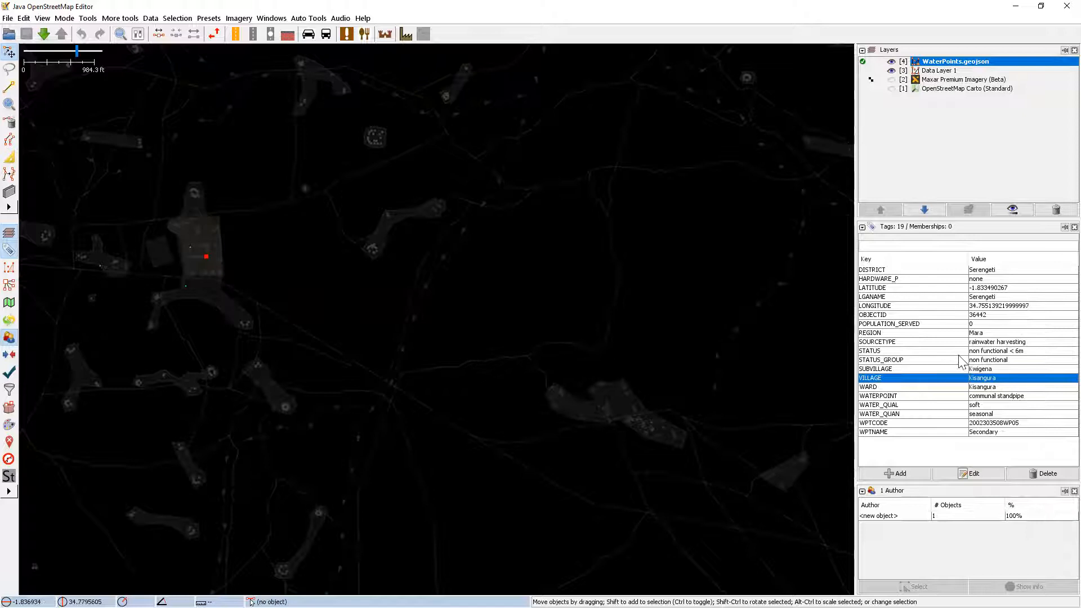
pyautogui.click(999, 369)
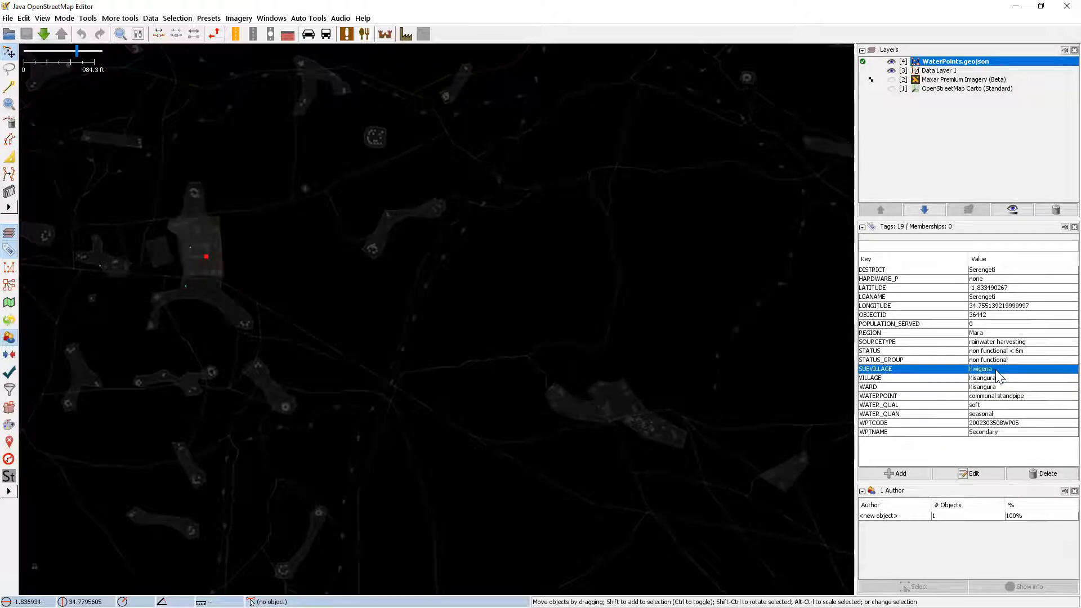
pyautogui.rightClick(997, 372)
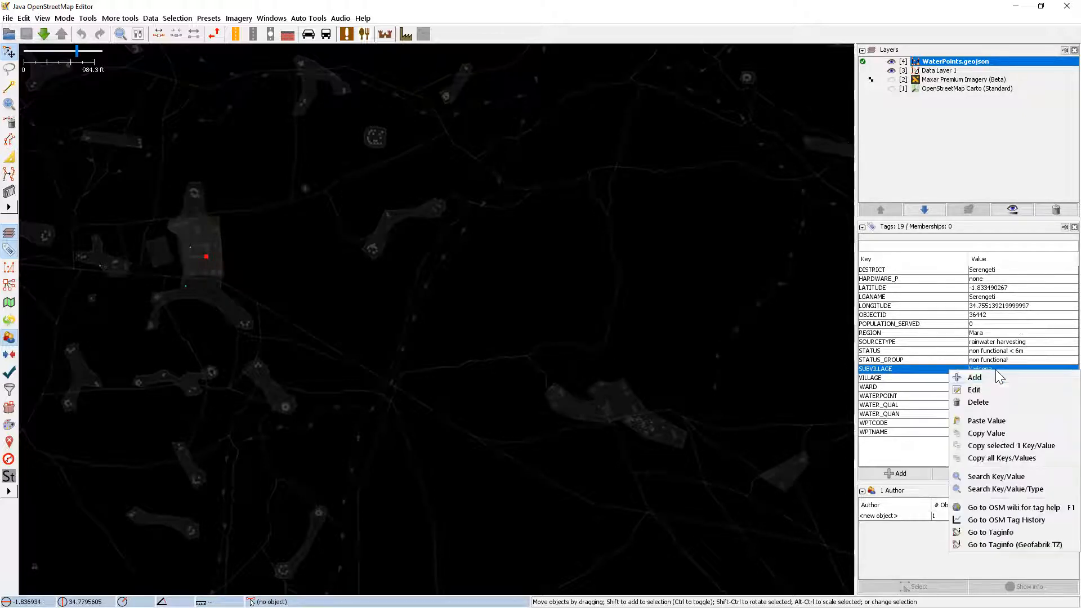
pyautogui.click(1008, 438)
# - Activate Data Layer 1 and replace the hamlet's name with the copied subvillage name Kwigena
pyautogui.click(863, 70)
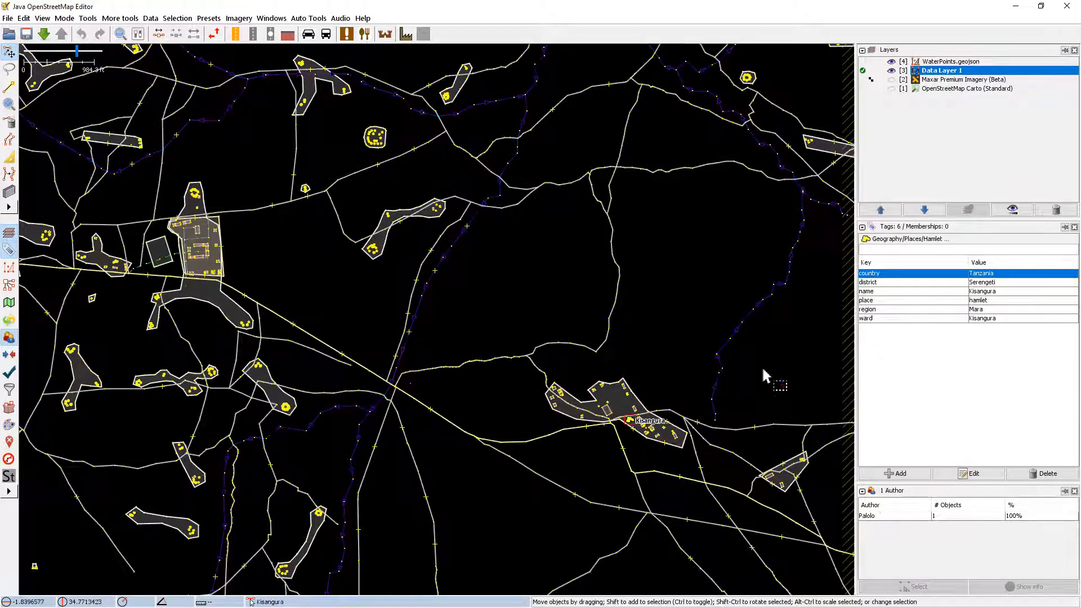
pyautogui.click(988, 291)
pyautogui.rightClick(988, 291)
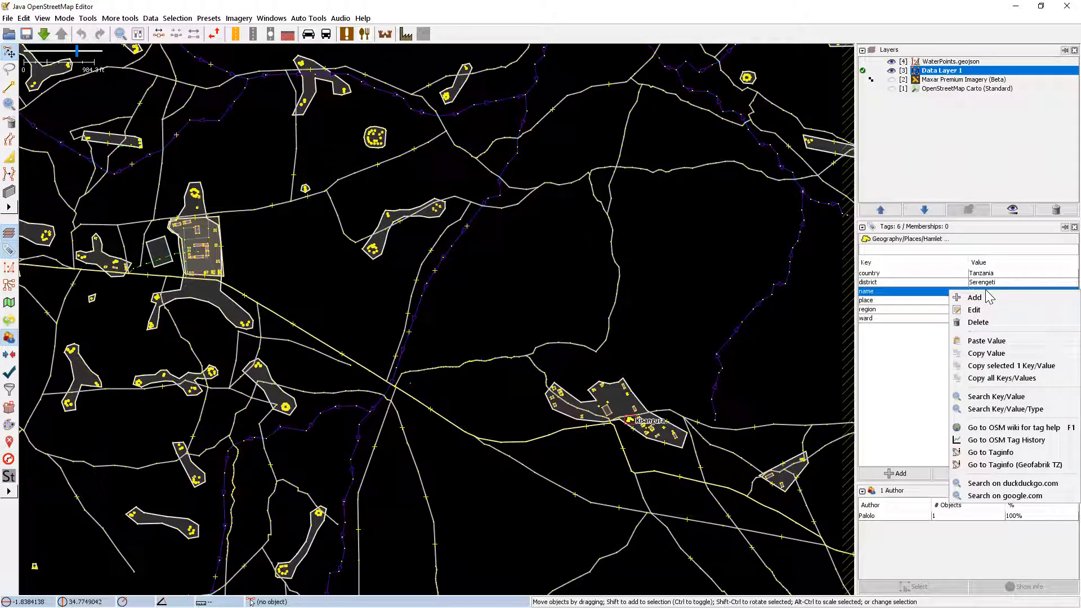
pyautogui.click(991, 341)
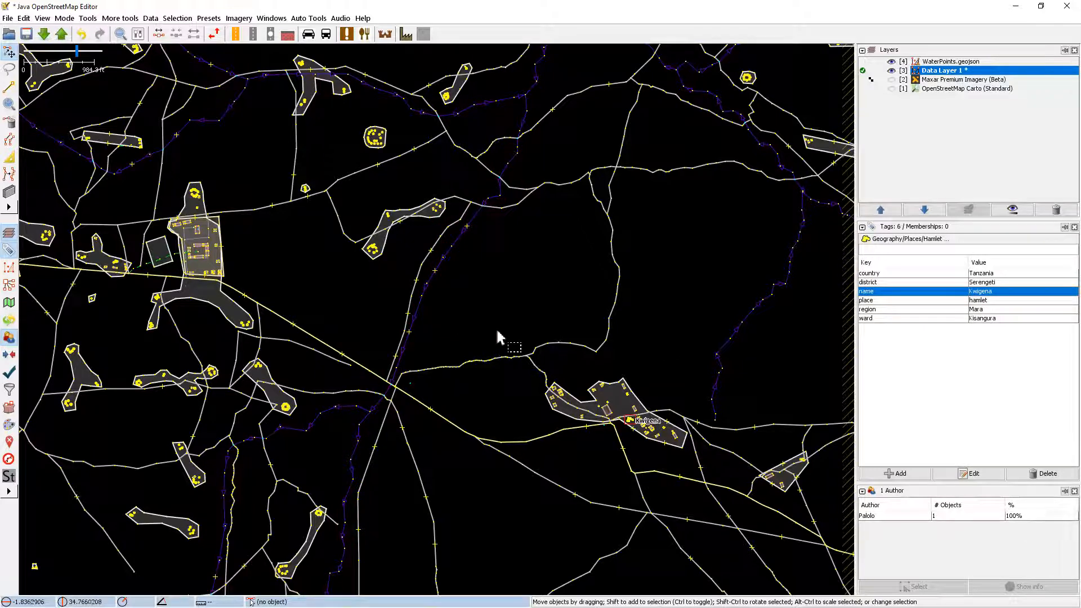
# - Inspect the tags of the main Kisangura village node, its surrounding residential area and the duplicate village node to the east
pyautogui.hotkey('ctrl', 'Left')
pyautogui.hotkey('ctrl', 'Left')
pyautogui.hotkey('ctrl', 'Left')
pyautogui.hotkey('ctrl', 'Left')
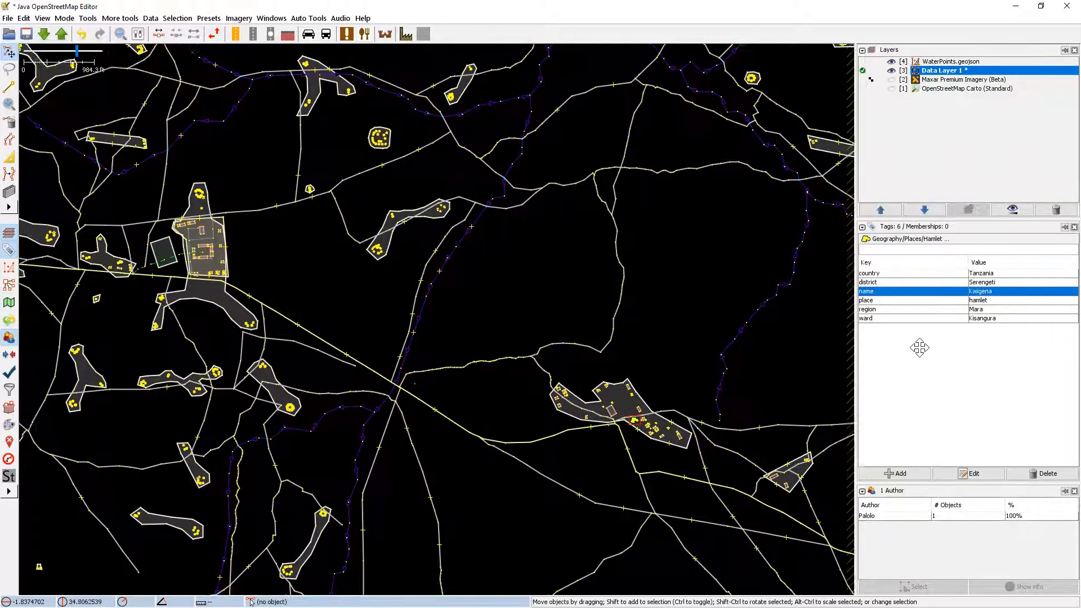
pyautogui.hotkey('ctrl', 'Left')
pyautogui.hotkey('ctrl', 'Left')
pyautogui.hotkey('ctrl', 'Left')
pyautogui.hotkey('ctrl', 'Left')
pyautogui.hotkey('ctrl', 'Left')
pyautogui.hotkey('ctrl', 'Left')
pyautogui.hotkey('ctrl', 'Left')
pyautogui.hotkey('ctrl', 'Left')
pyautogui.hotkey('ctrl', 'Left')
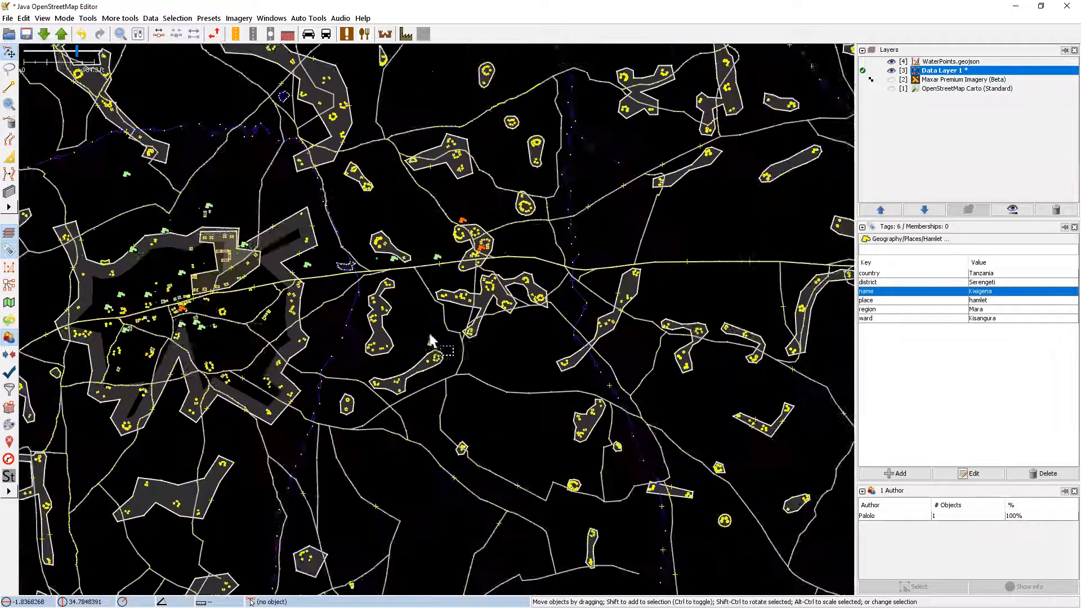
pyautogui.click(294, 306)
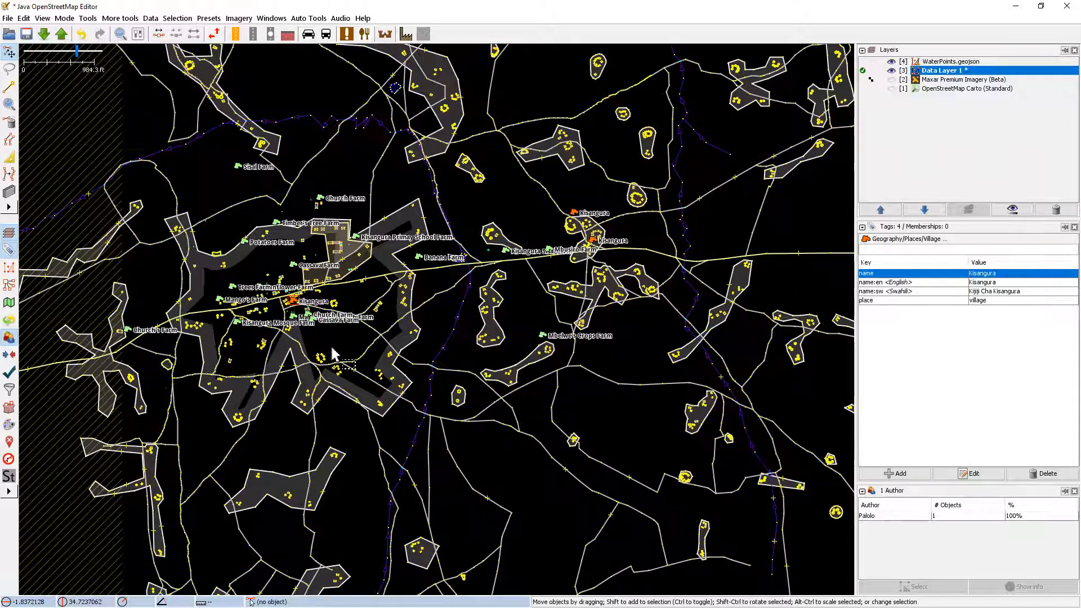
pyautogui.scroll(3, 428, 361)
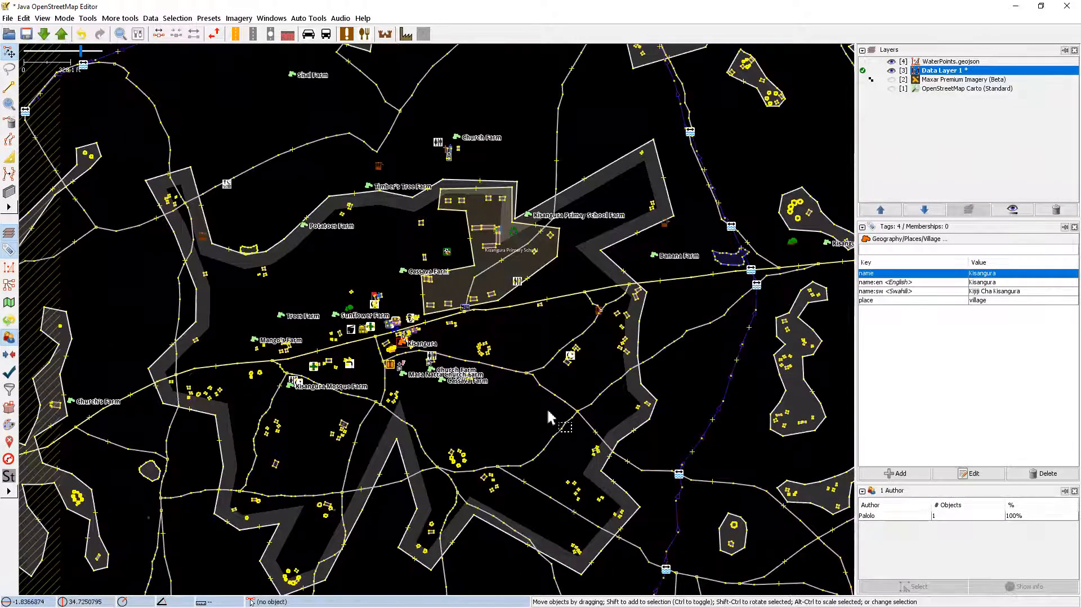
pyautogui.click(346, 200)
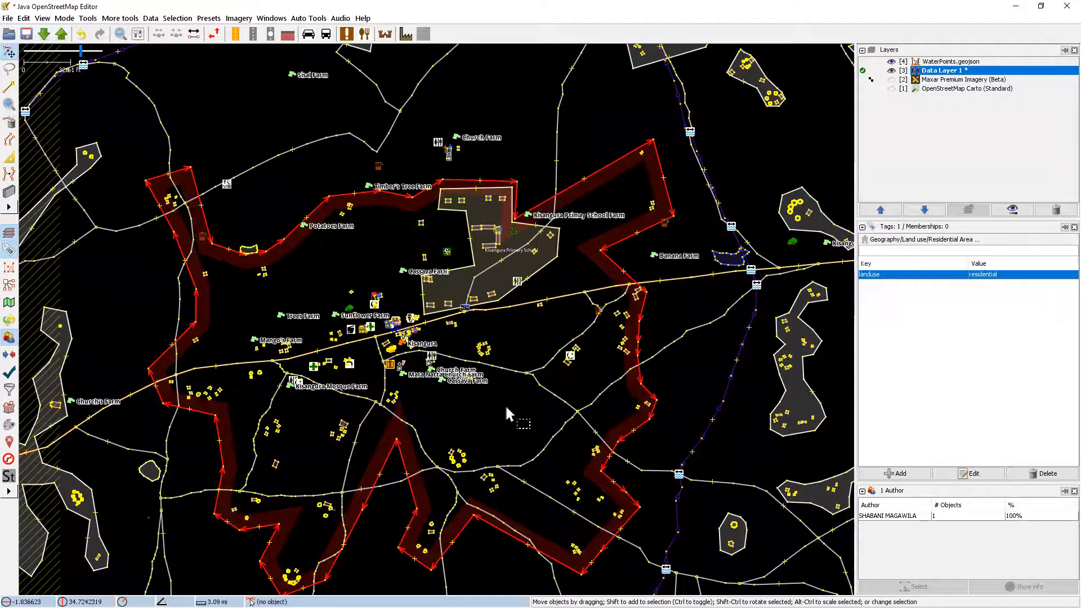
pyautogui.scroll(-3, 505, 414)
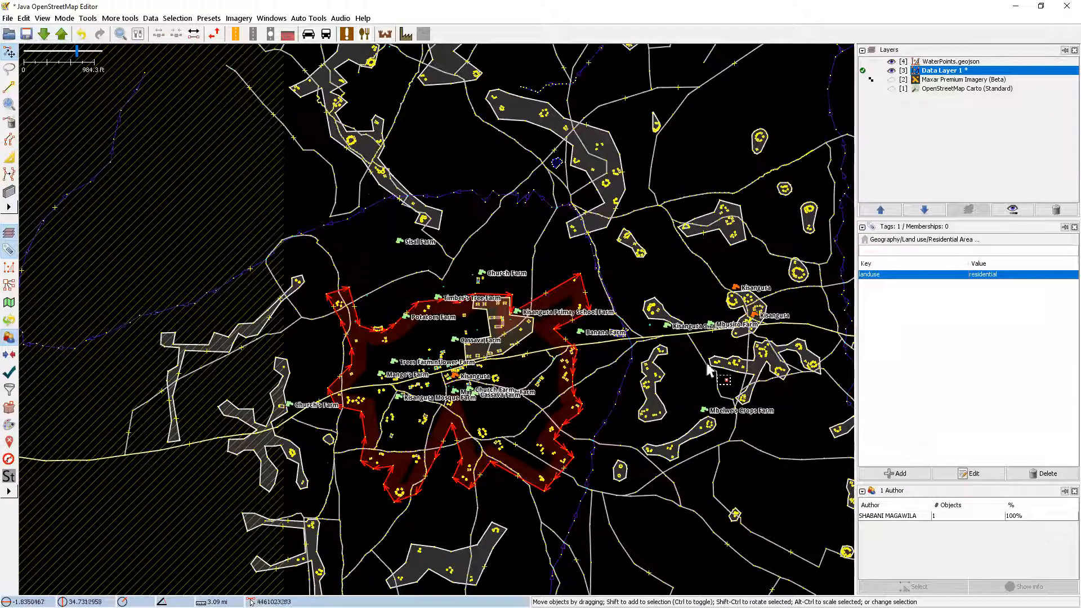
pyautogui.click(736, 288)
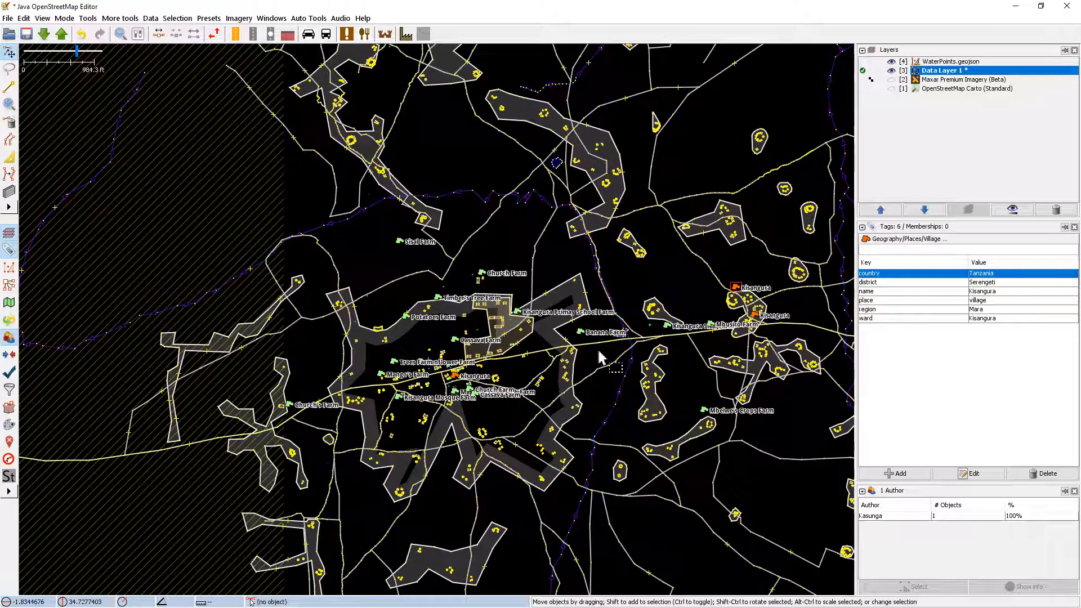
pyautogui.scroll(2, 601, 358)
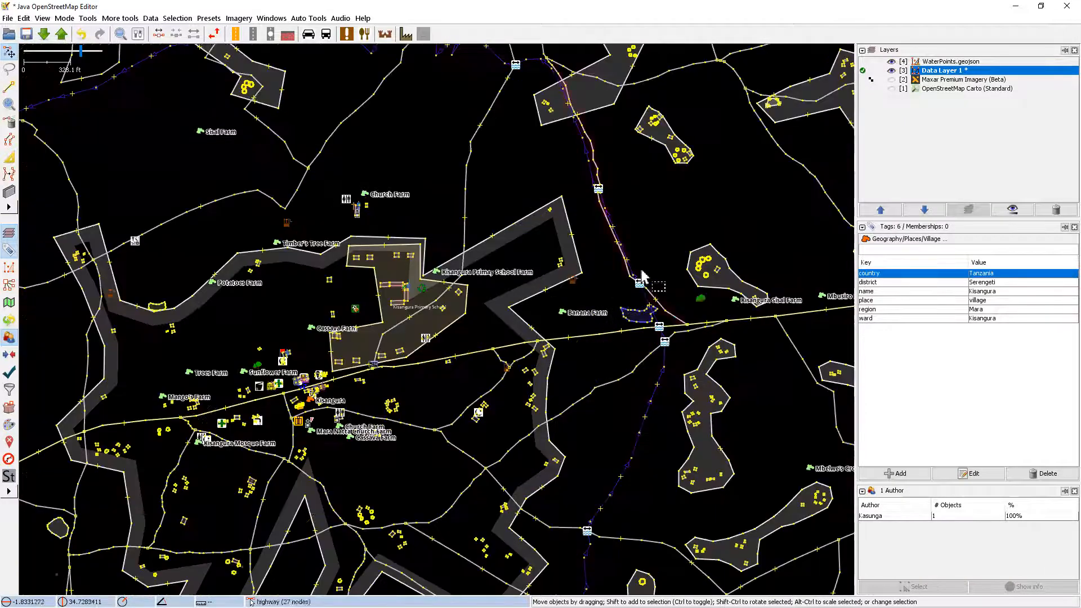
pyautogui.moveTo(636, 223); pyautogui.dragTo(512, 270)
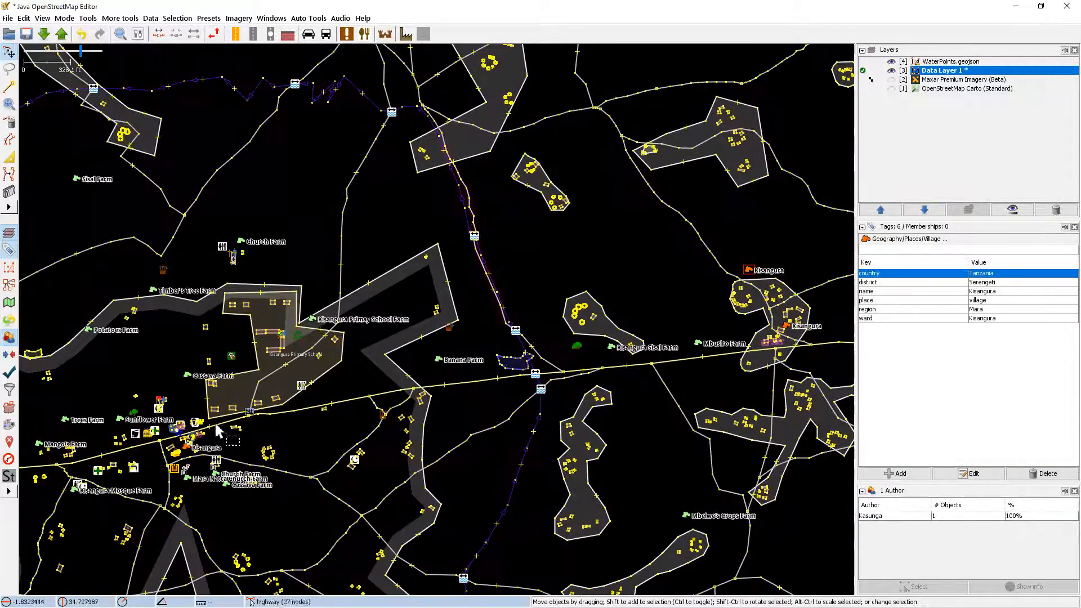
pyautogui.click(188, 449)
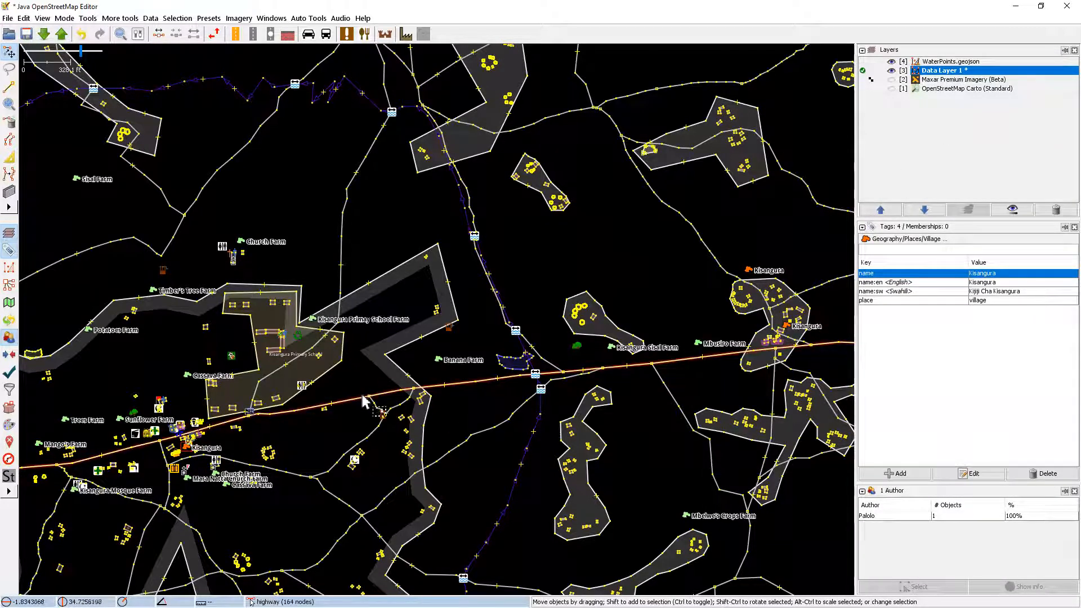
# - Merge the northern duplicate Kisangura village node, east of the centre, into the main village node using Replace Geometry
pyautogui.click(748, 271)
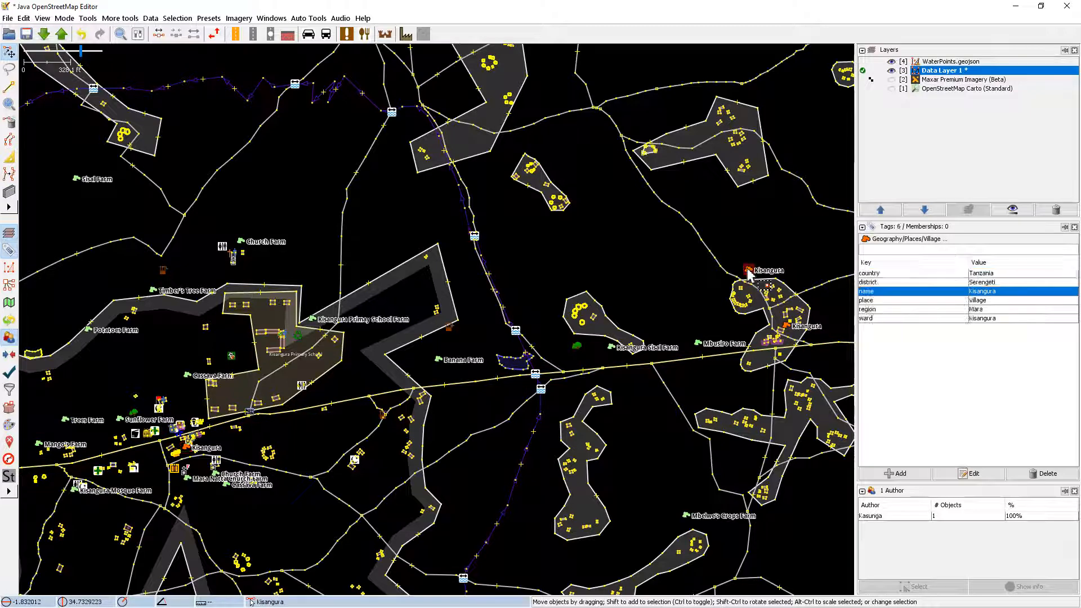
pyautogui.keyDown('shift'); pyautogui.click(187, 446); pyautogui.keyUp('shift')
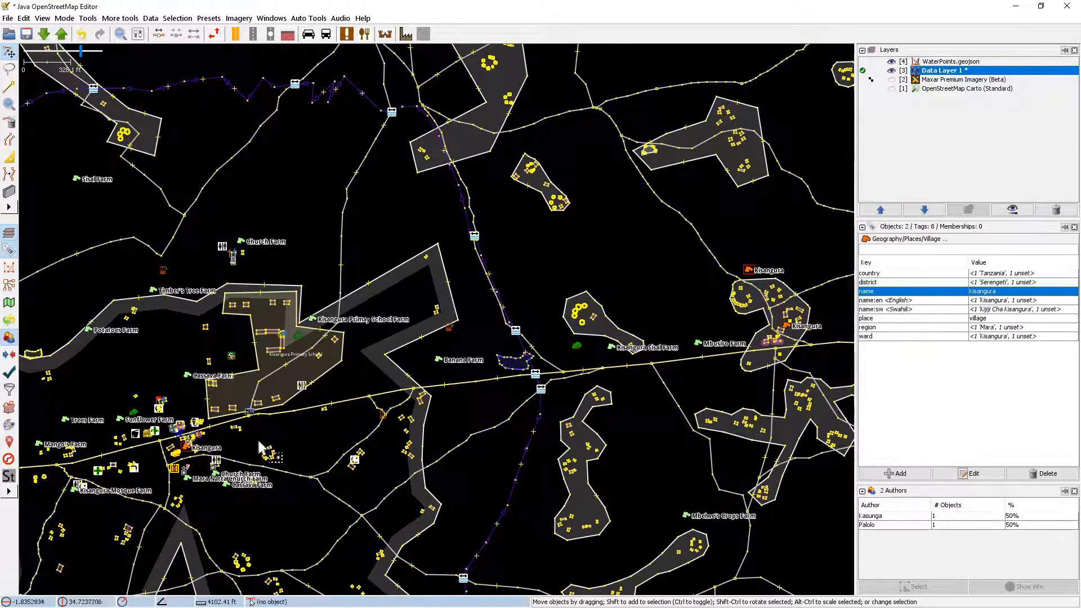
pyautogui.click(120, 19)
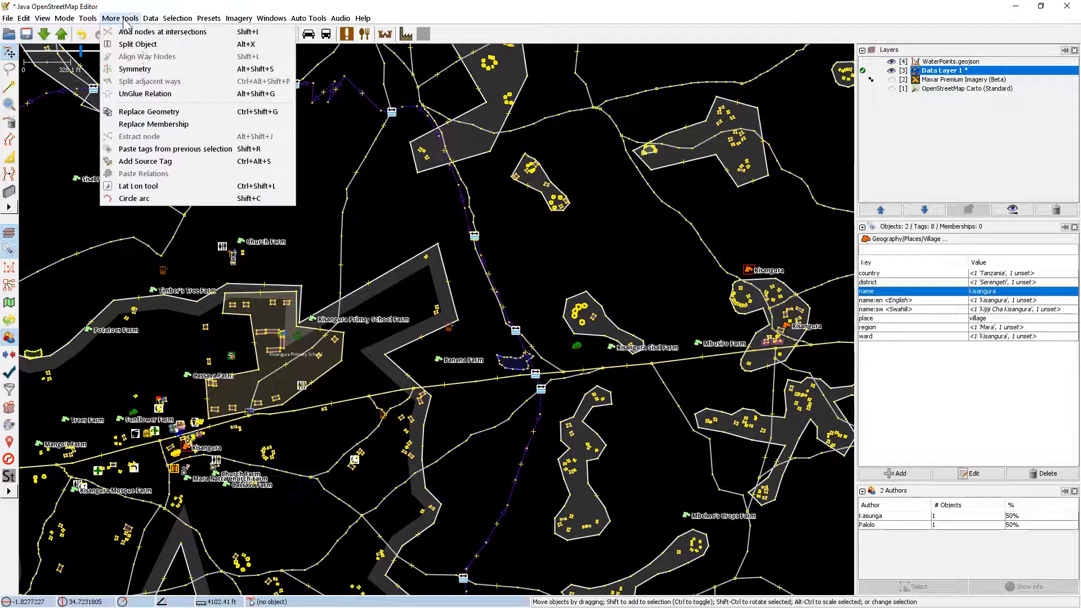
pyautogui.click(163, 117)
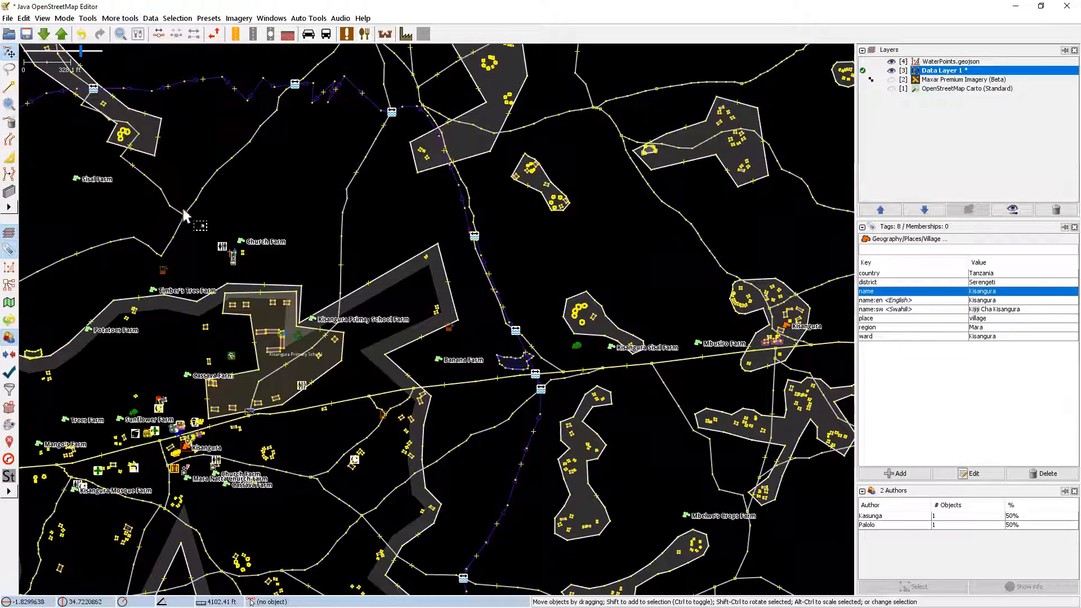
# - Merge the remaining duplicate Kisangura village node near Mbusiro Farm into the main village node using Replace Geometry
pyautogui.click(788, 331)
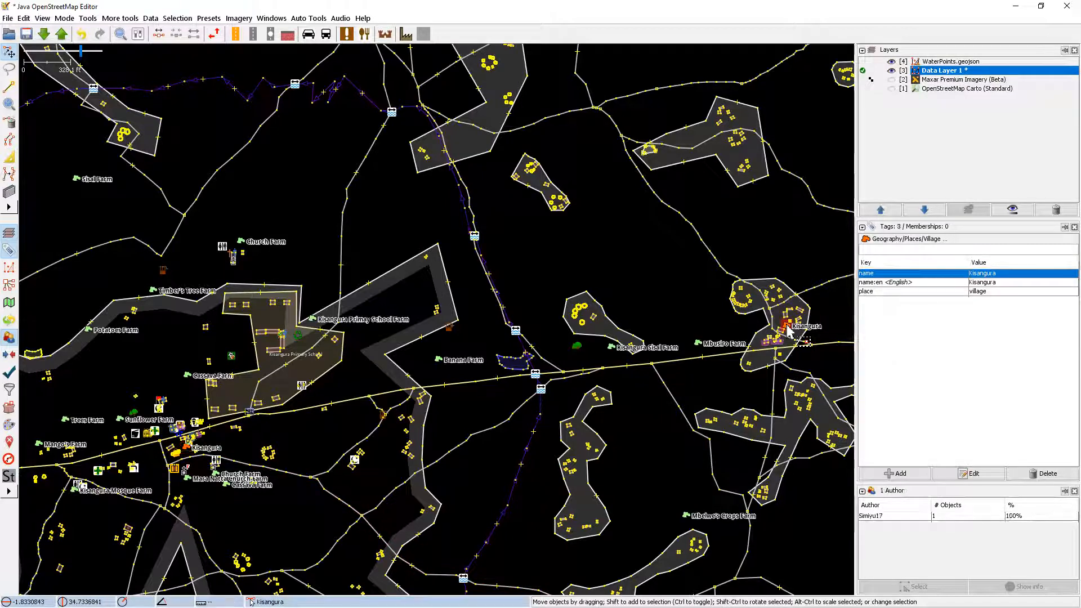
pyautogui.keyDown('shift'); pyautogui.click(187, 448); pyautogui.keyUp('shift')
pyautogui.click(129, 19)
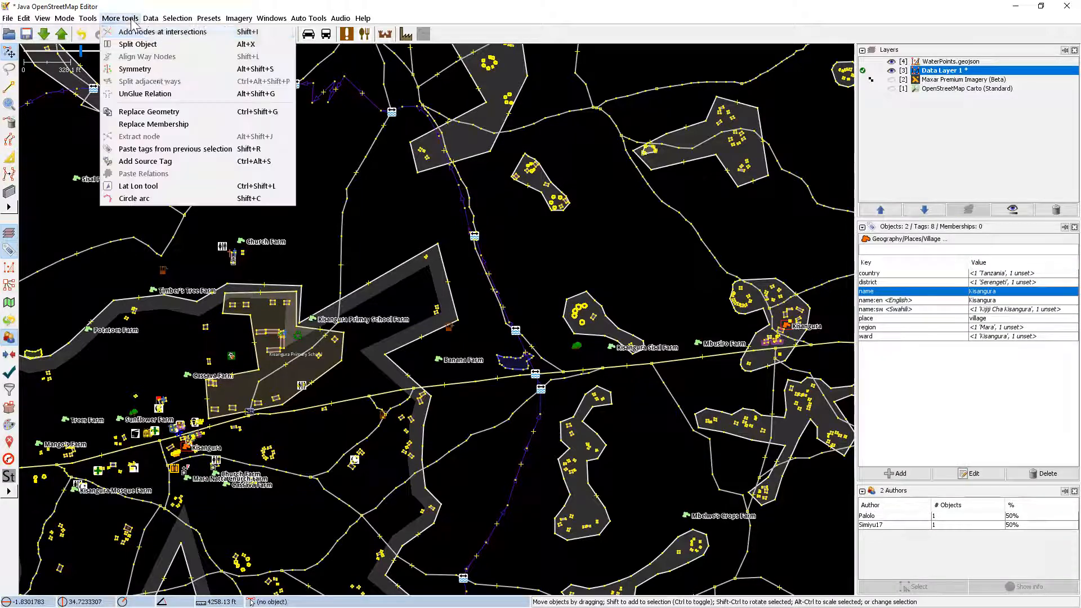
pyautogui.click(150, 111)
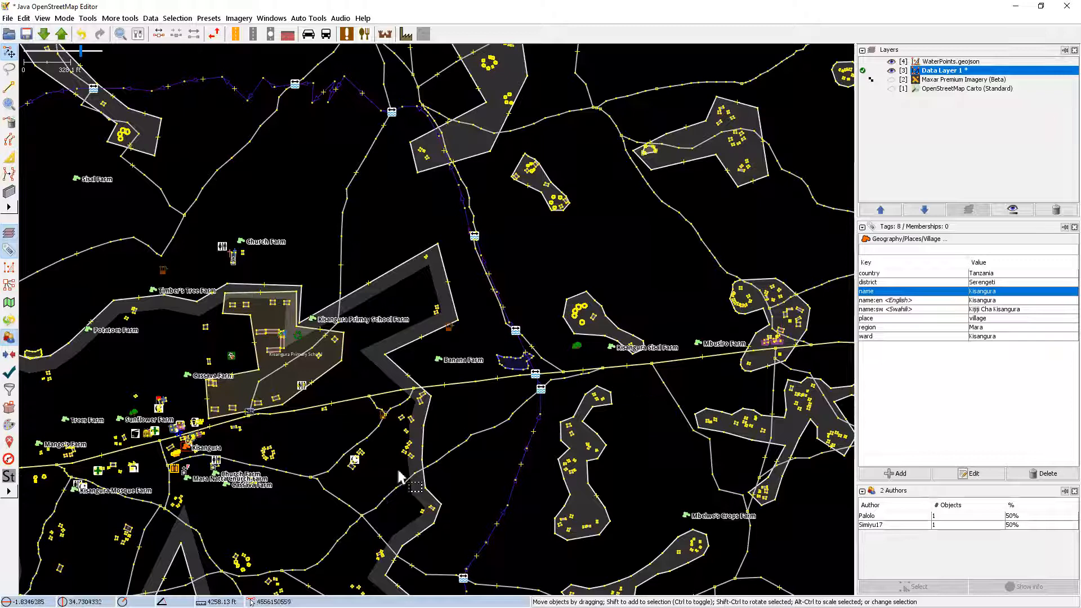
# - Show the Maxar Premium Imagery layer and move the Kisangura village node across the main road, just west of Kisangura Center
pyautogui.moveTo(519, 305); pyautogui.dragTo(757, 138)
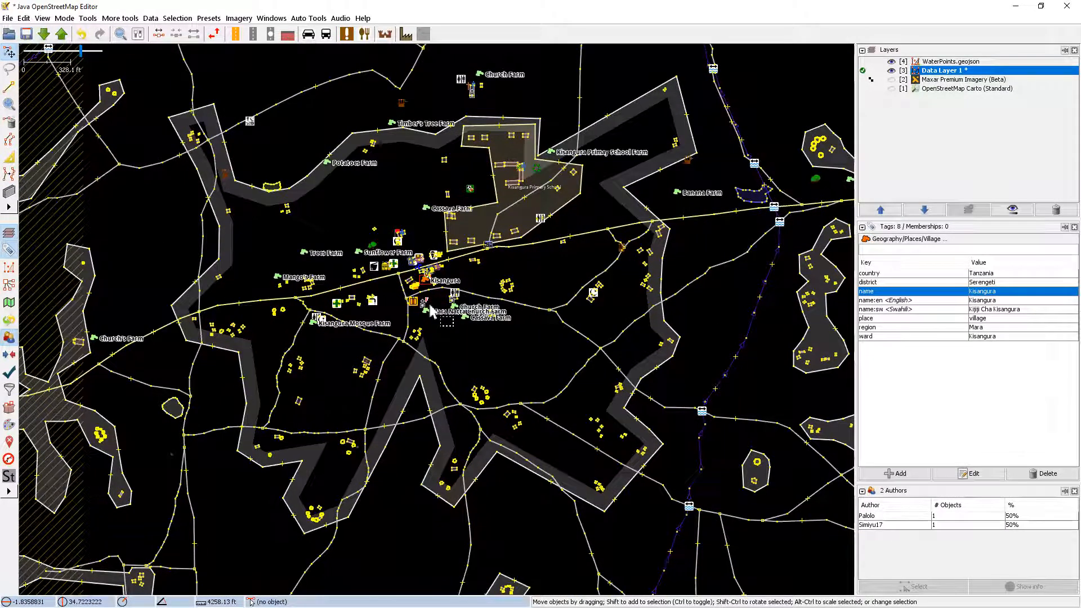
pyautogui.click(893, 81)
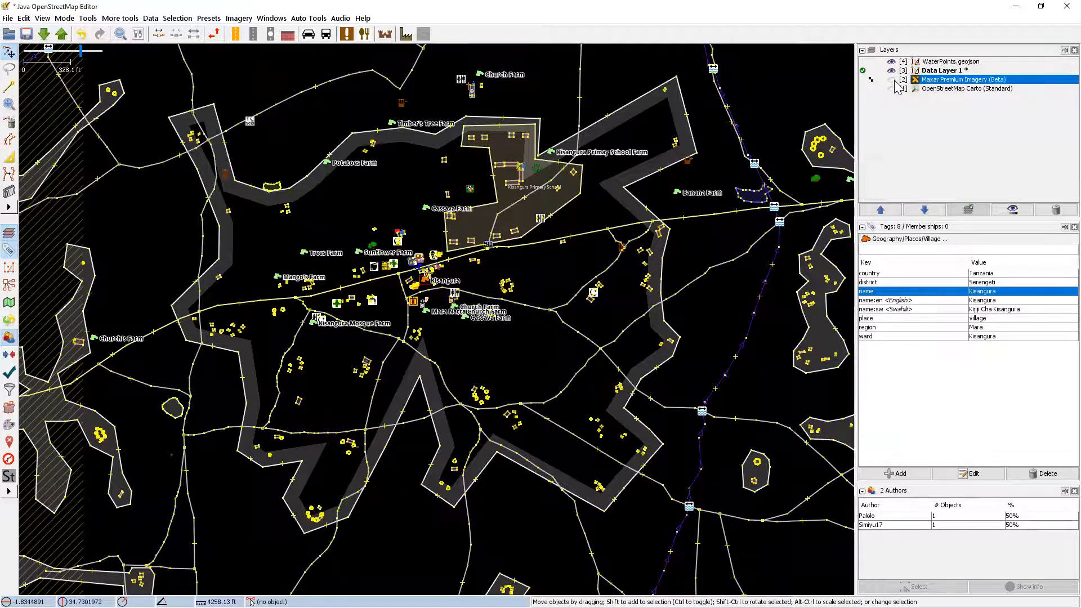
pyautogui.click(892, 89)
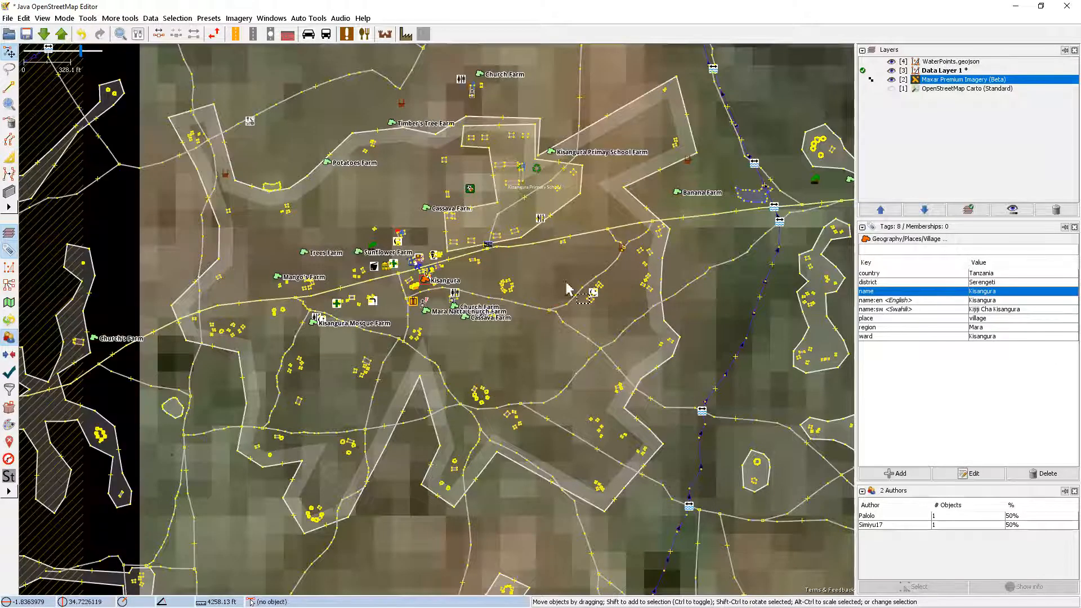
pyautogui.scroll(2, 438, 348)
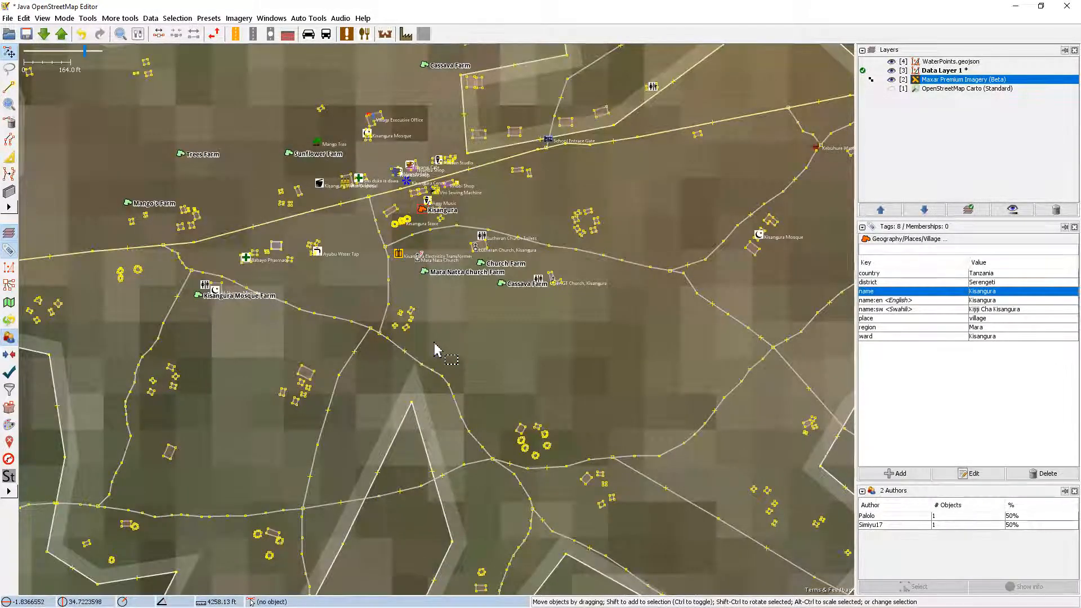
pyautogui.scroll(1, 419, 219)
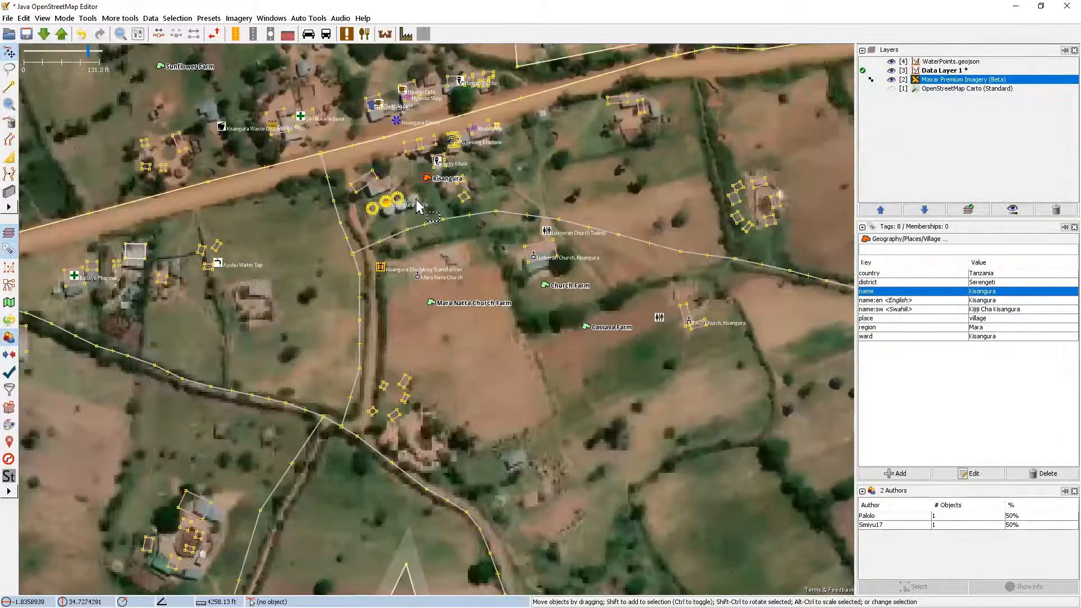
pyautogui.moveTo(425, 181); pyautogui.dragTo(361, 131)
# - Examine the shops and buildings around the moved Kisangura node on the imagery, and its position within the wider village
pyautogui.scroll(3, 405, 107)
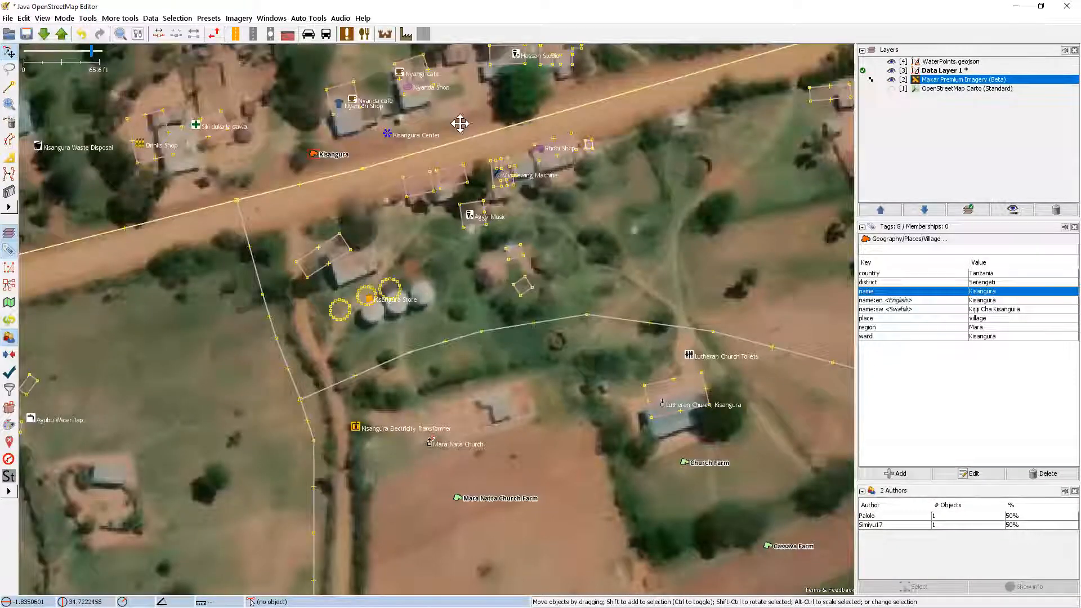
pyautogui.moveTo(460, 124); pyautogui.dragTo(472, 261)
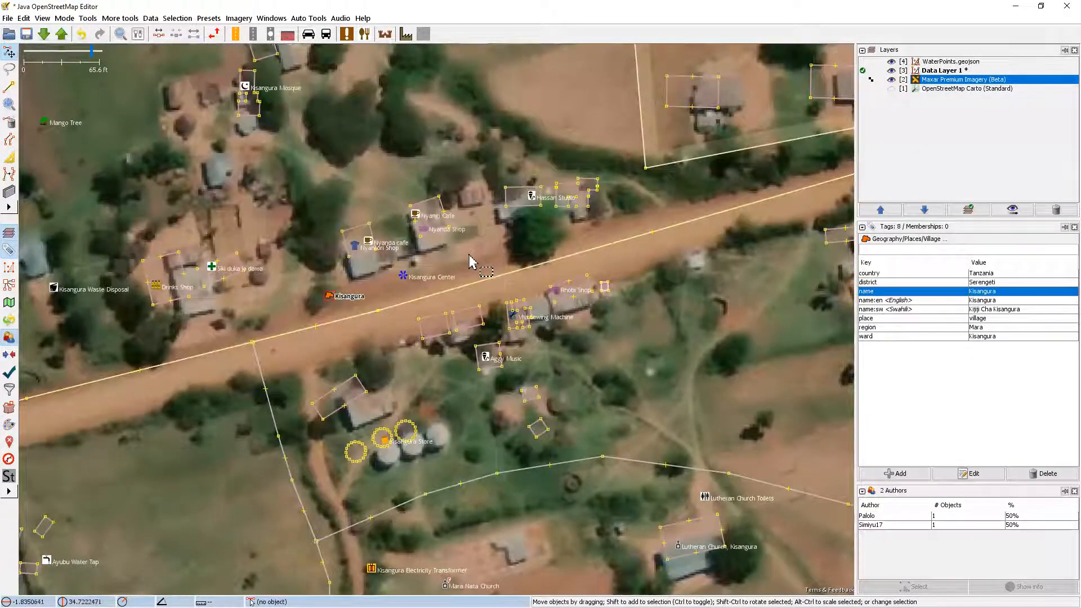
pyautogui.scroll(1, 471, 262)
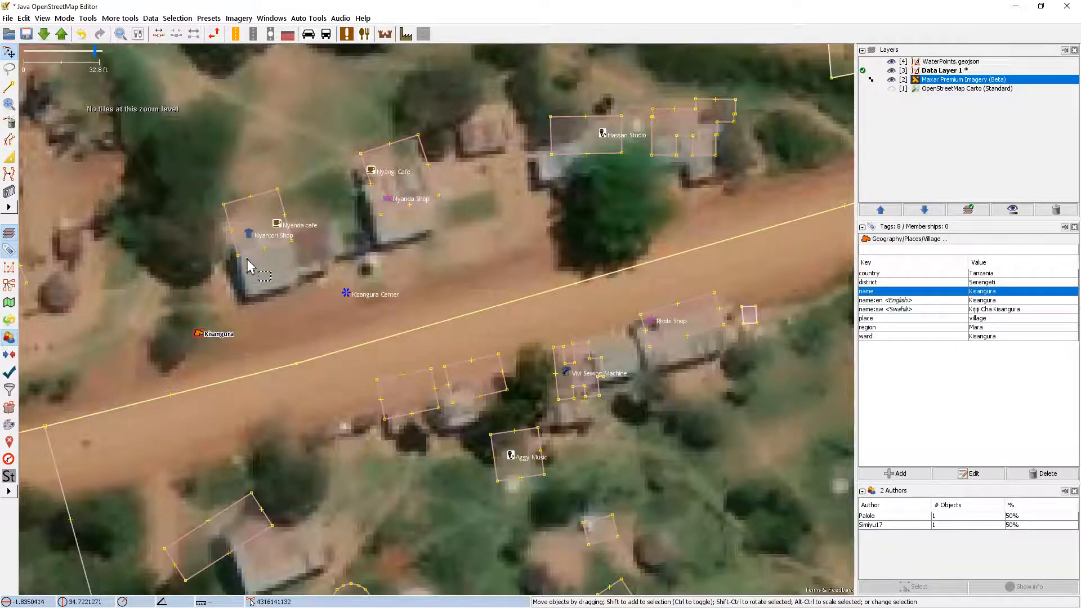
pyautogui.scroll(-1, 252, 263)
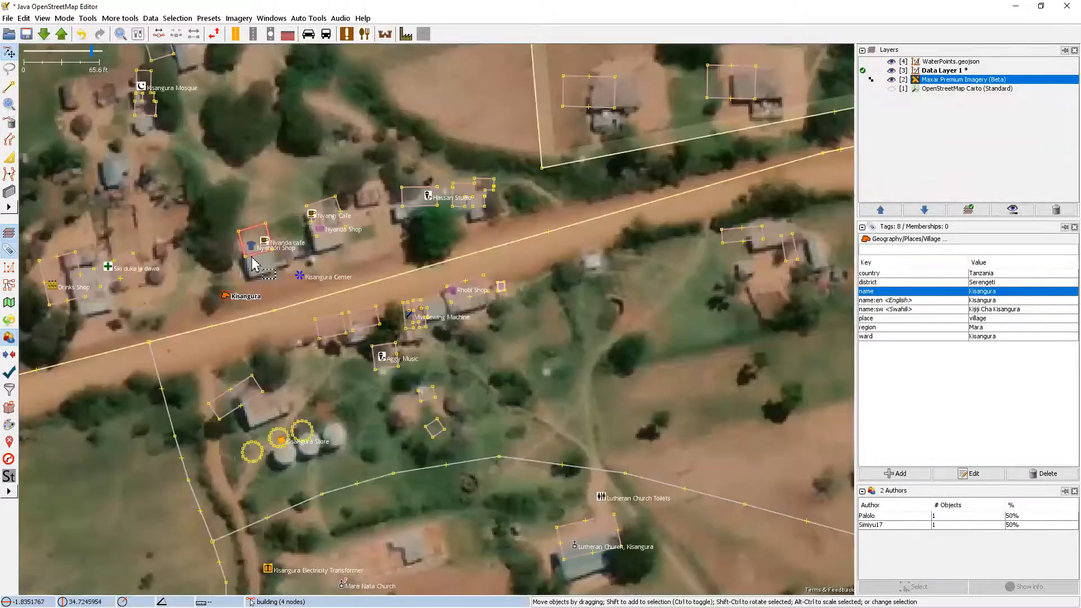
pyautogui.moveTo(200, 262); pyautogui.dragTo(375, 237)
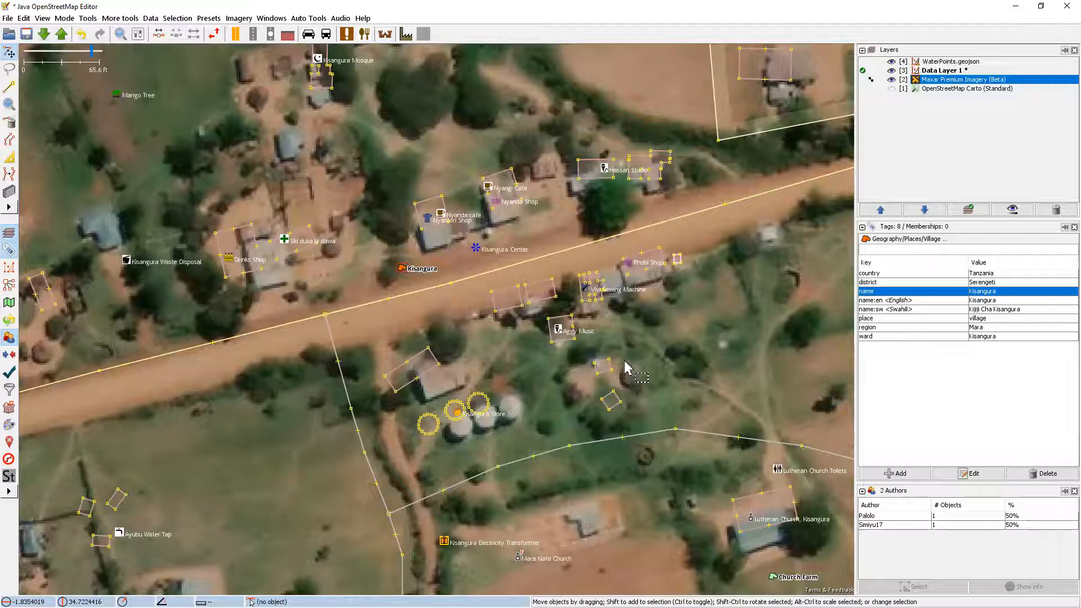
pyautogui.scroll(-3, 410, 282)
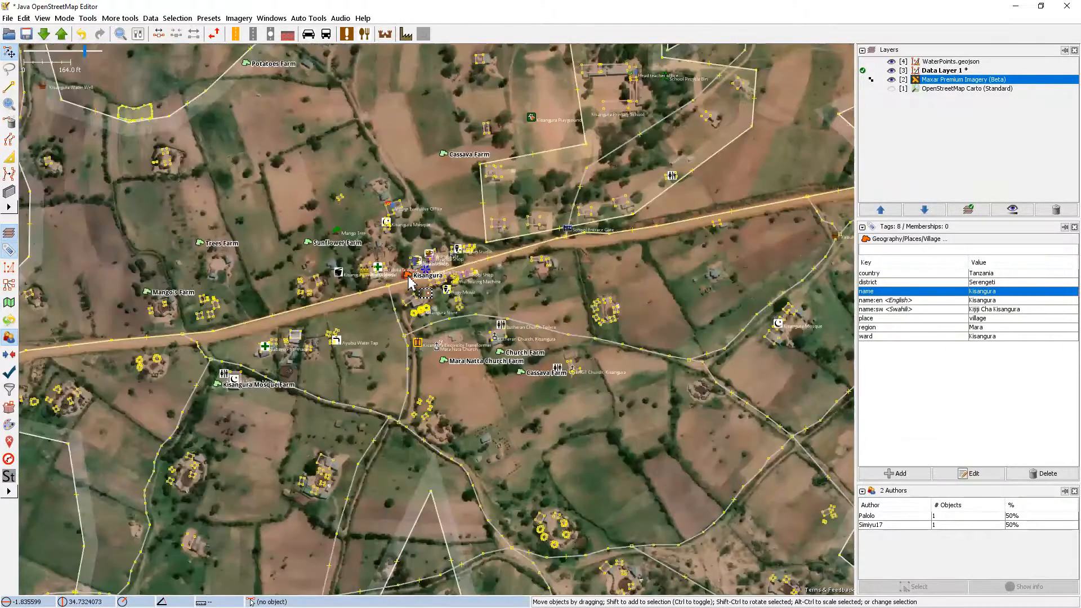
pyautogui.scroll(-2, 410, 282)
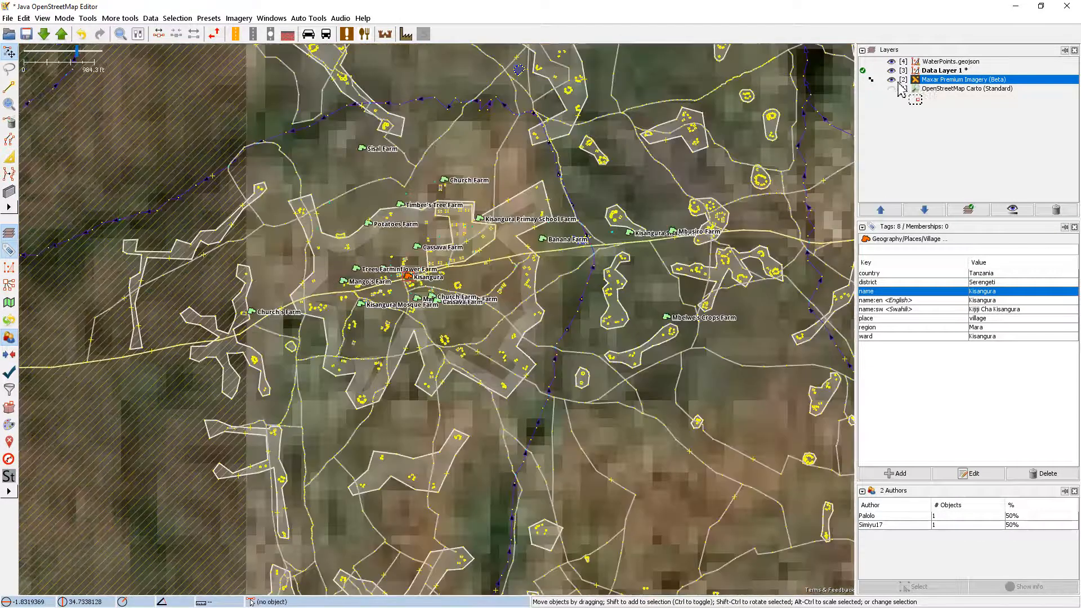
# - Compare the Kisangura village node with the place labels on the OpenStreetMap Carto layer in place of the imagery, and hide that layer again
pyautogui.click(897, 87)
pyautogui.click(892, 79)
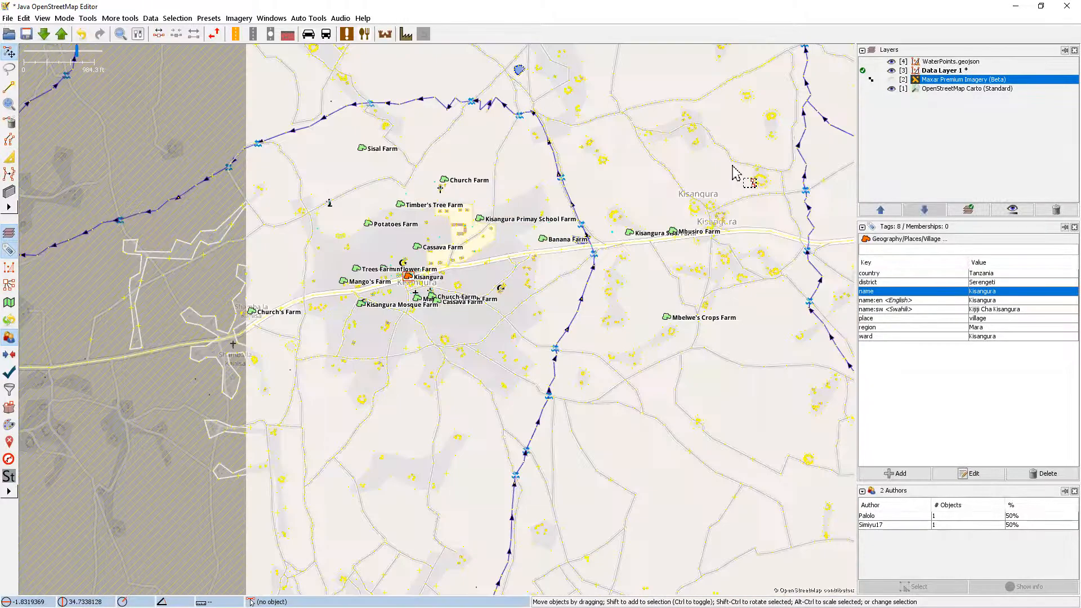
pyautogui.scroll(-1, 653, 215)
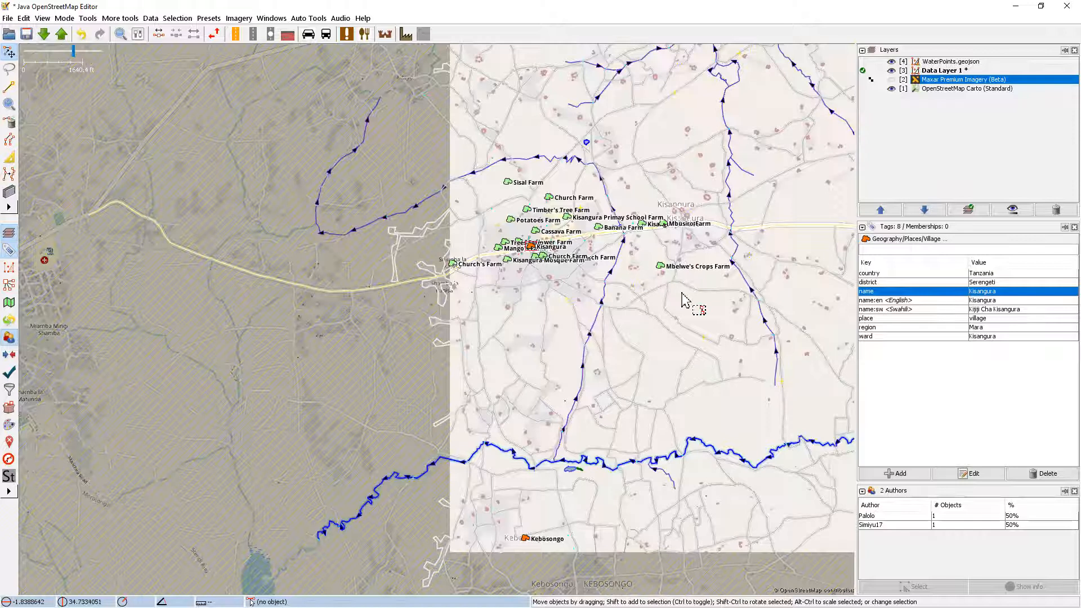
pyautogui.click(892, 89)
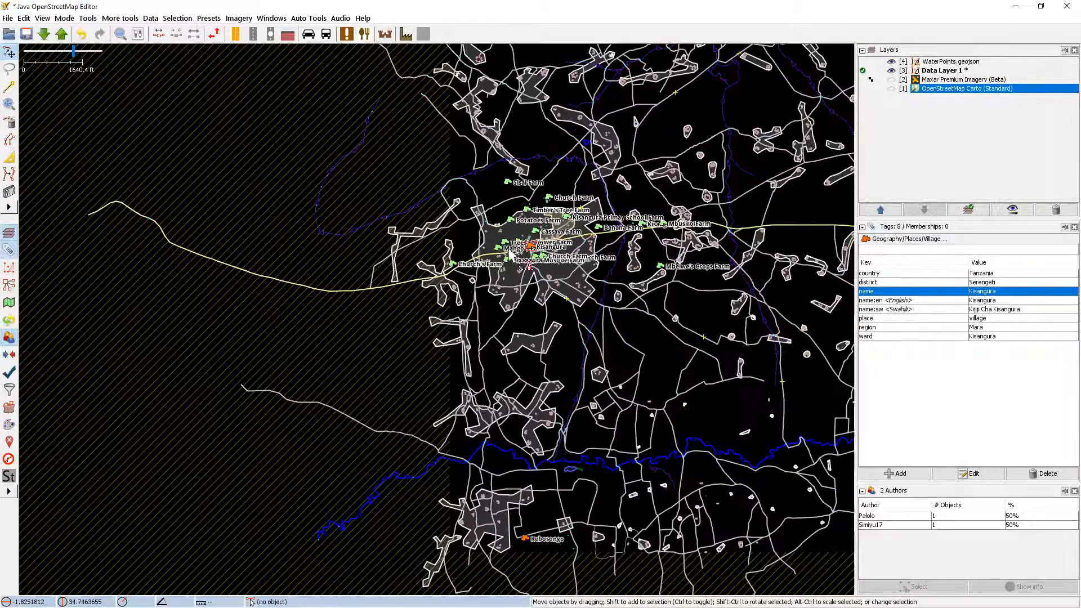
# - Show the Maxar Premium Imagery again and inspect Kisangura's centre, its residential area and the primary school grounds beside the main road
pyautogui.scroll(5, 542, 164)
pyautogui.click(509, 172)
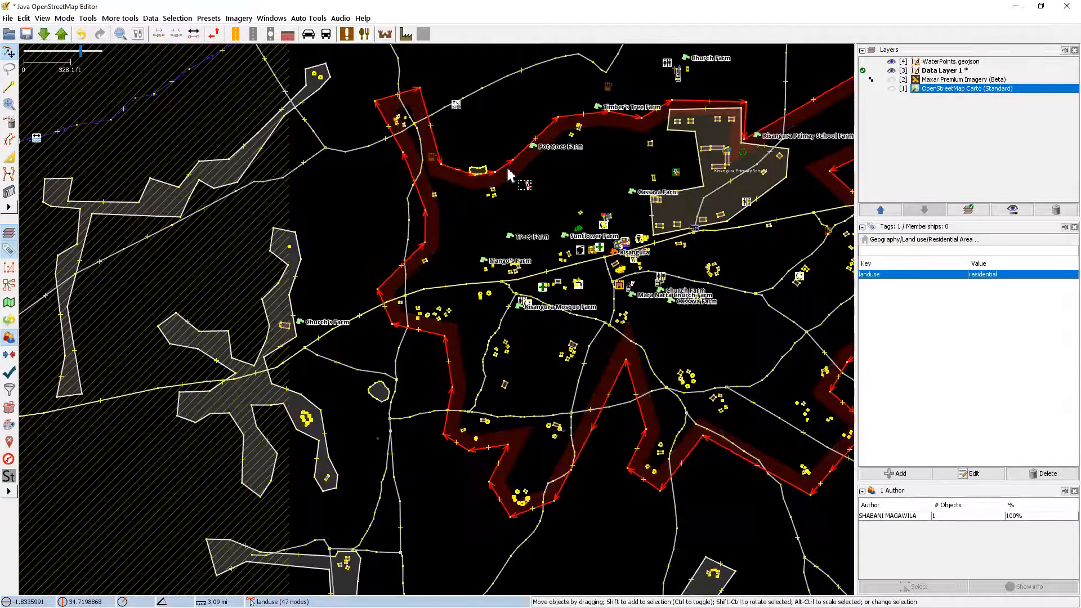
pyautogui.moveTo(577, 291); pyautogui.dragTo(482, 306)
pyautogui.scroll(5, 483, 306)
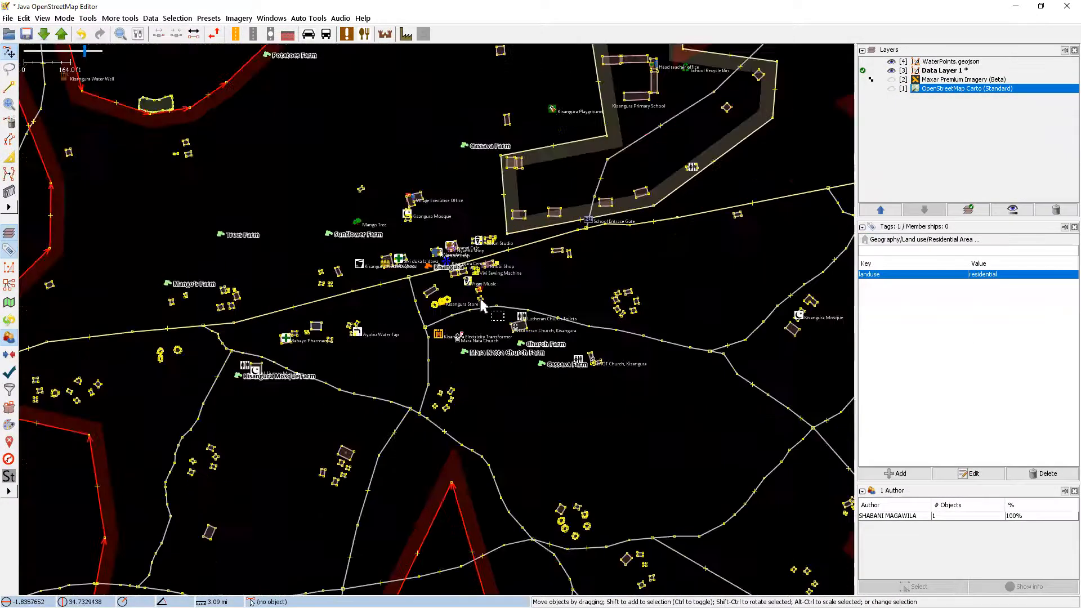
pyautogui.click(891, 79)
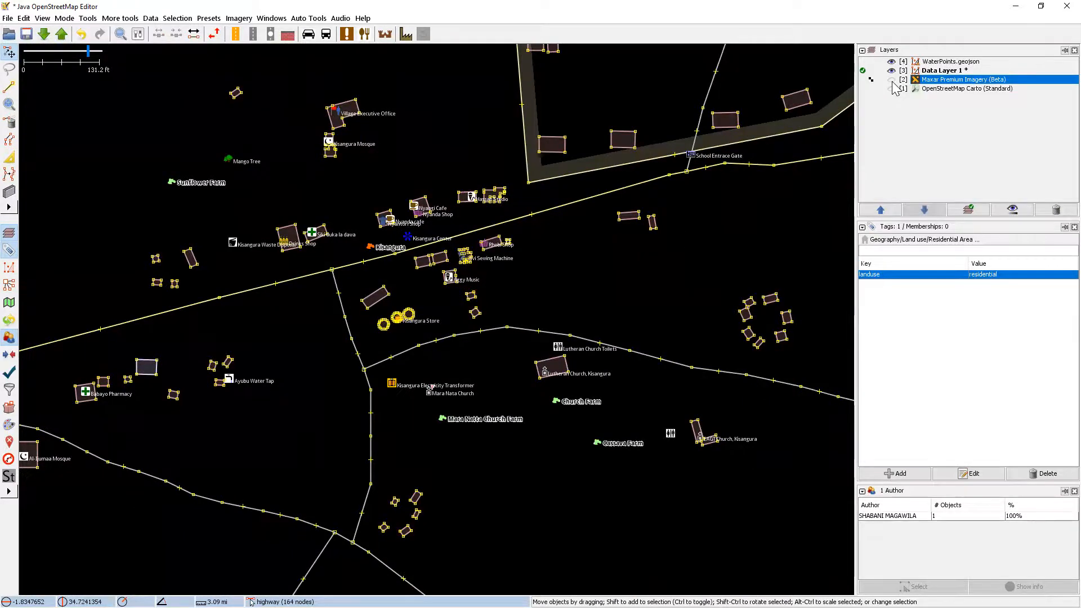
pyautogui.moveTo(755, 220); pyautogui.dragTo(678, 273)
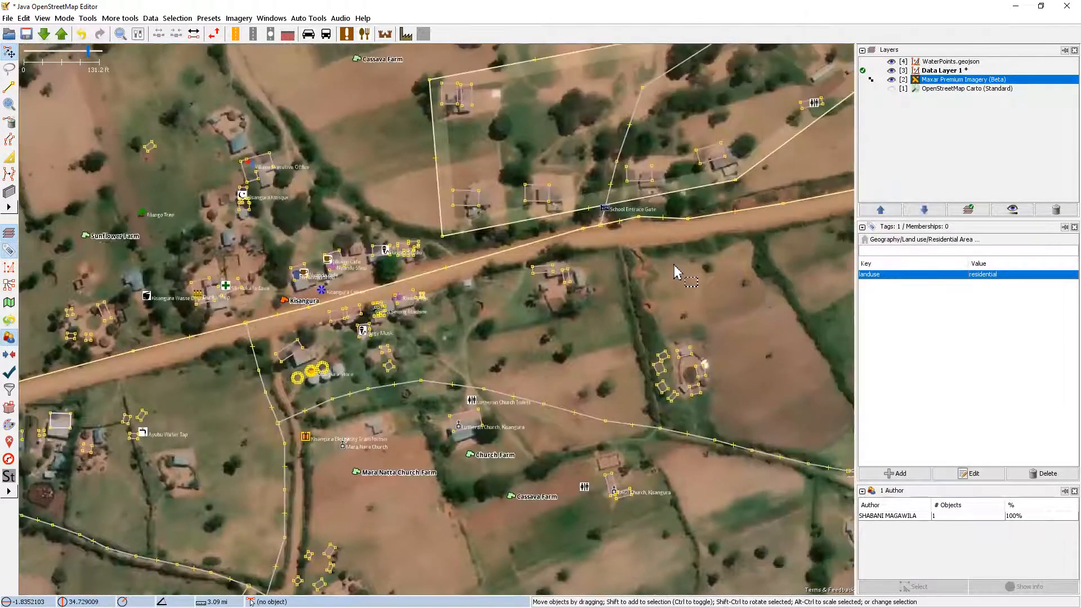
pyautogui.click(577, 210)
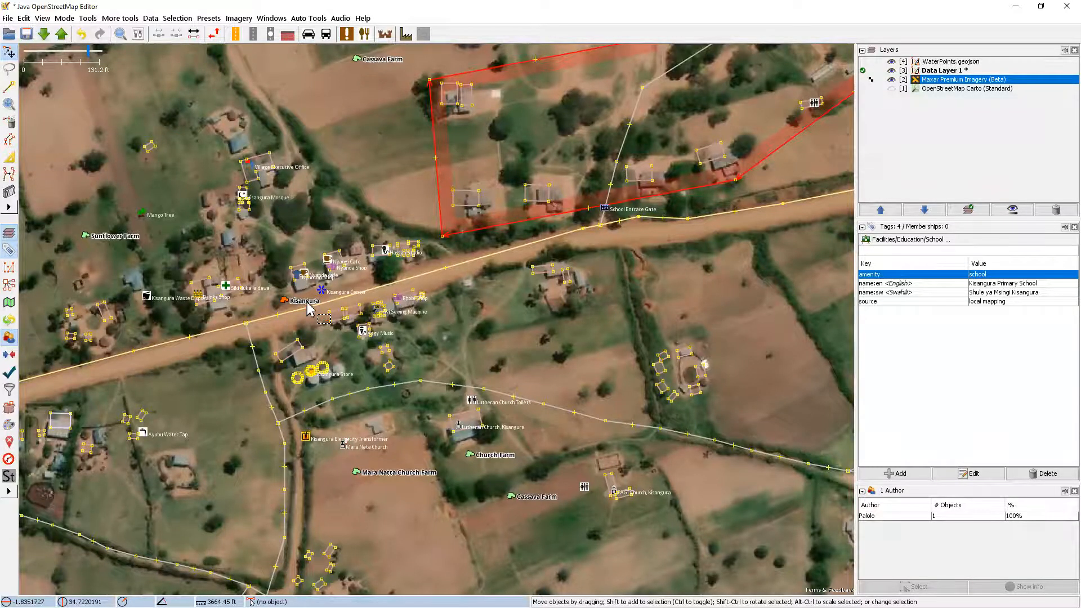
# - Examine the settlement cluster along the main road east of Kisangura, near Mbusiro Farm, on the imagery
pyautogui.scroll(-4, 308, 309)
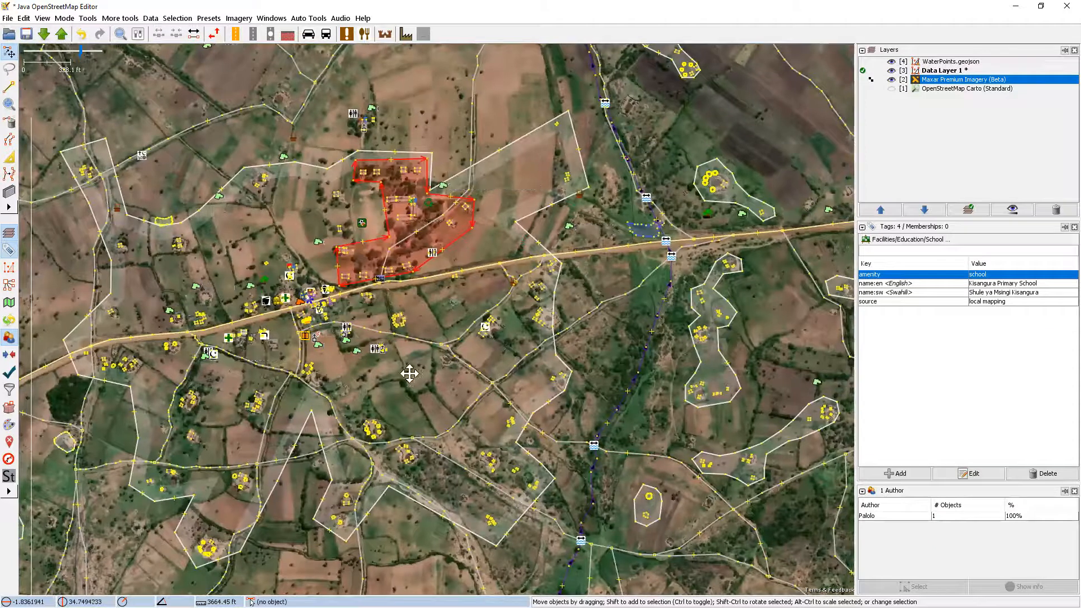
pyautogui.moveTo(409, 373); pyautogui.dragTo(374, 383)
pyautogui.moveTo(452, 389); pyautogui.dragTo(345, 416)
pyautogui.moveTo(803, 256); pyautogui.dragTo(531, 299)
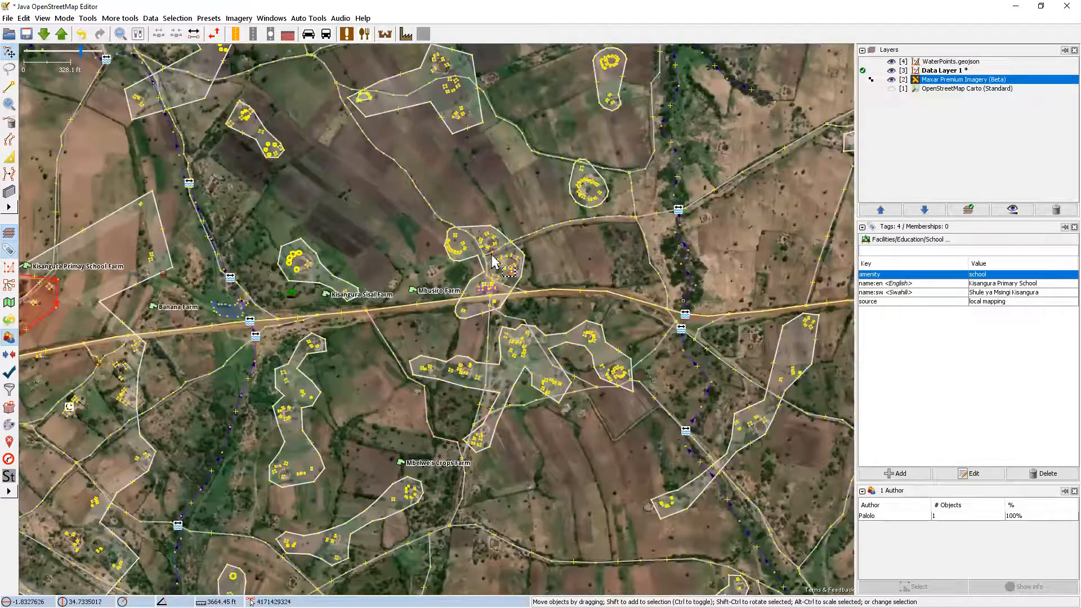
pyautogui.scroll(3, 493, 262)
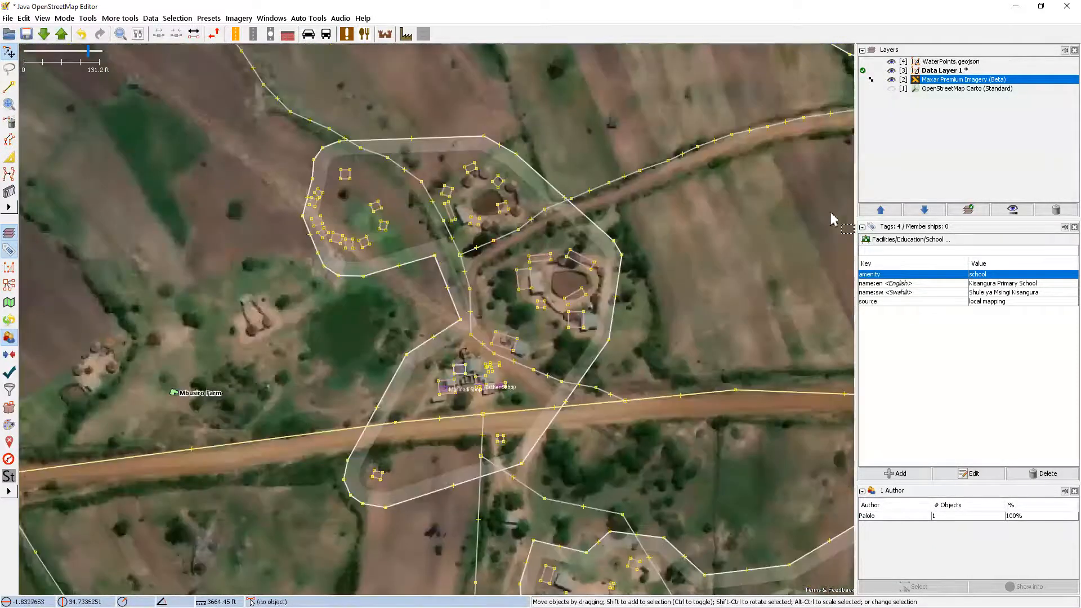
# - Make WaterPoints.geojson the active layer without imagery and check the subvillage tags of water points east and southwest of Kisangura's centre
pyautogui.click(865, 62)
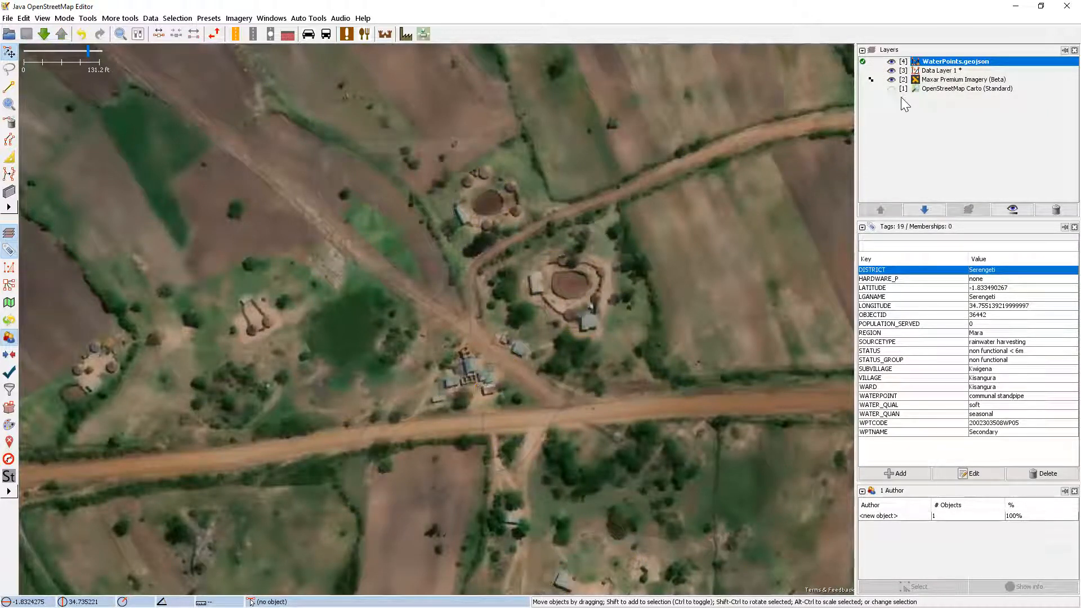
pyautogui.click(891, 79)
pyautogui.scroll(-3, 688, 276)
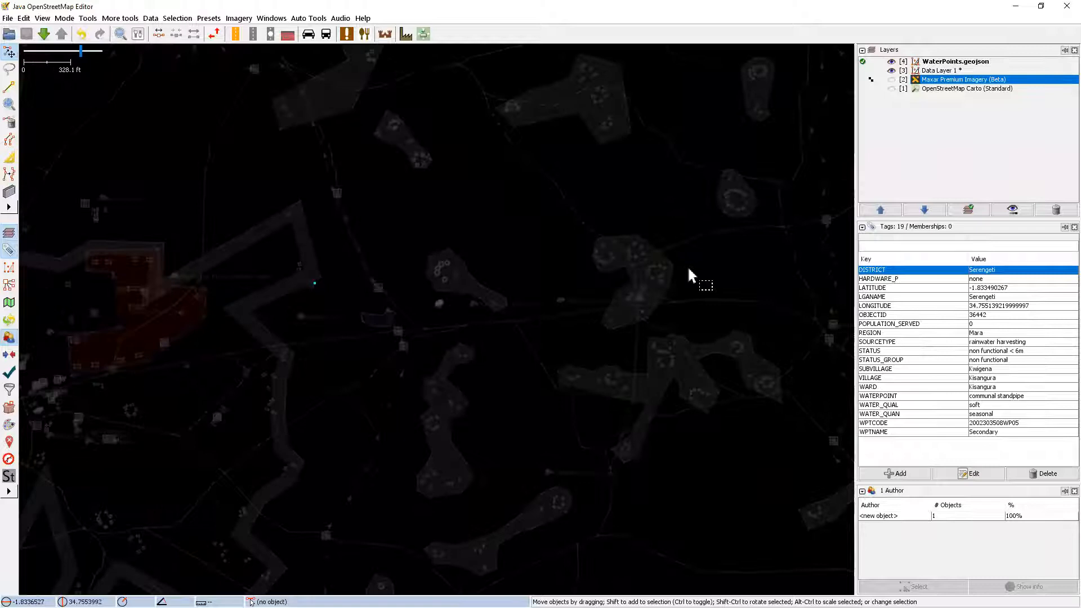
pyautogui.scroll(-3, 690, 272)
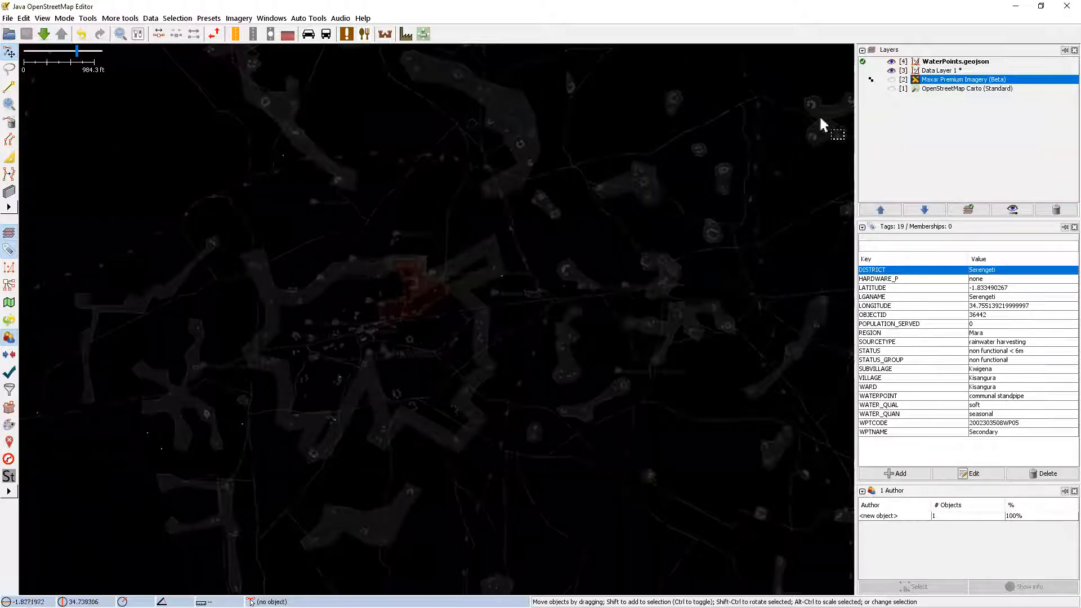
pyautogui.click(503, 276)
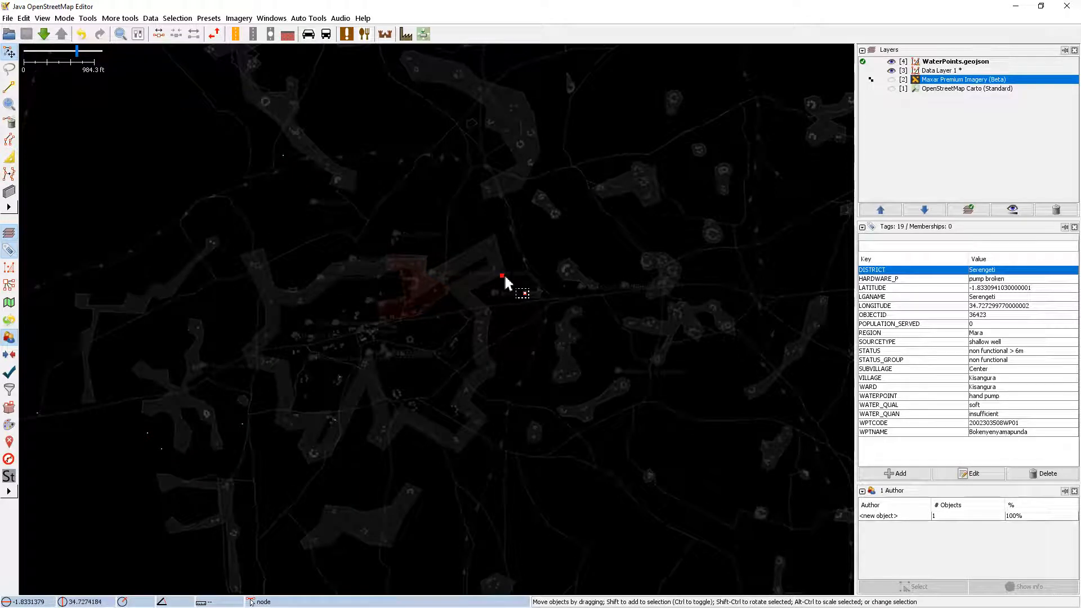
pyautogui.click(242, 423)
pyautogui.moveTo(128, 458); pyautogui.dragTo(507, 333)
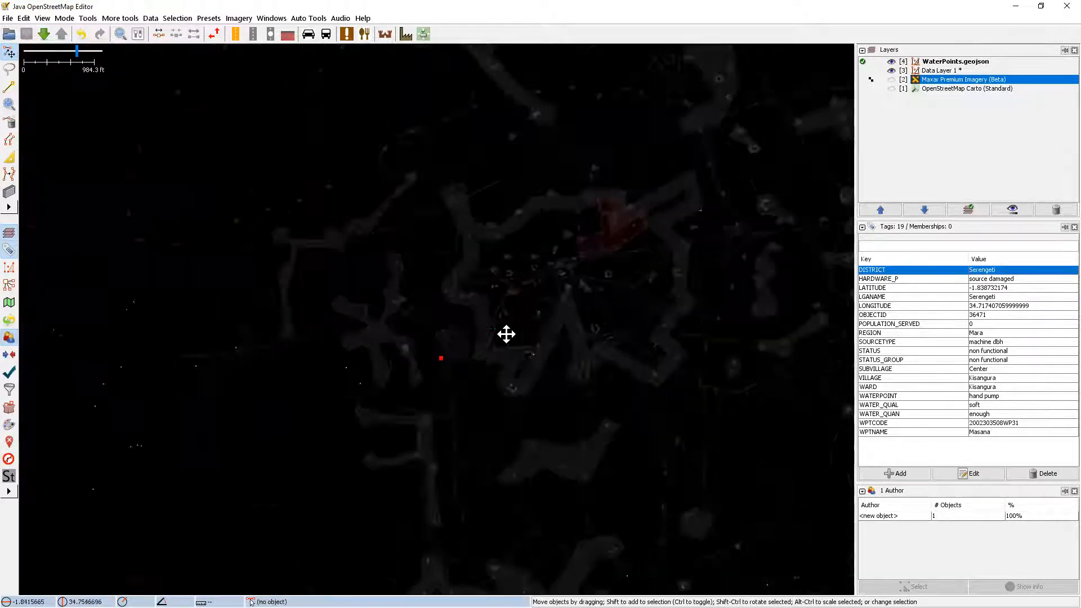
# - Copy the SUBVILLAGE value Mtukura from the water point just south of the main road, west of Kisangura
pyautogui.click(399, 305)
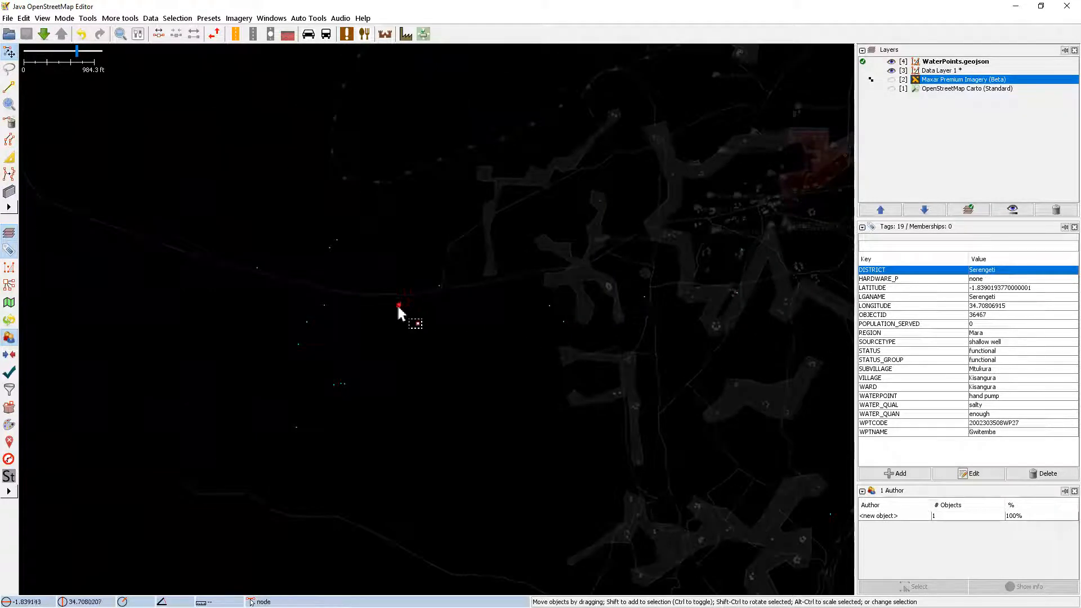
pyautogui.click(999, 371)
pyautogui.rightClick(1000, 373)
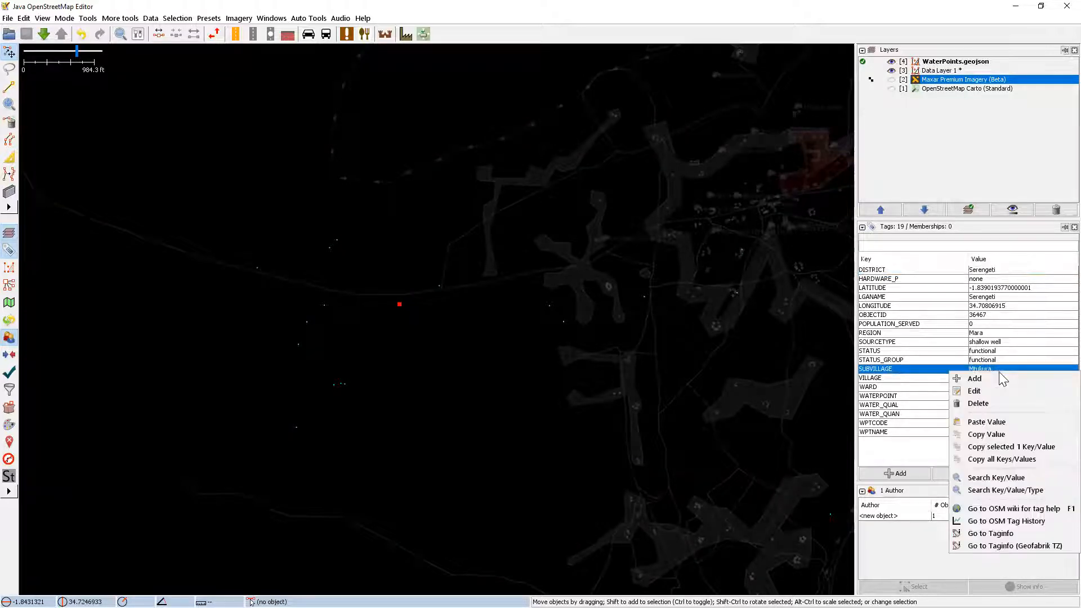
pyautogui.click(987, 434)
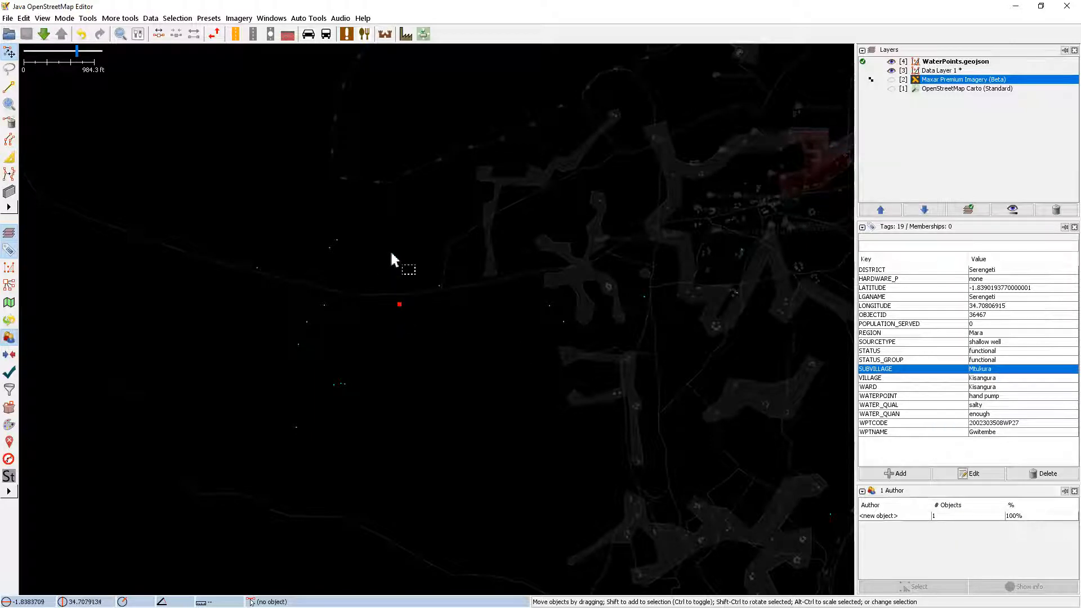
# - Make Data Layer 1 active and download the OpenStreetMap data for the area along the main road around the Mtukura water point
pyautogui.scroll(4, 395, 251)
pyautogui.doubleClick(939, 70)
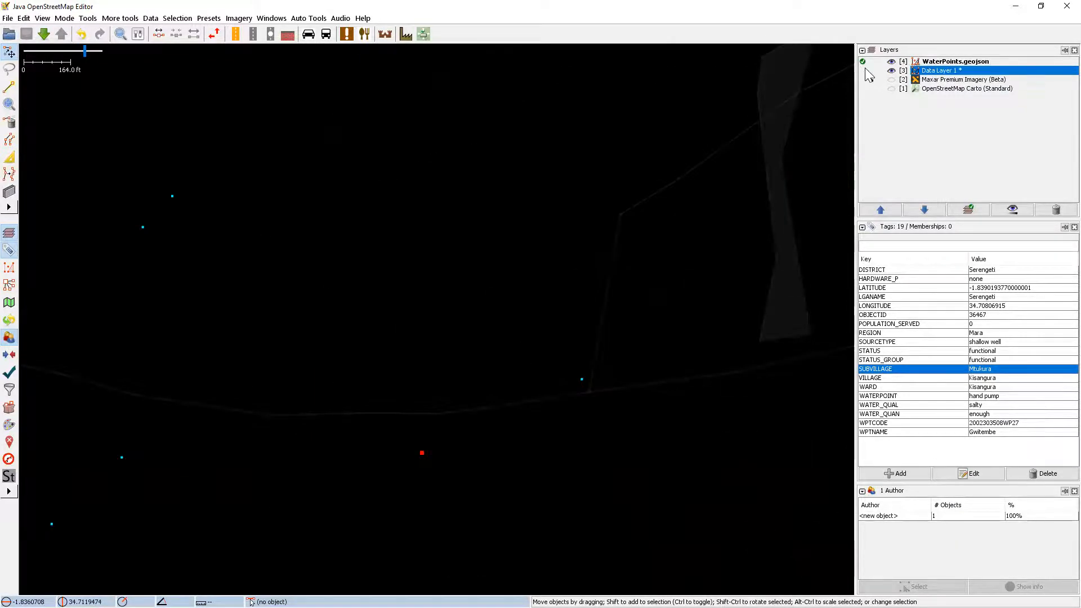
pyautogui.scroll(-2, 512, 220)
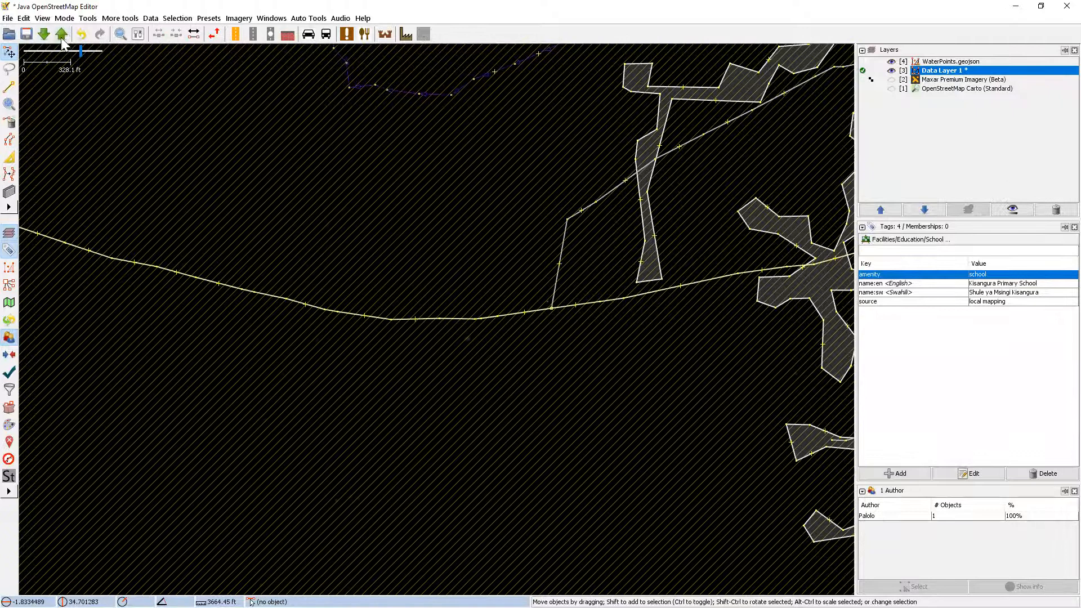
pyautogui.click(49, 36)
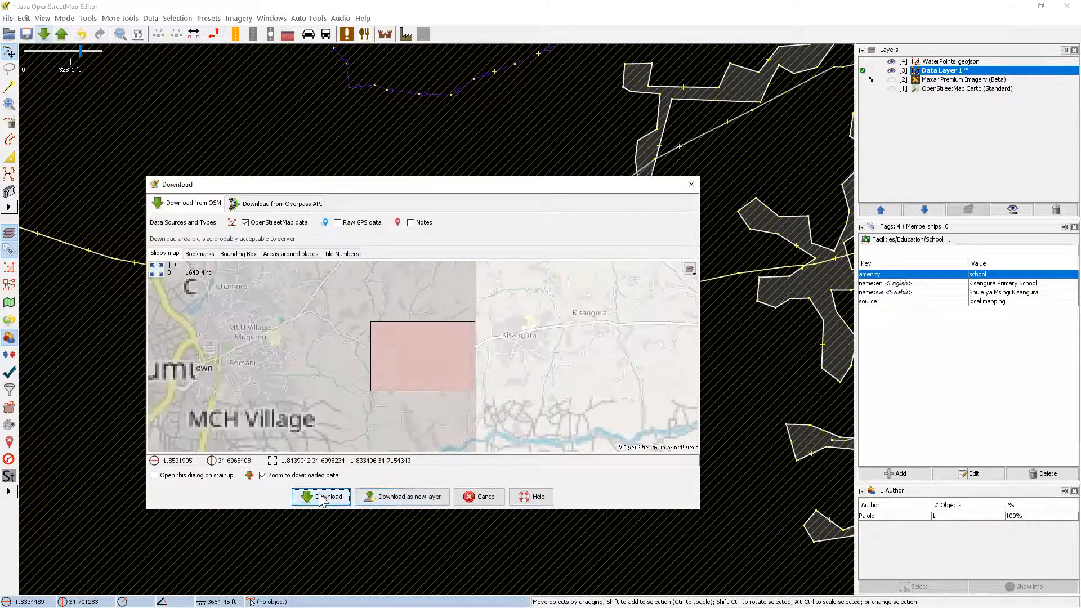
pyautogui.click(321, 496)
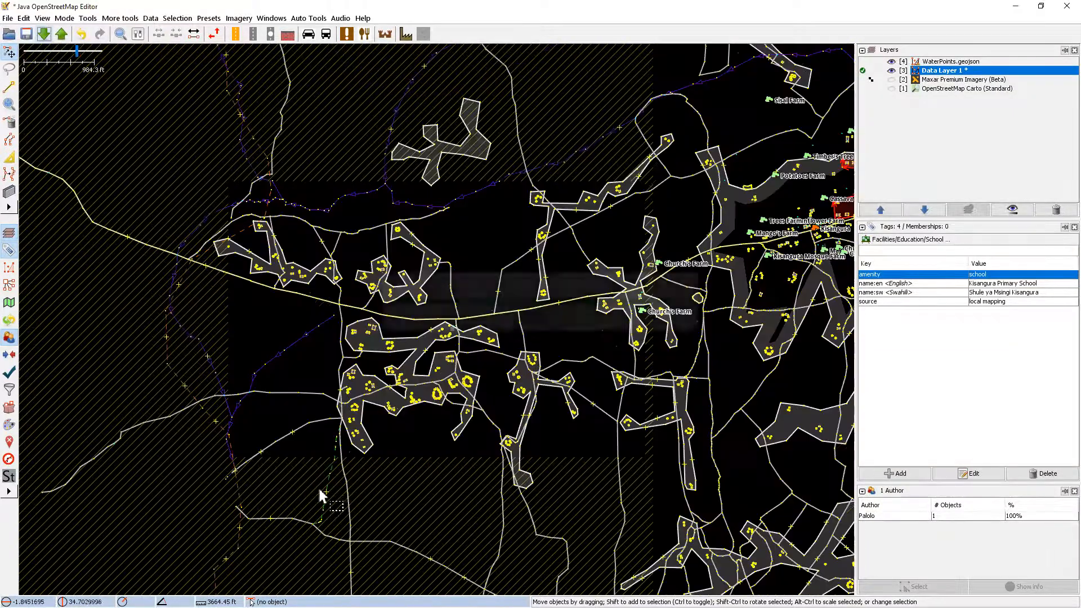
# - Show the Maxar Premium Imagery and examine the settlement south of the main road, including the tags of its water well
pyautogui.scroll(3, 430, 376)
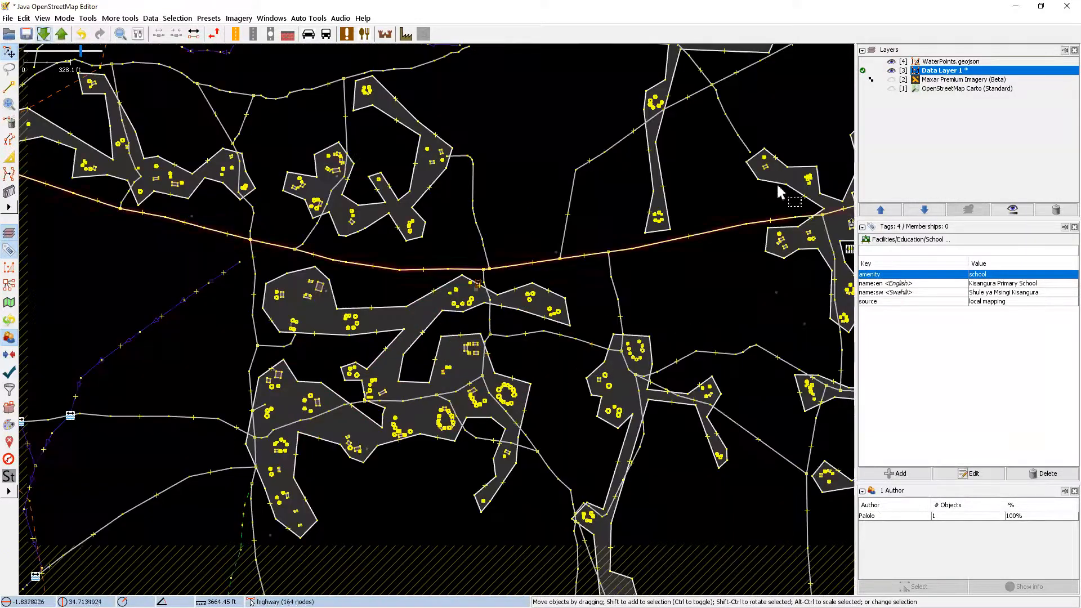
pyautogui.click(891, 79)
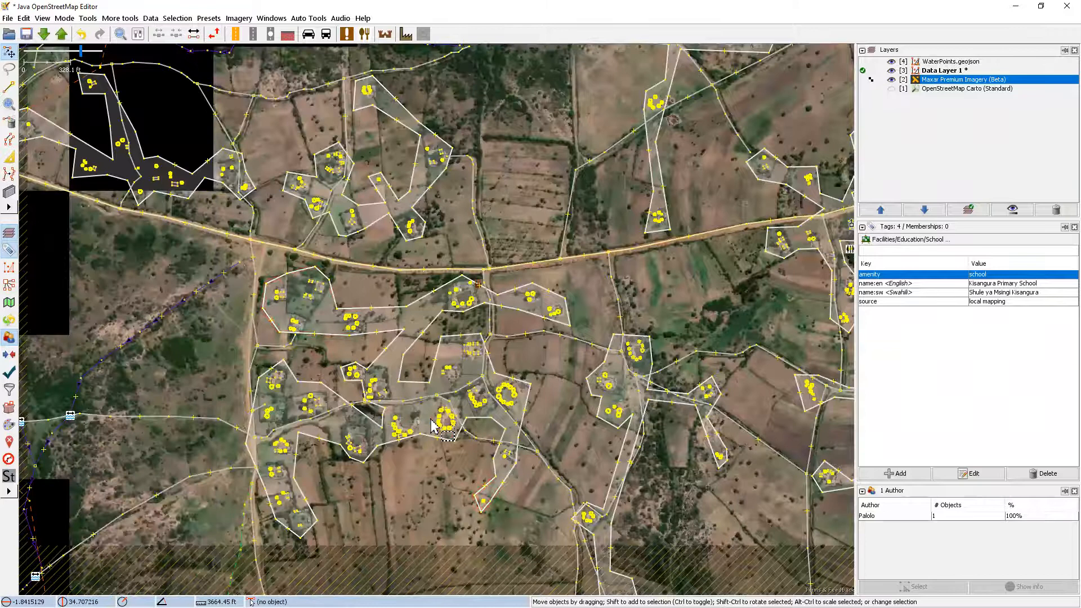
pyautogui.scroll(2, 431, 426)
pyautogui.moveTo(448, 373); pyautogui.dragTo(517, 278)
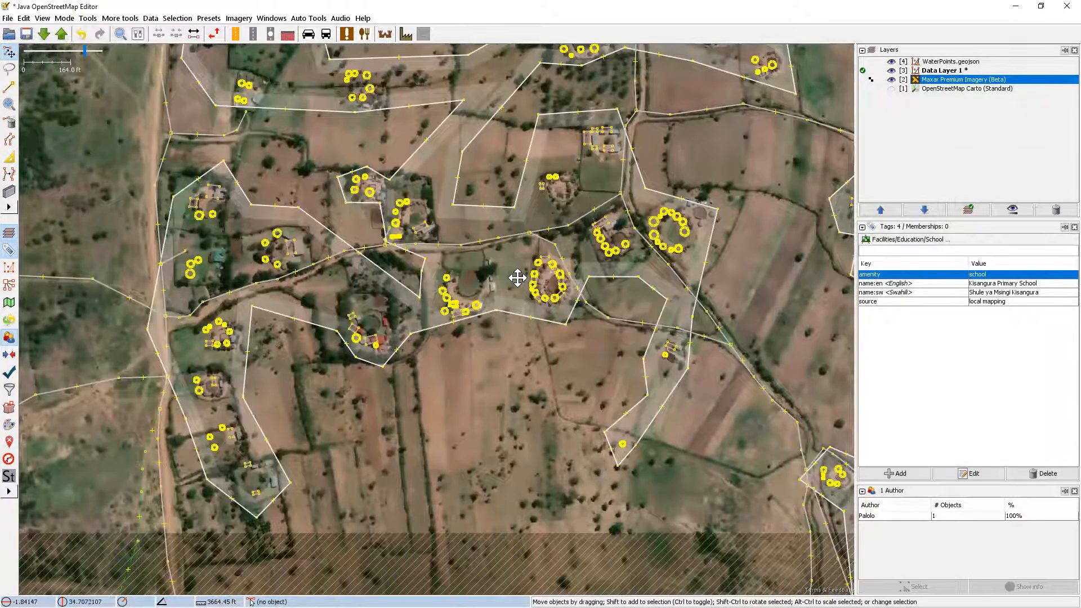
pyautogui.moveTo(509, 256); pyautogui.dragTo(492, 335)
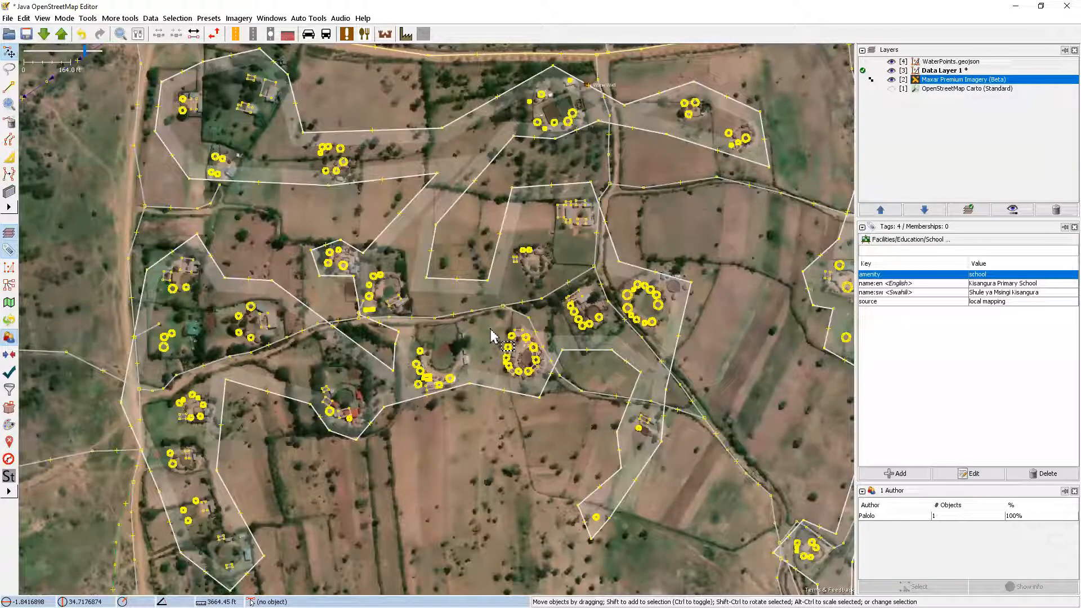
pyautogui.click(588, 86)
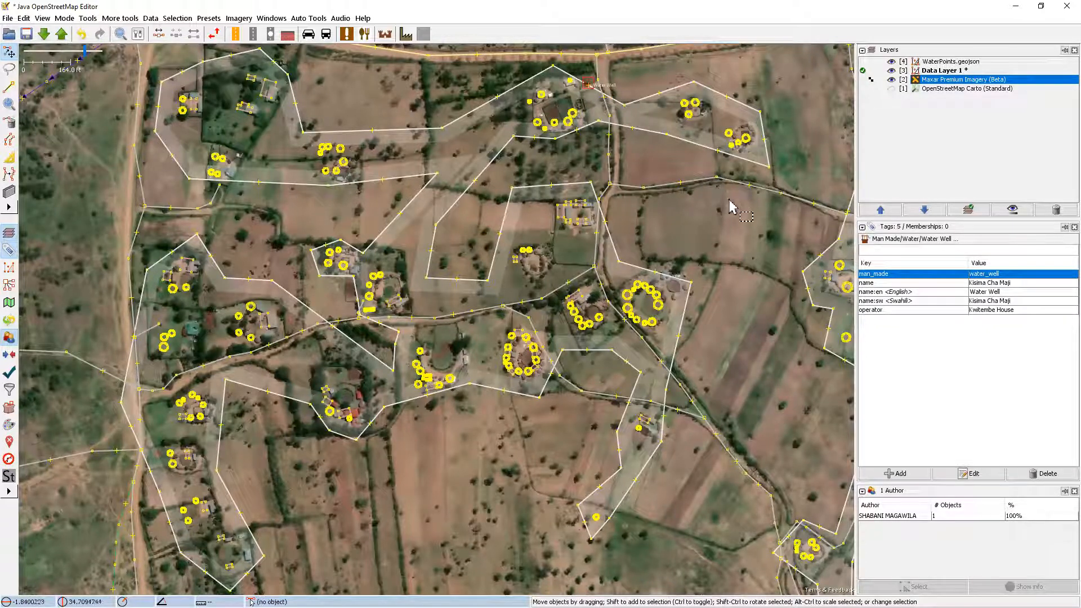
pyautogui.moveTo(726, 222); pyautogui.dragTo(680, 209)
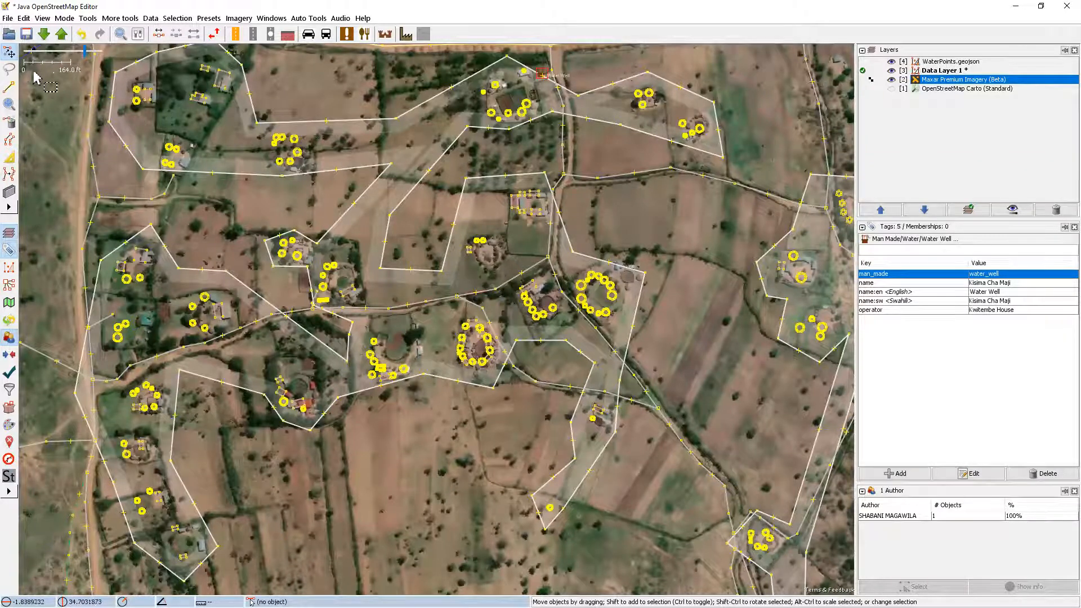
# - Place a standalone node in the middle of the settlement south of the main road and tag it name=Mtukura
pyautogui.click(10, 86)
pyautogui.press('Escape')
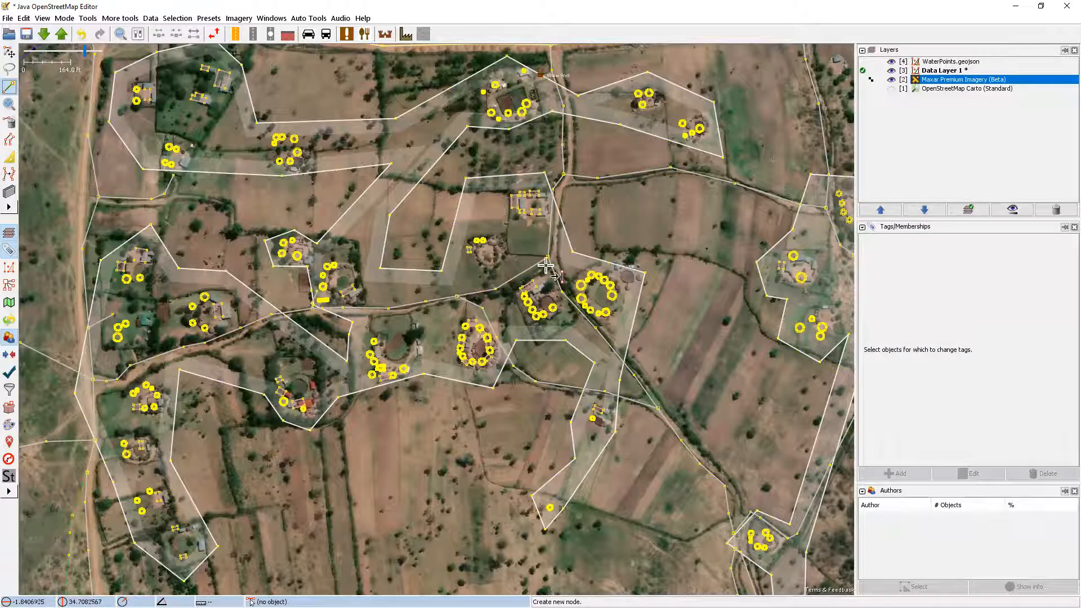
pyautogui.click(400, 294)
pyautogui.click(897, 474)
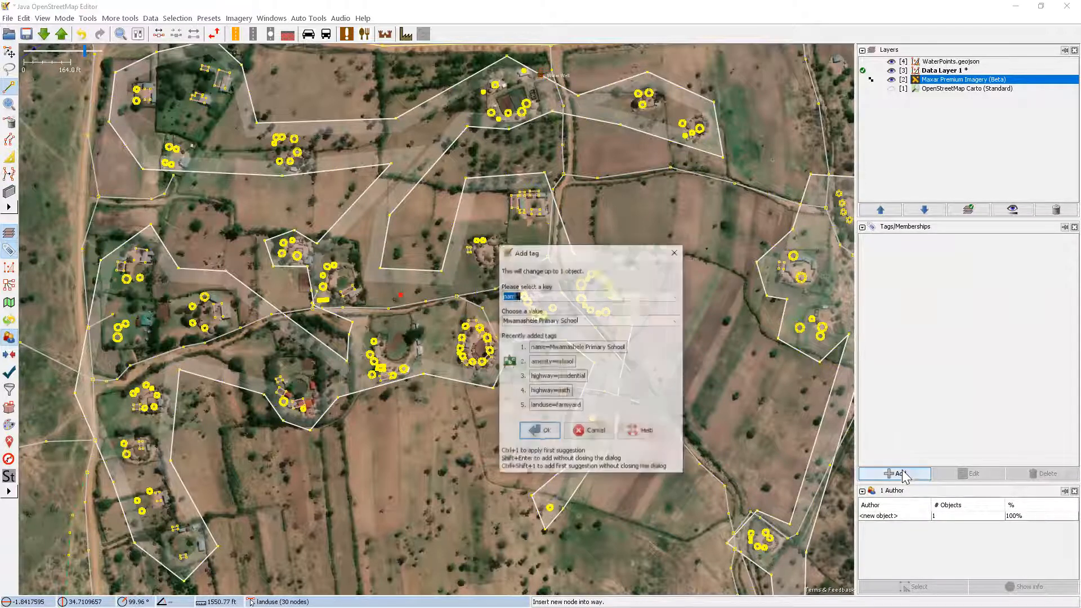
pyautogui.click(605, 322)
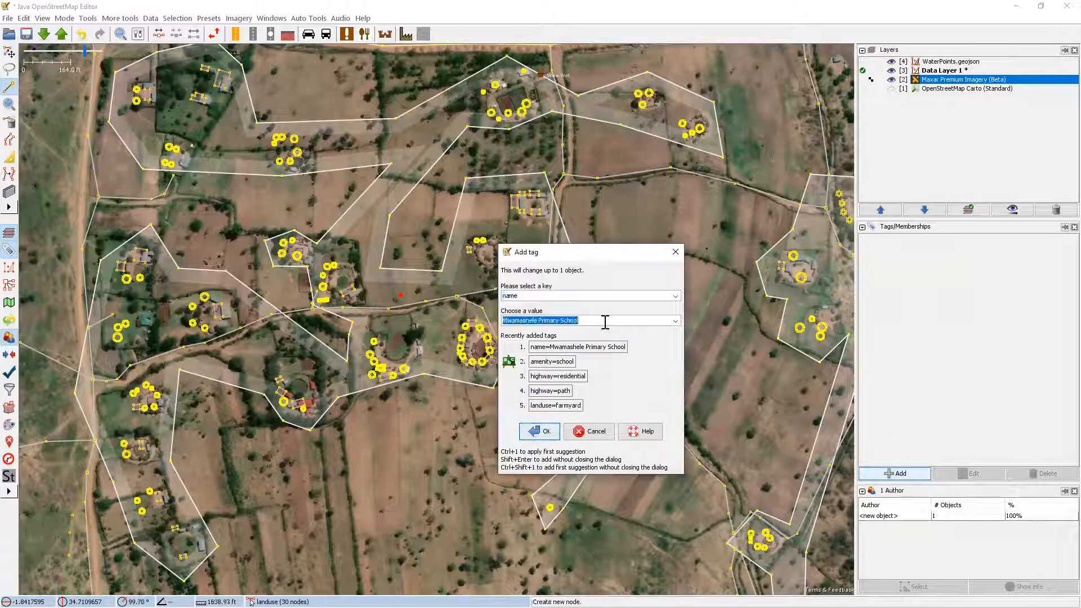
pyautogui.write('Mtukuri')
pyautogui.click(545, 432)
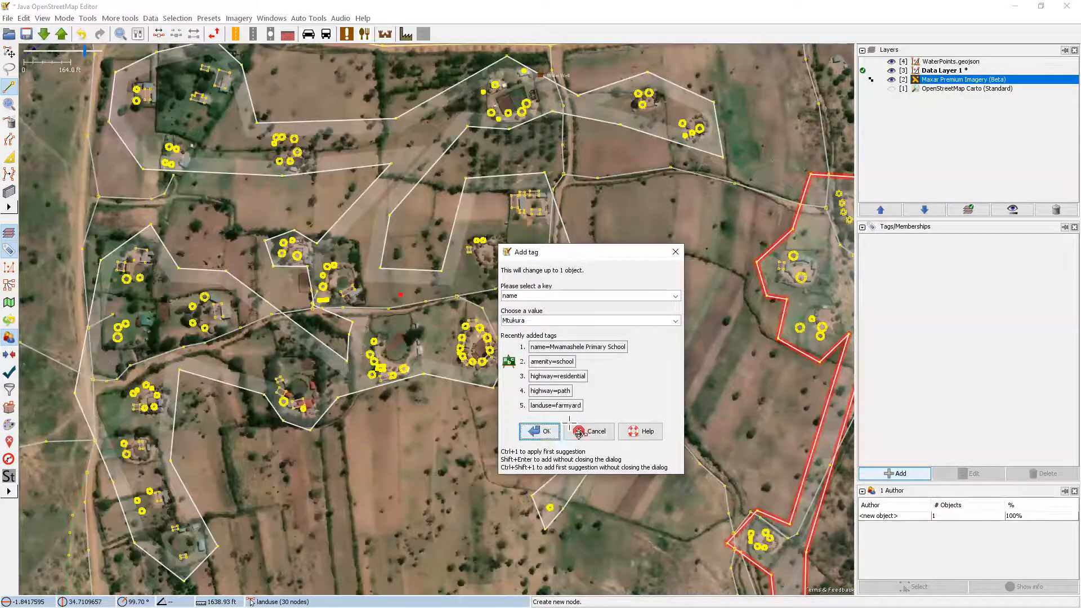
# - Tag the new Mtukura node with place=hamlet
pyautogui.click(896, 474)
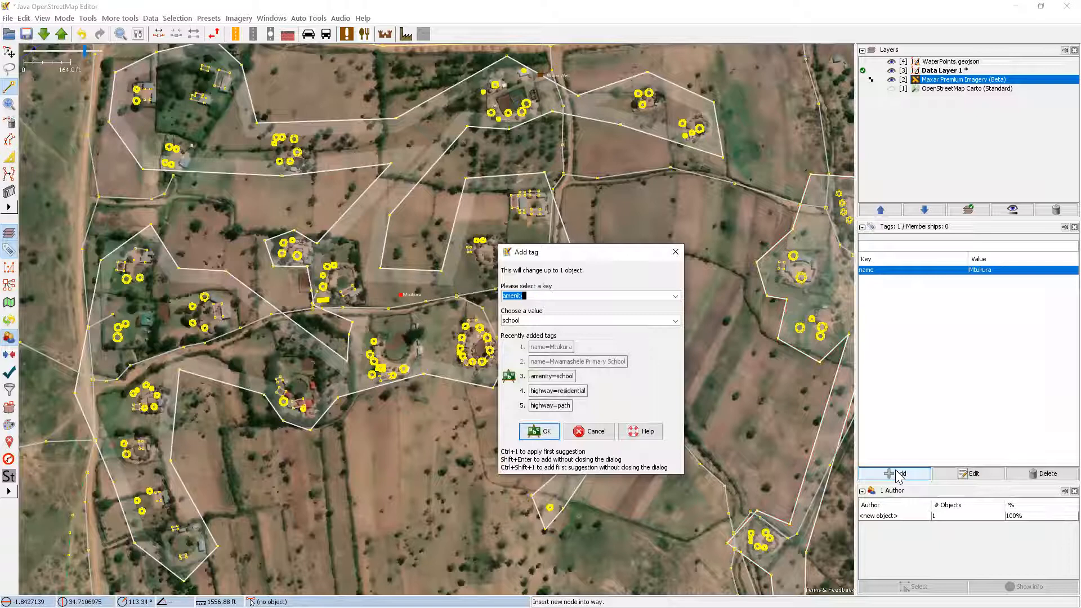
pyautogui.press('Tab')
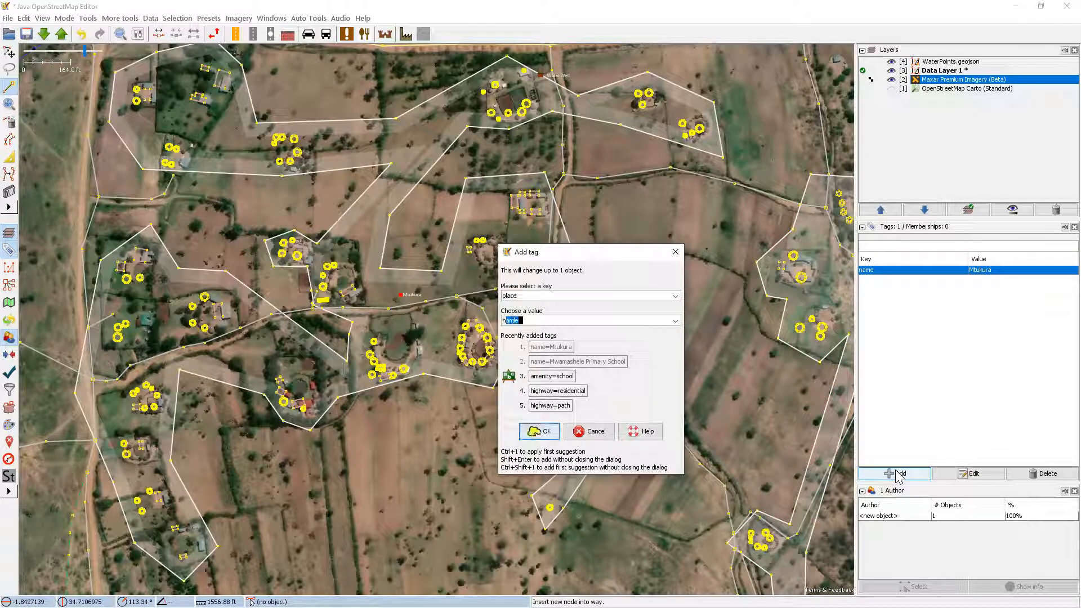
pyautogui.press('Return')
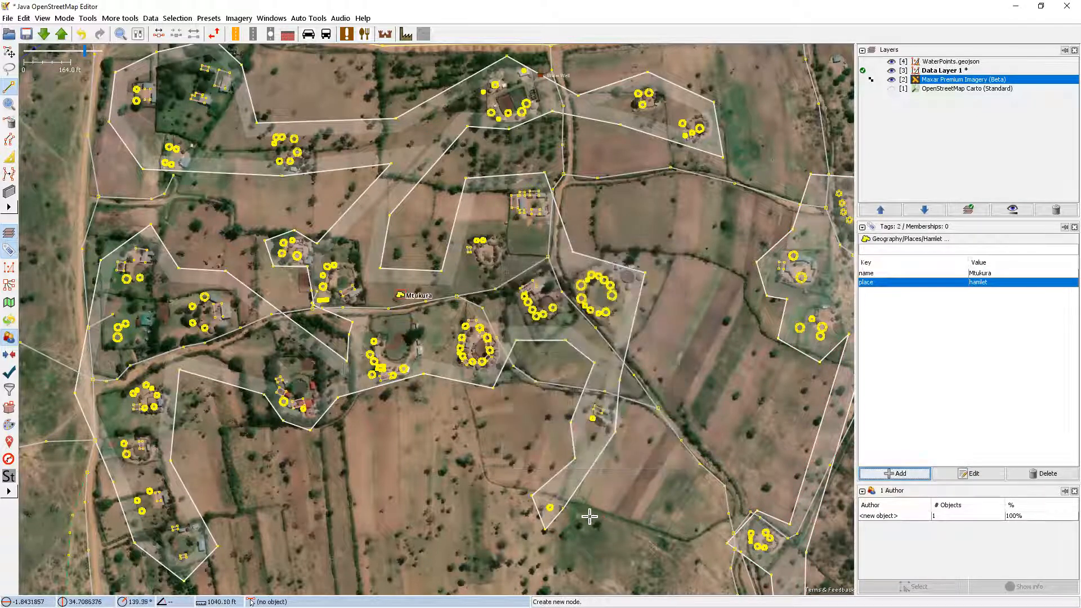
# - Survey the map eastward from Mtukura to Kisangura and inspect the tags of the Mara Nata Church node south of the main road
pyautogui.scroll(-2, 523, 449)
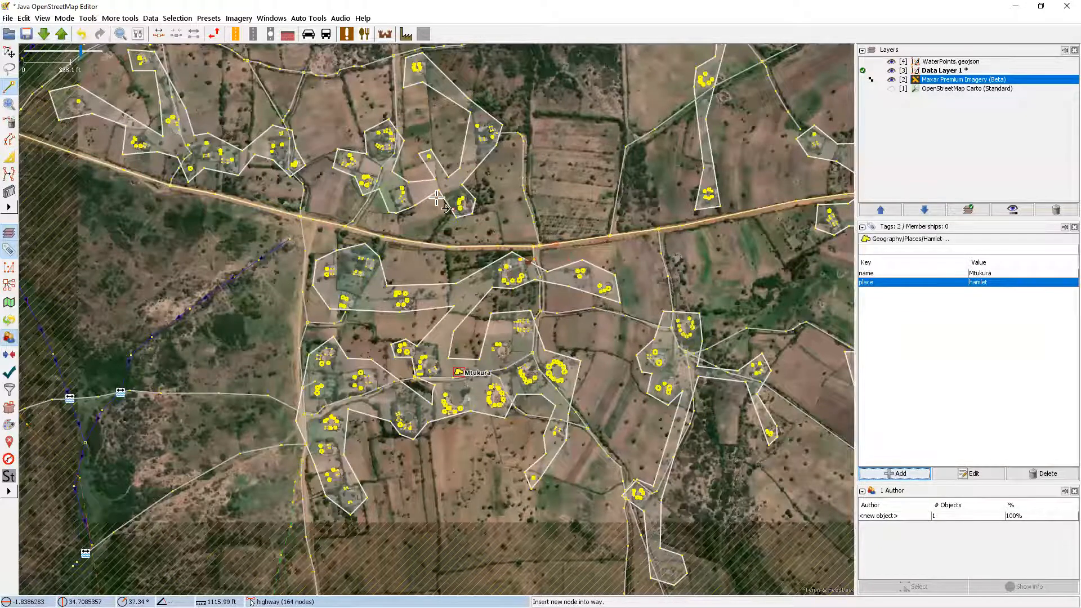
pyautogui.press('s')
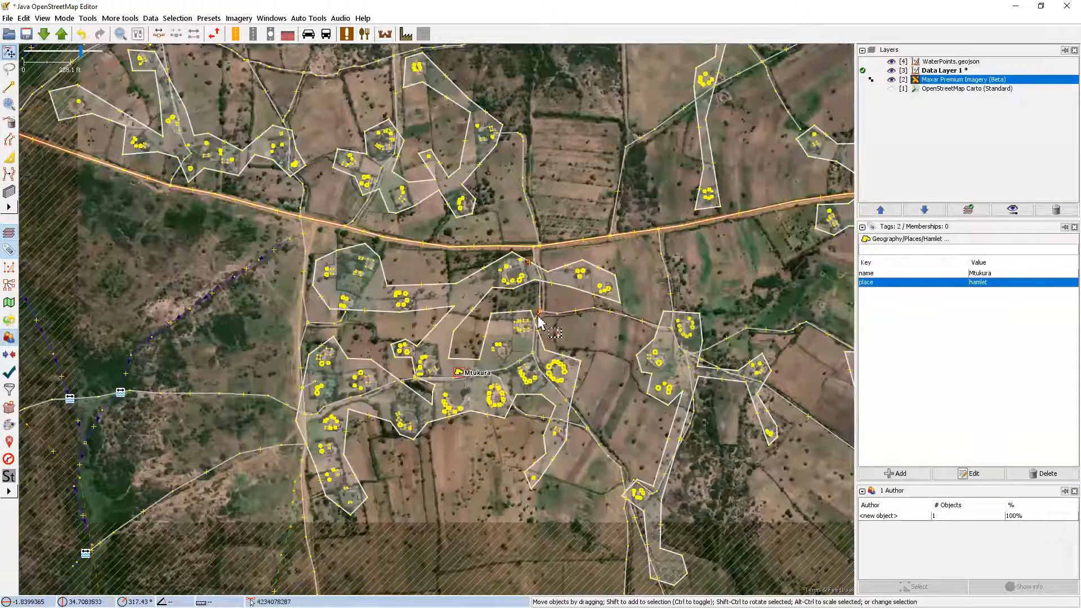
pyautogui.moveTo(478, 330); pyautogui.dragTo(376, 371)
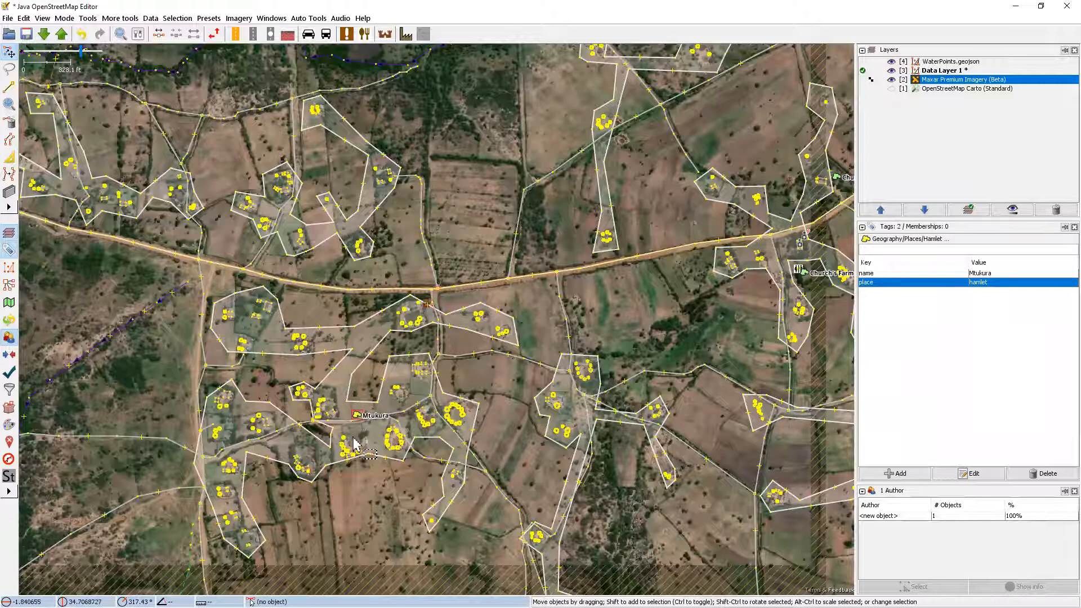
pyautogui.moveTo(642, 313); pyautogui.dragTo(349, 361)
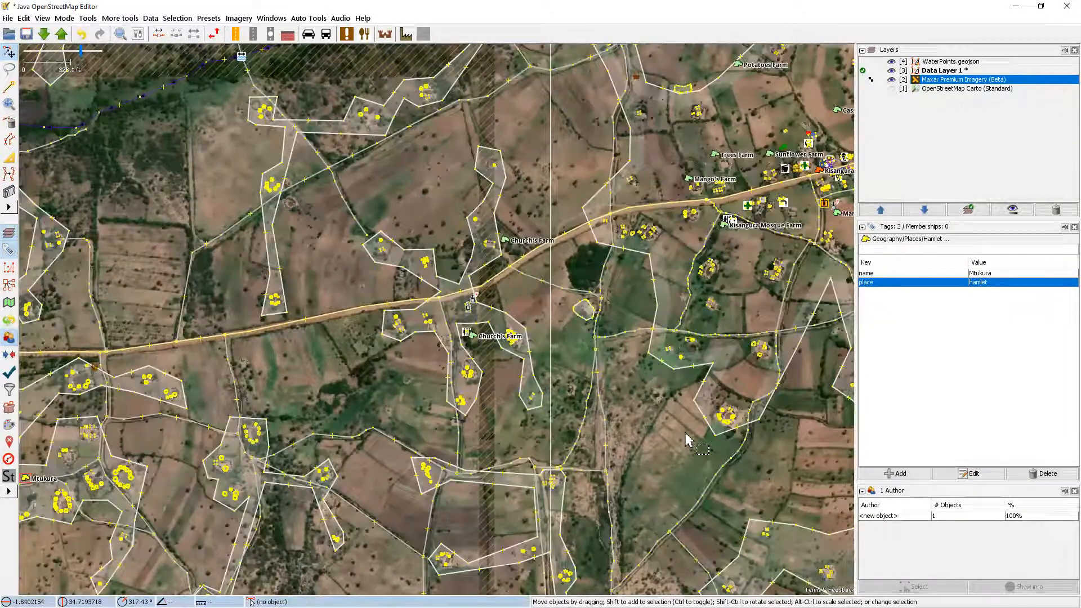
pyautogui.moveTo(688, 439); pyautogui.dragTo(514, 458)
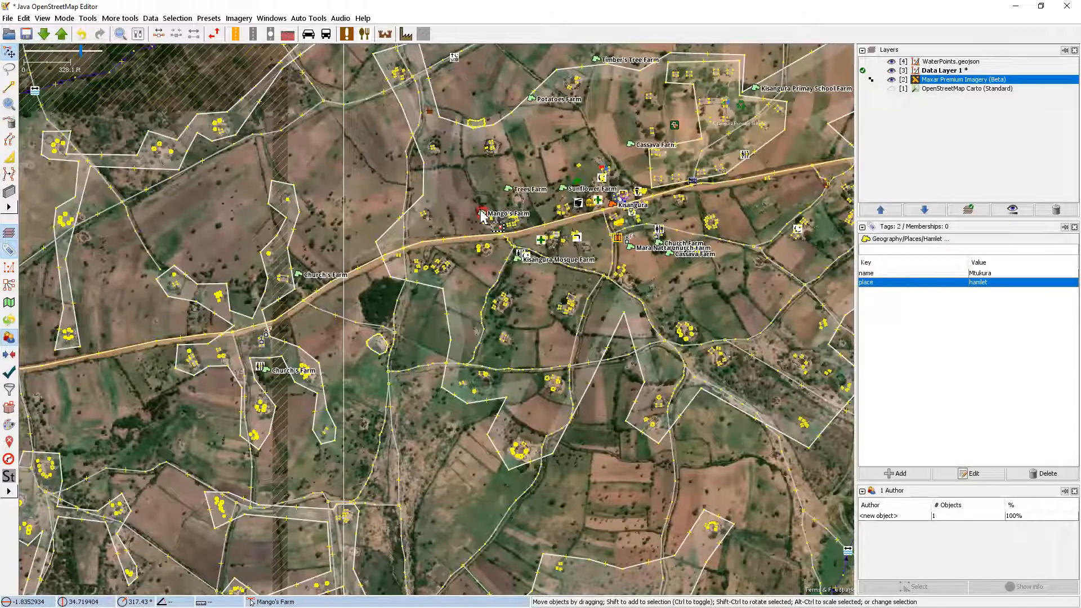
pyautogui.moveTo(486, 269); pyautogui.dragTo(361, 329)
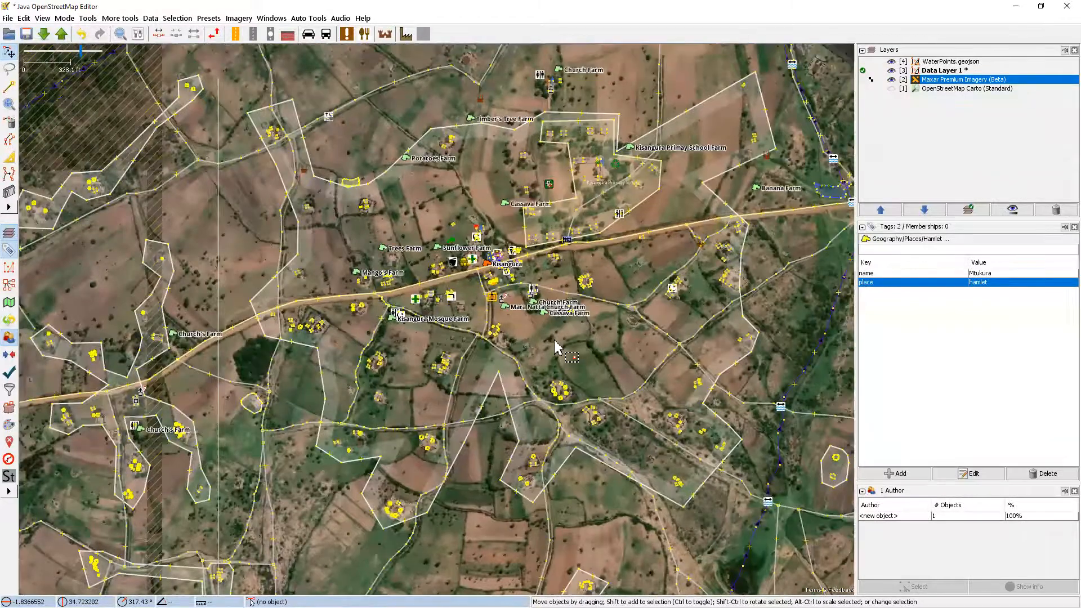
pyautogui.scroll(3, 504, 318)
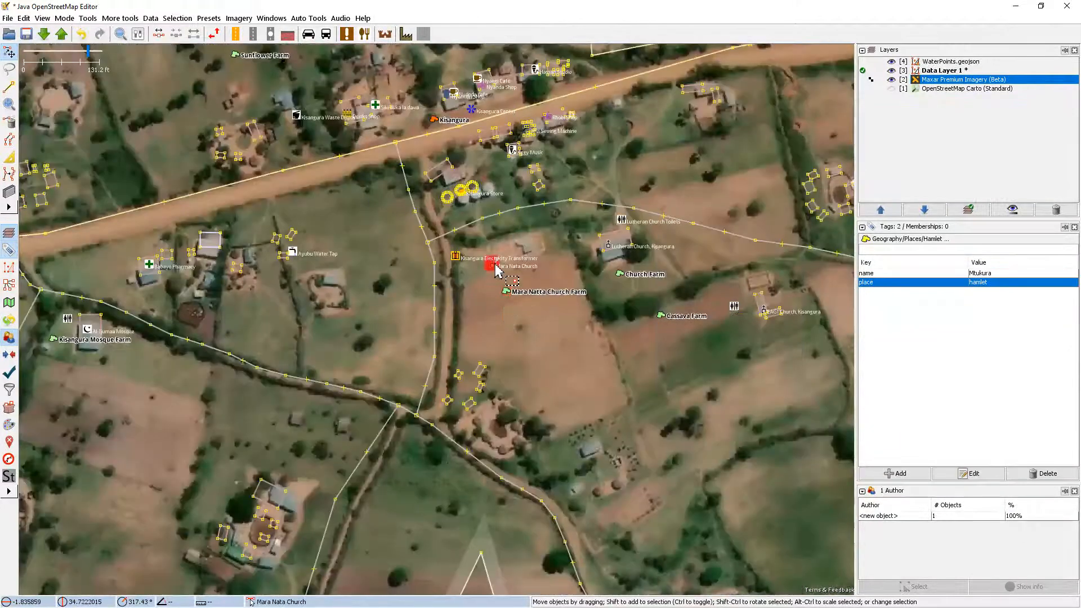
pyautogui.click(495, 268)
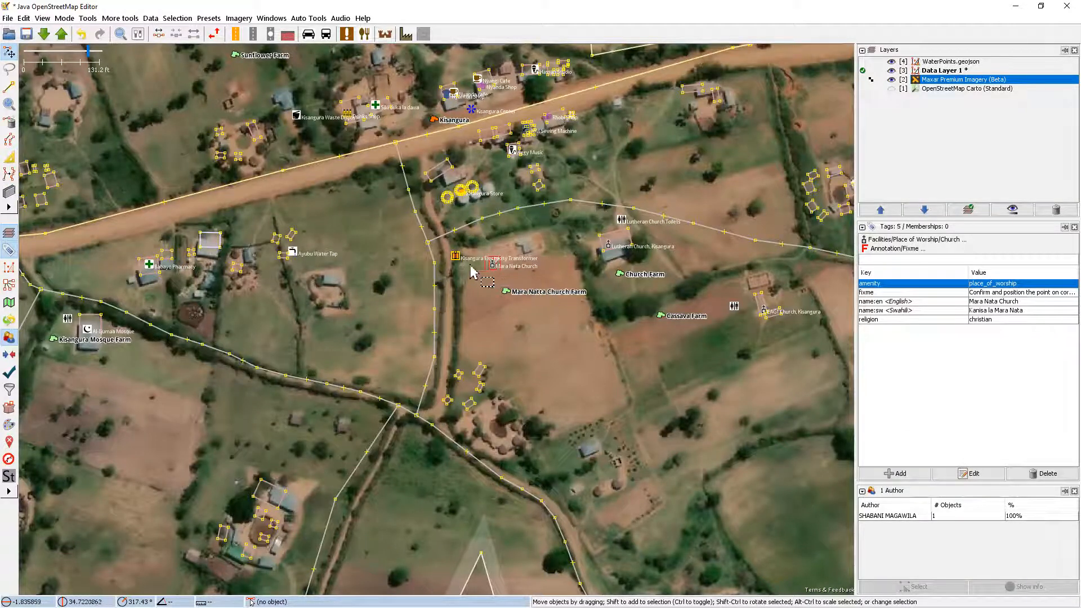
pyautogui.moveTo(458, 282); pyautogui.dragTo(370, 315)
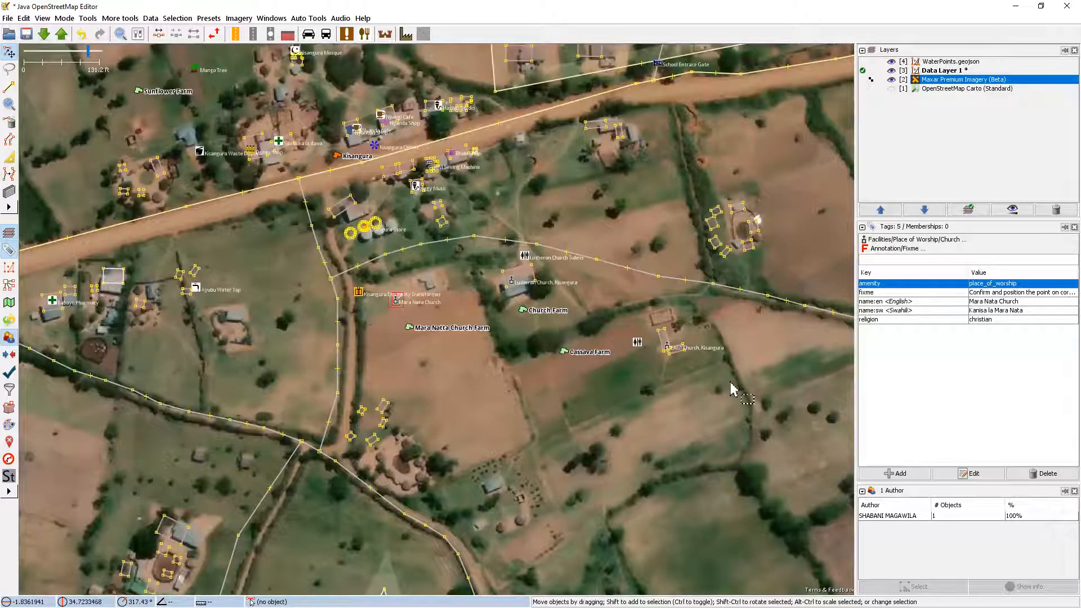
pyautogui.press('Escape')
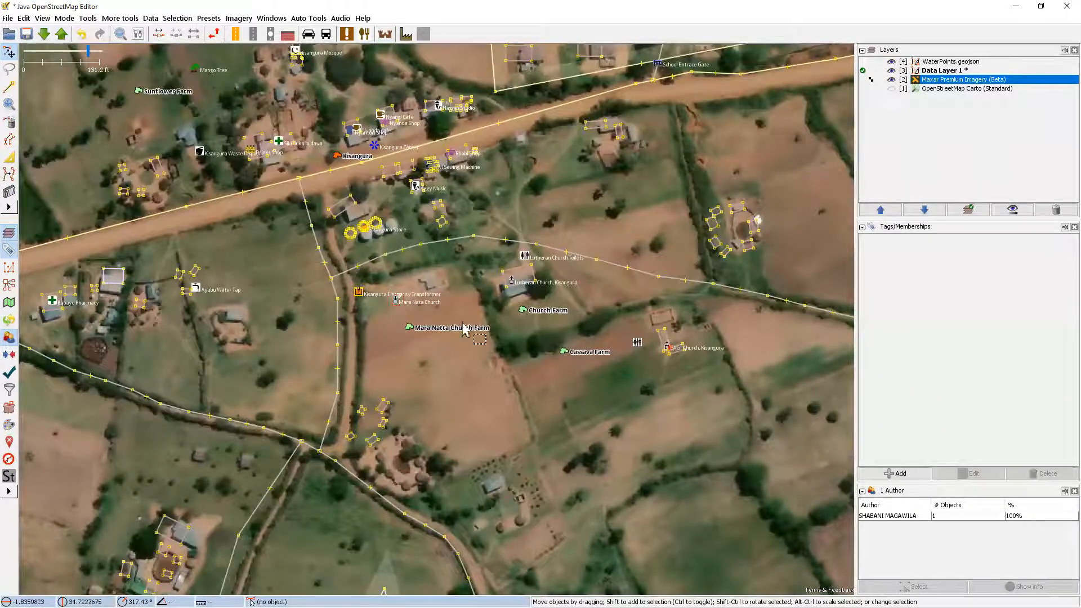
# - Compare the Mara Nata Church node and its fixme tag with the imagery, and inspect the tags of the Mara Natta Church Farm node
pyautogui.click(398, 302)
pyautogui.scroll(4, 405, 314)
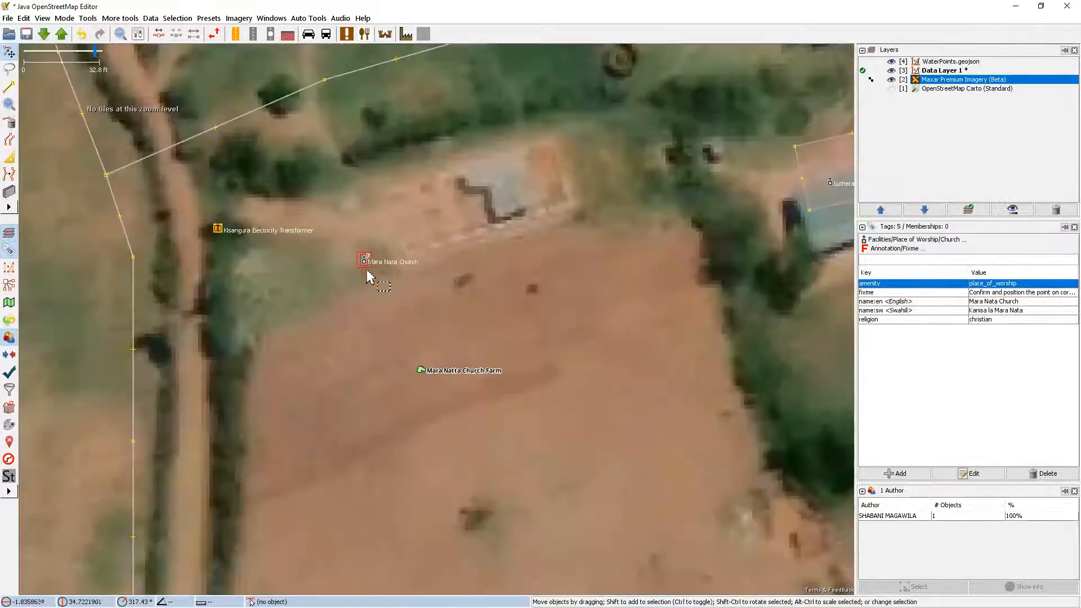
pyautogui.click(1040, 293)
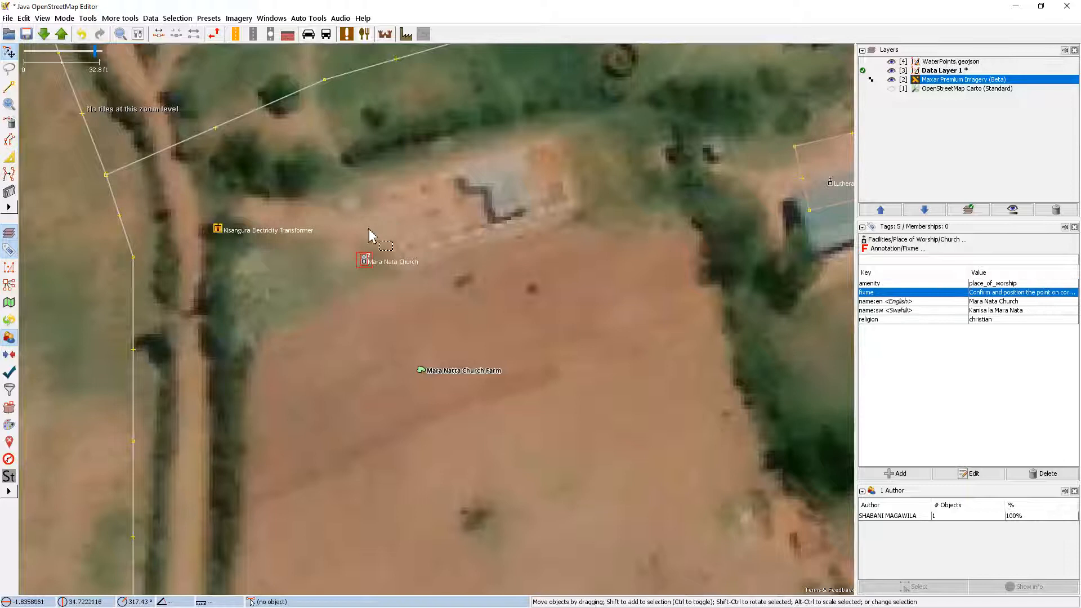
pyautogui.scroll(-2, 408, 293)
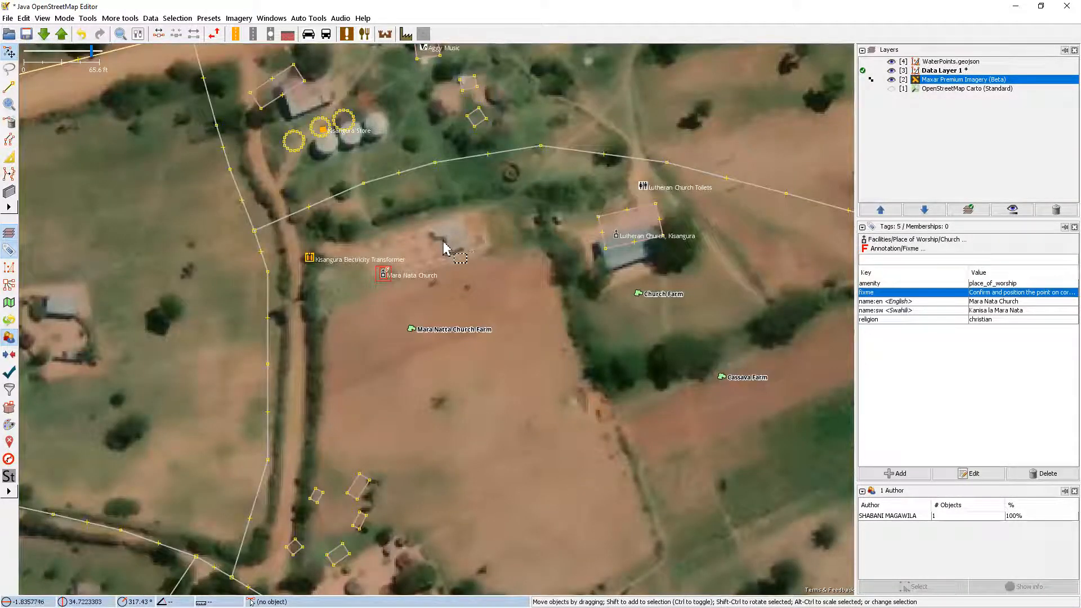
pyautogui.scroll(-2, 445, 247)
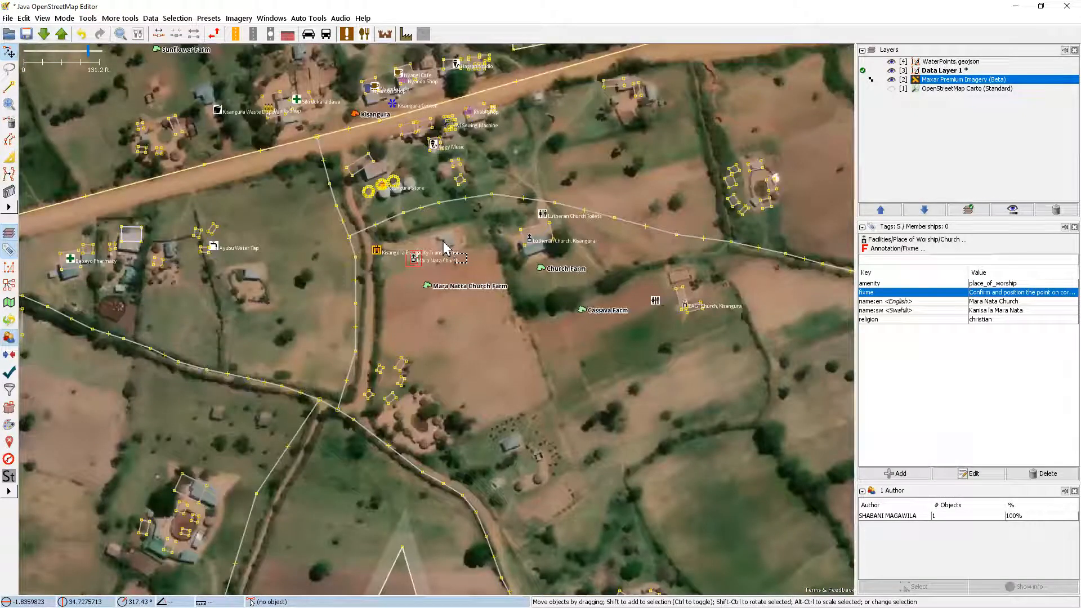
pyautogui.click(429, 287)
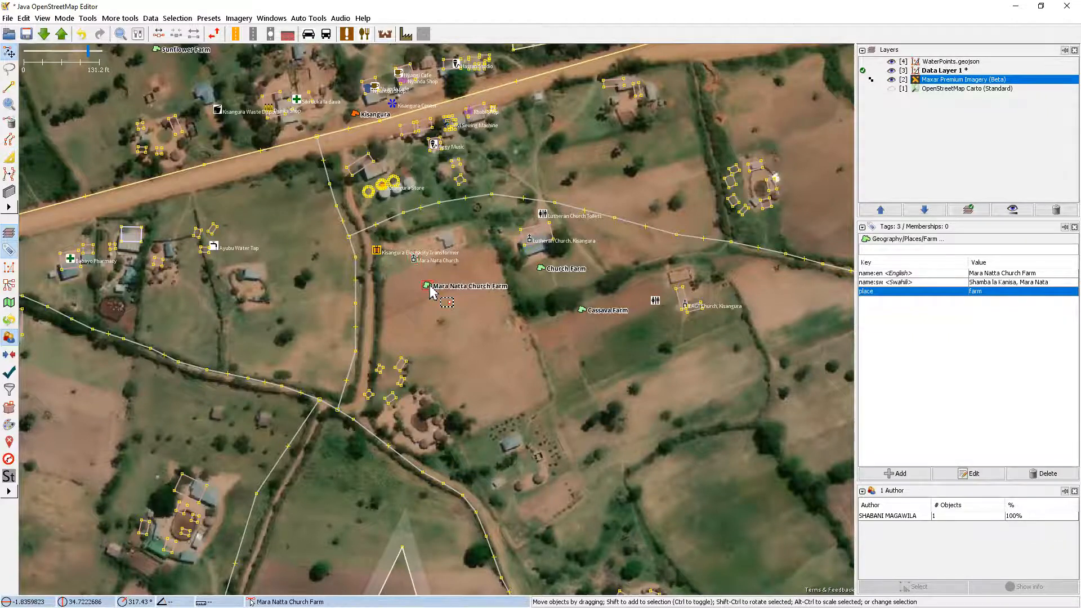
pyautogui.scroll(-3, 432, 291)
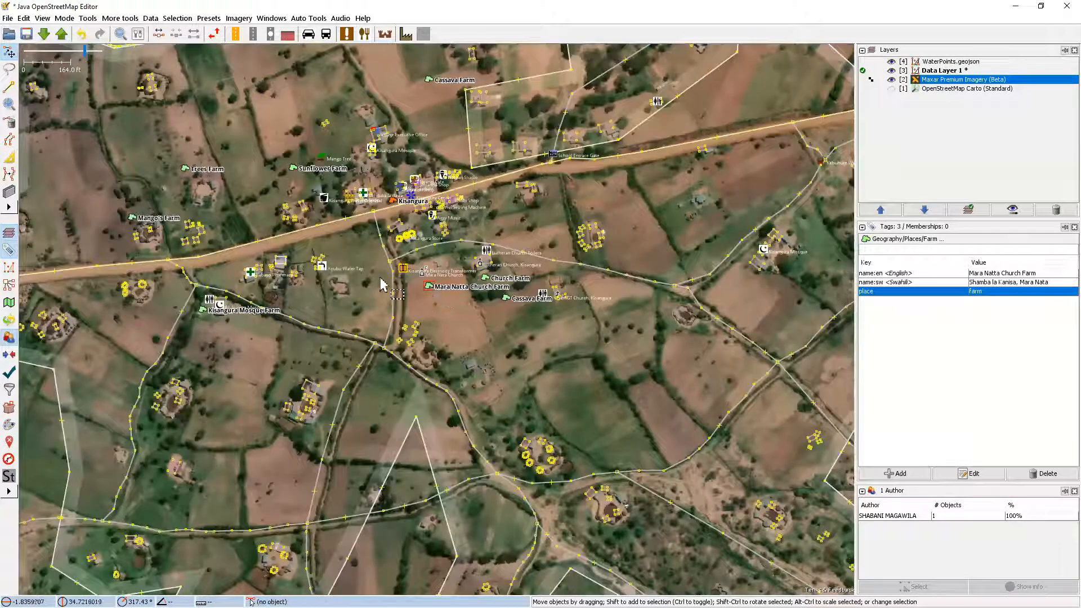
# - Reshape the Kisangura Primary School boundary south of the playground by moving its inner corner and adding a vertex along that edge
pyautogui.moveTo(625, 236); pyautogui.dragTo(543, 375)
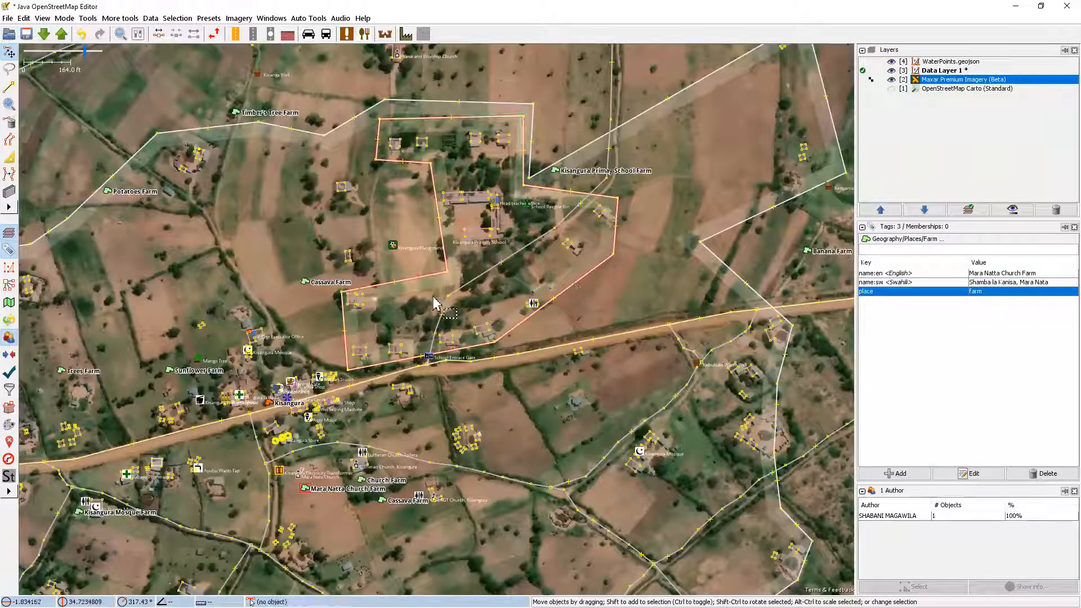
pyautogui.scroll(2, 433, 301)
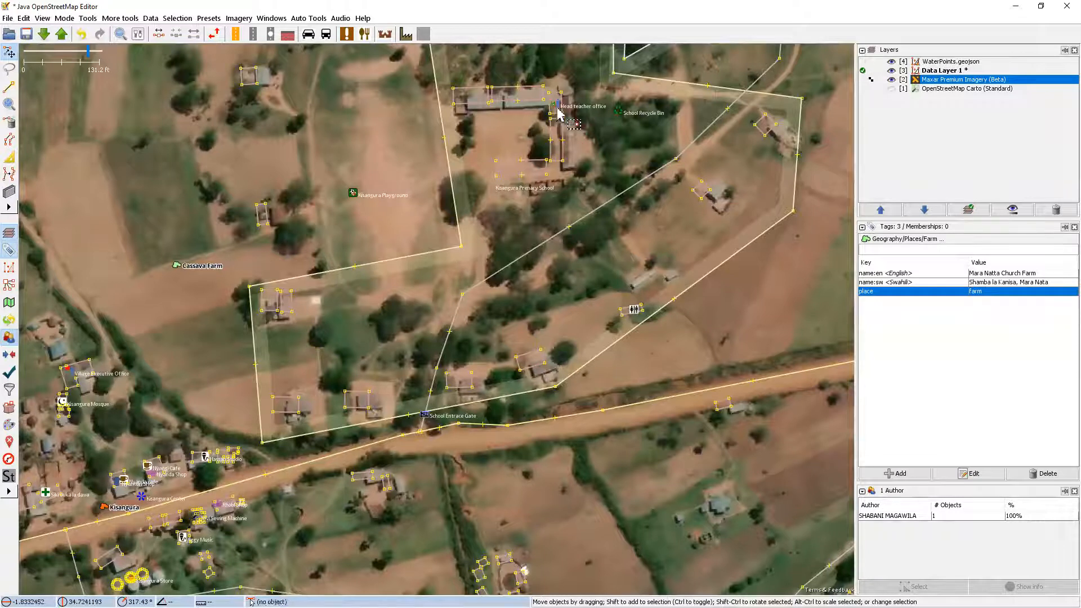
pyautogui.moveTo(609, 126); pyautogui.dragTo(561, 255)
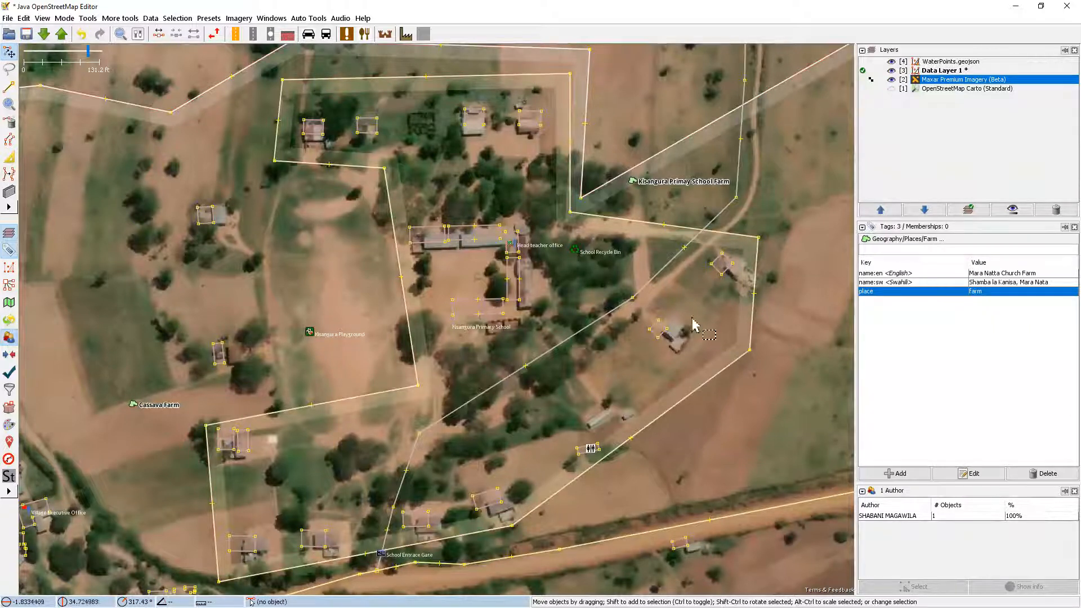
pyautogui.moveTo(455, 366); pyautogui.dragTo(442, 305)
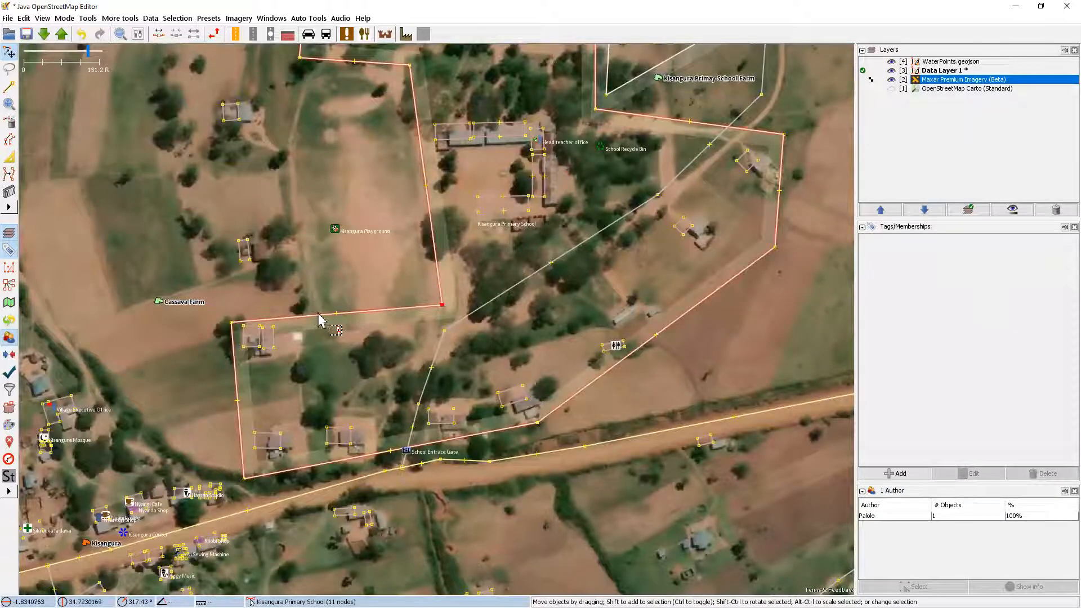
pyautogui.moveTo(336, 313); pyautogui.dragTo(317, 324)
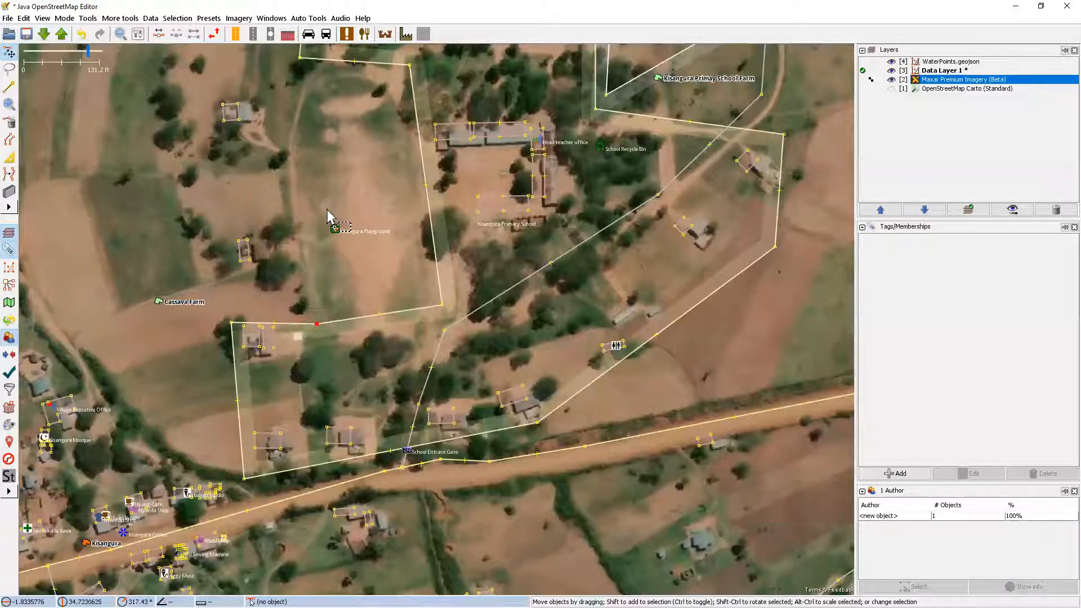
# - Draw a closed four-sided way around the sports field west of Kisangura Primary School and square its corners
pyautogui.press('Escape')
pyautogui.press('a')
pyautogui.click(299, 151)
pyautogui.click(404, 142)
pyautogui.click(431, 300)
pyautogui.click(317, 316)
pyautogui.click(299, 153)
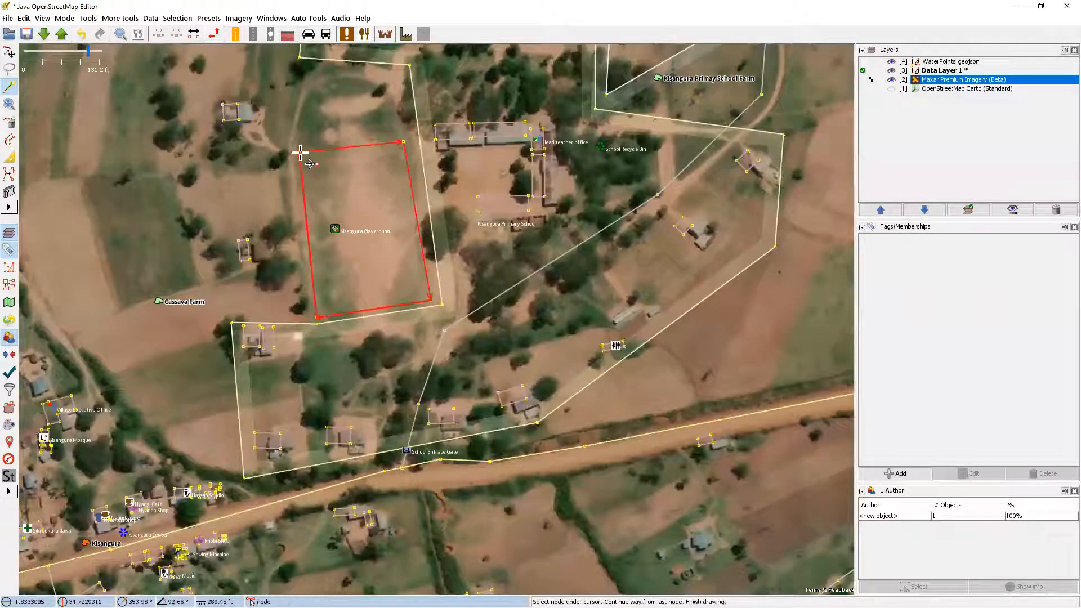
pyautogui.press('q')
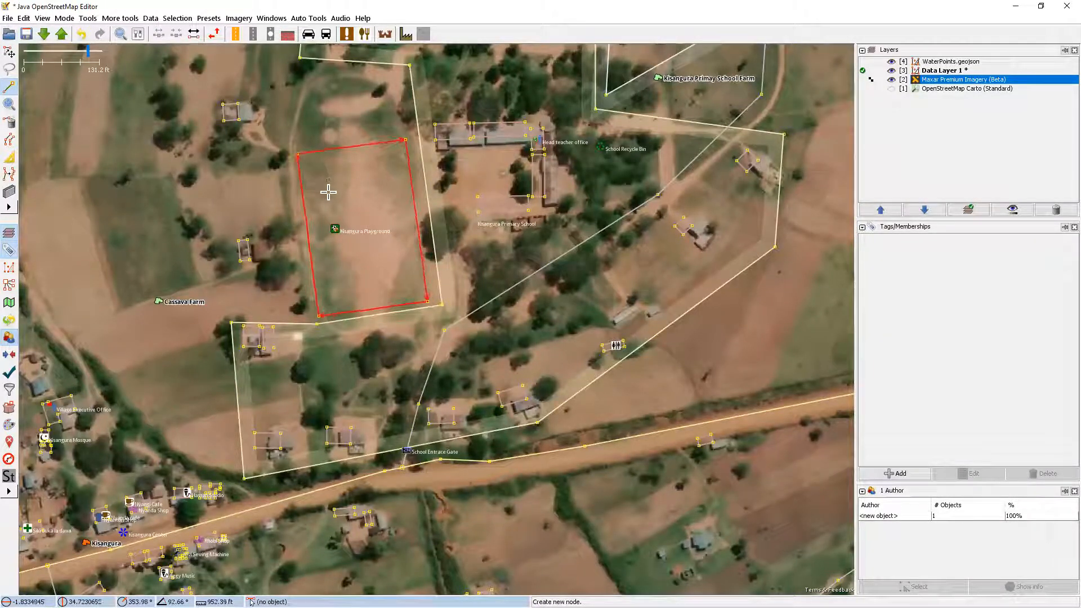
# - Use Replace Geometry to transfer the Kisangura Playground node's tags onto the new rectangular way
pyautogui.click(335, 228)
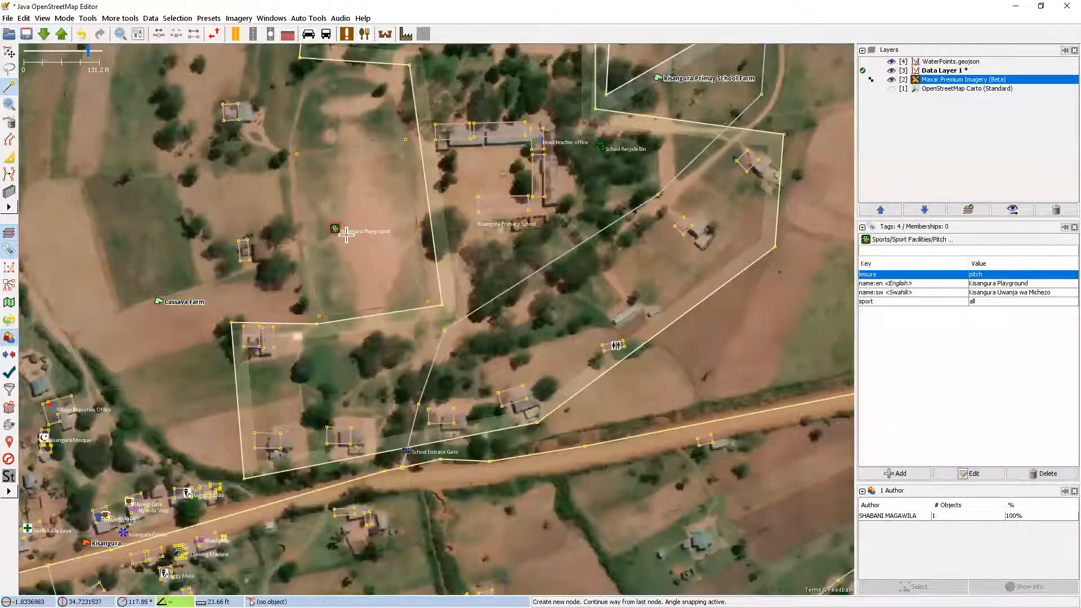
pyautogui.press('Escape')
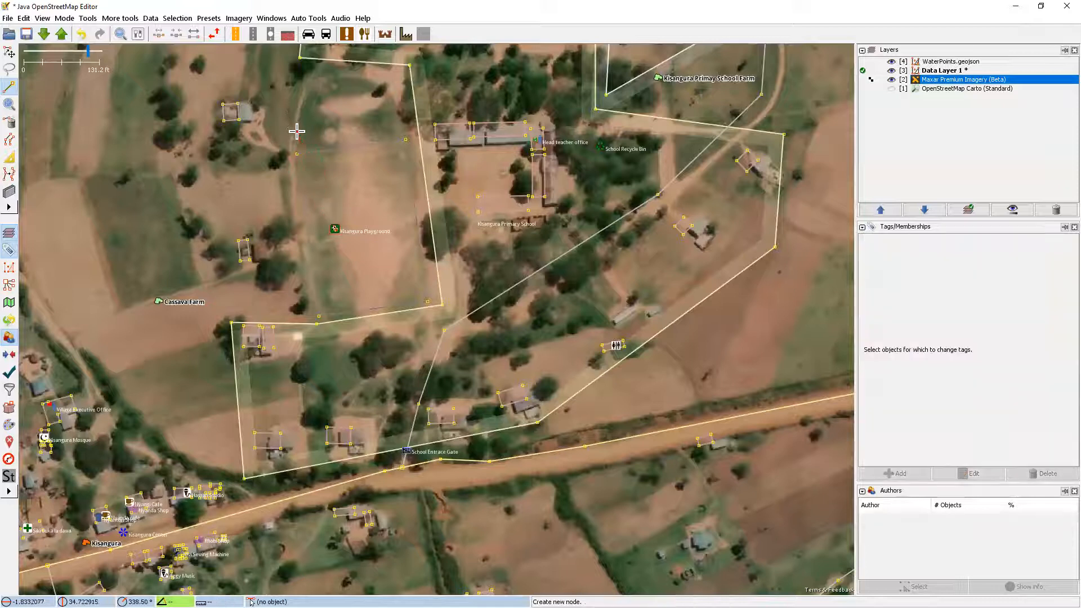
pyautogui.press('s')
pyautogui.click(337, 231)
pyautogui.keyDown('shift'); pyautogui.click(340, 149); pyautogui.keyUp('shift')
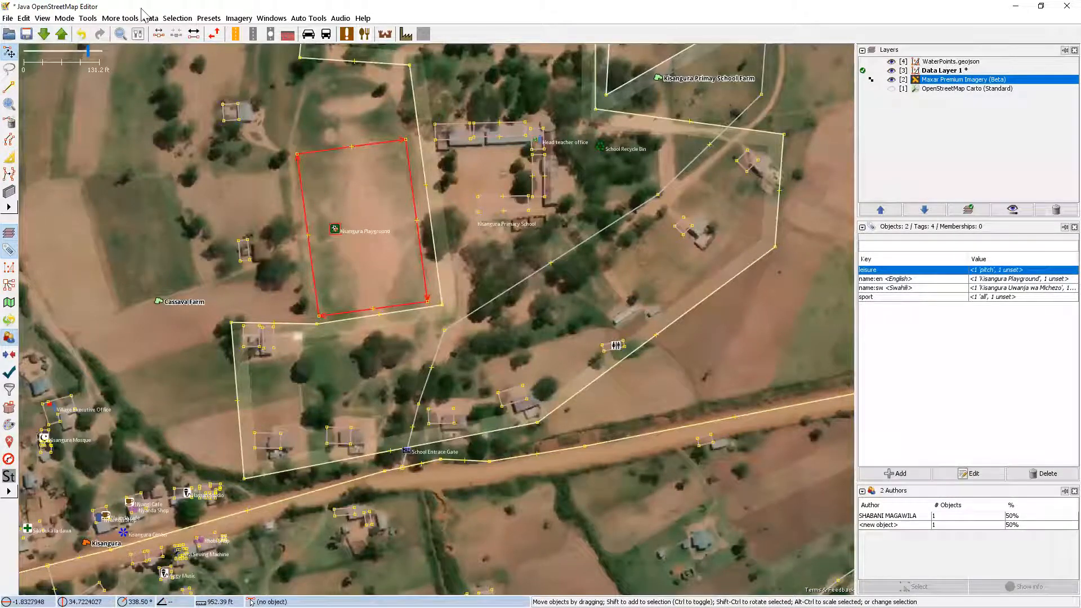
pyautogui.click(122, 19)
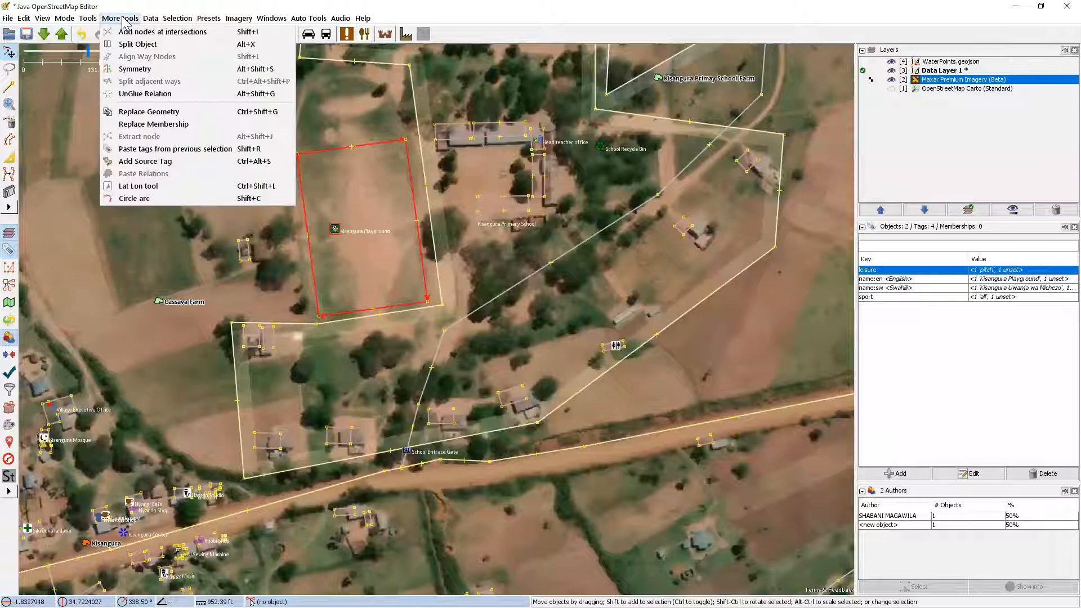
pyautogui.click(164, 113)
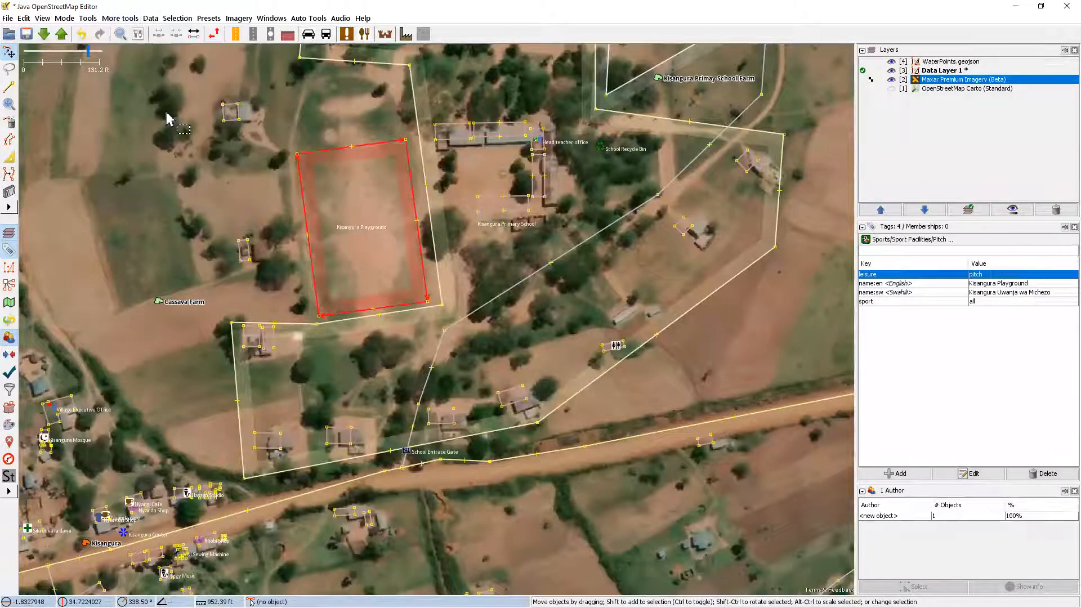
# - Change the sport tag of the Kisangura Playground area to multi and deselect the area
pyautogui.click(996, 303)
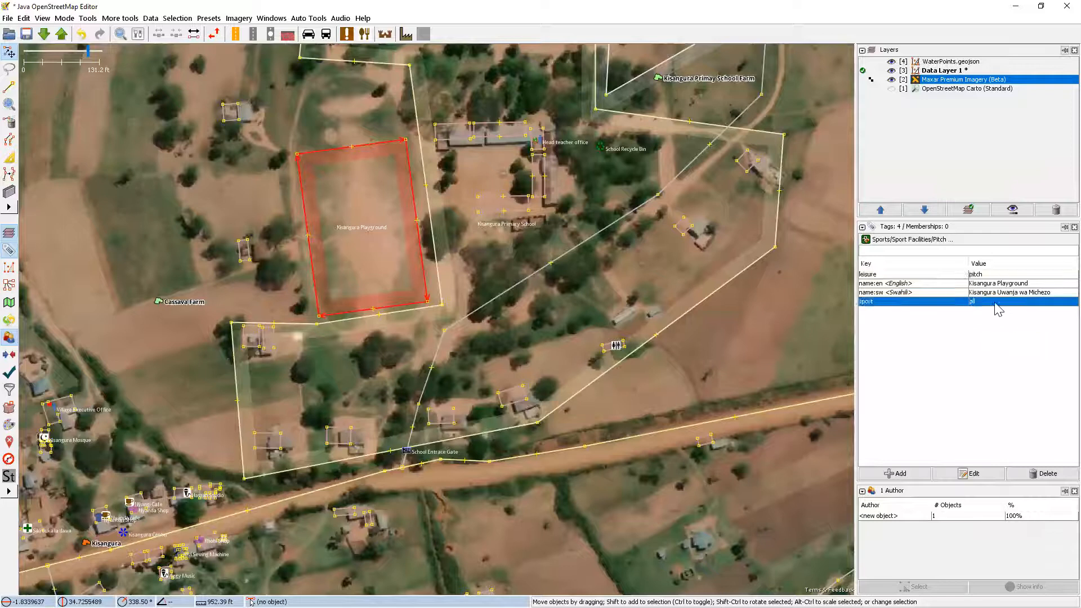
pyautogui.click(986, 475)
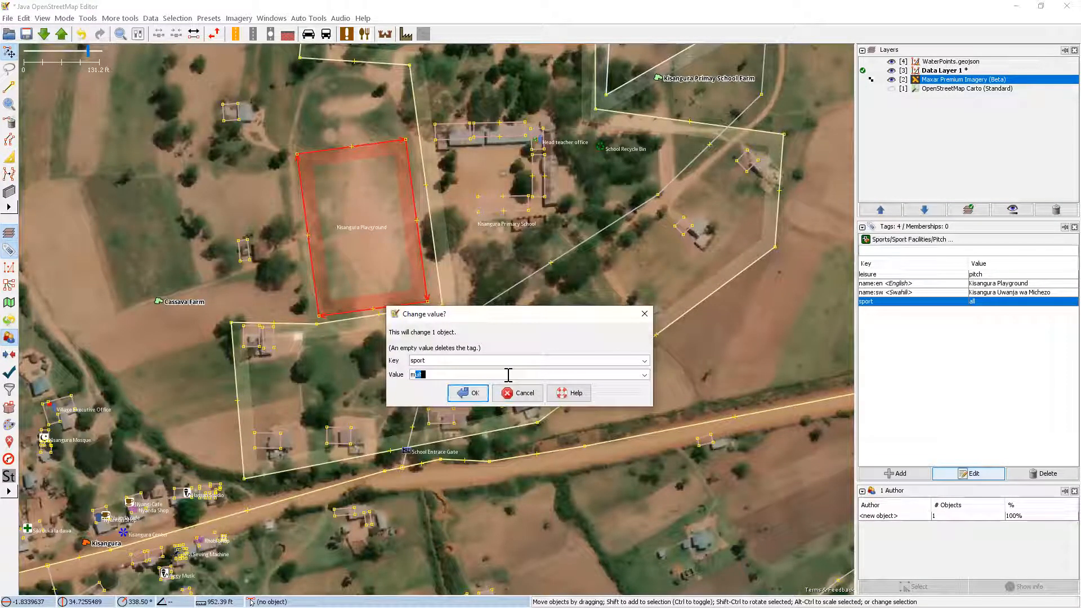
pyautogui.write('m')
pyautogui.press('Return')
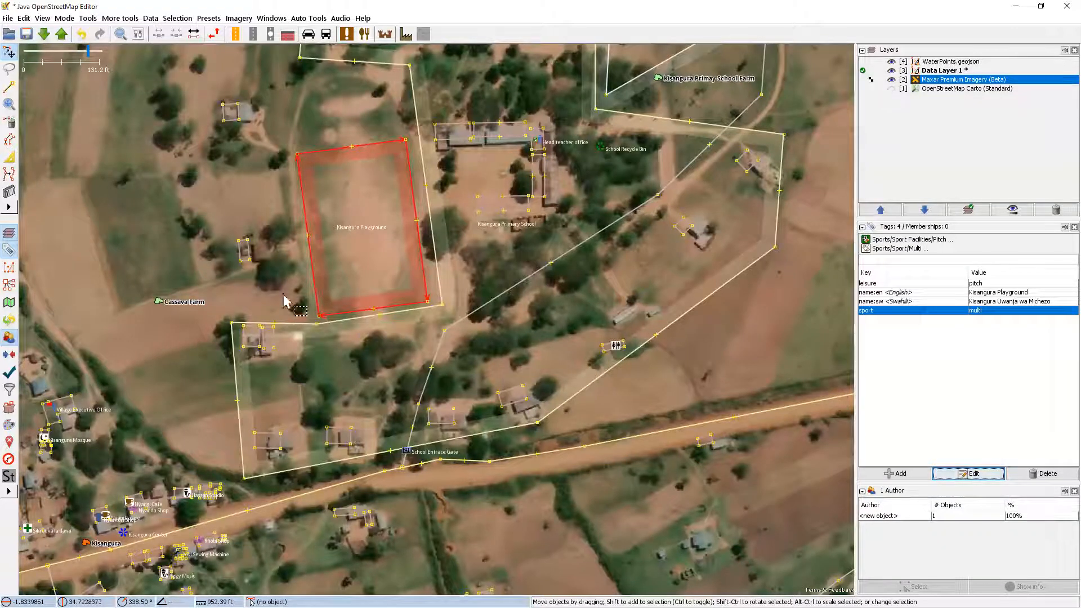
pyautogui.scroll(-3, 369, 272)
pyautogui.click(270, 262)
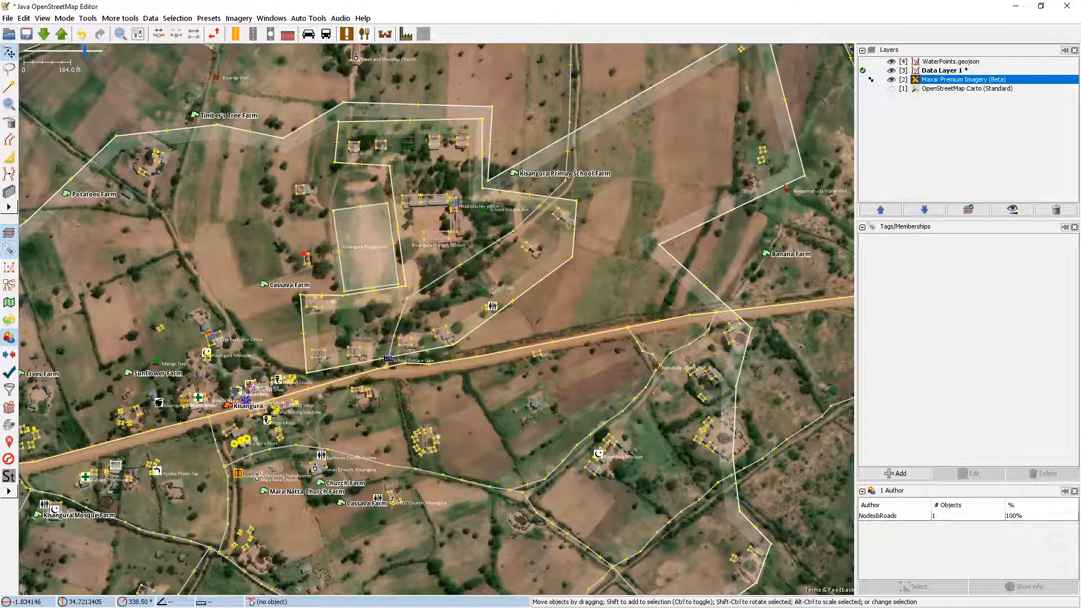
# - Upload the pending changes to OpenStreetMap with the changeset comment "Kisangura tagging edits" and Maxar Premium Imagery (Beta) as source
pyautogui.click(62, 35)
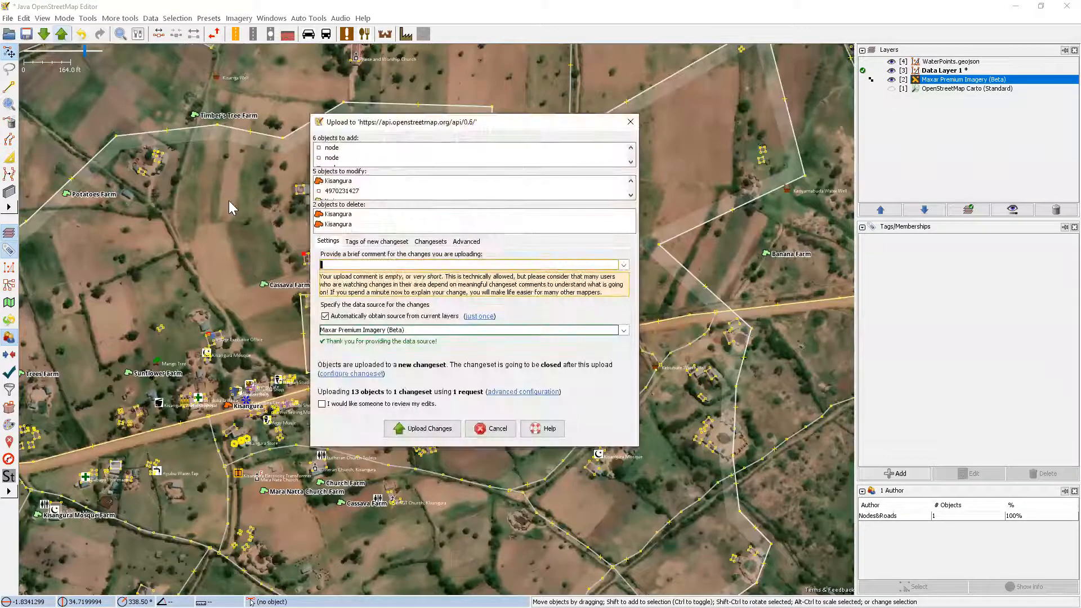
pyautogui.write('Ki')
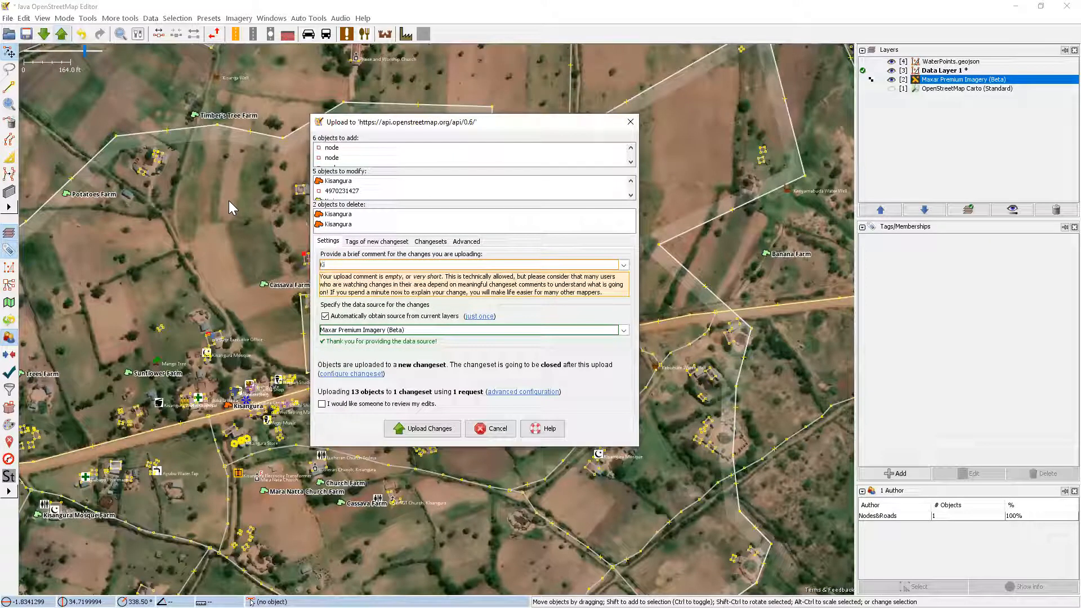
pyautogui.write('sangura tagging e')
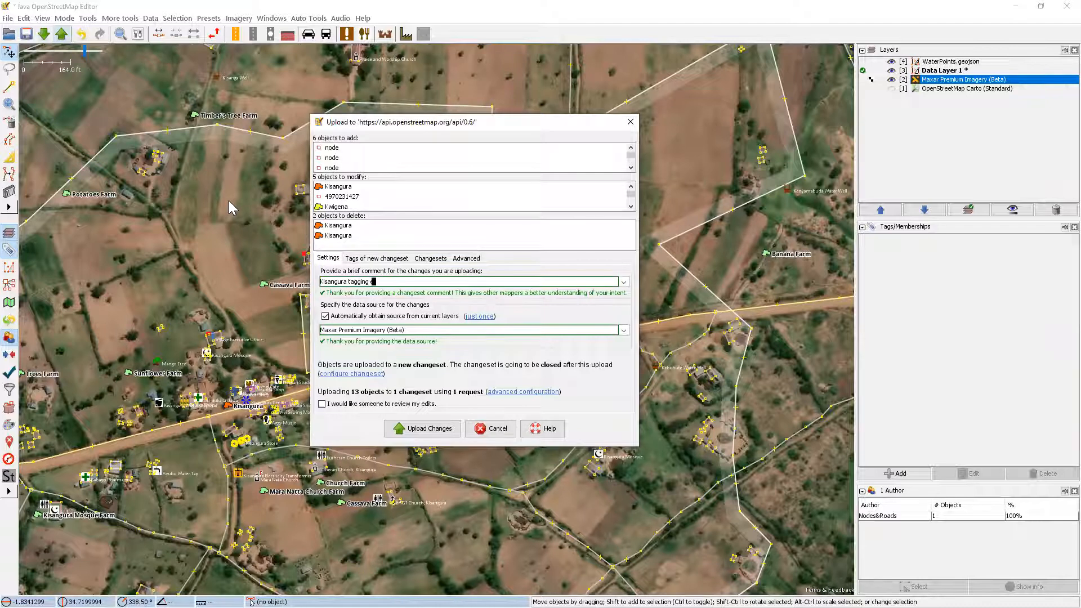
pyautogui.write('dit')
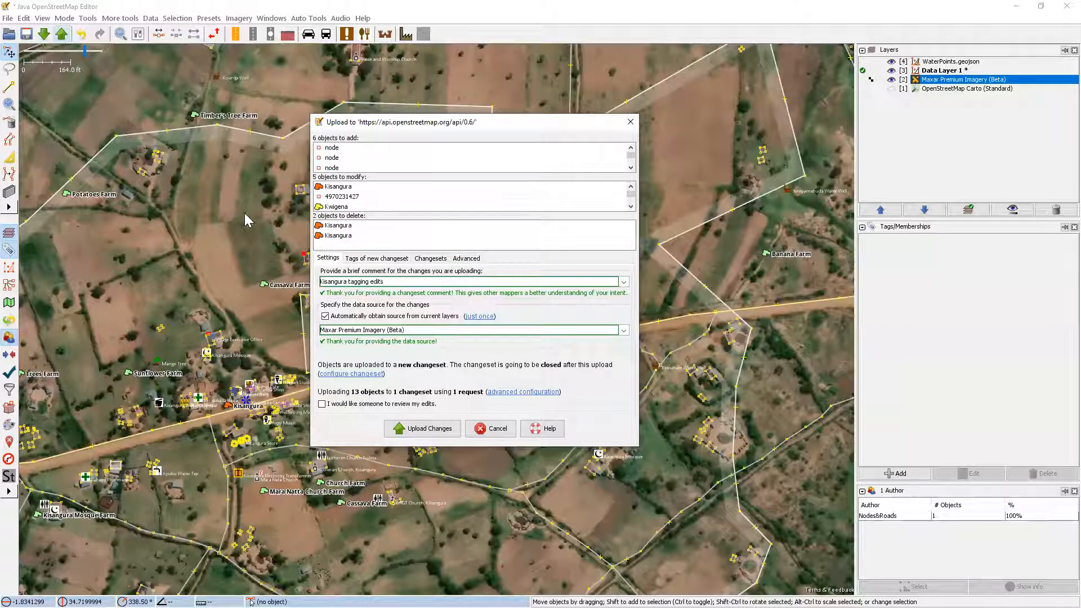
pyautogui.write('s')
pyautogui.click(425, 433)
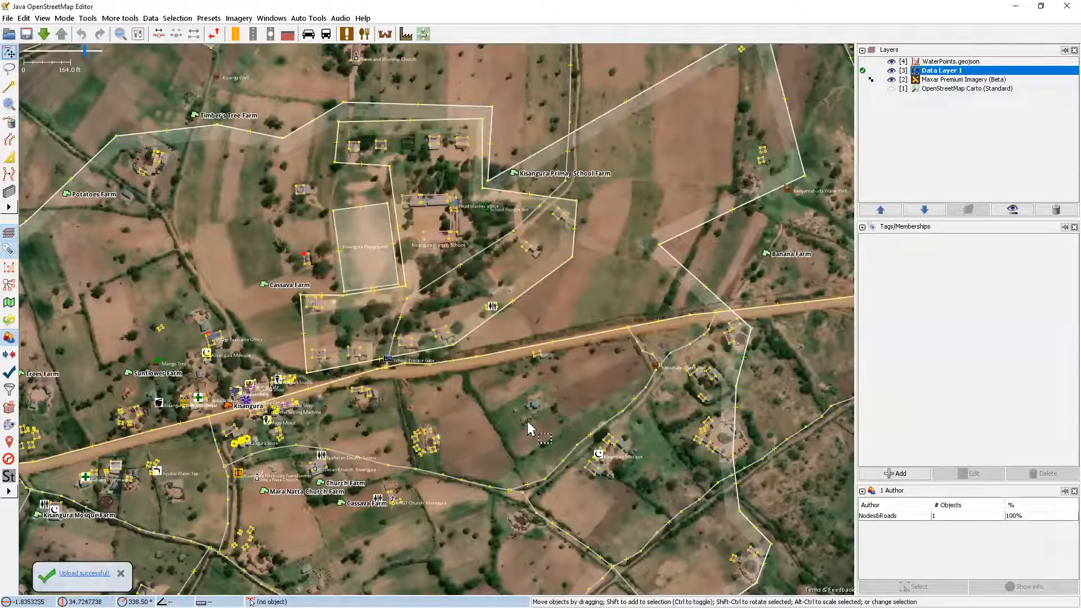
# - Show only the OpenStreetMap Carto (Standard) layer, hiding the water points, data and Maxar layers, and look over the villages around Mugumu Town
pyautogui.scroll(-5, 530, 429)
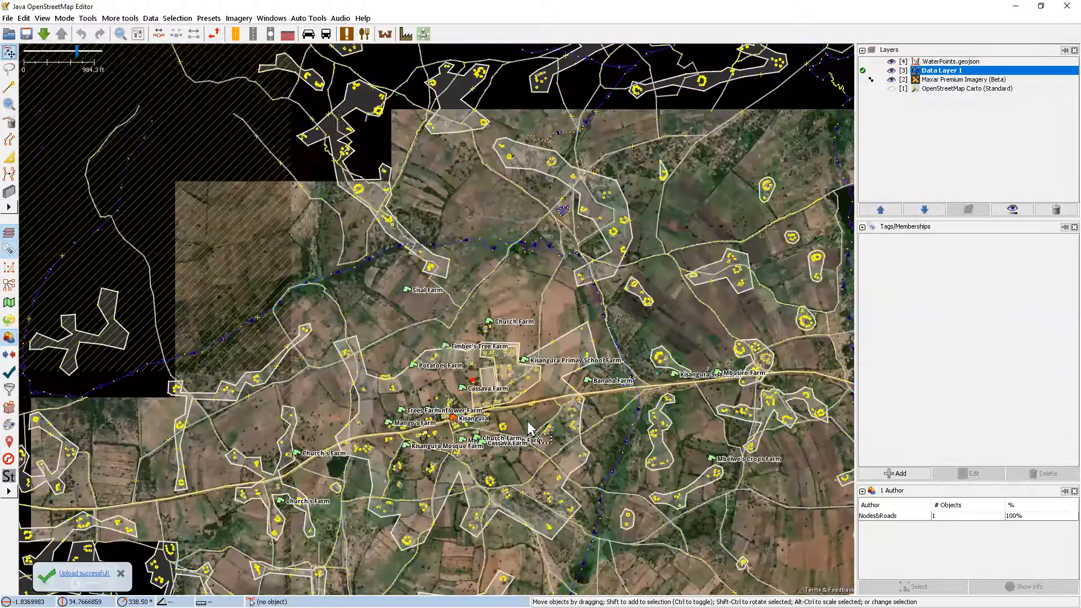
pyautogui.scroll(-5, 529, 429)
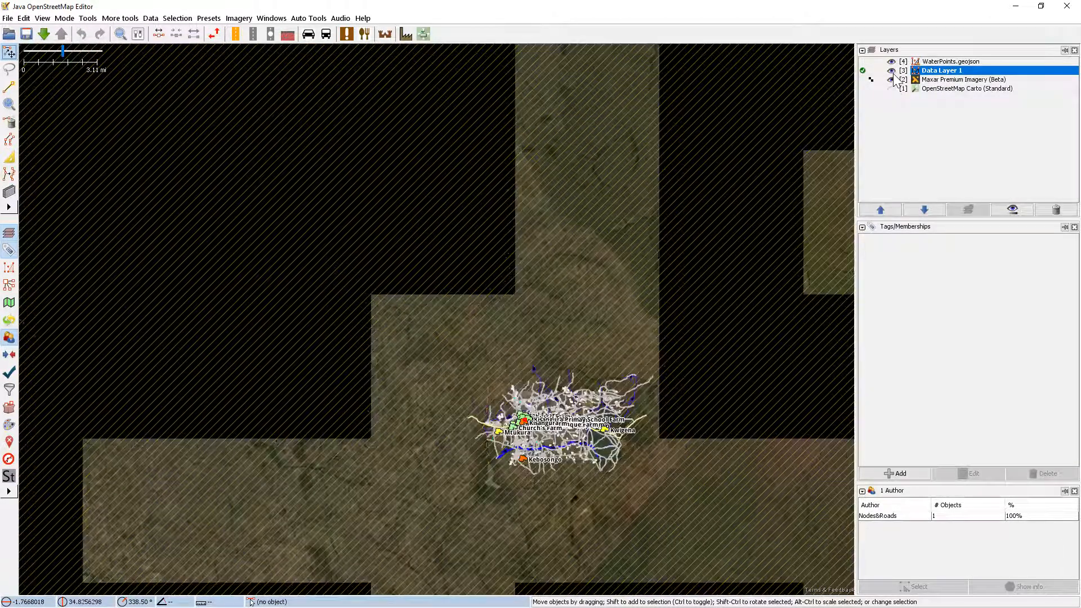
pyautogui.click(891, 89)
pyautogui.click(892, 62)
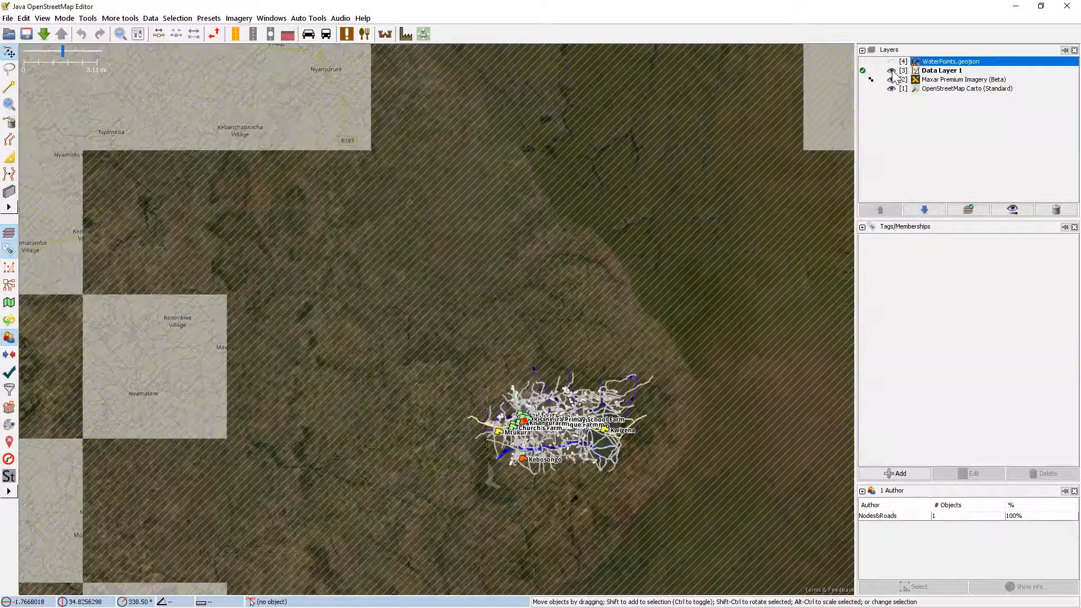
pyautogui.click(891, 70)
pyautogui.moveTo(738, 319); pyautogui.dragTo(721, 161)
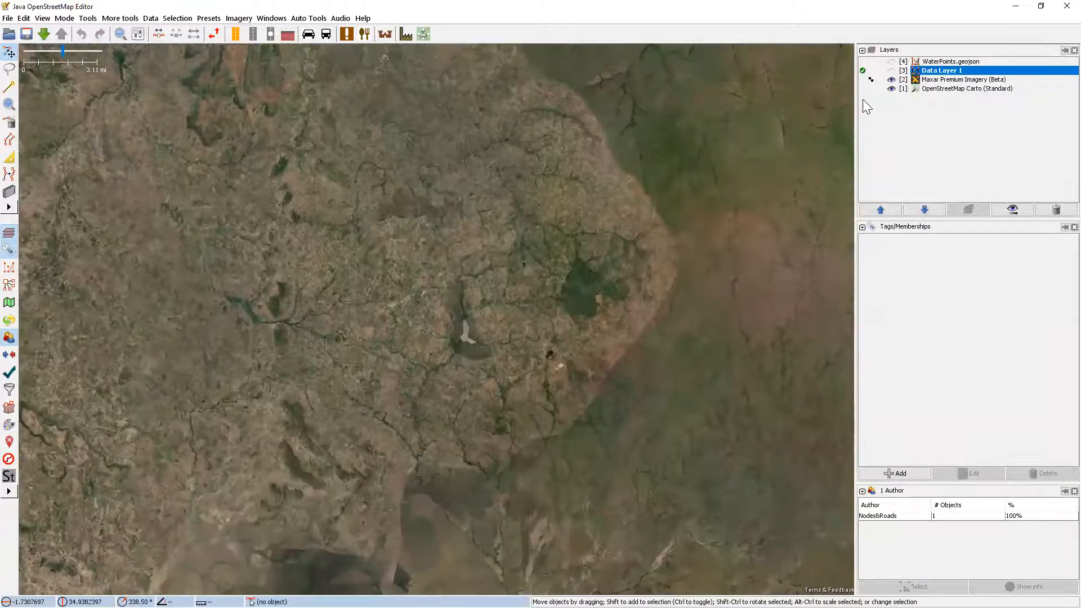
pyautogui.click(891, 80)
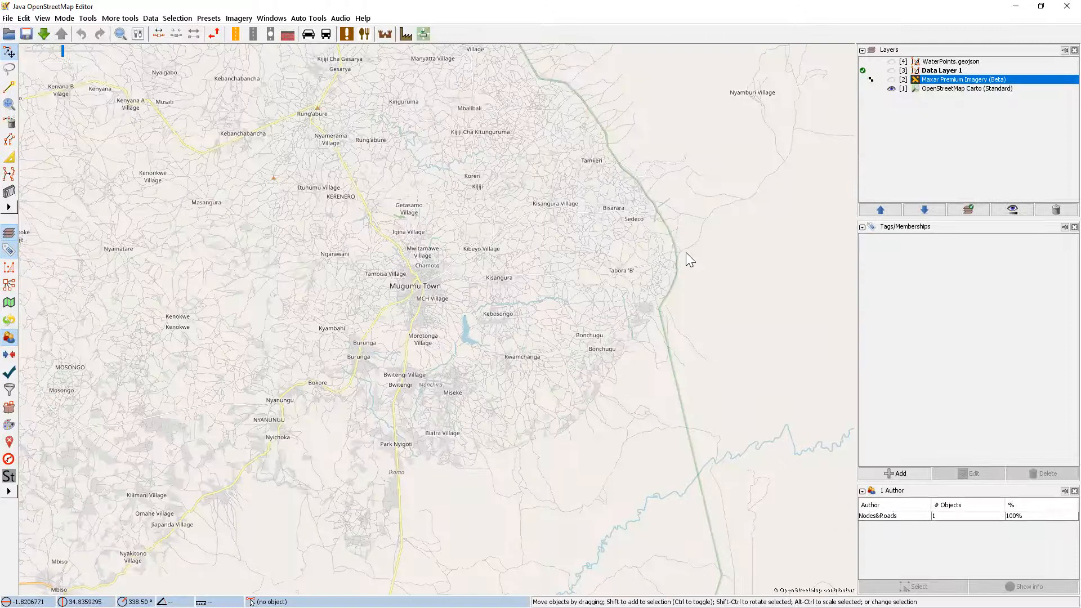
pyautogui.moveTo(360, 395); pyautogui.dragTo(437, 335)
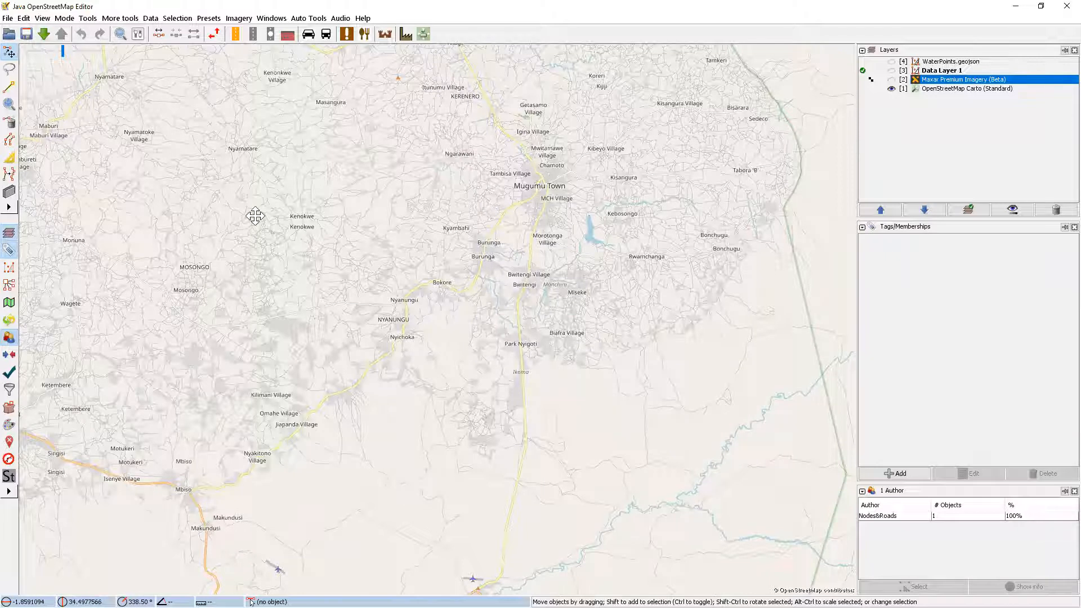
pyautogui.moveTo(257, 240); pyautogui.dragTo(345, 254)
pyautogui.hotkey('ctrl', 'Left')
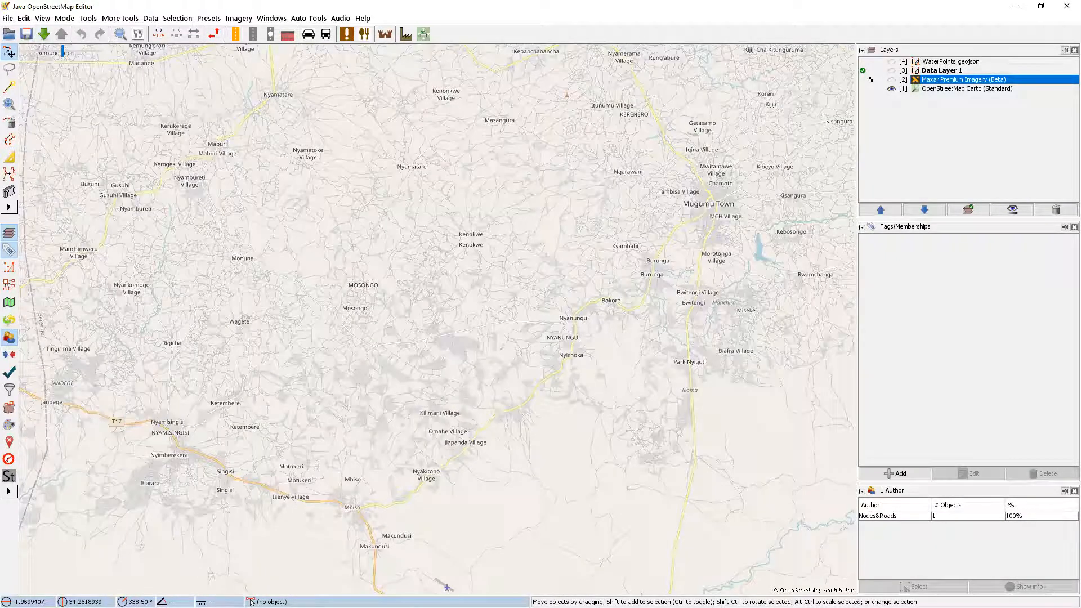
# - Switch to the OpenStreetMap iD editor in the browser, search worldwide for "matare" and open the Matare village in Serengeti, Mara
pyautogui.hotkey('alt', 'Tab')
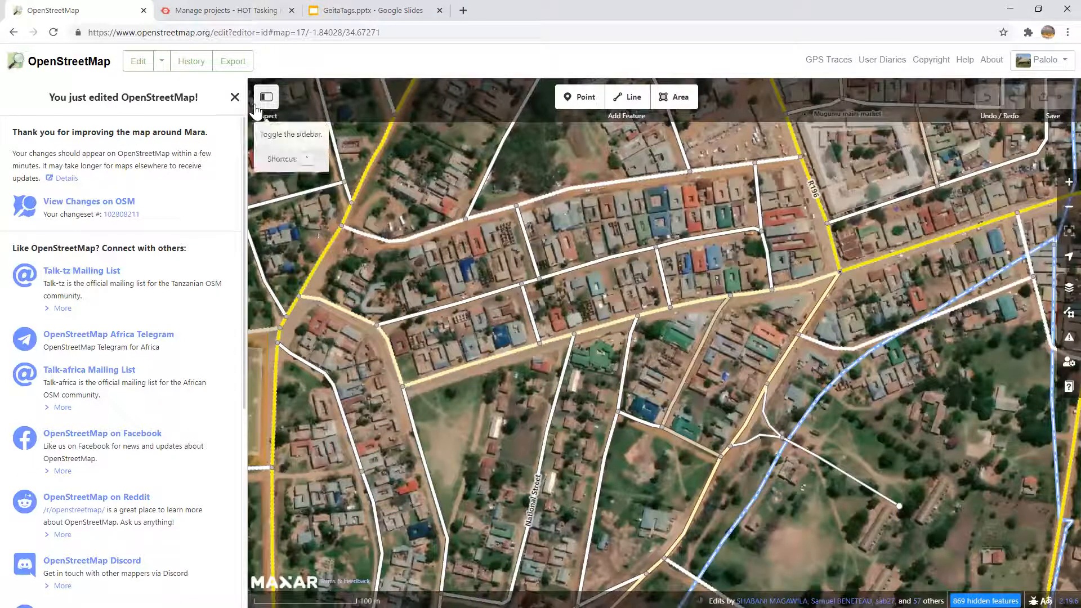
pyautogui.click(234, 97)
pyautogui.click(94, 135)
pyautogui.write('mtare')
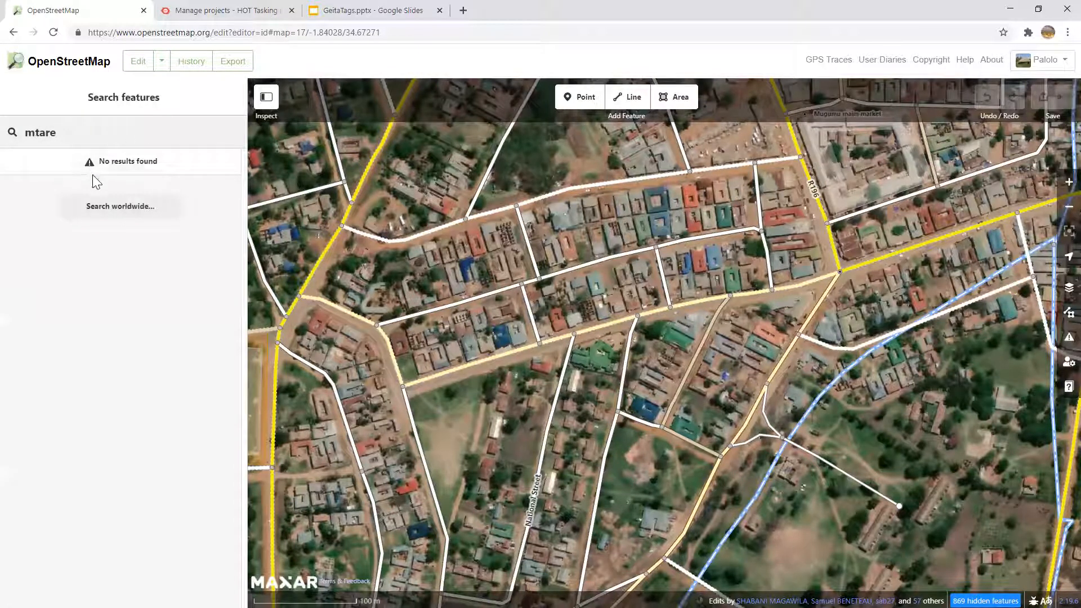
pyautogui.click(101, 210)
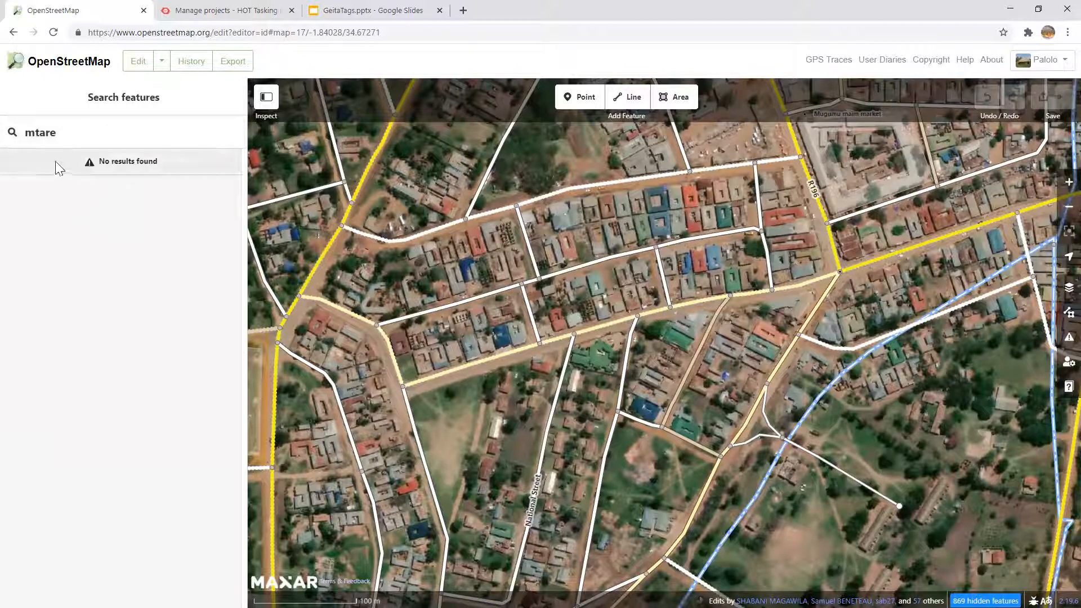
pyautogui.click(35, 136)
pyautogui.write('a')
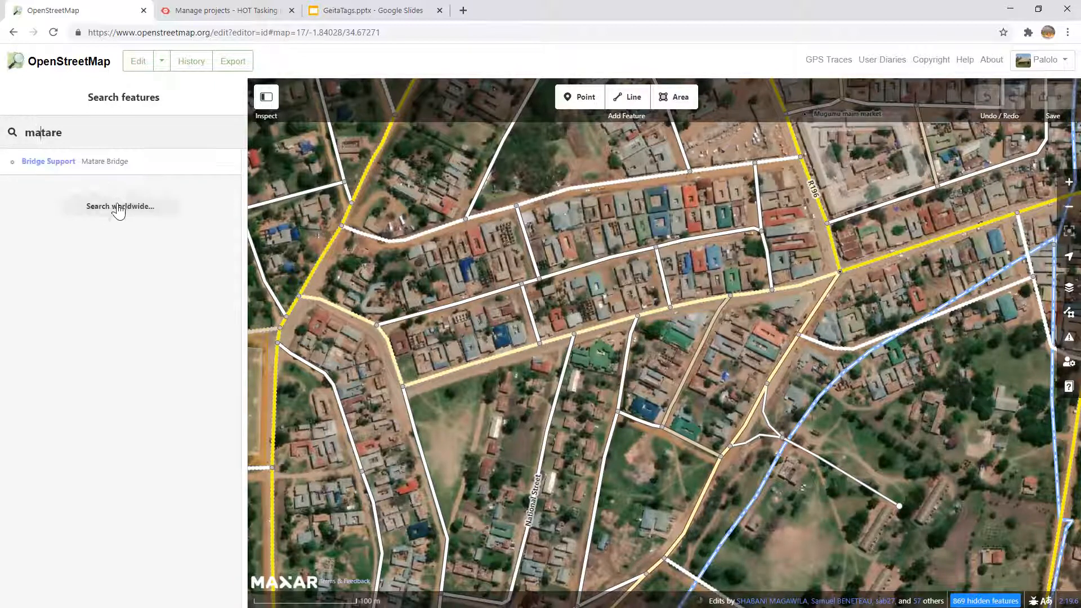
pyautogui.click(122, 209)
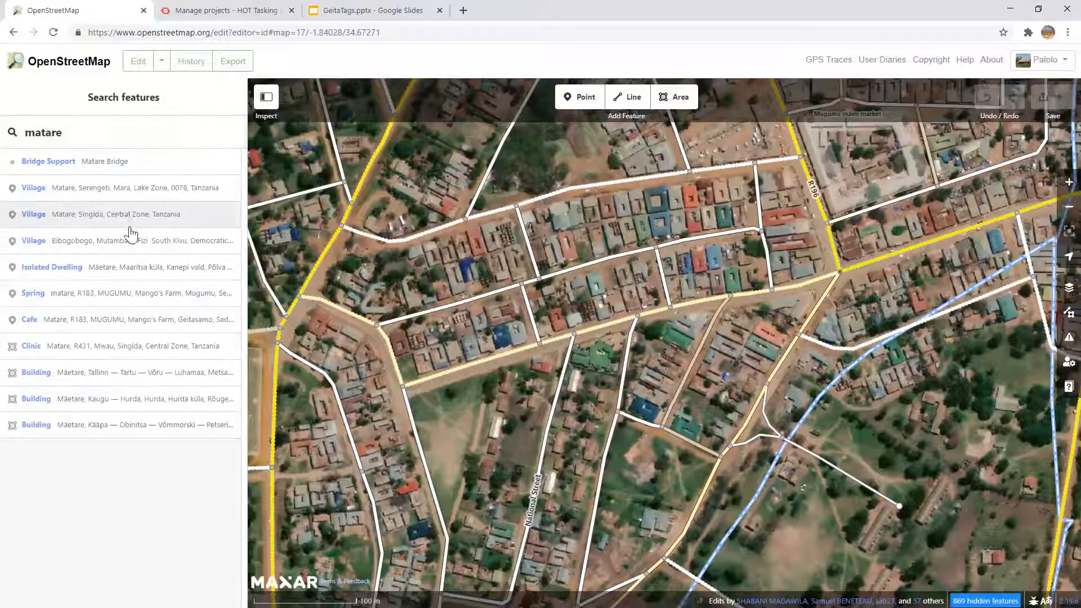
pyautogui.click(122, 195)
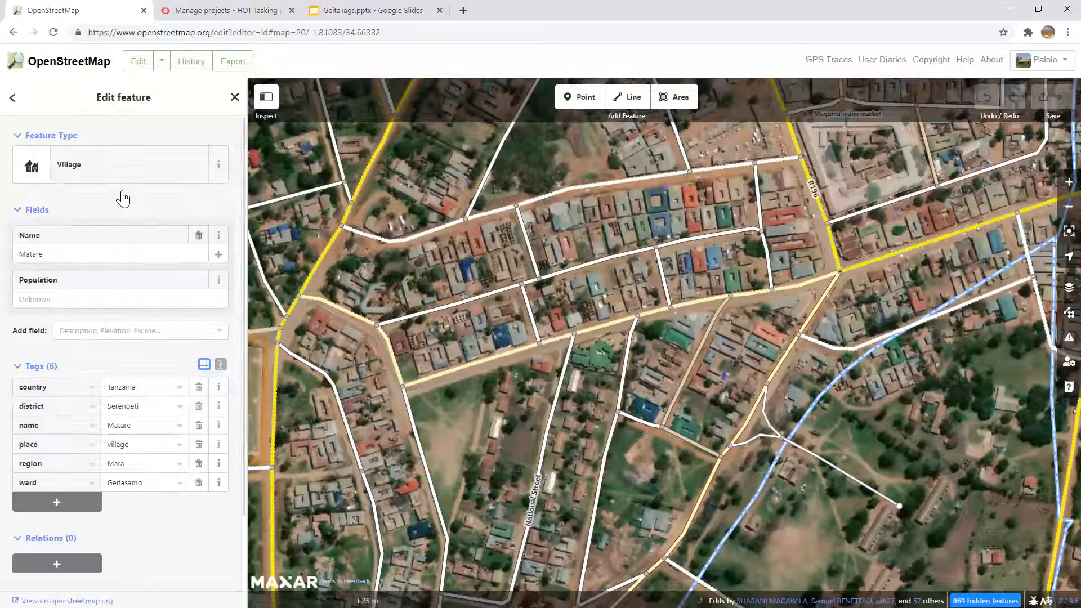
# - Examine the surroundings of the Matare village point and the area south of it along the R183 road
pyautogui.scroll(-5, 658, 320)
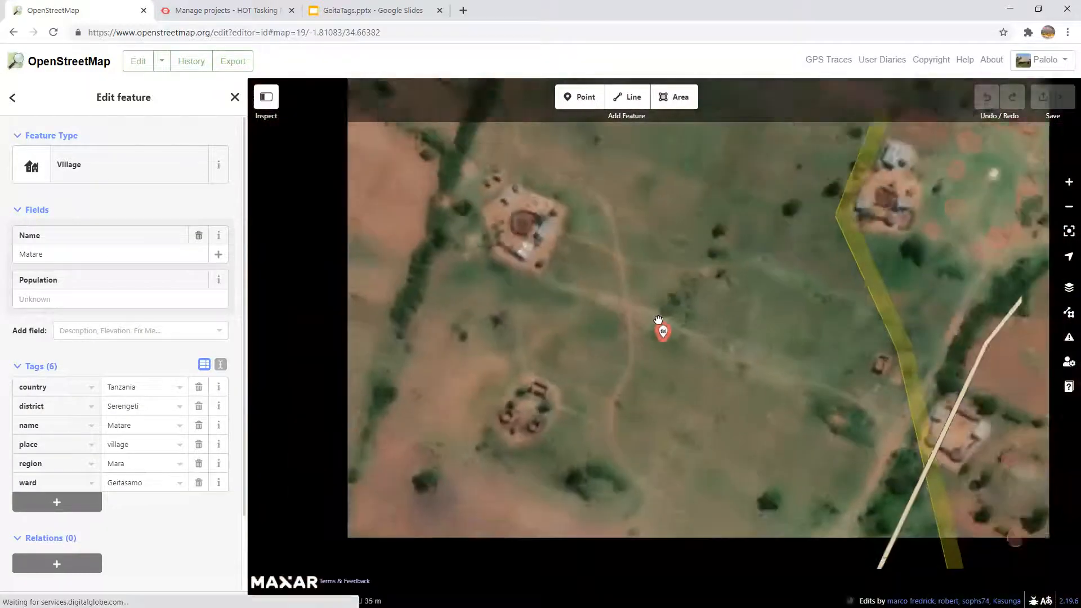
pyautogui.scroll(-3, 660, 324)
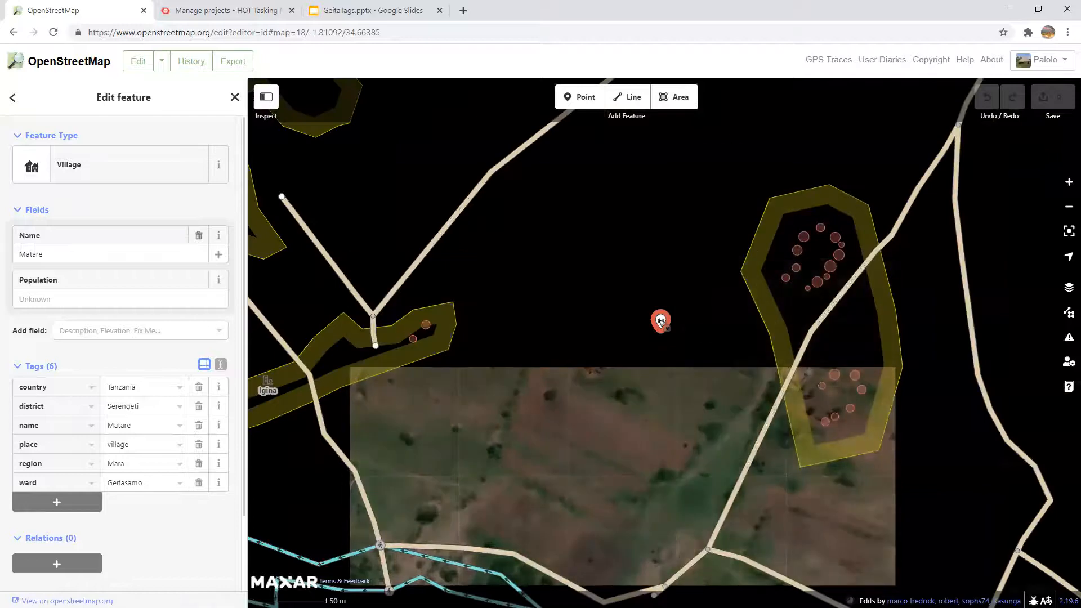
pyautogui.scroll(-3, 660, 321)
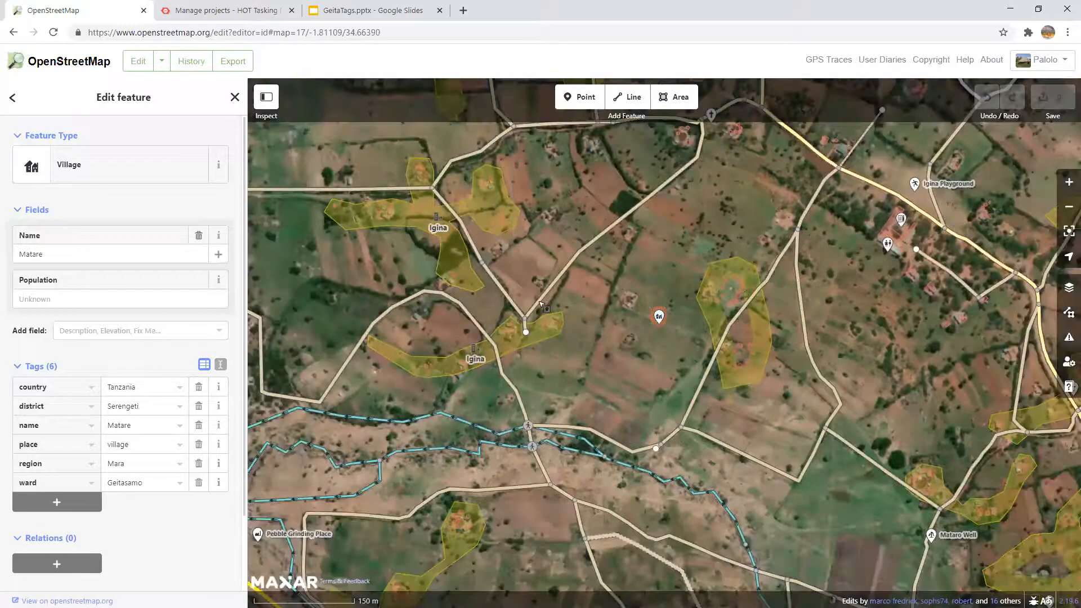
pyautogui.moveTo(627, 290); pyautogui.dragTo(541, 304)
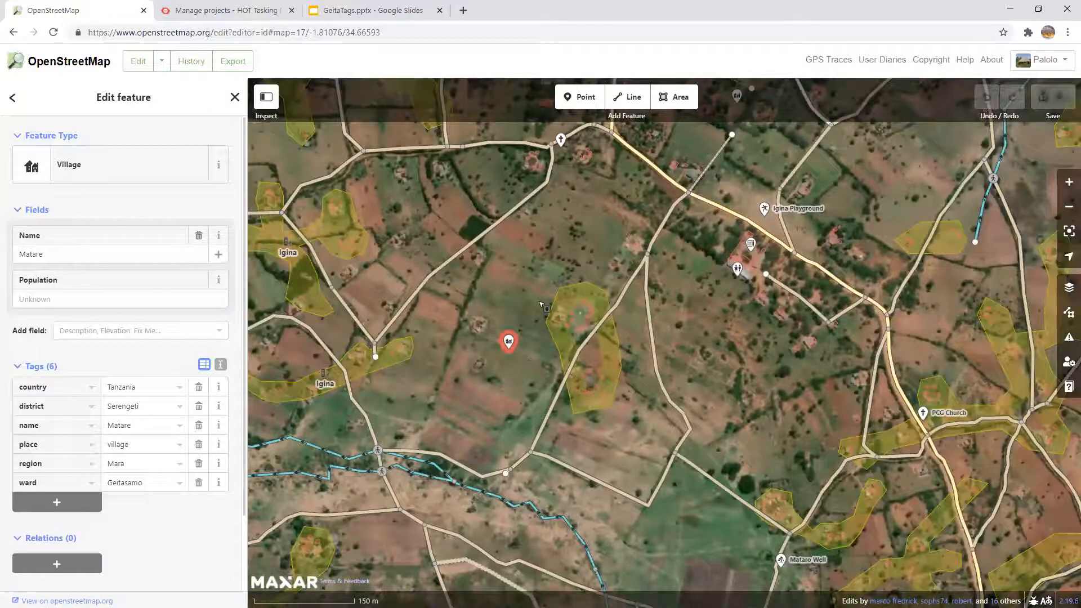
pyautogui.scroll(-3, 498, 417)
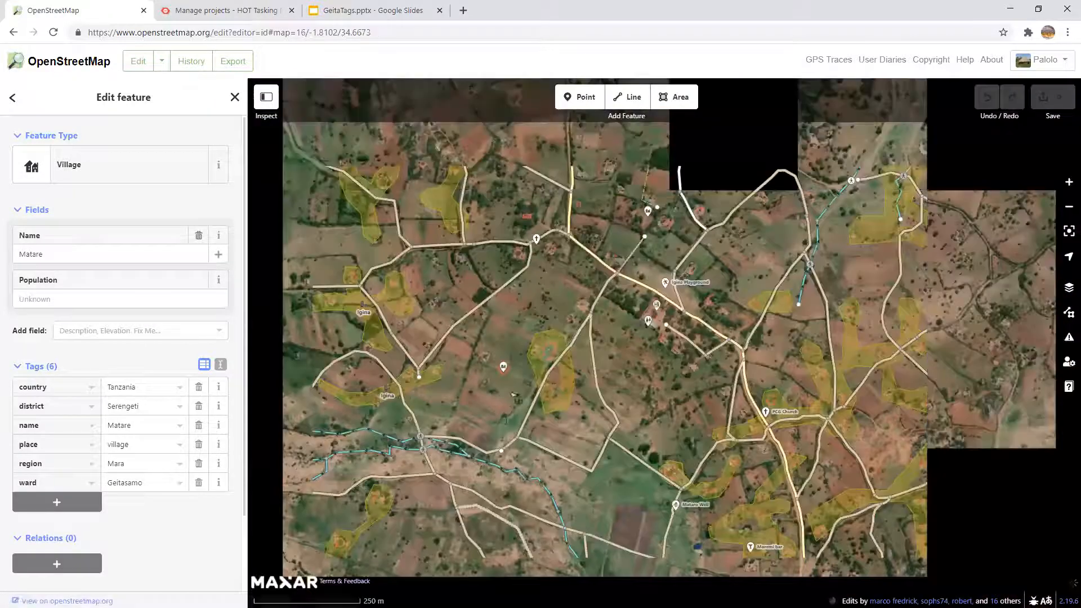
pyautogui.press('Left')
pyautogui.press('Down')
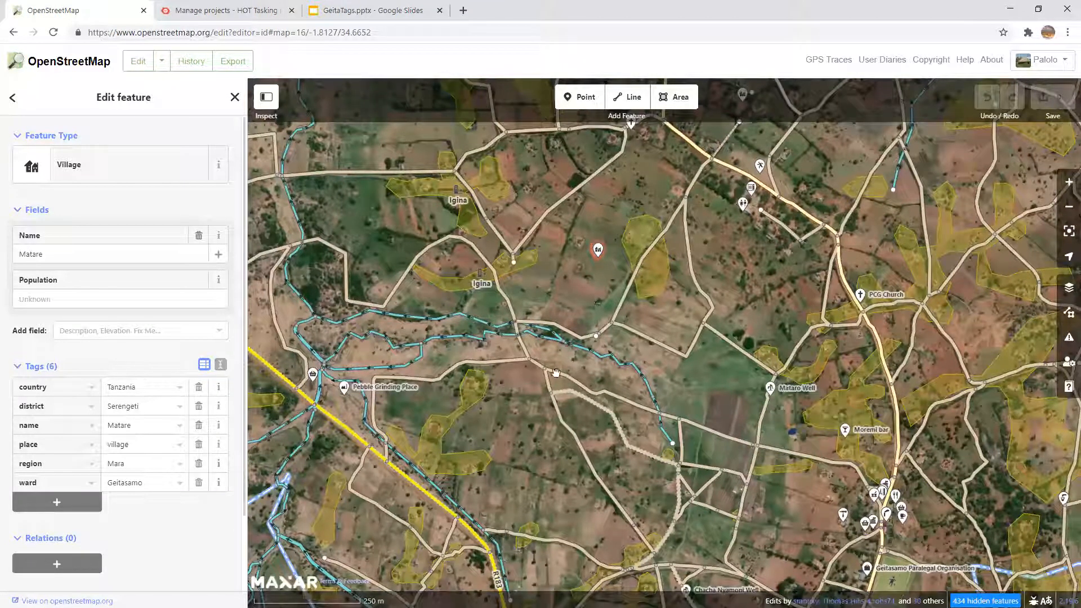
pyautogui.press('Down')
pyautogui.press('Down')
pyautogui.press('Down')
pyautogui.press('Down')
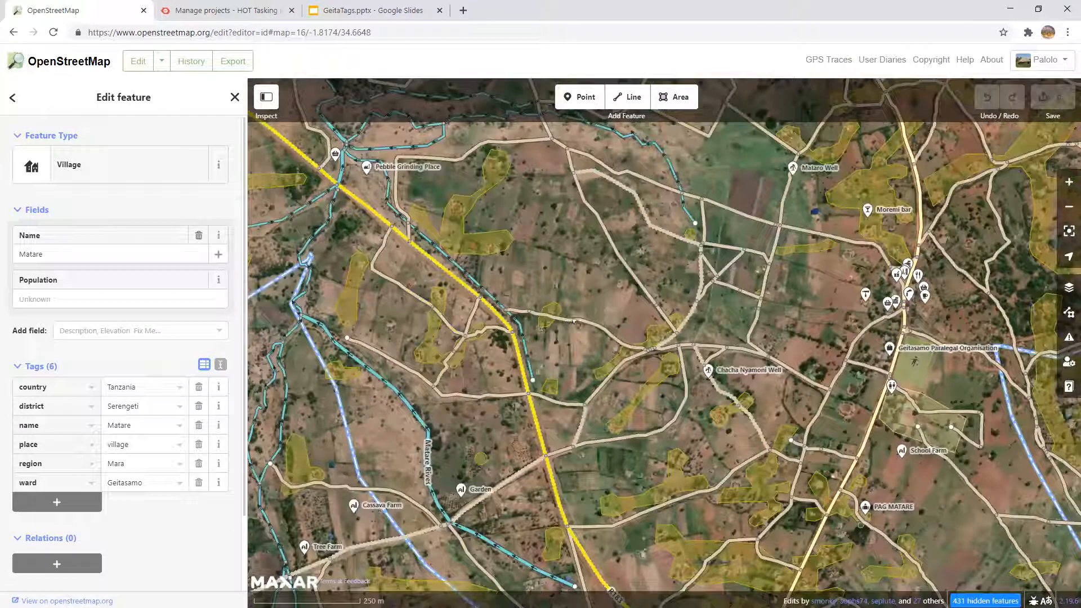
pyautogui.scroll(-2, 579, 300)
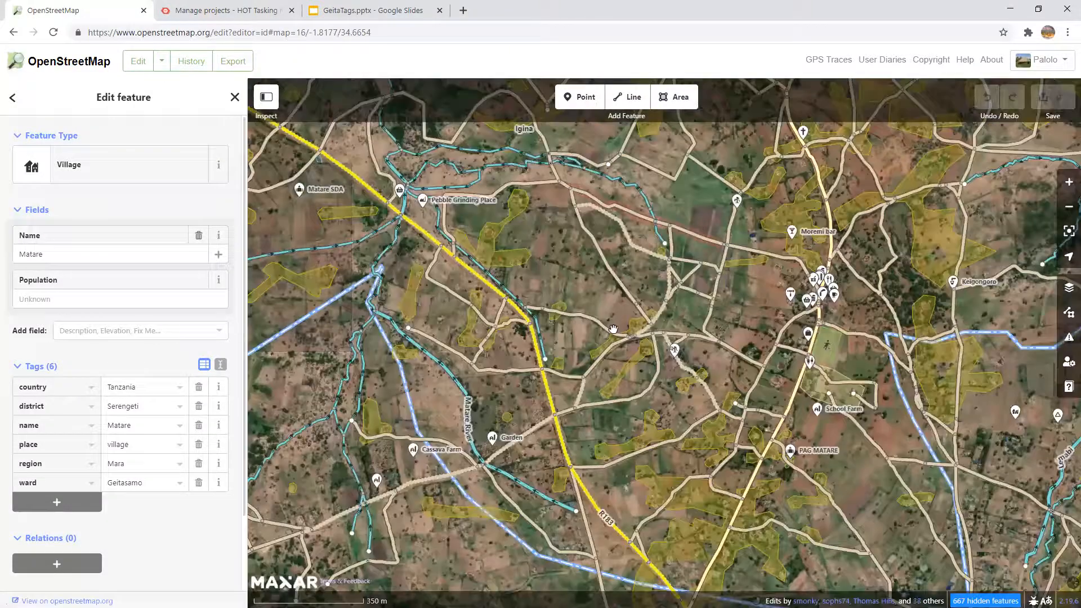
# - Examine the Matare point's position relative to Matare SDA Church, Igina Playground and the Igina and Matare place labels
pyautogui.scroll(1, 614, 329)
pyautogui.moveTo(614, 329); pyautogui.dragTo(552, 519)
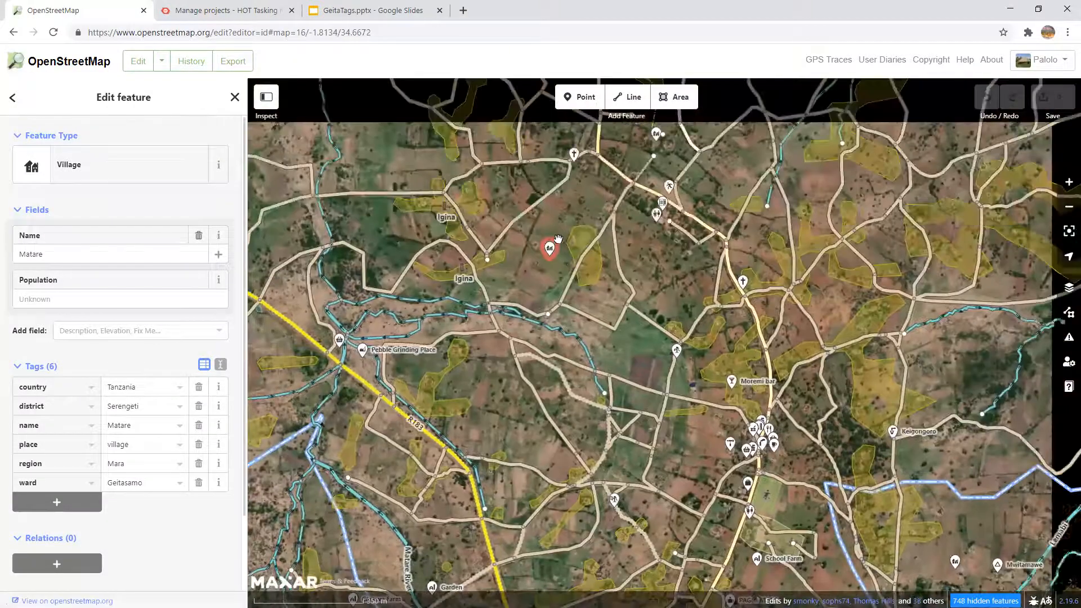
pyautogui.scroll(3, 555, 248)
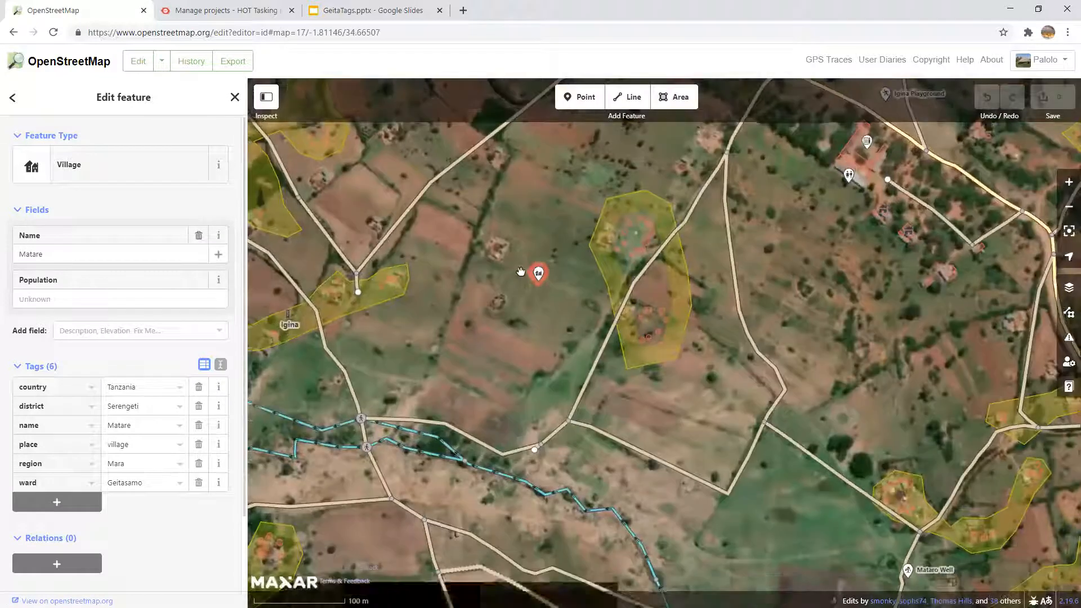
pyautogui.moveTo(520, 271); pyautogui.dragTo(456, 429)
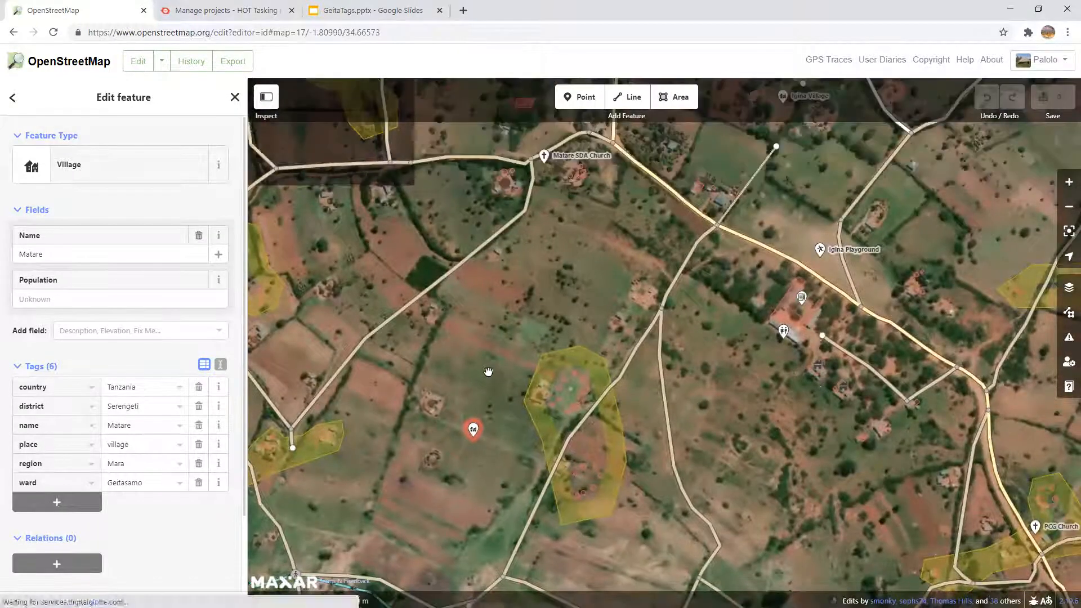
pyautogui.moveTo(541, 337); pyautogui.dragTo(499, 409)
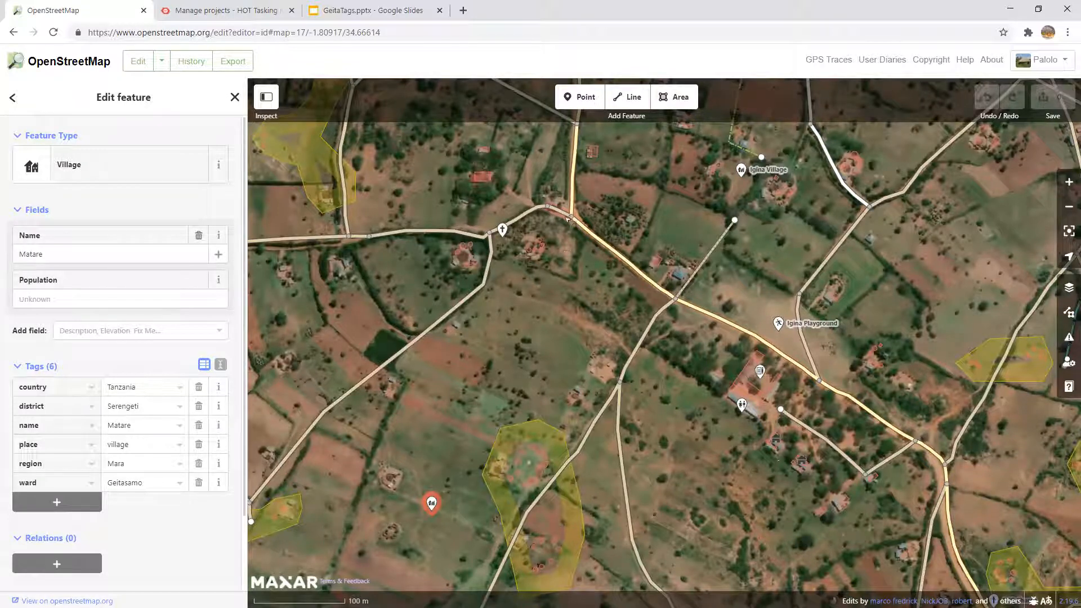
pyautogui.scroll(-3, 567, 255)
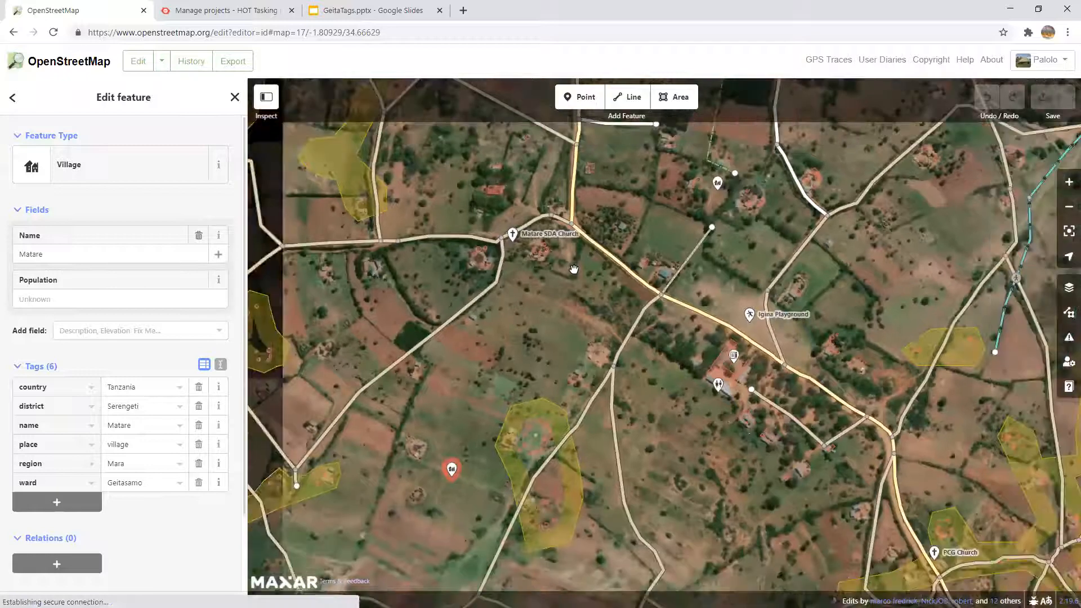
pyautogui.scroll(-5, 574, 270)
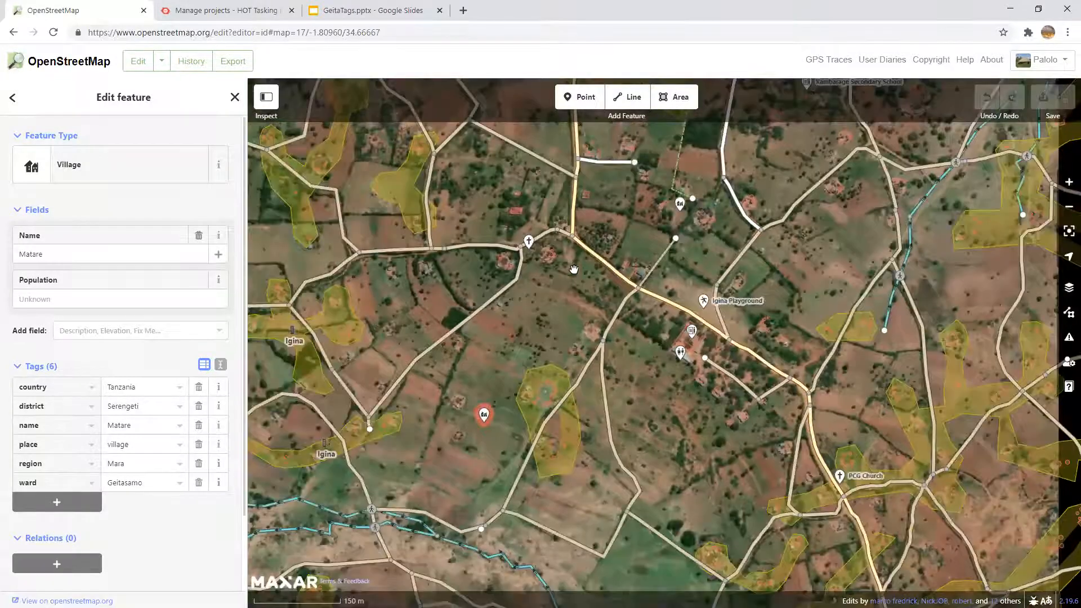
pyautogui.scroll(-2, 574, 269)
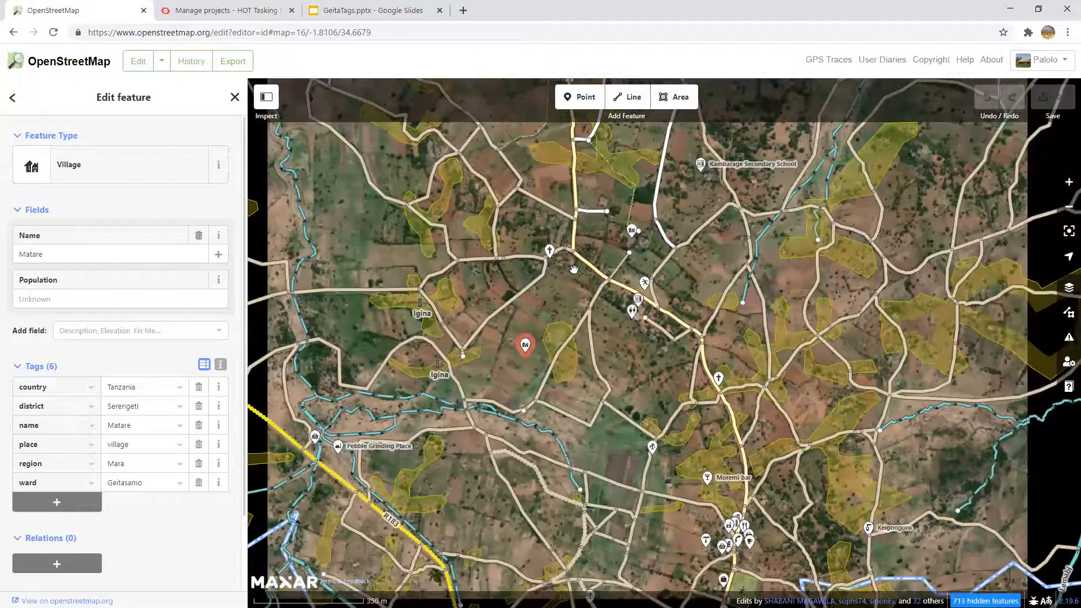
pyautogui.scroll(-2, 574, 270)
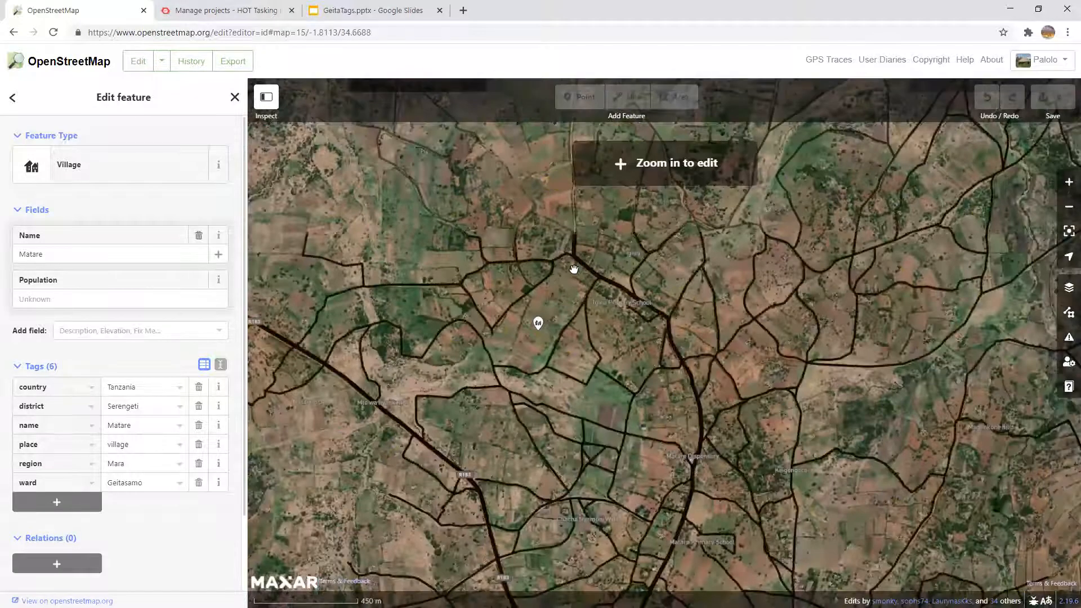
pyautogui.scroll(-1, 574, 269)
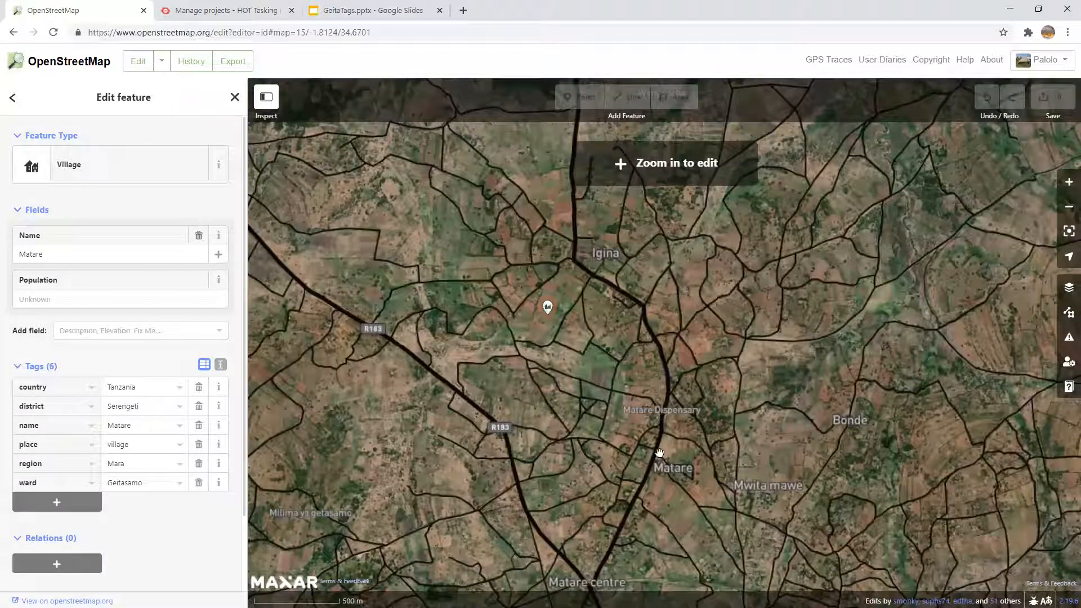
# - Examine the area southeast of the Matare village point, around Moremi bar, the Ward Executive Office, Matare Market and Matare Playground
pyautogui.scroll(1, 674, 450)
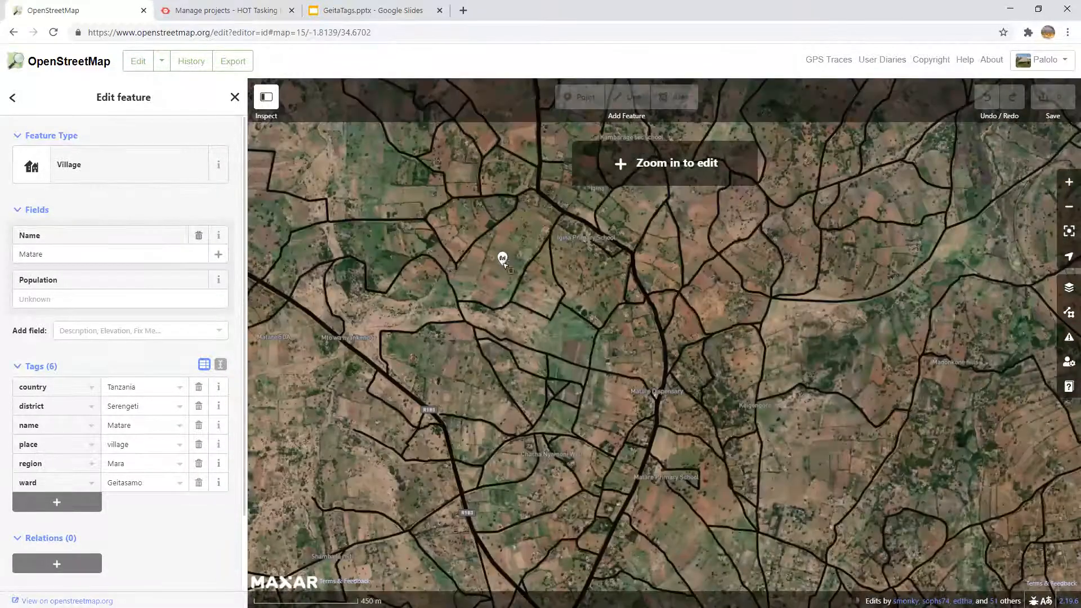
pyautogui.moveTo(586, 390); pyautogui.dragTo(352, 195)
pyautogui.scroll(1, 354, 194)
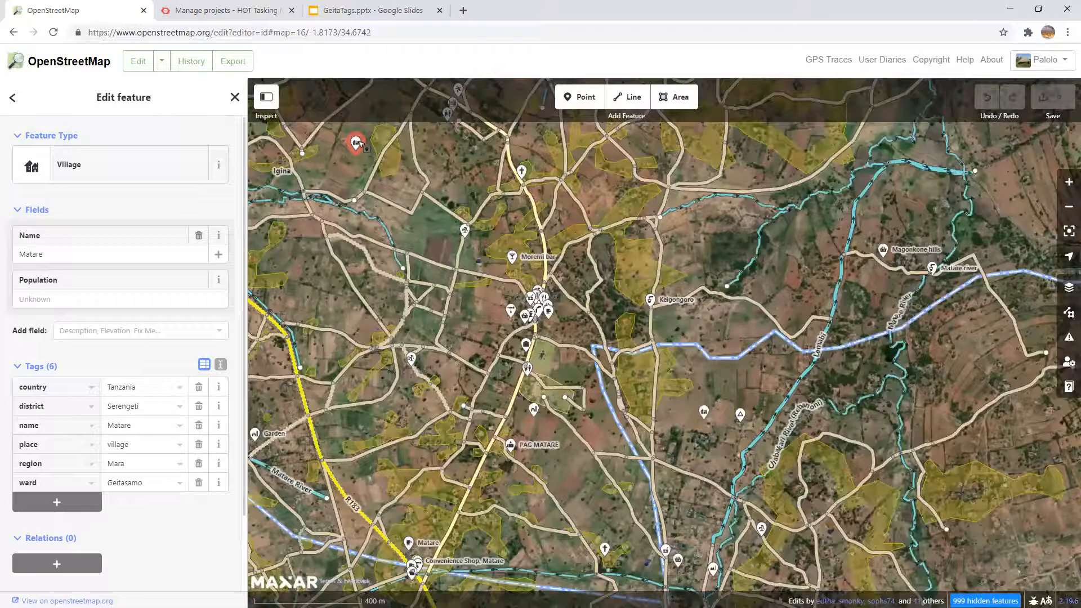
pyautogui.moveTo(425, 243); pyautogui.dragTo(528, 378)
pyautogui.scroll(1, 673, 474)
pyautogui.scroll(3, 673, 473)
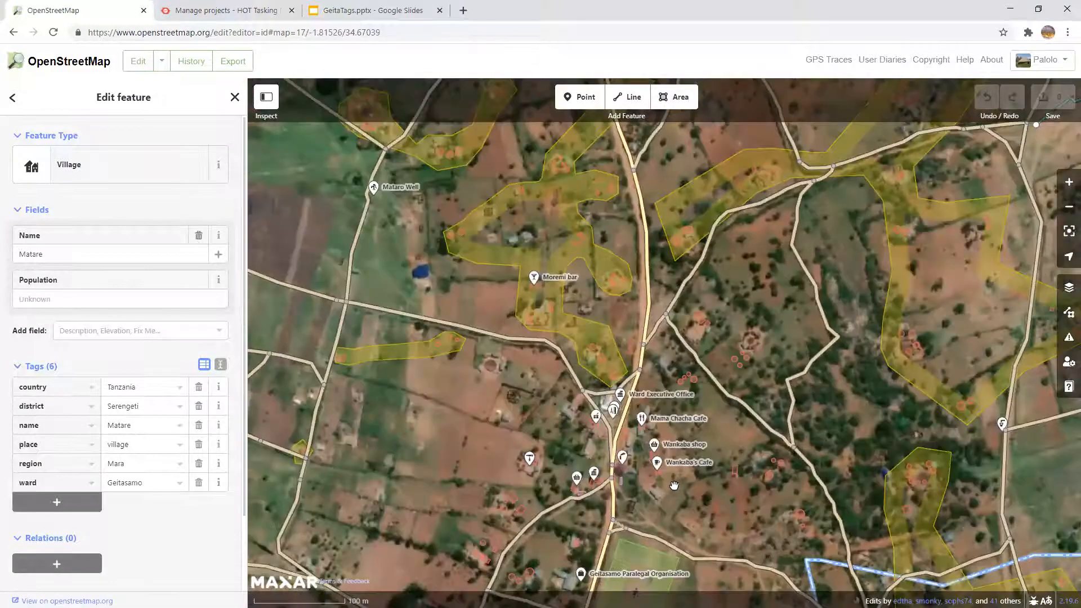
pyautogui.moveTo(675, 485); pyautogui.dragTo(553, 302)
pyautogui.scroll(2, 527, 261)
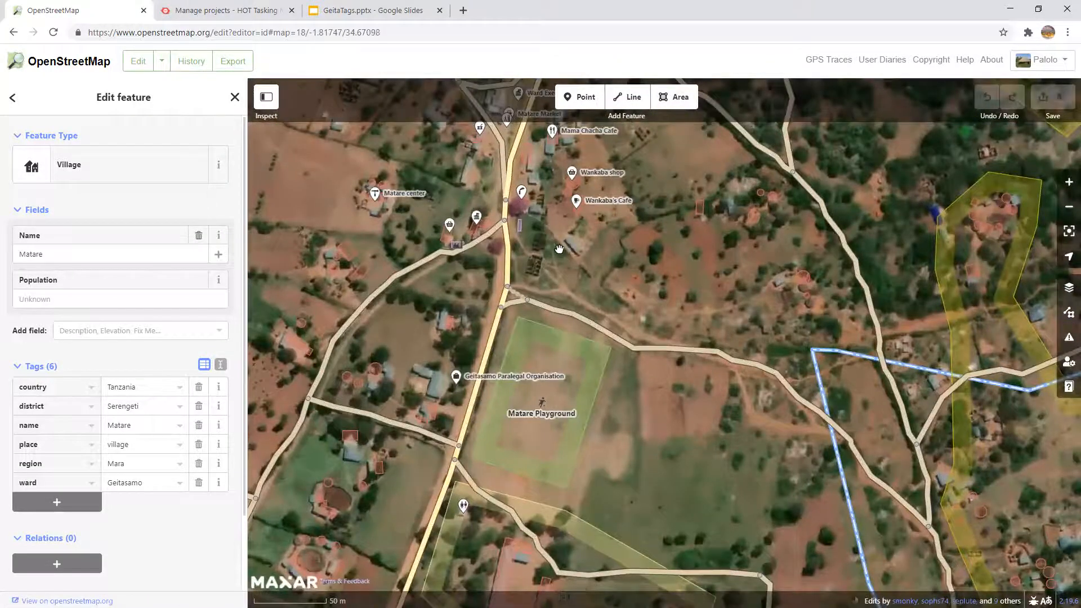
# - Compare the village point's position with the Igina, Matare and Matare centre labels north of Mugumu
pyautogui.scroll(-5, 559, 248)
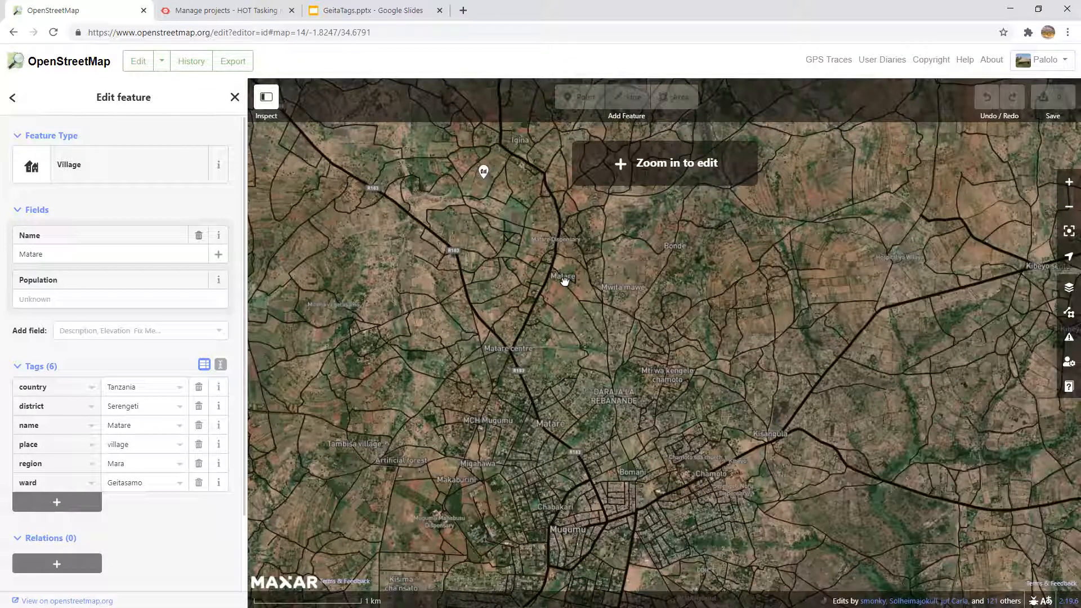
pyautogui.moveTo(581, 267); pyautogui.dragTo(578, 266)
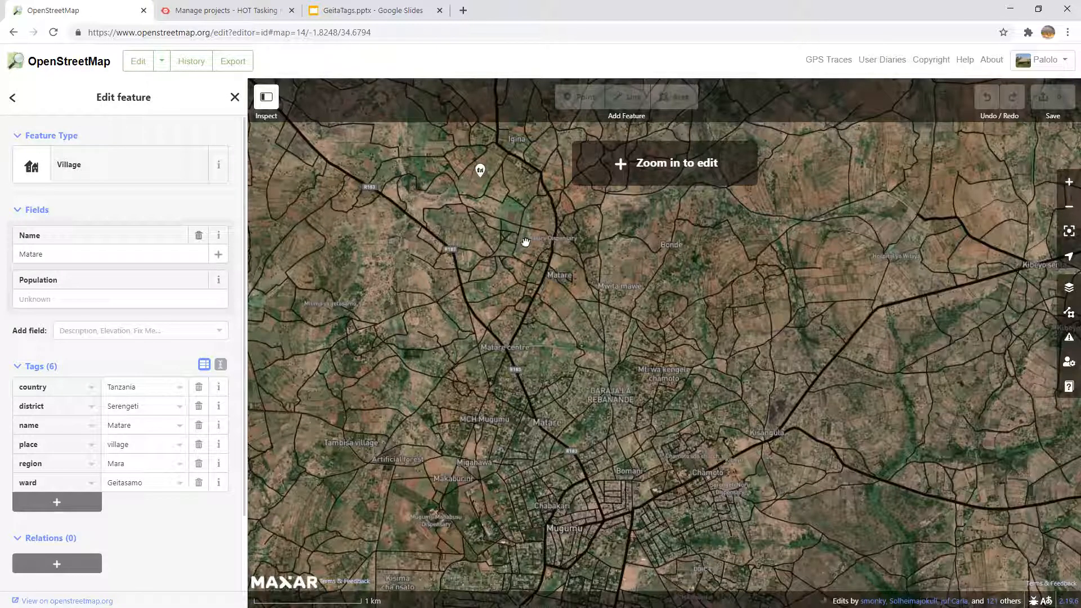
pyautogui.moveTo(545, 252); pyautogui.dragTo(548, 294)
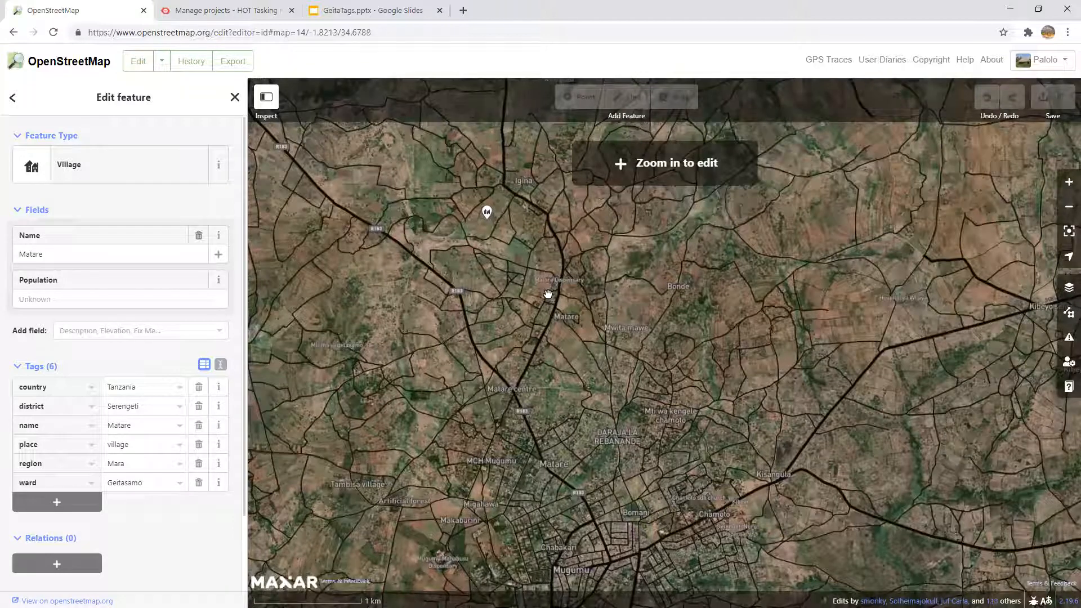
pyautogui.scroll(3, 548, 295)
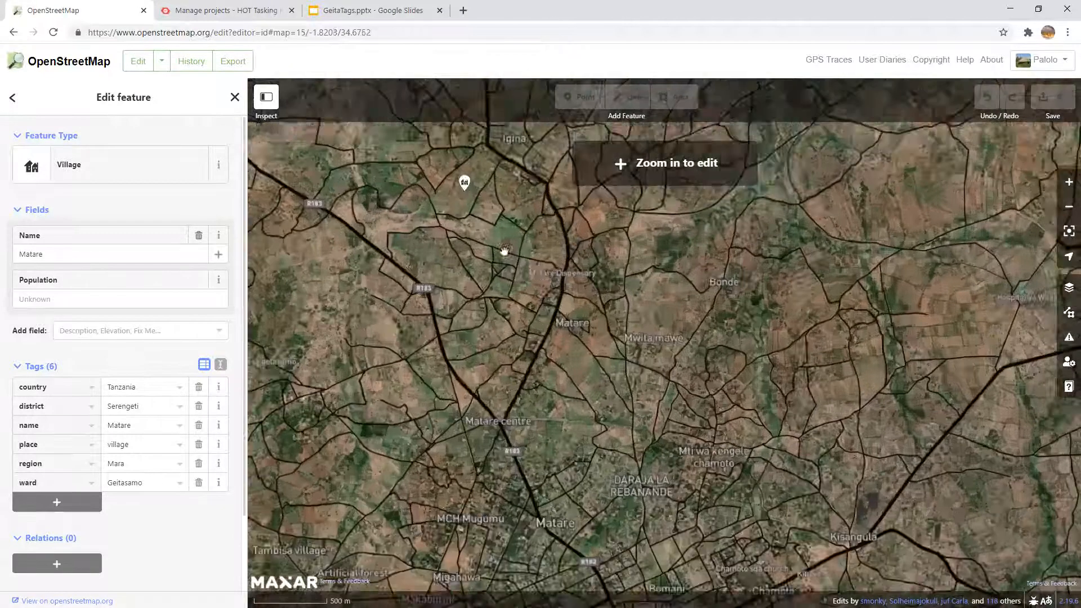
pyautogui.moveTo(527, 353); pyautogui.dragTo(555, 394)
pyautogui.scroll(4, 556, 393)
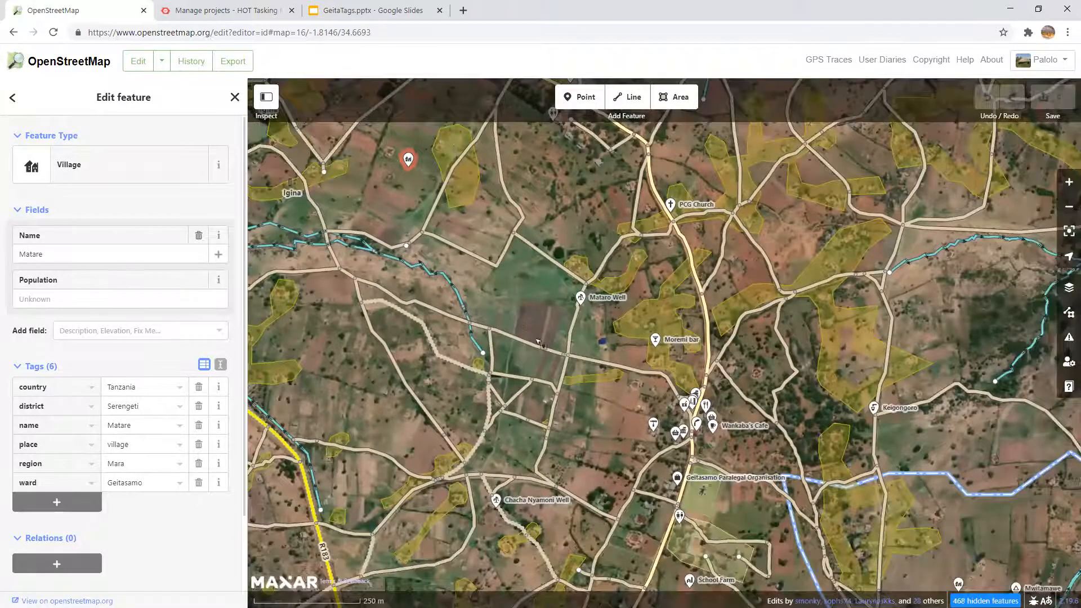
pyautogui.moveTo(494, 262); pyautogui.dragTo(472, 249)
pyautogui.rightClick(388, 146)
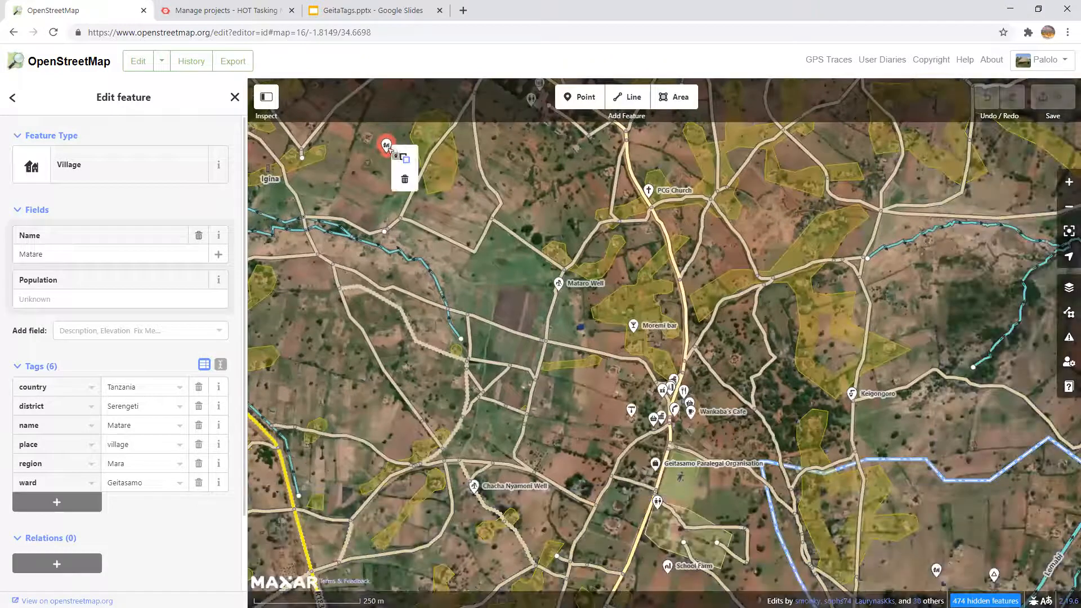
pyautogui.click(387, 147)
pyautogui.scroll(2, 387, 147)
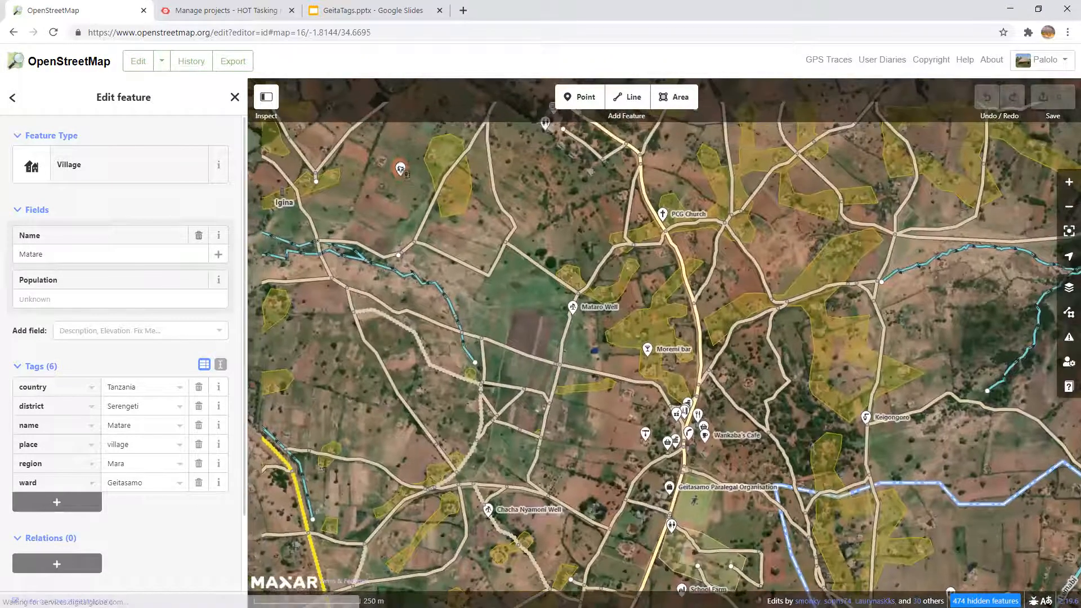
pyautogui.scroll(4, 393, 153)
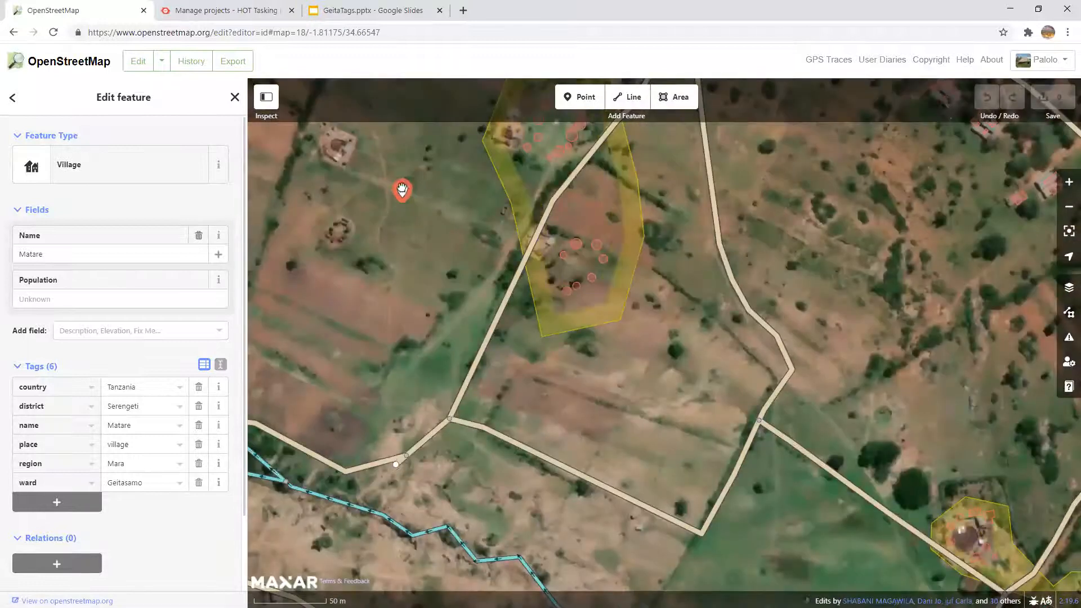
pyautogui.moveTo(405, 189); pyautogui.dragTo(454, 243)
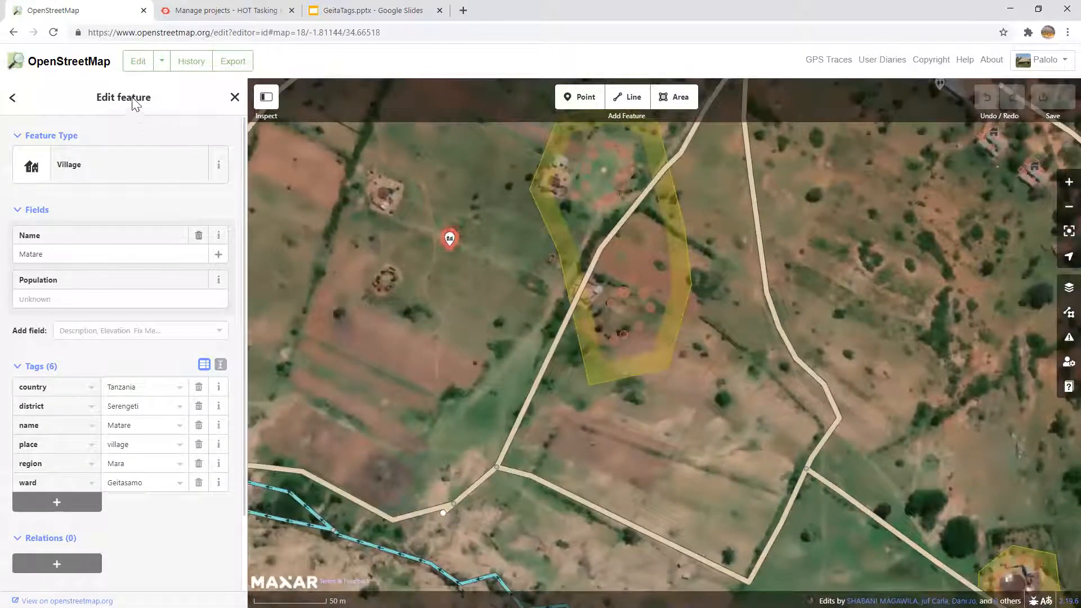
pyautogui.click(13, 101)
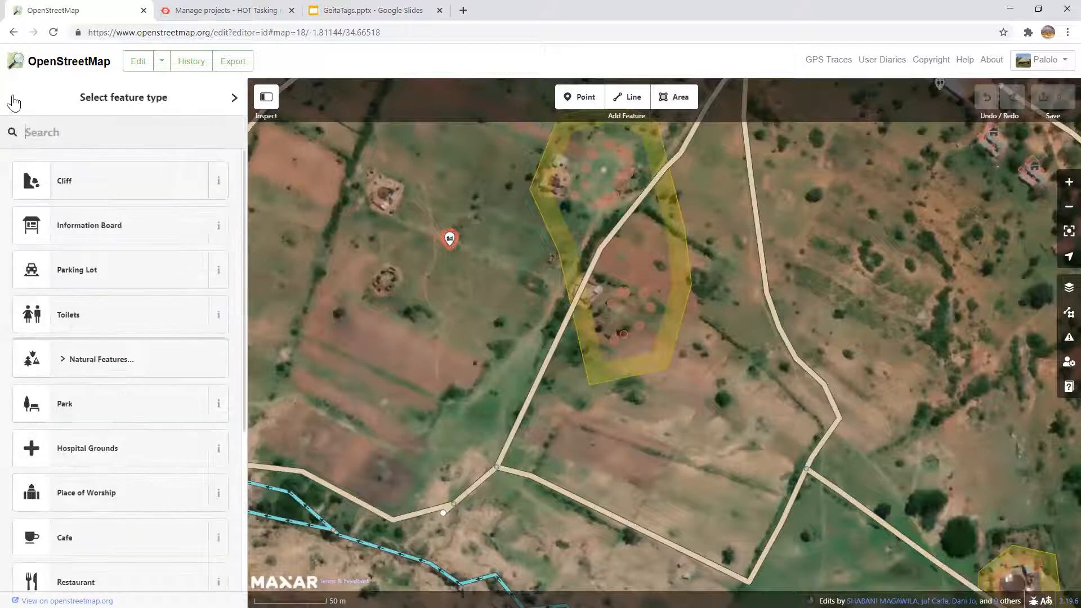
pyautogui.press('Escape')
# - Move the Matare village point southeast to the west side of the main road, just south of Matare Market
pyautogui.moveTo(449, 239); pyautogui.dragTo(729, 487)
pyautogui.moveTo(701, 445); pyautogui.dragTo(333, 76)
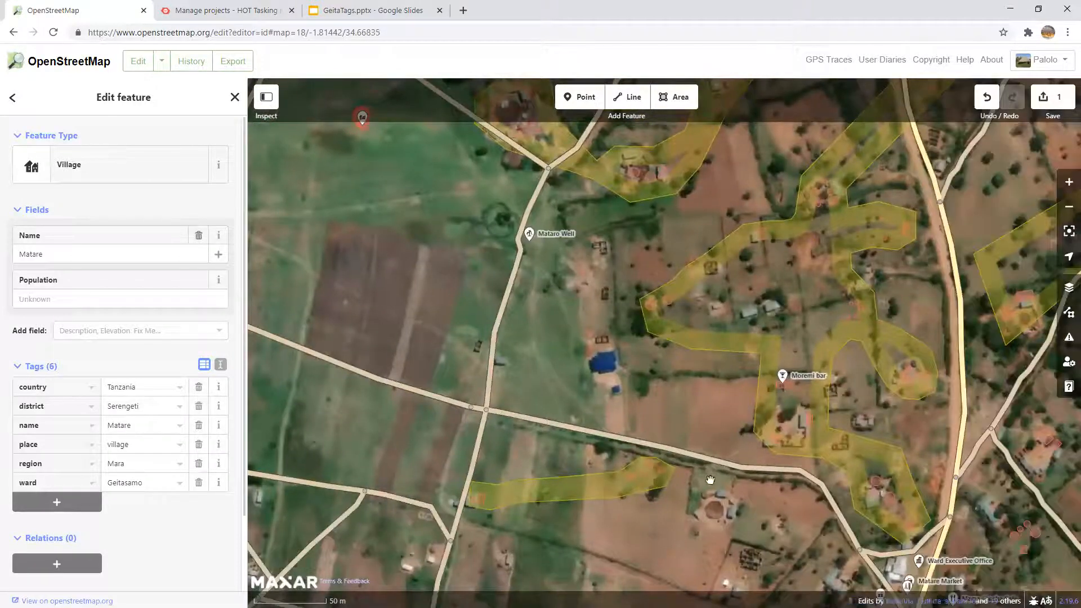
pyautogui.moveTo(389, 225); pyautogui.dragTo(410, 302)
pyautogui.press('Escape')
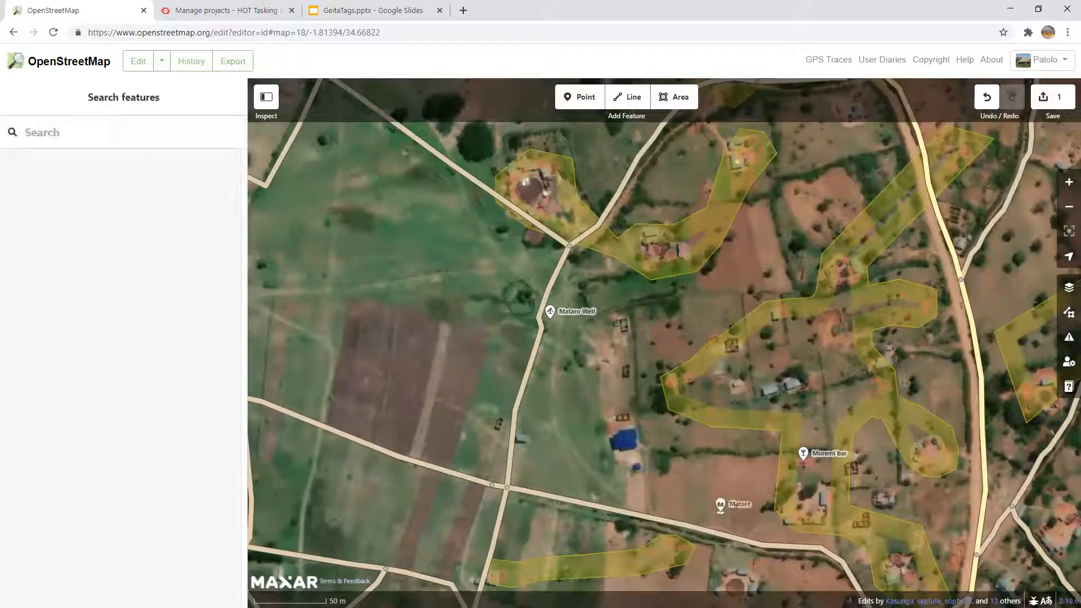
pyautogui.click(720, 503)
pyautogui.moveTo(356, 291); pyautogui.dragTo(276, 172)
pyautogui.moveTo(422, 200); pyautogui.dragTo(591, 428)
pyautogui.moveTo(532, 394); pyautogui.dragTo(429, 212)
pyautogui.scroll(2, 500, 233)
pyautogui.scroll(2, 500, 234)
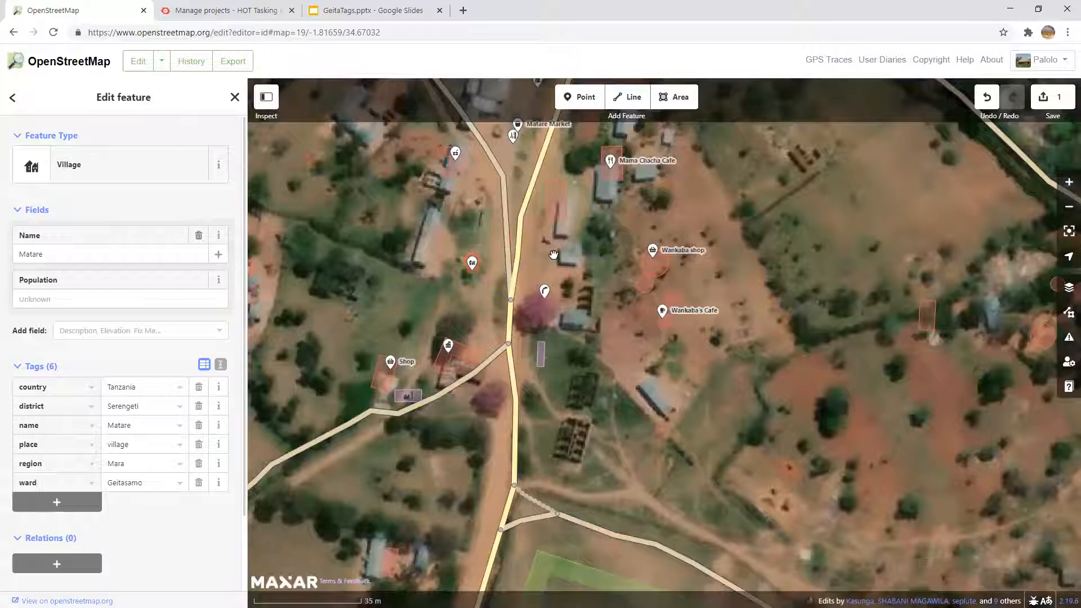
# - Inspect the features around the moved village point, including Matare Salon, Matare Market and the residential area north of the Ward Executive Office
pyautogui.scroll(-3, 600, 338)
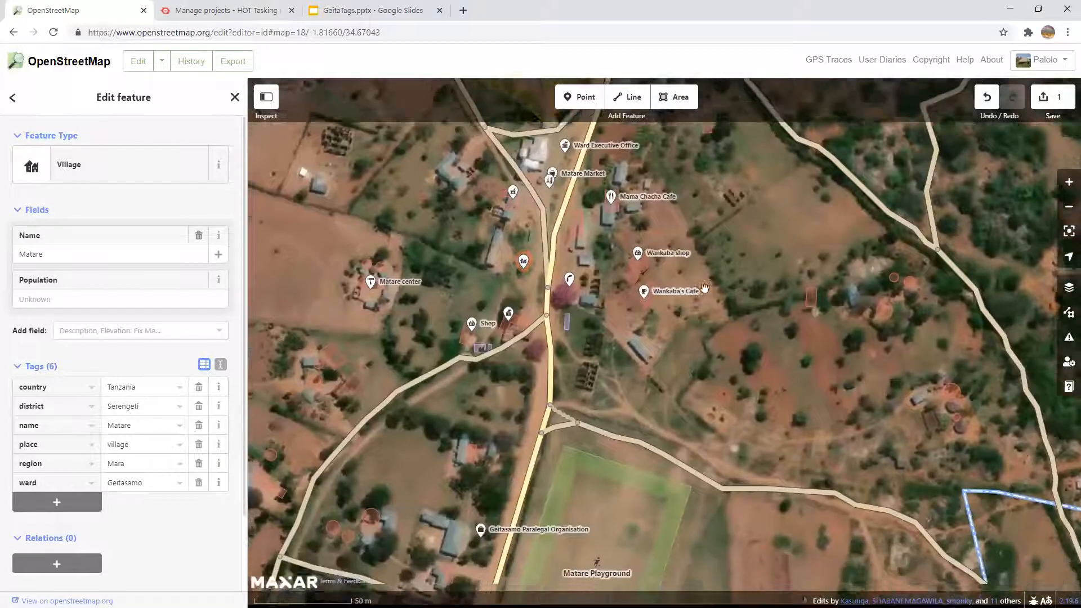
pyautogui.moveTo(704, 287); pyautogui.dragTo(733, 184)
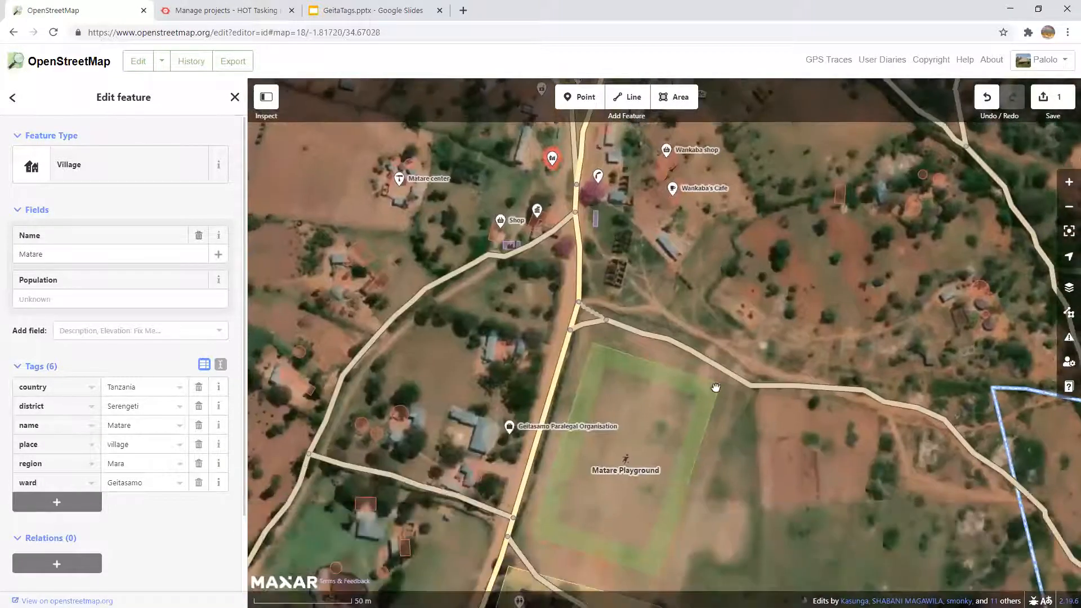
pyautogui.moveTo(740, 437); pyautogui.dragTo(775, 225)
pyautogui.moveTo(757, 307); pyautogui.dragTo(740, 563)
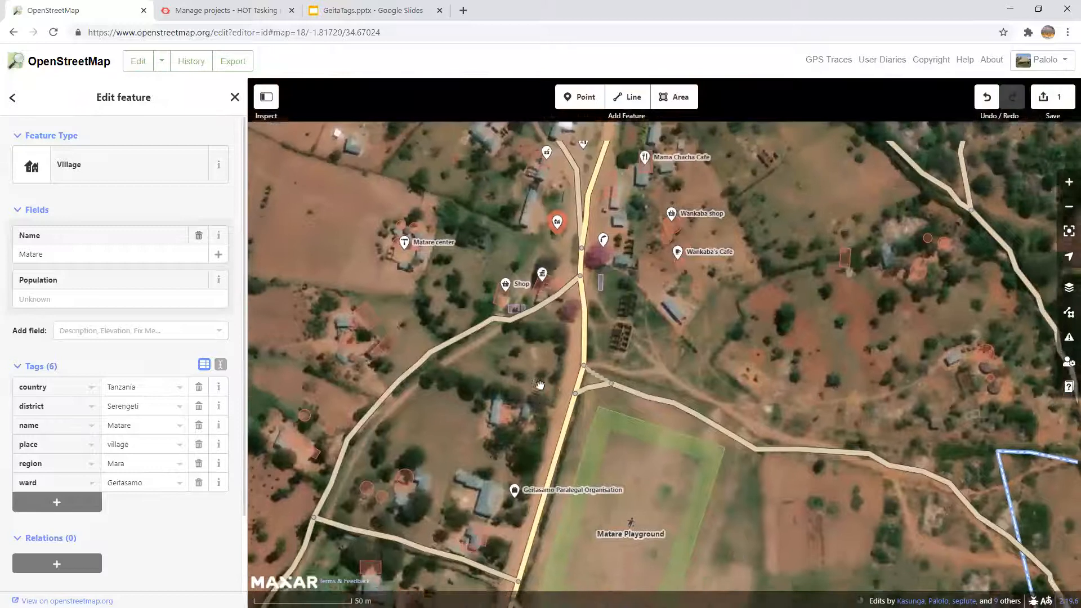
pyautogui.moveTo(539, 385); pyautogui.dragTo(520, 446)
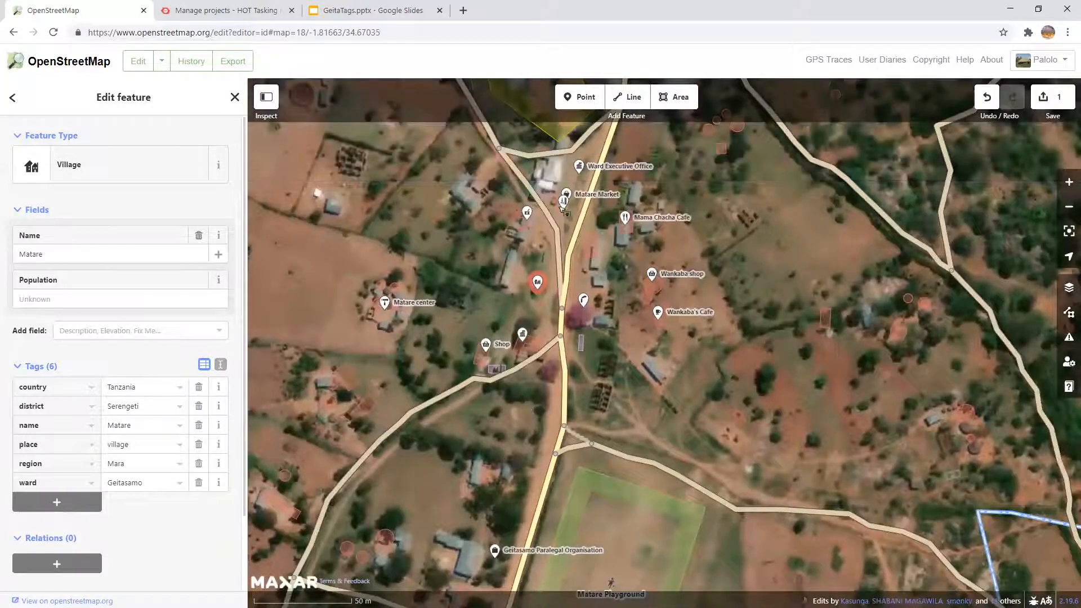
pyautogui.click(563, 201)
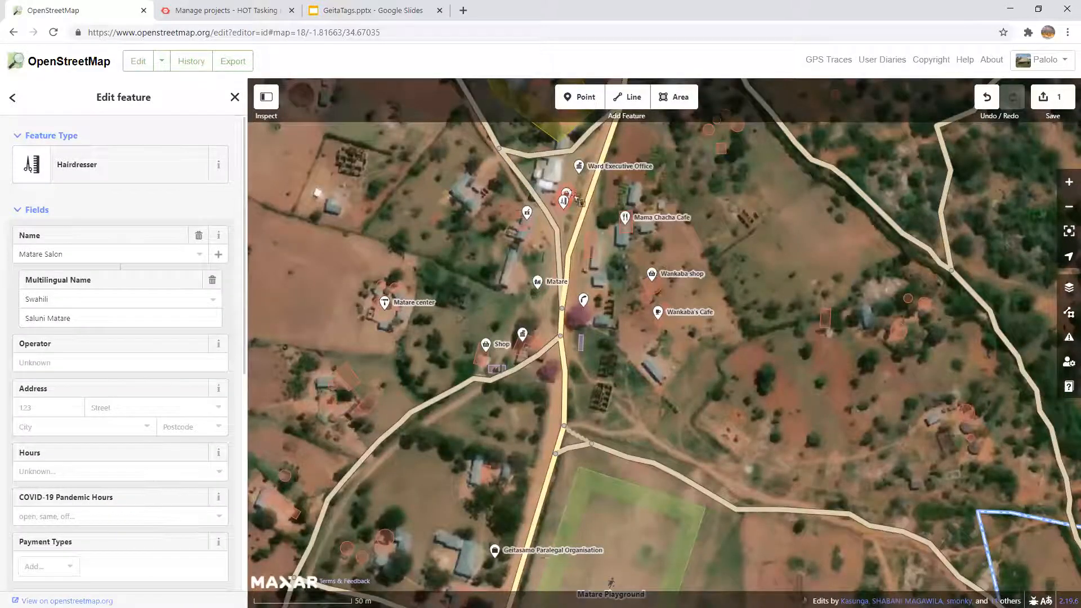
pyautogui.click(567, 193)
pyautogui.scroll(-3, 720, 301)
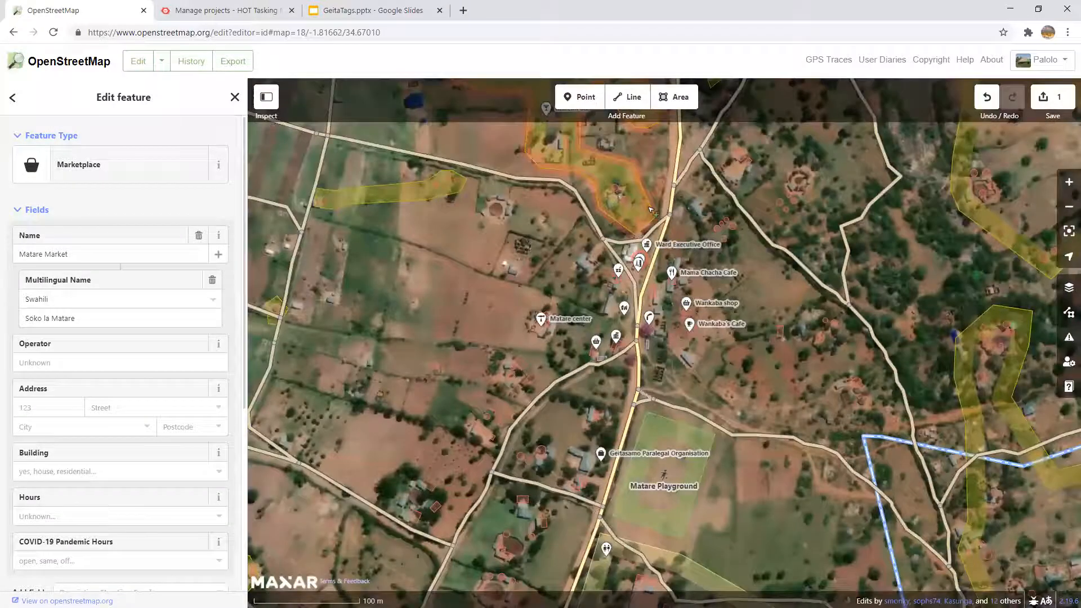
pyautogui.click(651, 209)
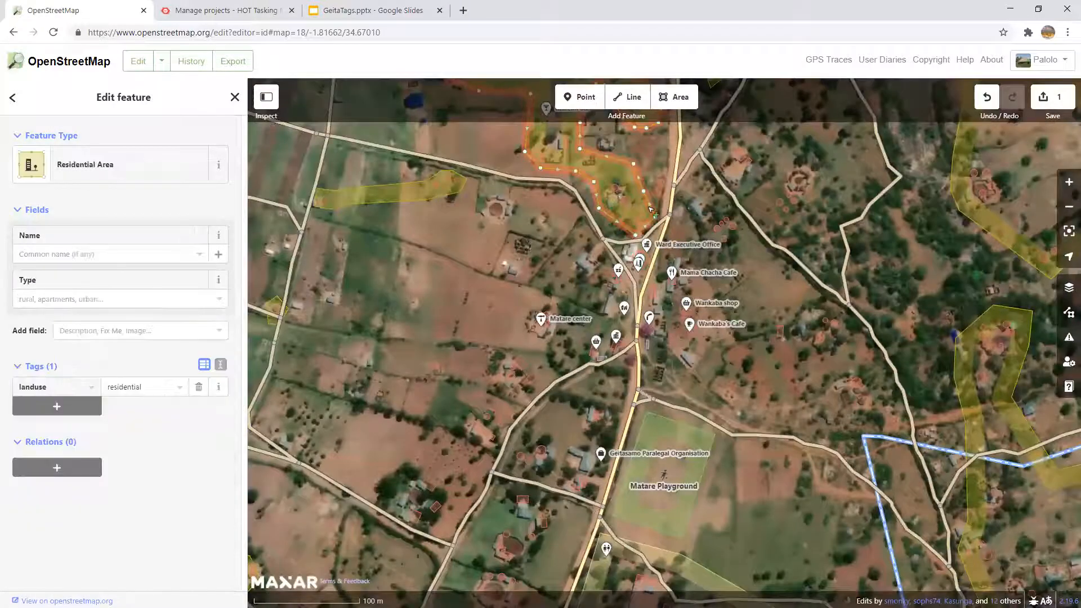
# - Look over the settlement between Moremi bar and Matare Playground, and inspect the Matare center viewpoint's tags
pyautogui.moveTo(778, 347); pyautogui.dragTo(739, 169)
pyautogui.moveTo(592, 278); pyautogui.dragTo(699, 452)
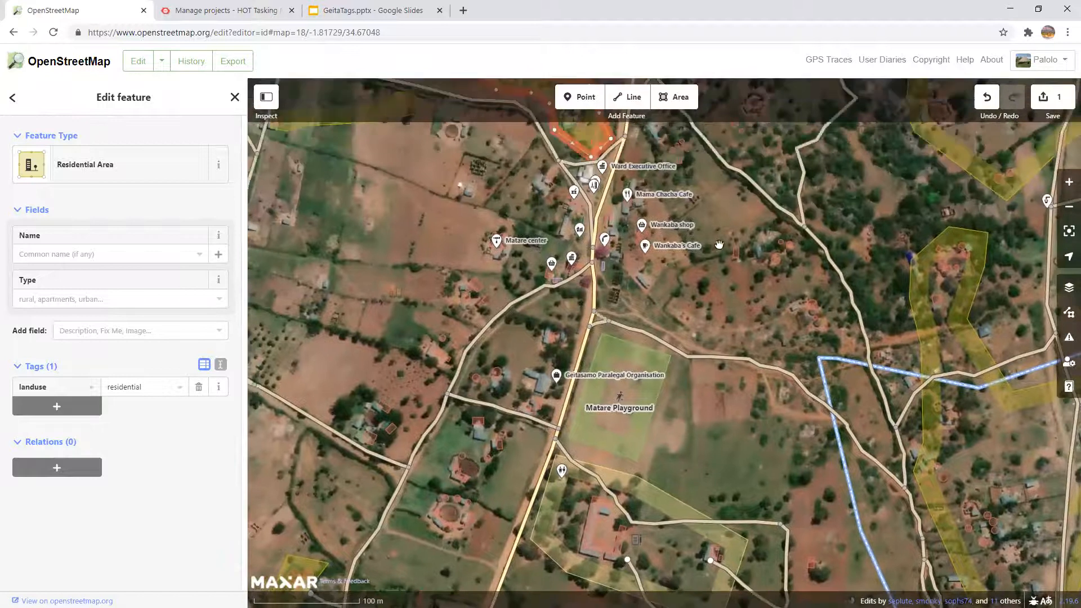
pyautogui.moveTo(734, 323); pyautogui.dragTo(742, 417)
pyautogui.moveTo(563, 327); pyautogui.dragTo(571, 421)
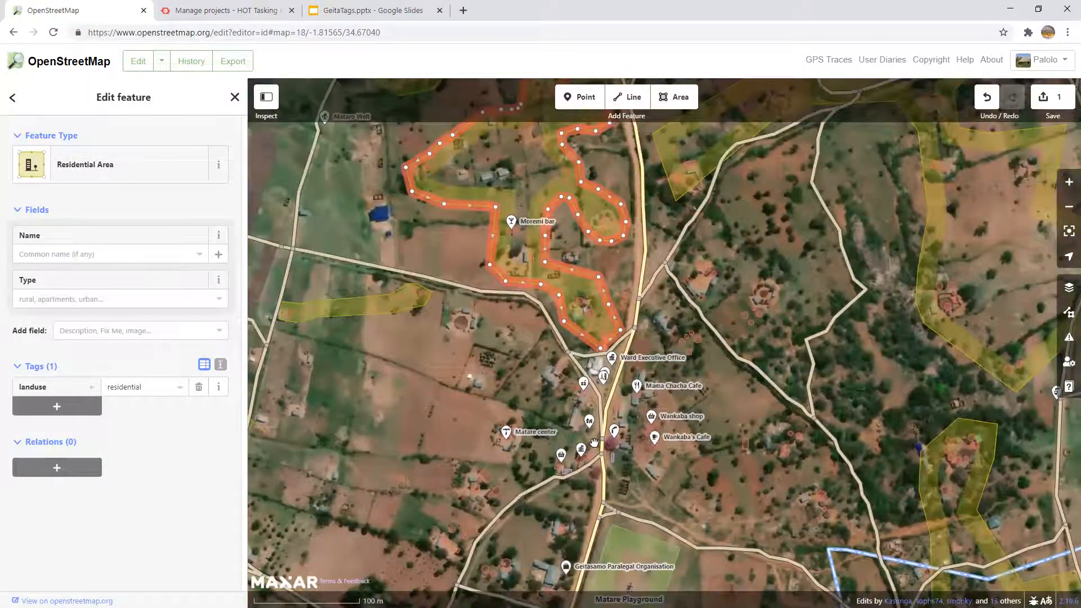
pyautogui.scroll(3, 580, 445)
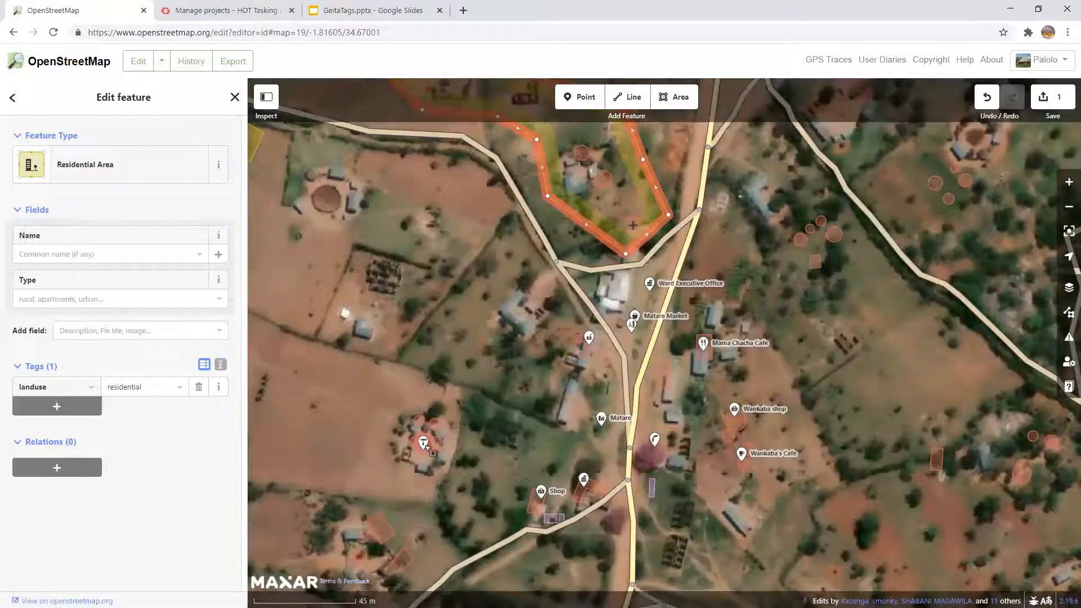
pyautogui.click(424, 441)
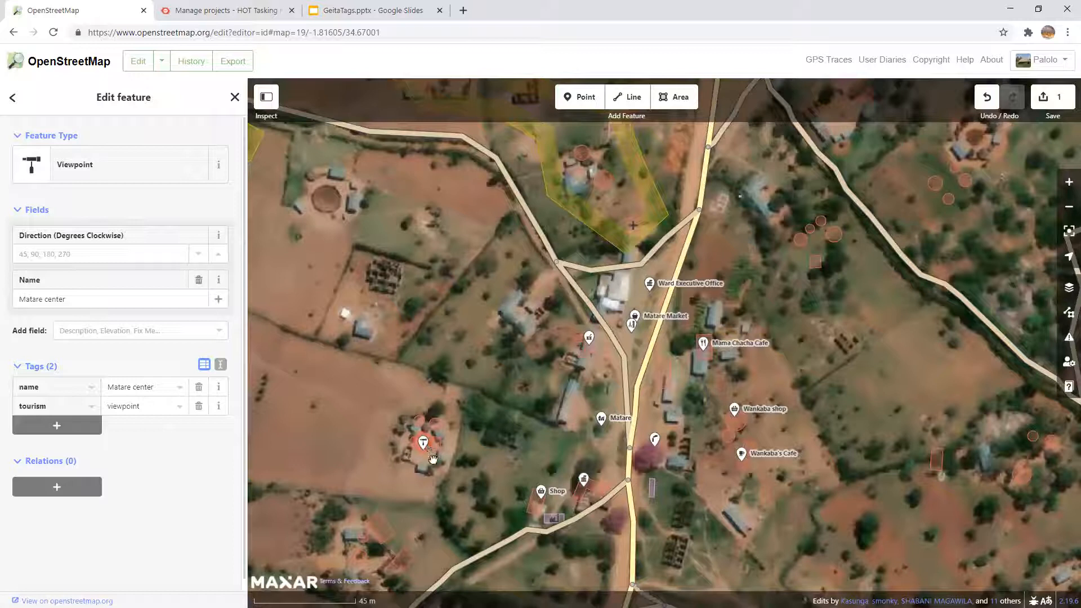
# - Move the Matare village point across the main road to its east side, between Wankaba's Cafe and Matare Playground
pyautogui.moveTo(556, 451); pyautogui.dragTo(633, 413)
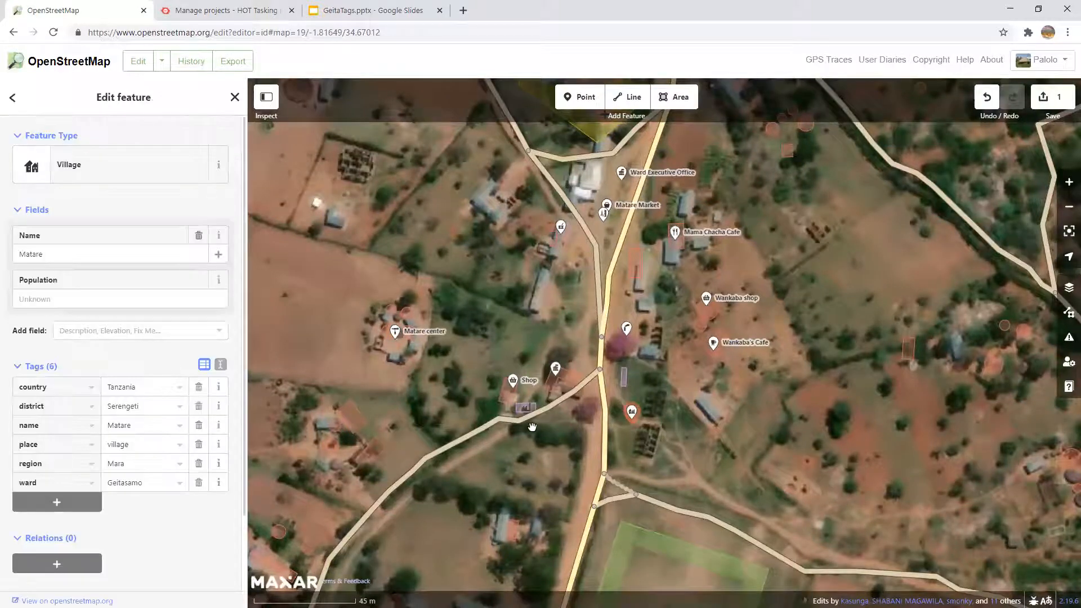
pyautogui.scroll(-3, 530, 443)
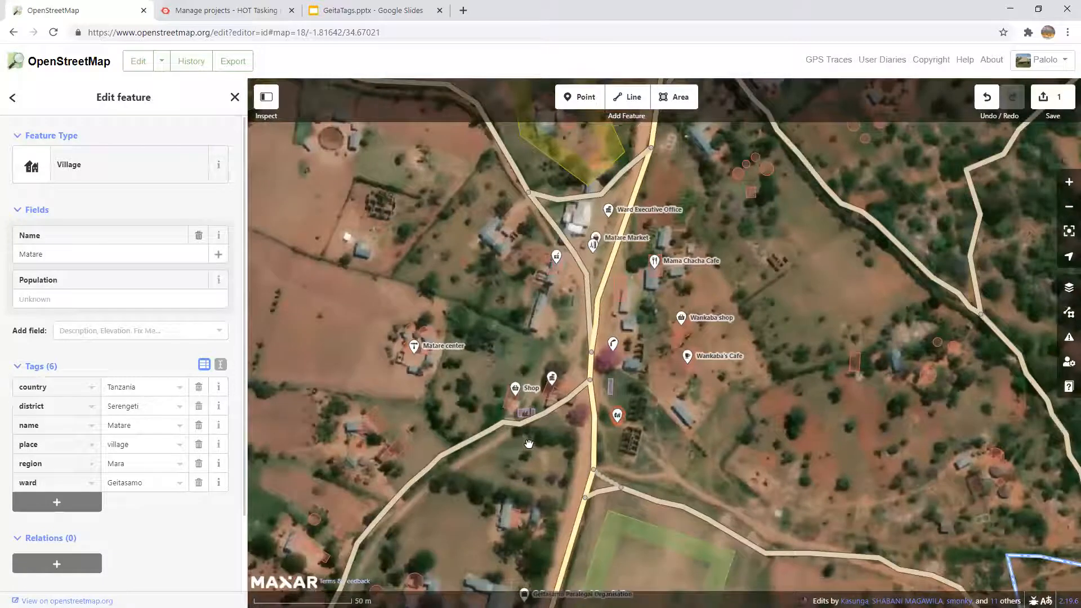
pyautogui.scroll(-5, 646, 263)
# - Inspect the Matare Primary School grounds and examine the area along the main road south towards PAG MATARE
pyautogui.moveTo(645, 262); pyautogui.dragTo(642, 232)
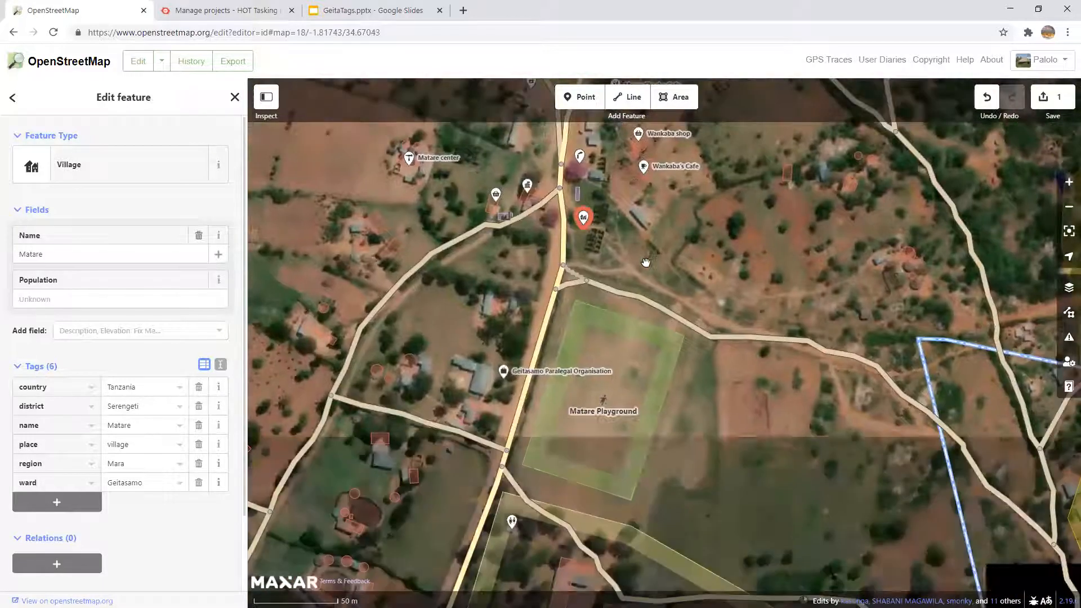
pyautogui.moveTo(725, 501); pyautogui.dragTo(758, 368)
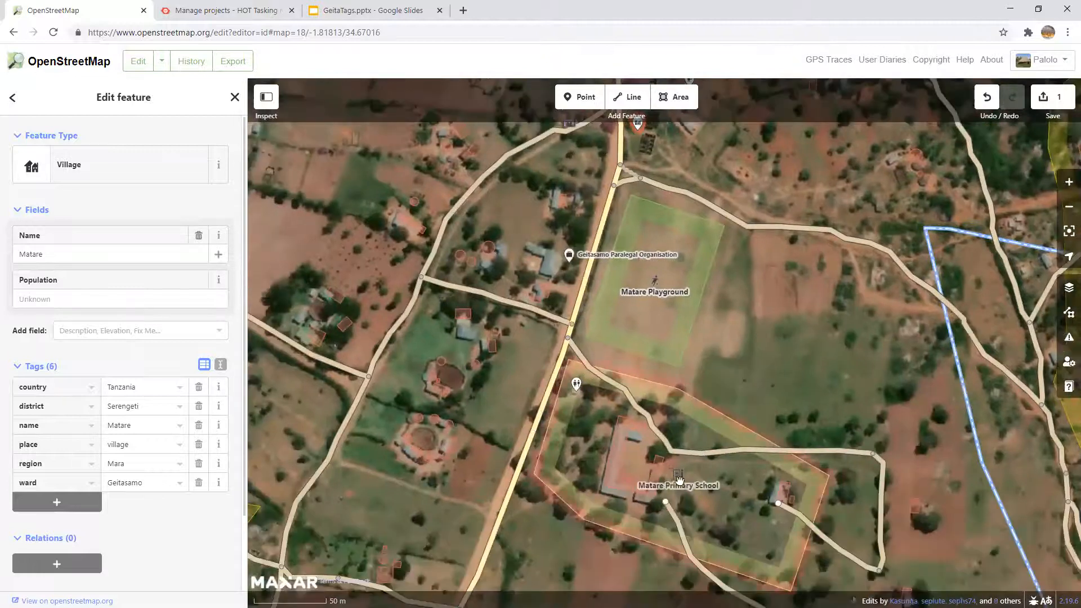
pyautogui.click(614, 525)
pyautogui.scroll(-1, 614, 524)
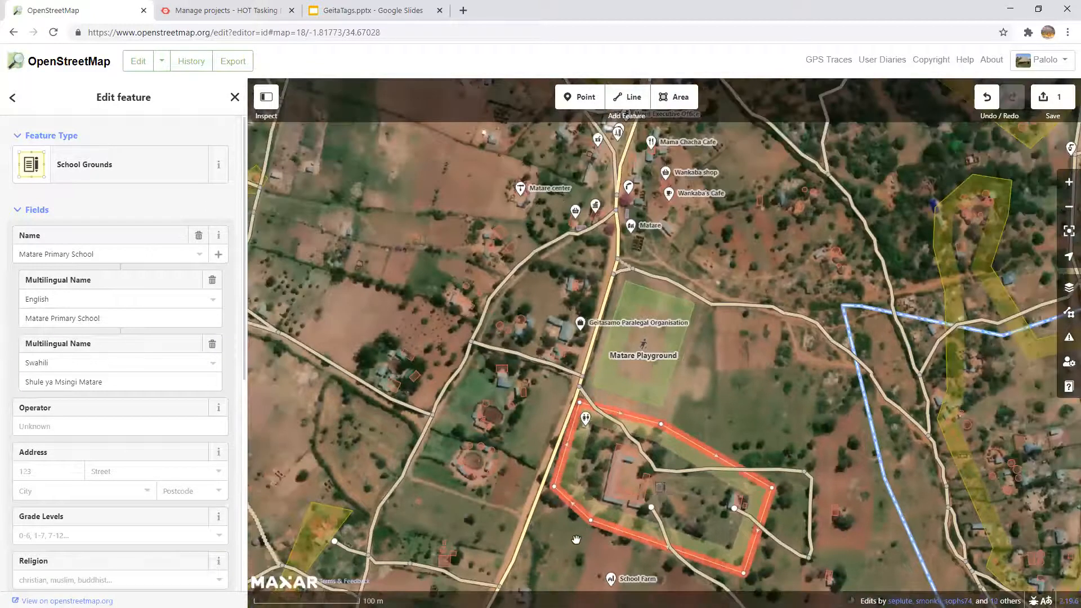
pyautogui.scroll(-1, 662, 393)
pyautogui.moveTo(615, 524); pyautogui.dragTo(699, 323)
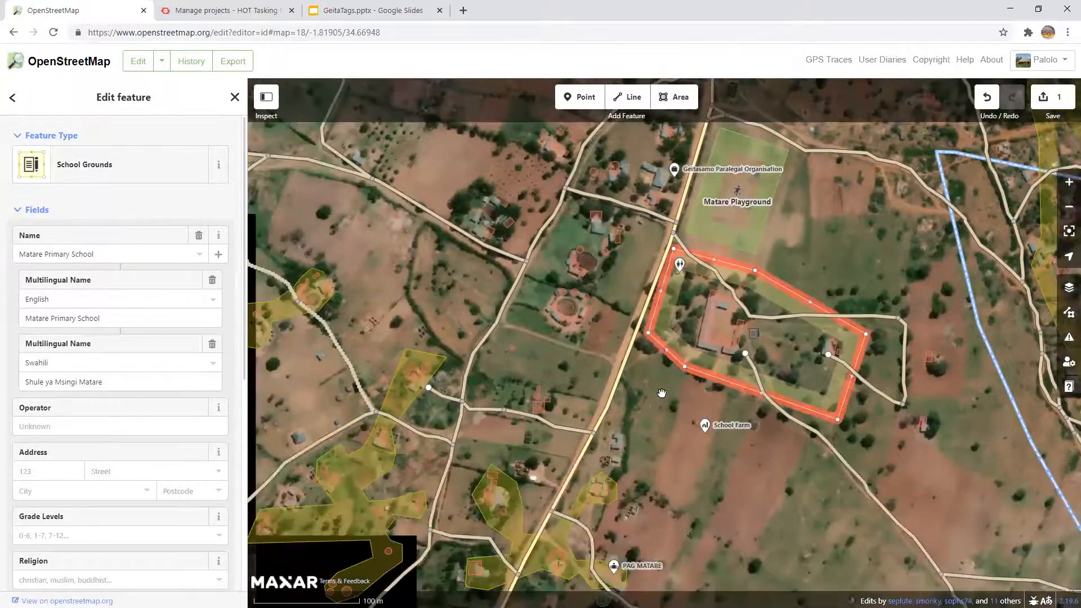
pyautogui.moveTo(664, 357); pyautogui.dragTo(701, 265)
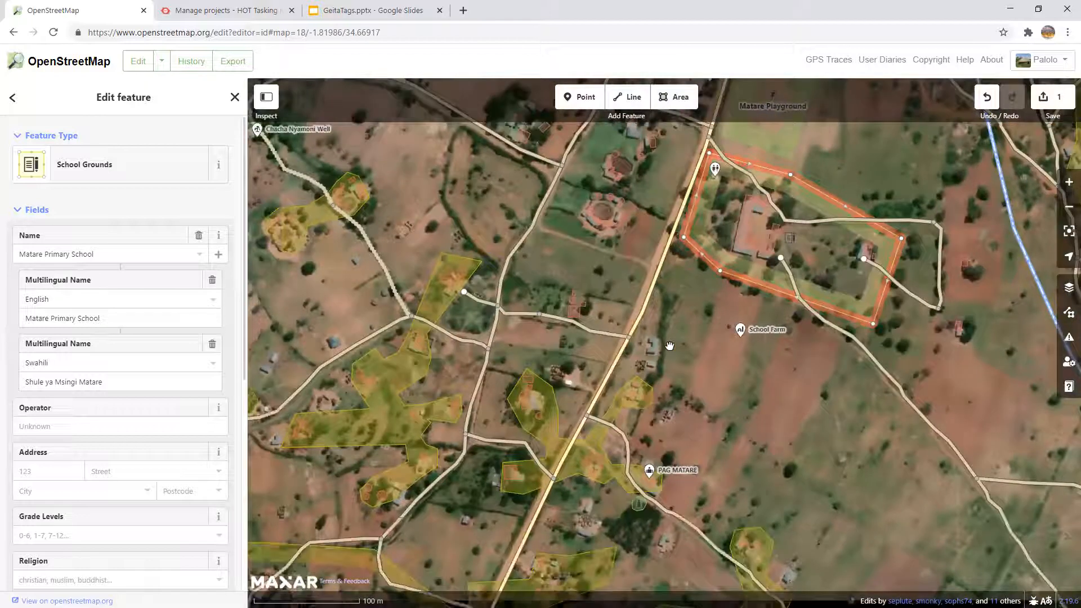
# - Look over the area from Moremi bar to Matare Playground and inspect the relocated Matare village point's tags
pyautogui.moveTo(606, 106); pyautogui.dragTo(561, 442)
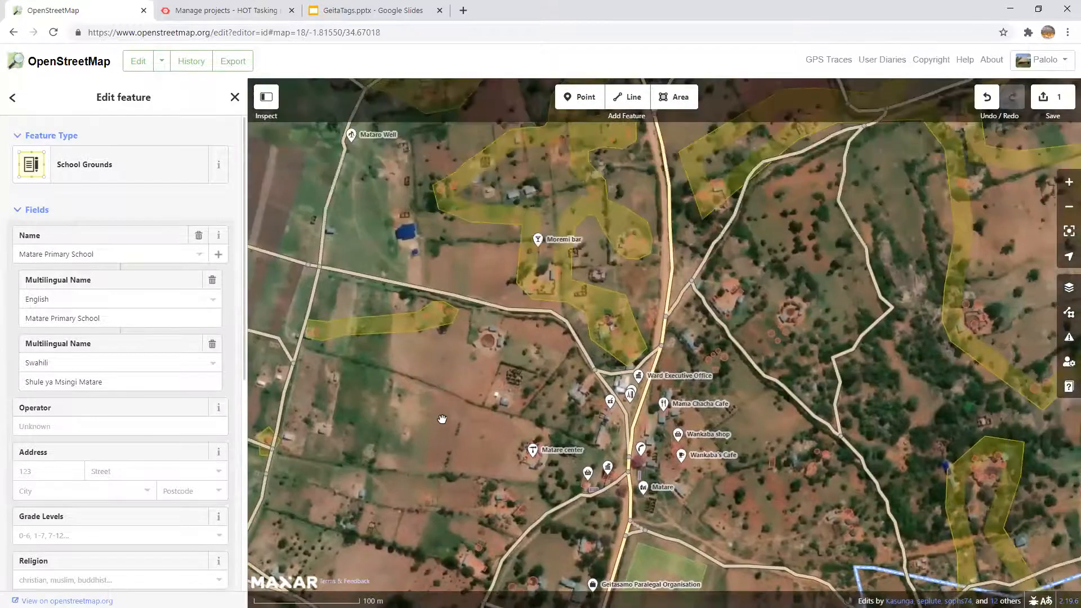
pyautogui.moveTo(452, 305); pyautogui.dragTo(463, 413)
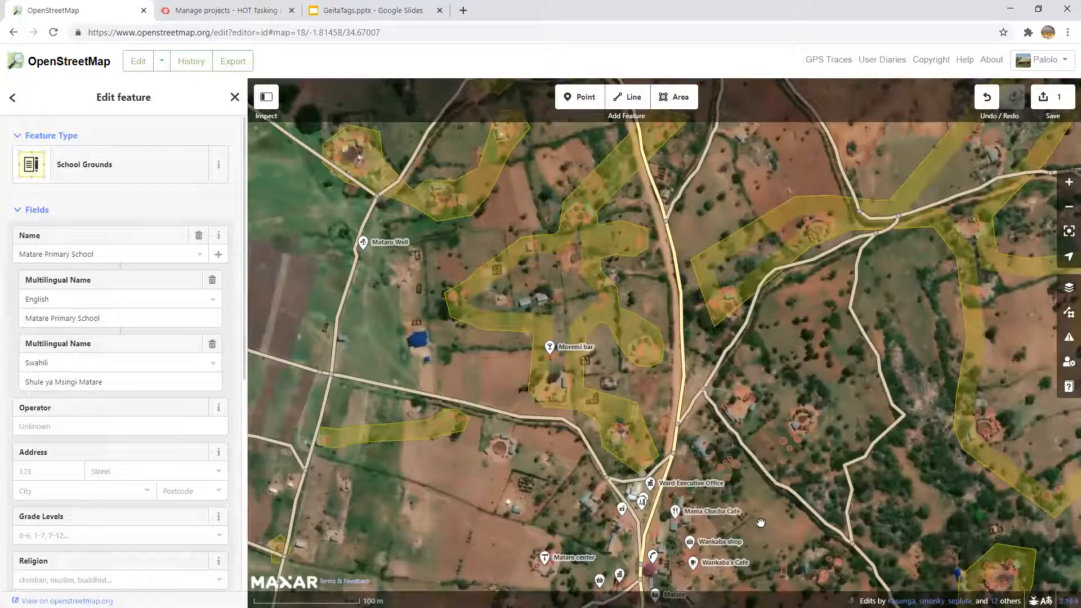
pyautogui.moveTo(739, 425); pyautogui.dragTo(705, 250)
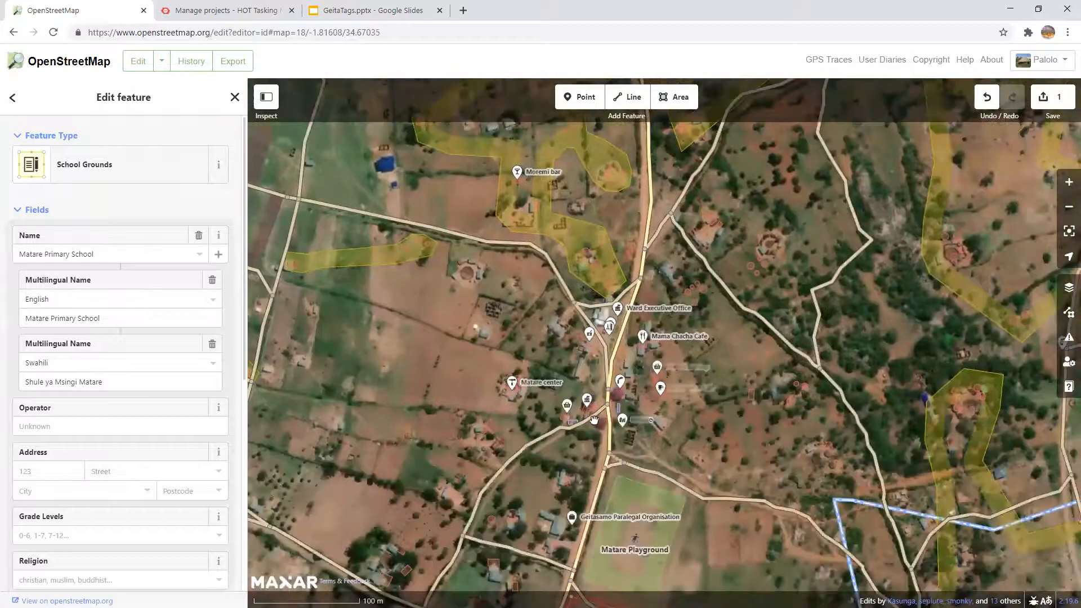
pyautogui.click(624, 422)
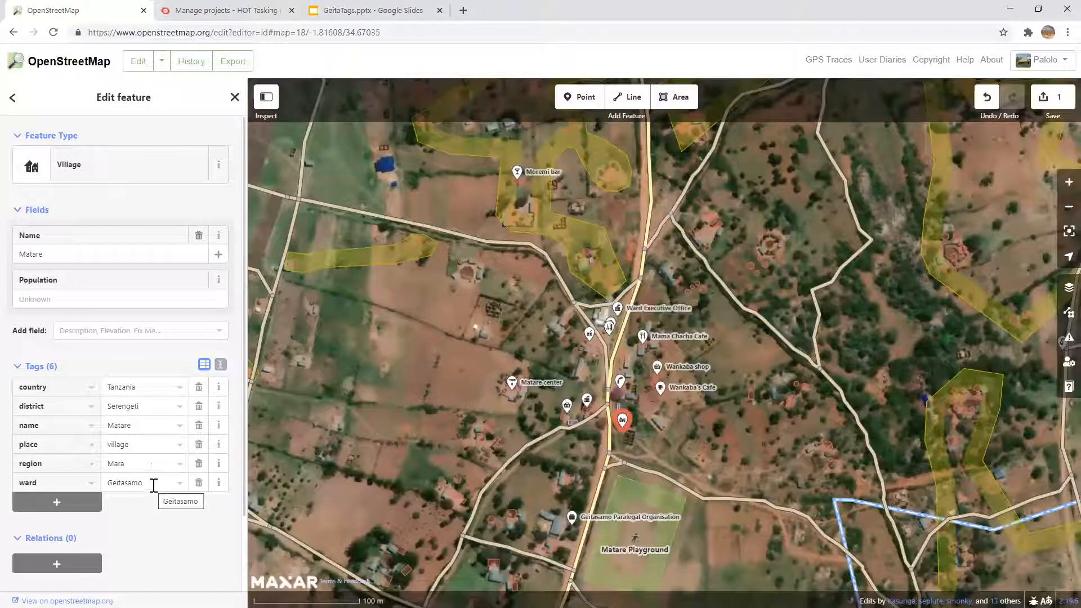
pyautogui.scroll(-3, 153, 486)
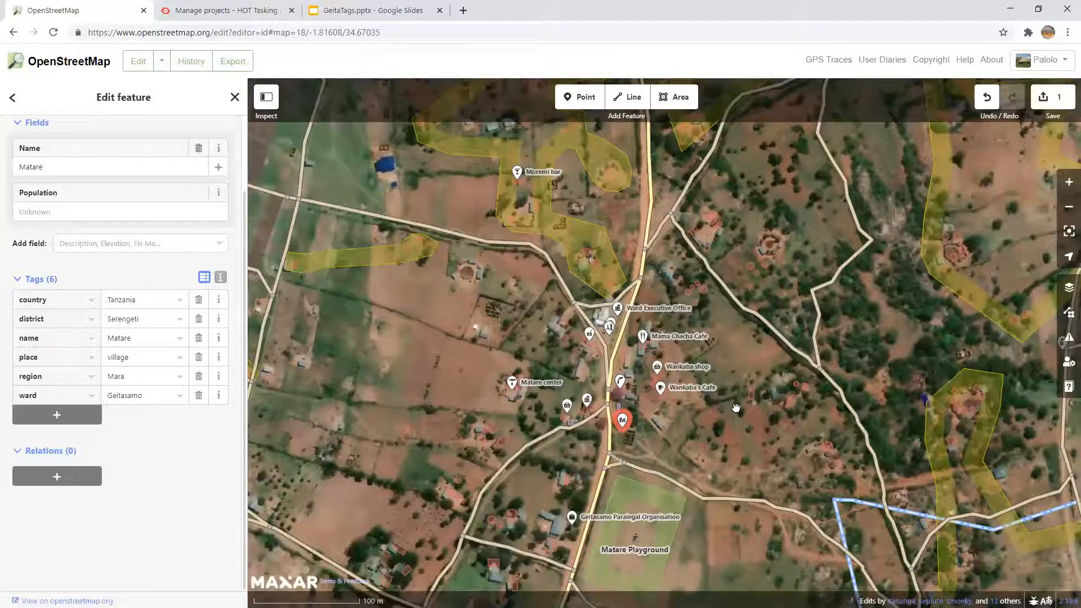
pyautogui.scroll(-3, 736, 408)
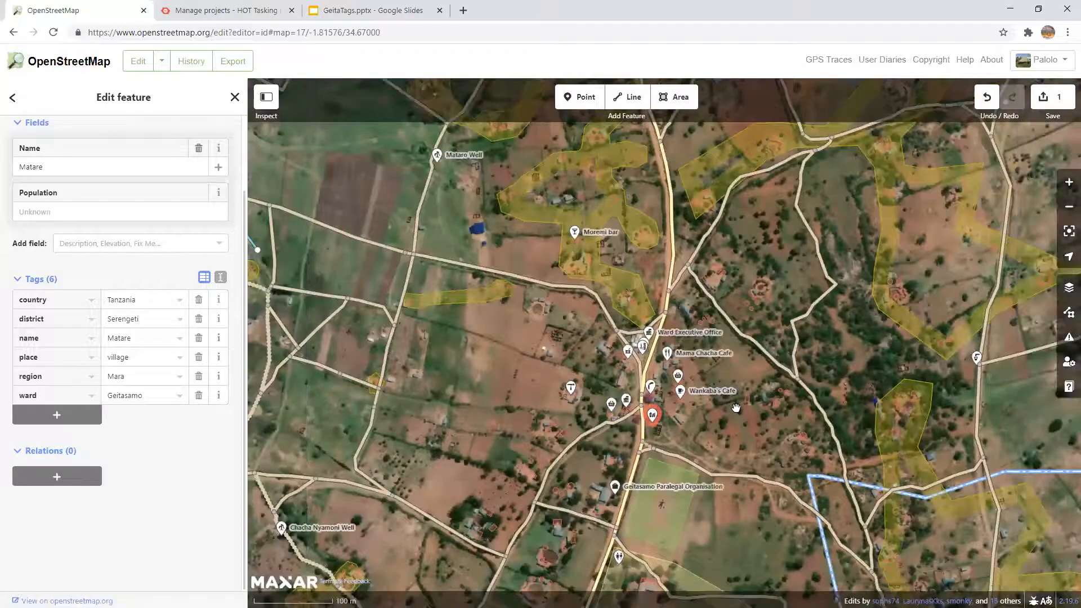
pyautogui.scroll(-3, 736, 408)
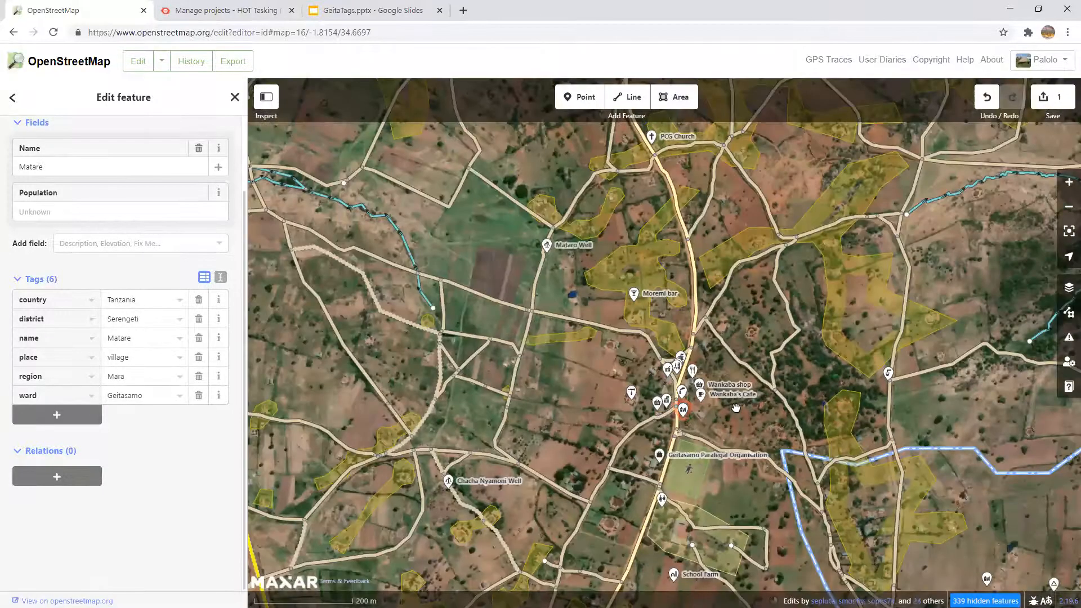
pyautogui.moveTo(721, 460); pyautogui.dragTo(682, 437)
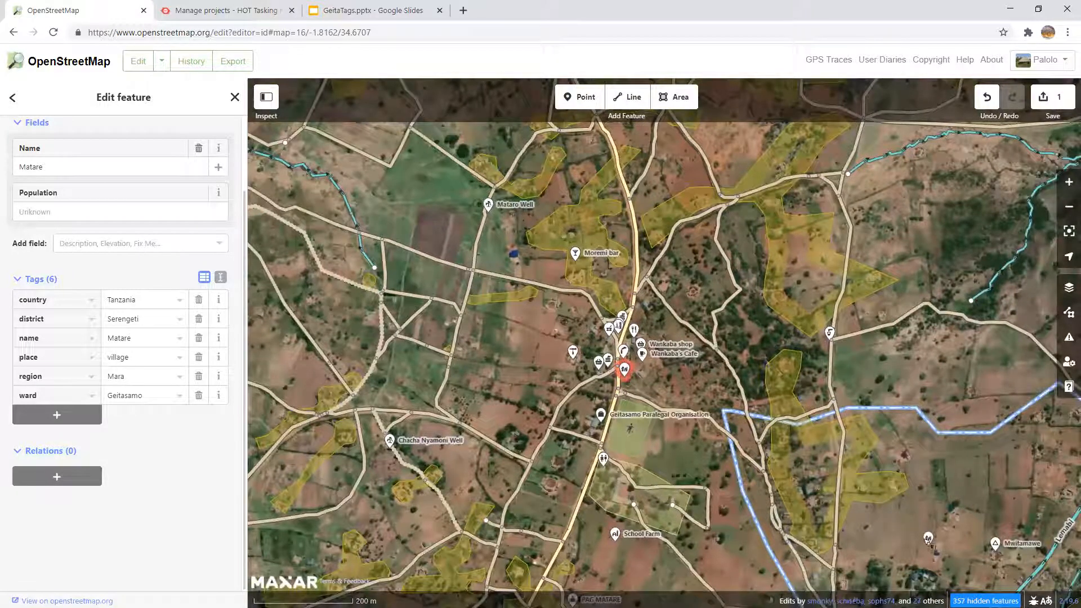
# - Compare the Mwitamawe Village point with the nearby Mwitamawe hamlet point and check the residential area outline across the river
pyautogui.click(929, 539)
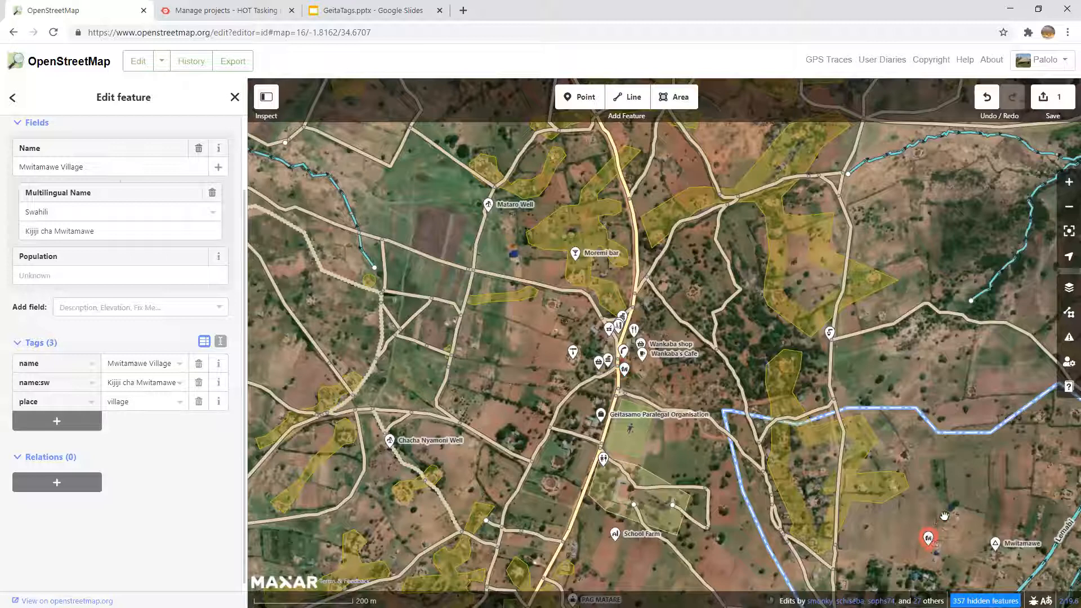
pyautogui.moveTo(839, 459); pyautogui.dragTo(588, 329)
pyautogui.click(745, 413)
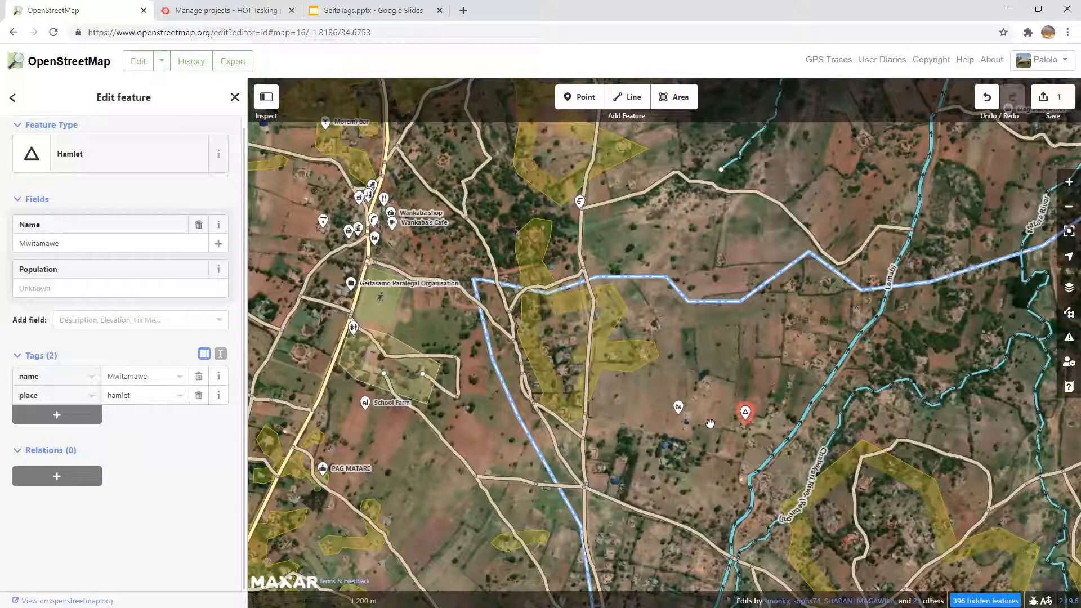
pyautogui.click(843, 464)
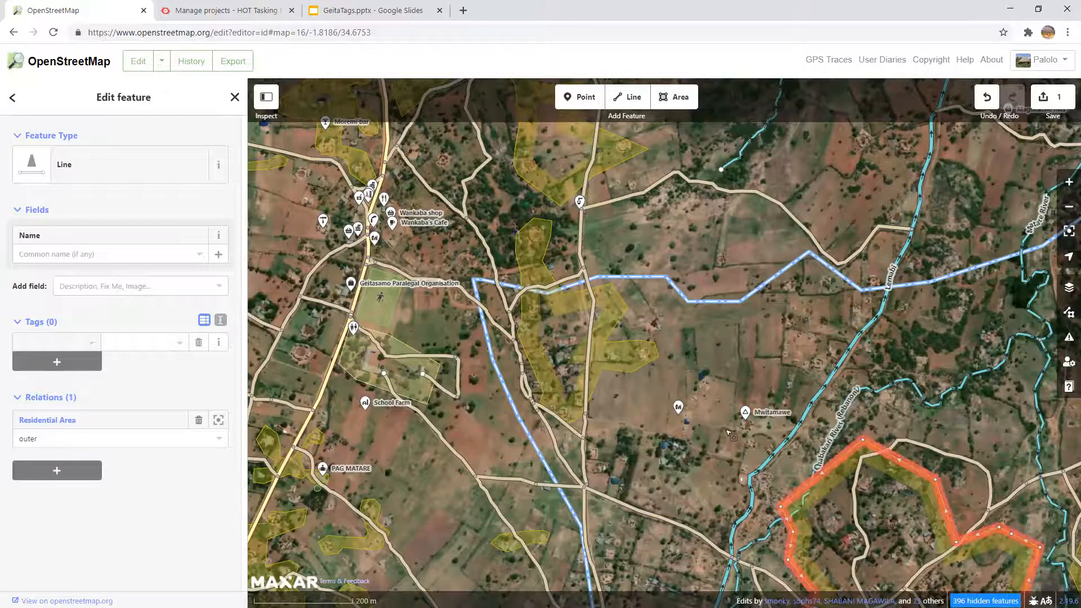
pyautogui.scroll(5, 734, 440)
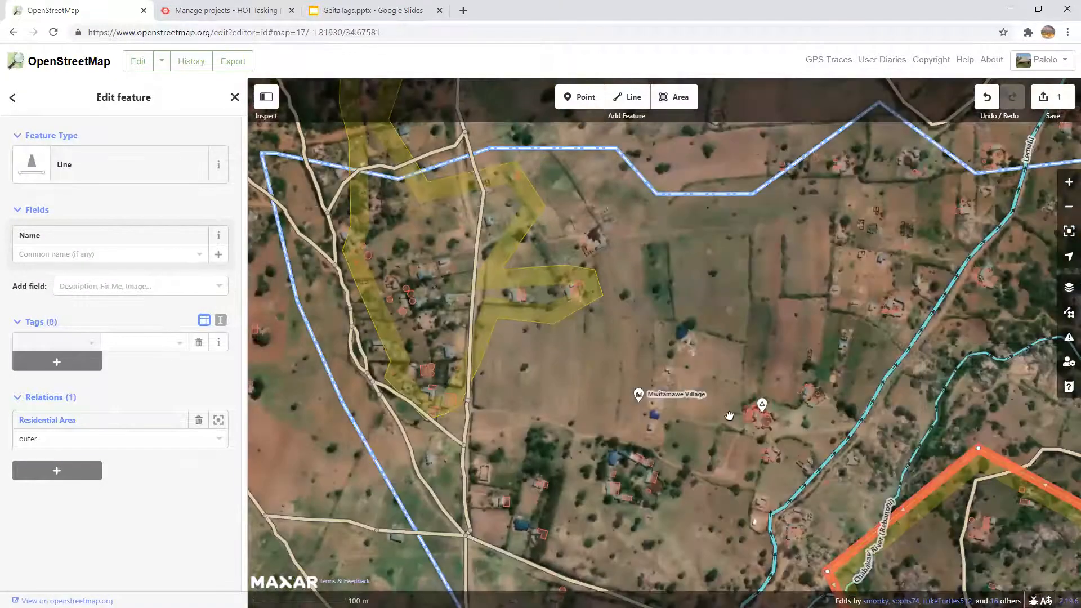
pyautogui.scroll(5, 762, 403)
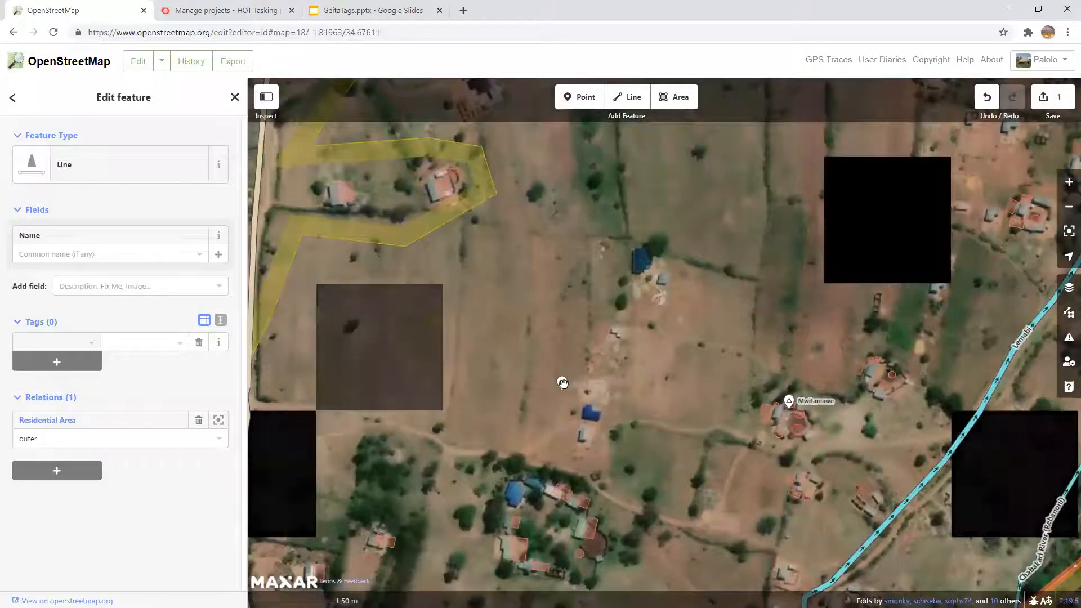
pyautogui.click(563, 383)
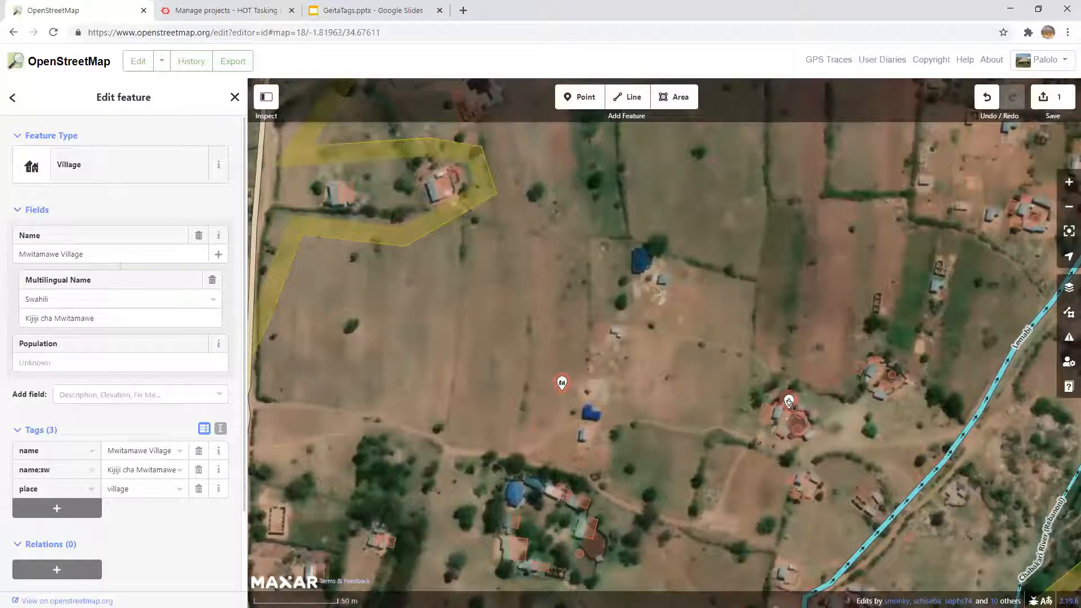
pyautogui.click(789, 402)
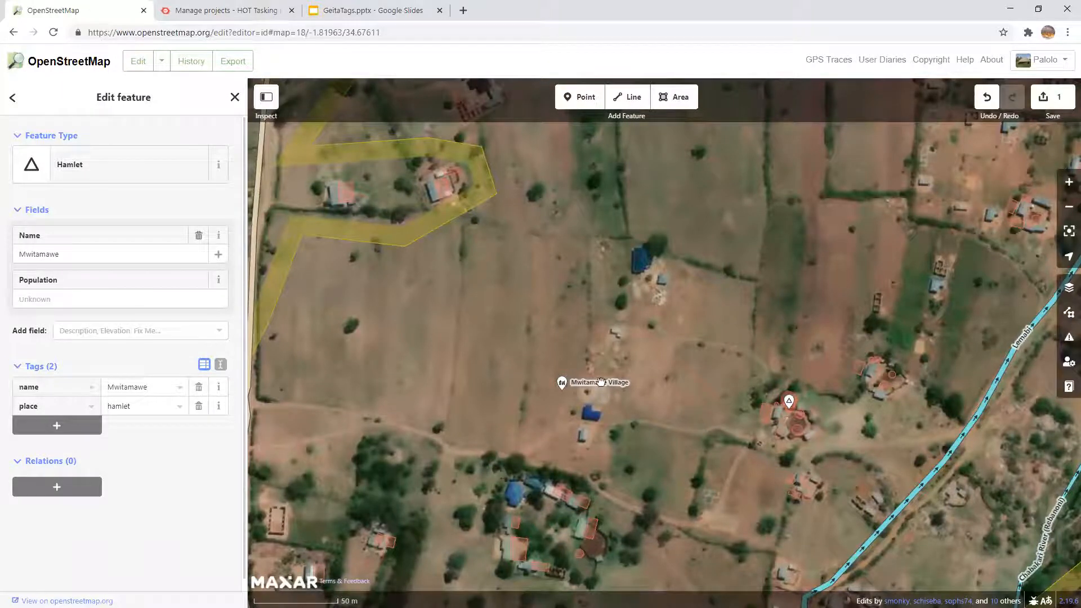
# - Copy the Swahili name from the Mwitamawe Village point and add it to the Mwitamawe hamlet as name:sw = Kijiji cha Mwitamawe
pyautogui.click(562, 384)
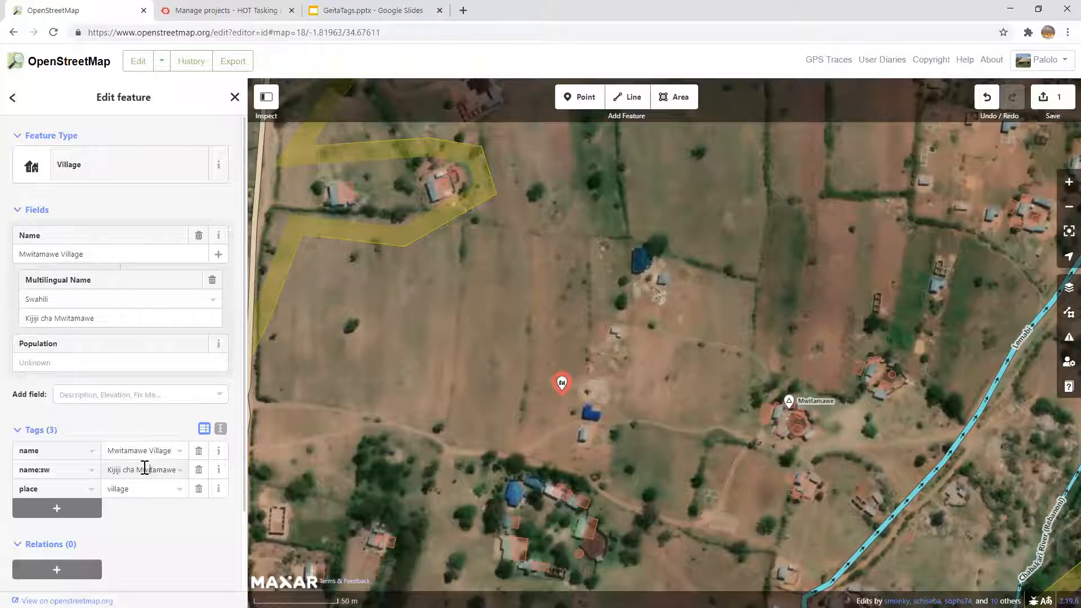
pyautogui.moveTo(109, 470); pyautogui.dragTo(209, 476)
pyautogui.hotkey('ctrl', 'c')
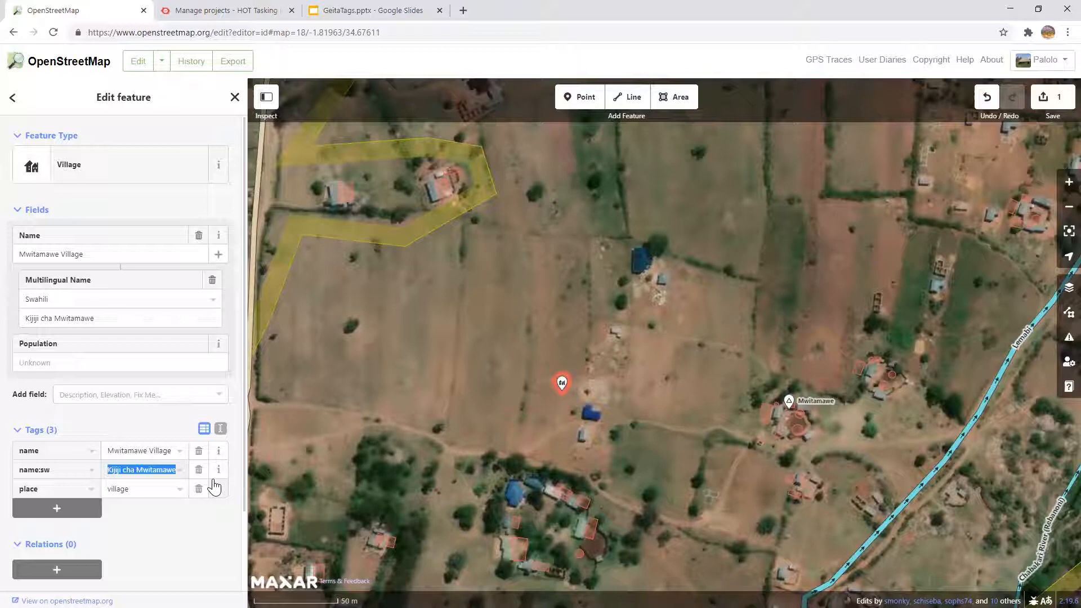
pyautogui.click(789, 401)
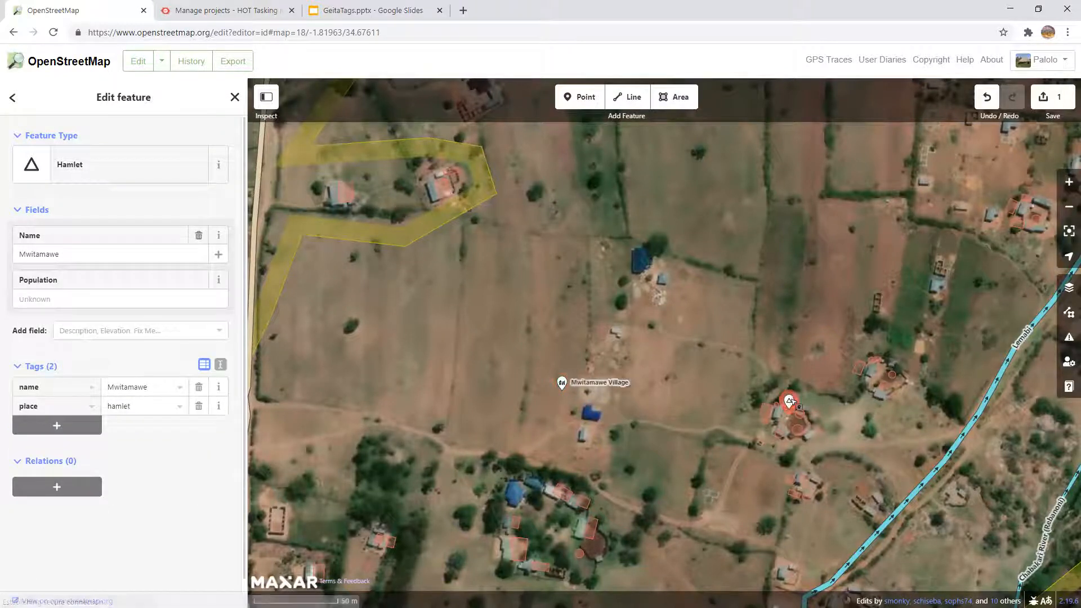
pyautogui.click(31, 427)
pyautogui.click(116, 429)
pyautogui.hotkey('ctrl', 'v')
pyautogui.click(66, 428)
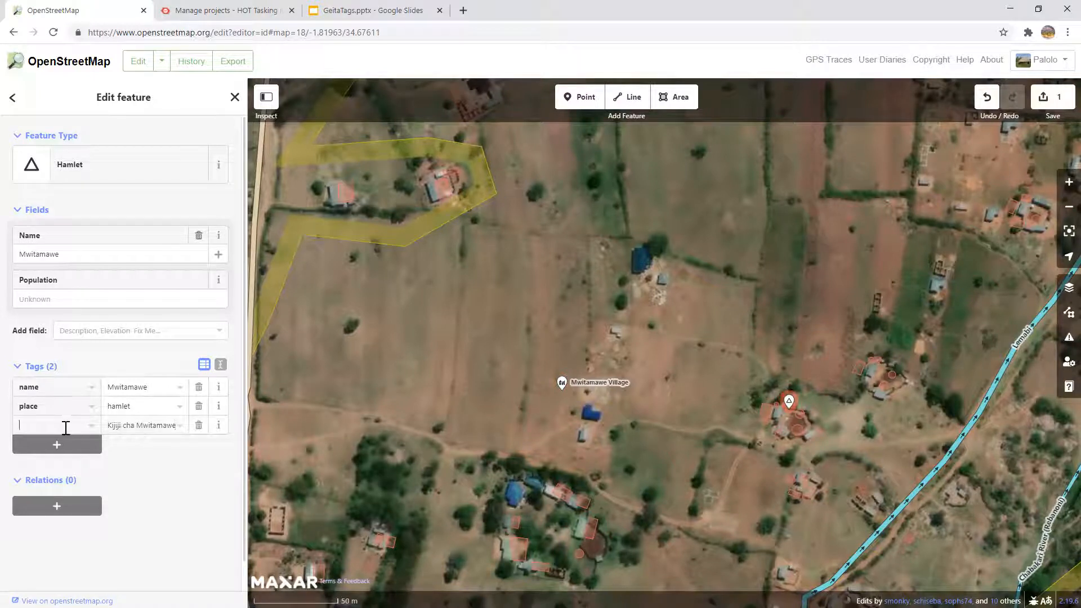
pyautogui.write('name')
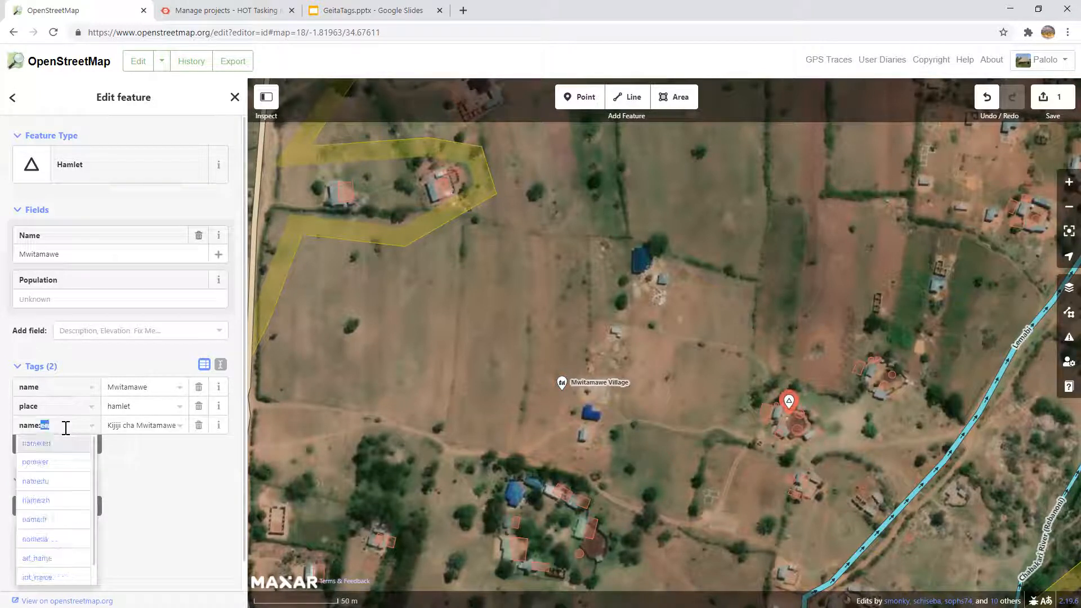
pyautogui.write(':sw')
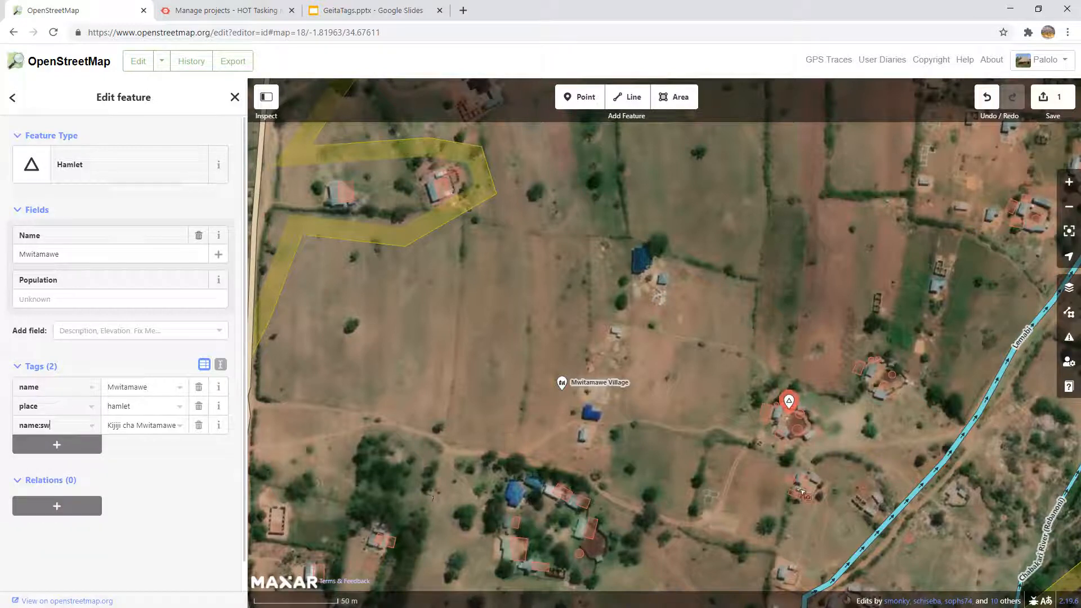
pyautogui.click(762, 449)
# - Delete the duplicate Mwitamawe Village point west of the hamlet
pyautogui.click(562, 389)
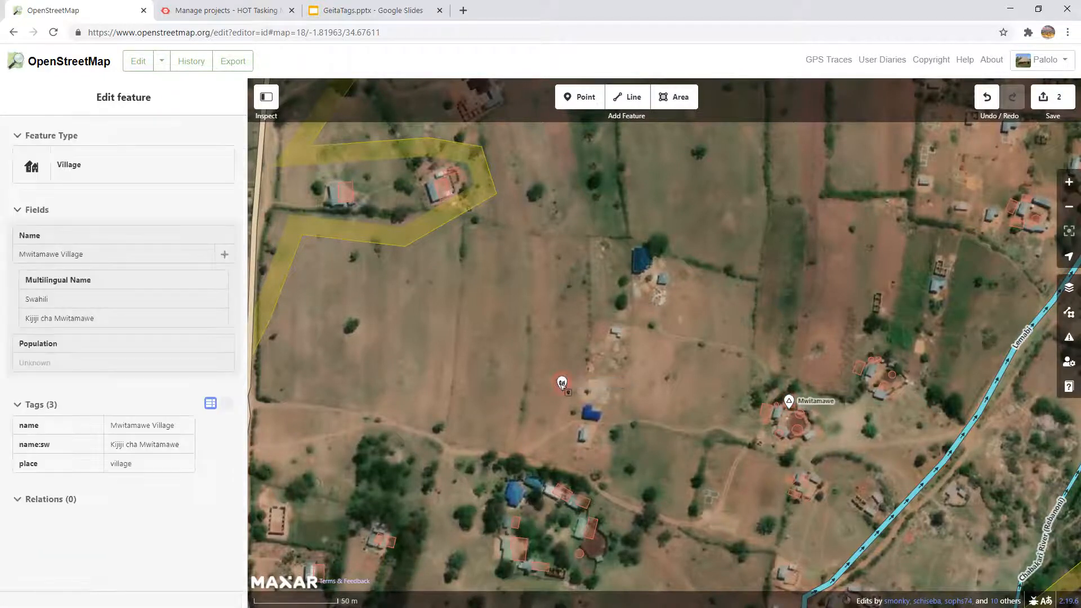
pyautogui.rightClick(562, 387)
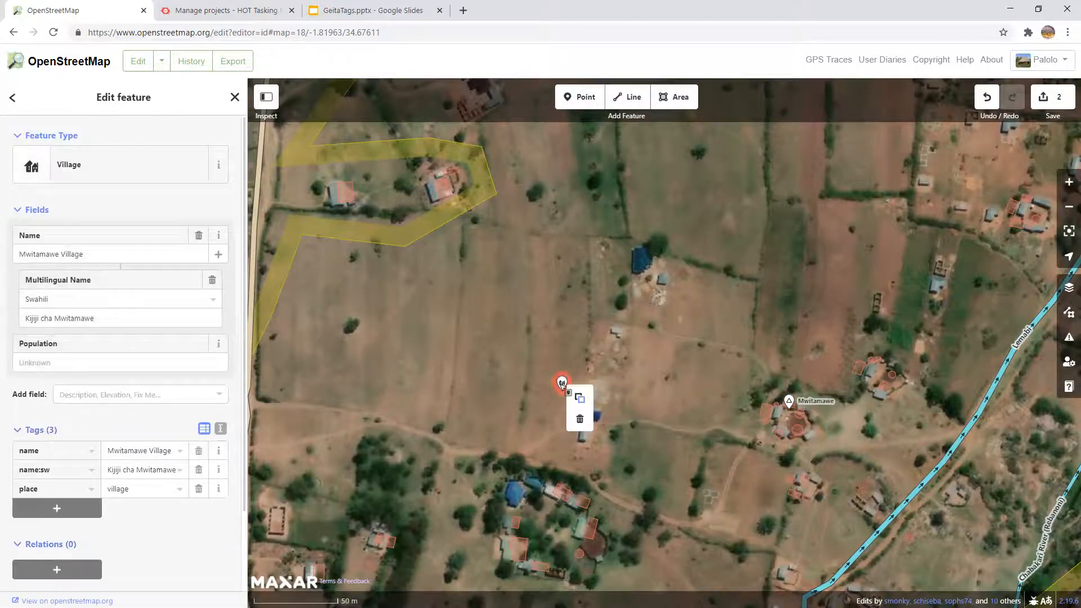
pyautogui.click(579, 420)
# - Move the Mwitamawe hamlet point west to the settlement beside the north-south road, just south of the blue boundary line
pyautogui.scroll(-3, 814, 438)
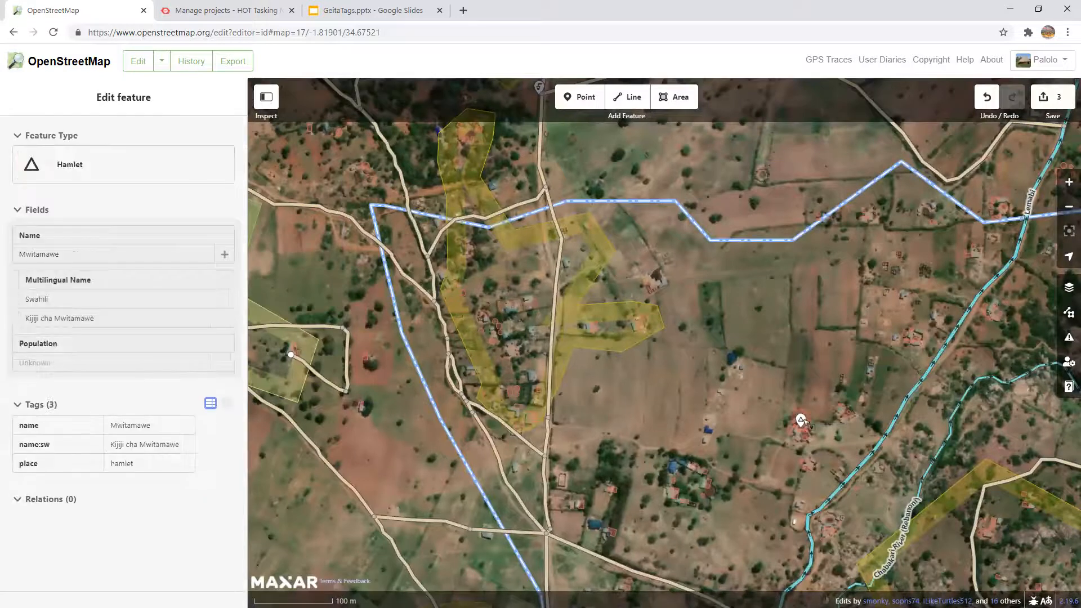
pyautogui.moveTo(801, 420); pyautogui.dragTo(539, 347)
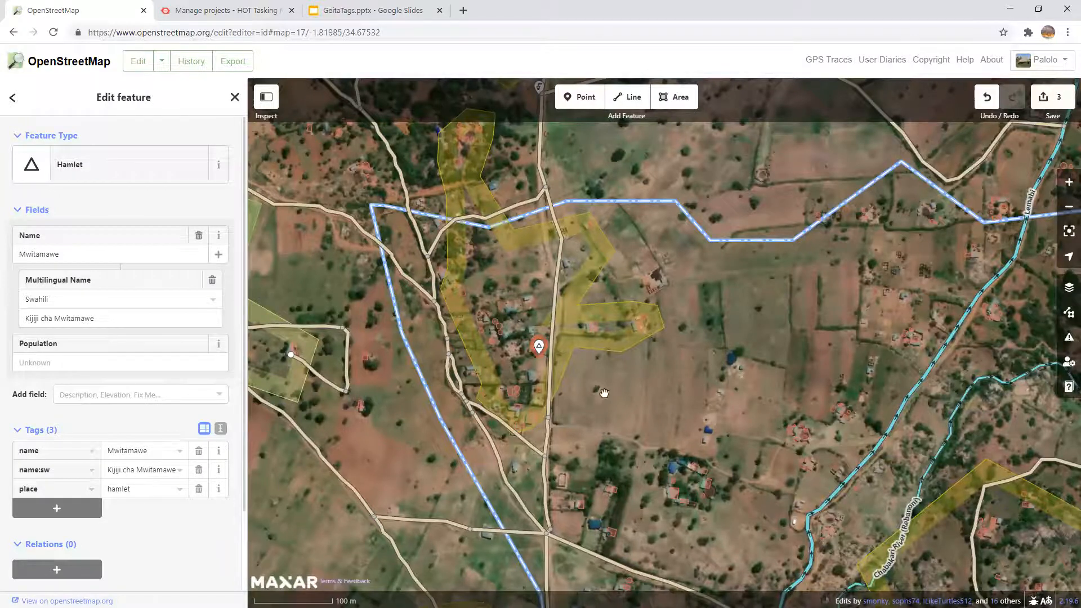
pyautogui.scroll(-3, 604, 393)
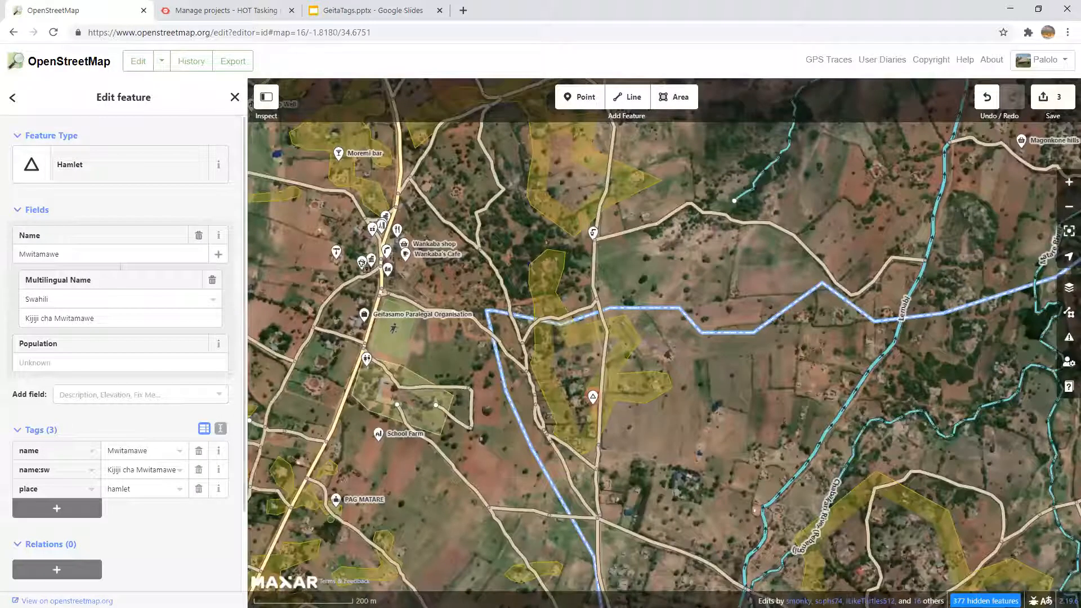